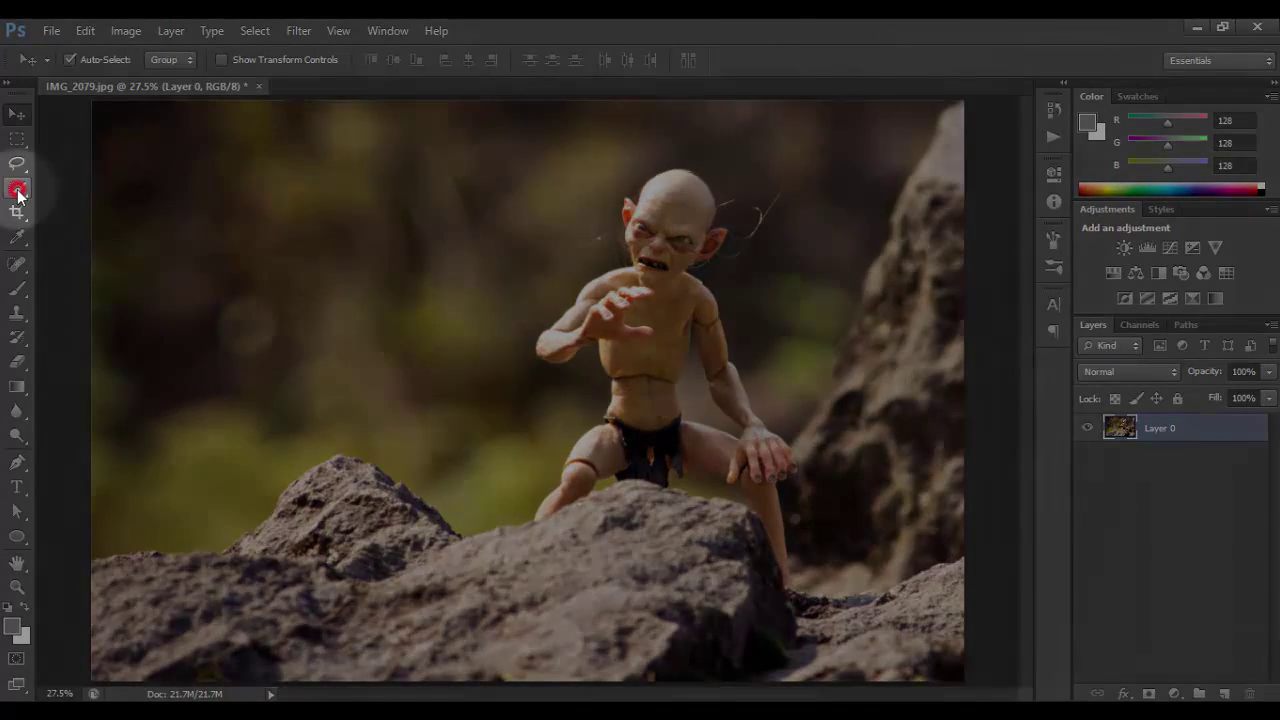
Step: Quick-select the backdrop around the figurine and rocks, delete it from Layer 0, and clear the selection
{"action": "left_click", "coordinate": [17, 190]}
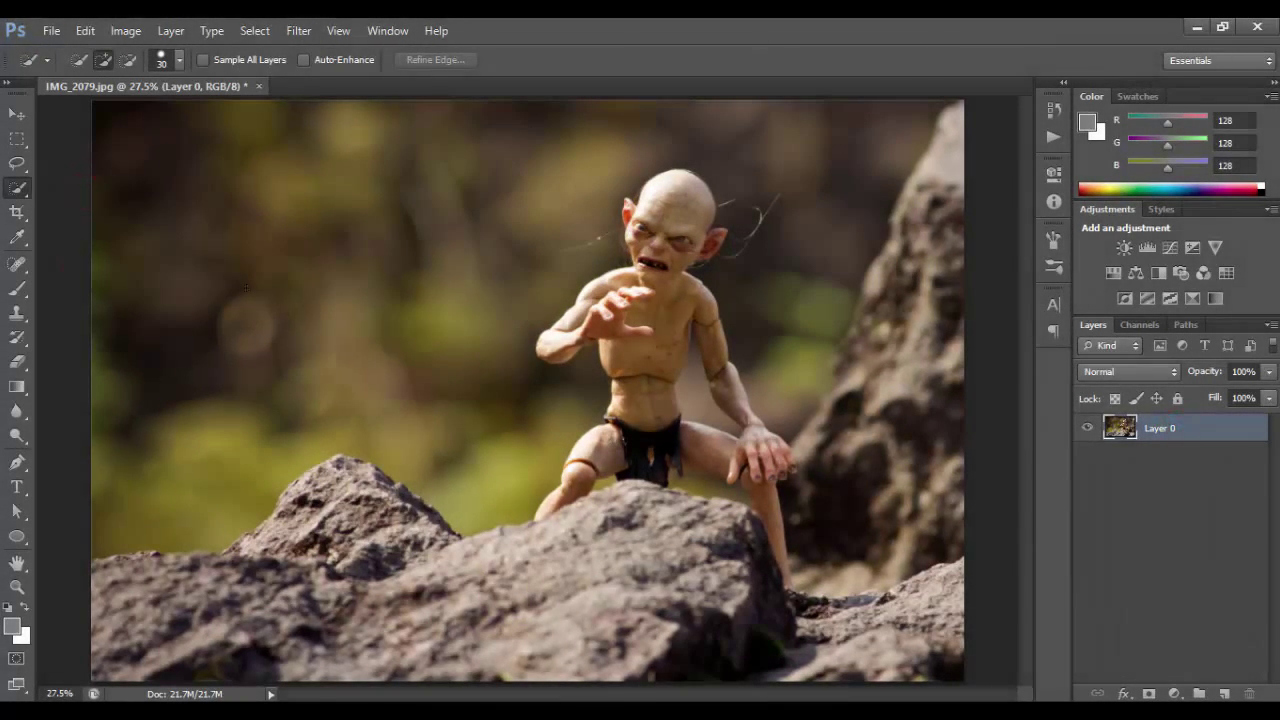
{"action": "mouse_move", "coordinate": [241, 279]}
{"action": "left_mouse_down"}
{"action": "mouse_move", "coordinate": [437, 429]}
{"action": "mouse_move", "coordinate": [700, 120]}
{"action": "left_mouse_up"}
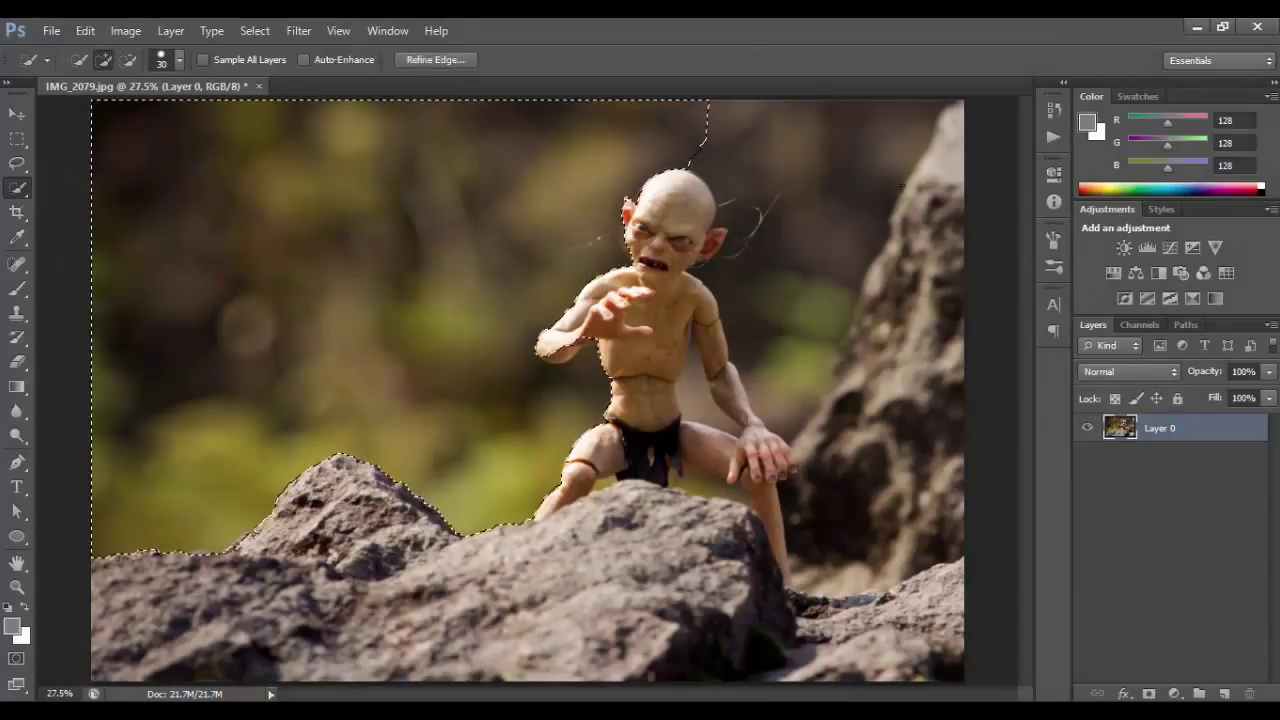
{"action": "left_click", "coordinate": [827, 152]}
{"action": "left_click", "coordinate": [882, 425]}
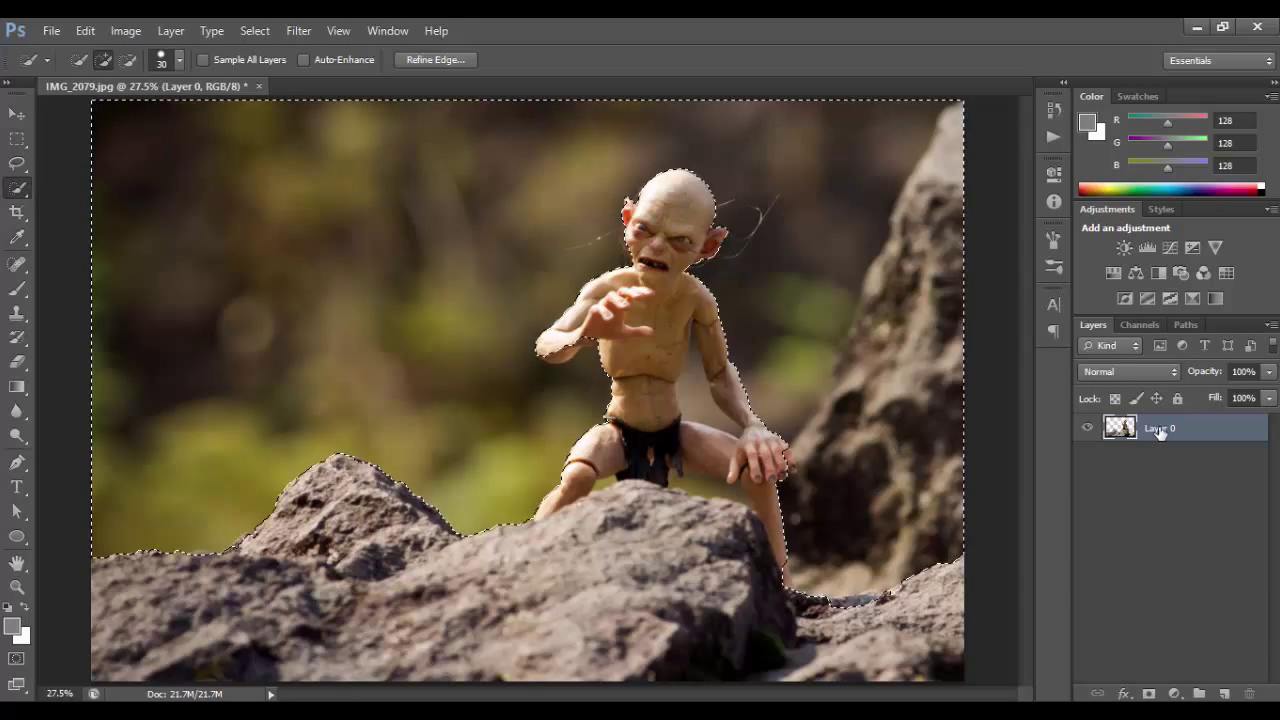
{"action": "key", "text": "Delete"}
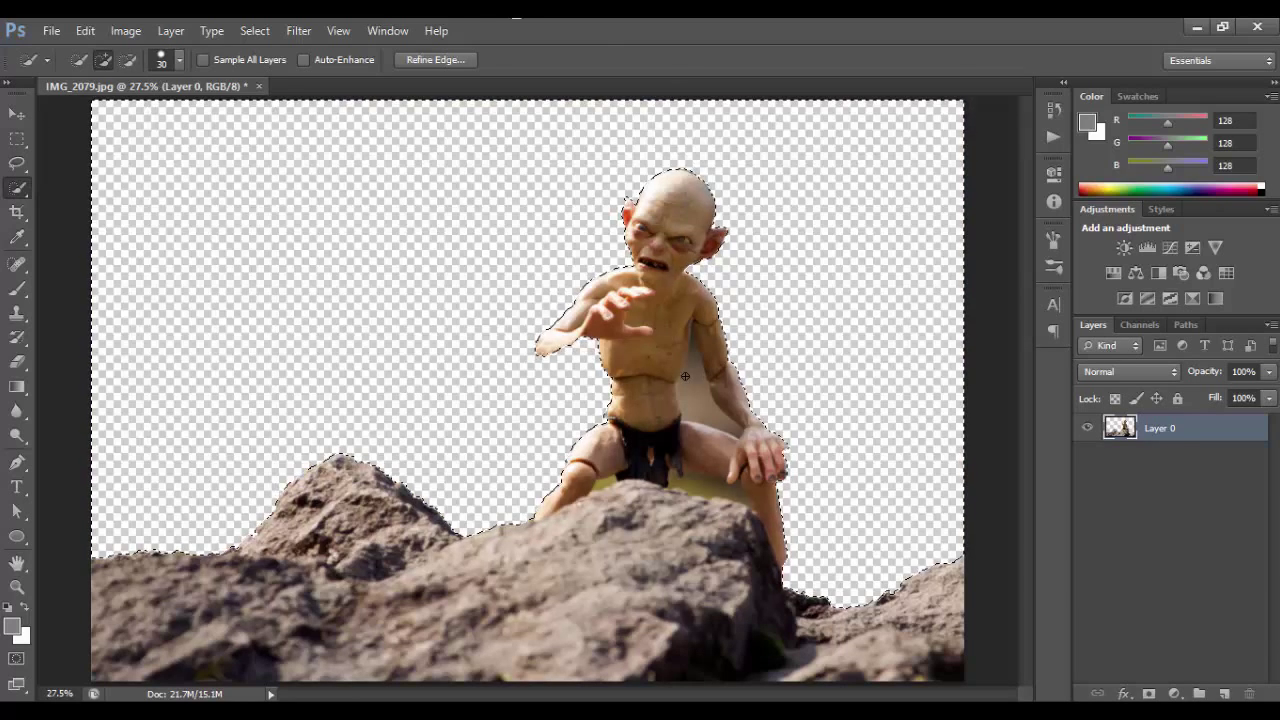
{"action": "key", "text": "ctrl+d"}
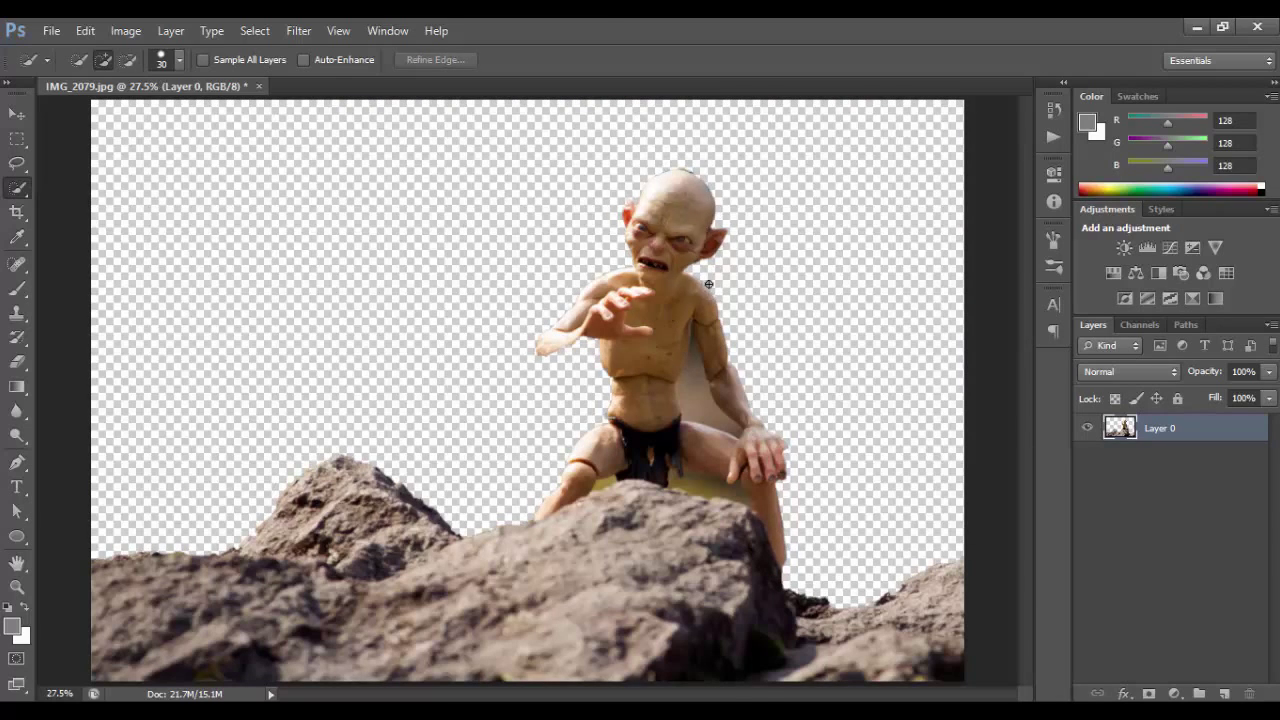
Step: Undo the deselection and the deletion of the backdrop on Layer 0
{"action": "scroll", "coordinate": [568, 357], "scroll_direction": "up", "scroll_amount": 5}
{"action": "scroll", "coordinate": [571, 357], "scroll_direction": "up", "scroll_amount": 1}
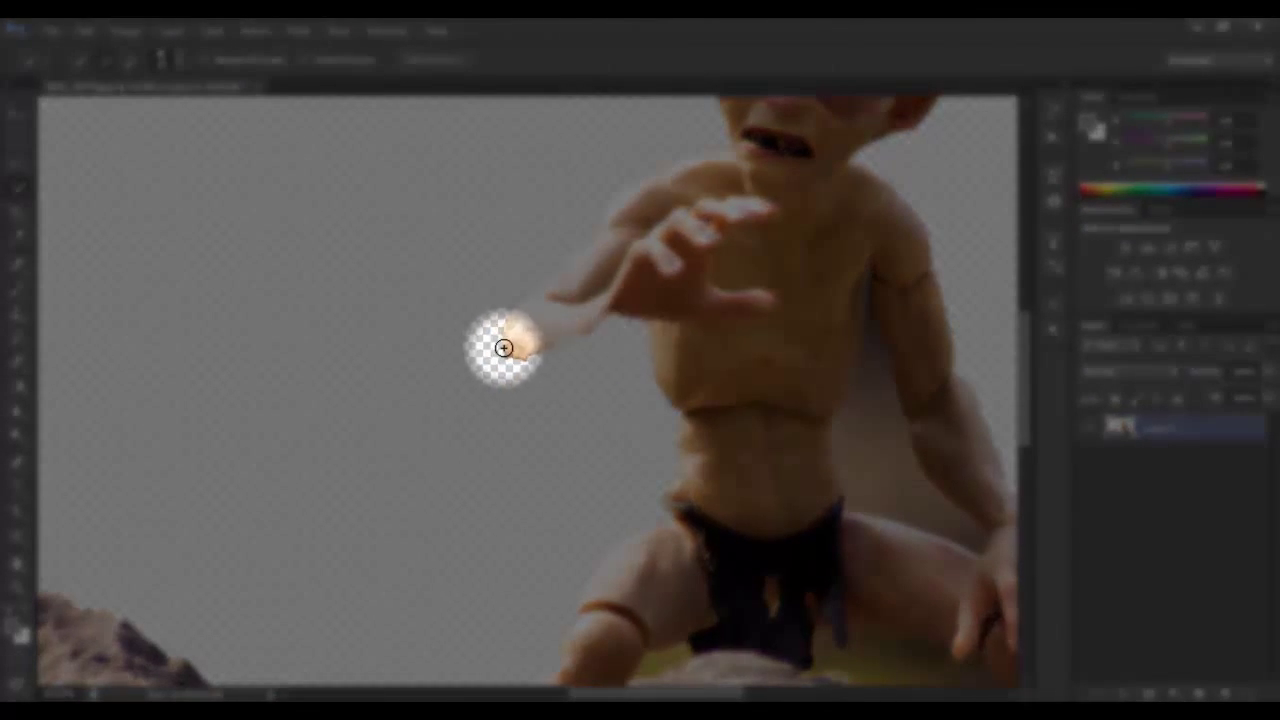
{"action": "scroll", "coordinate": [580, 390], "scroll_direction": "down", "scroll_amount": 6}
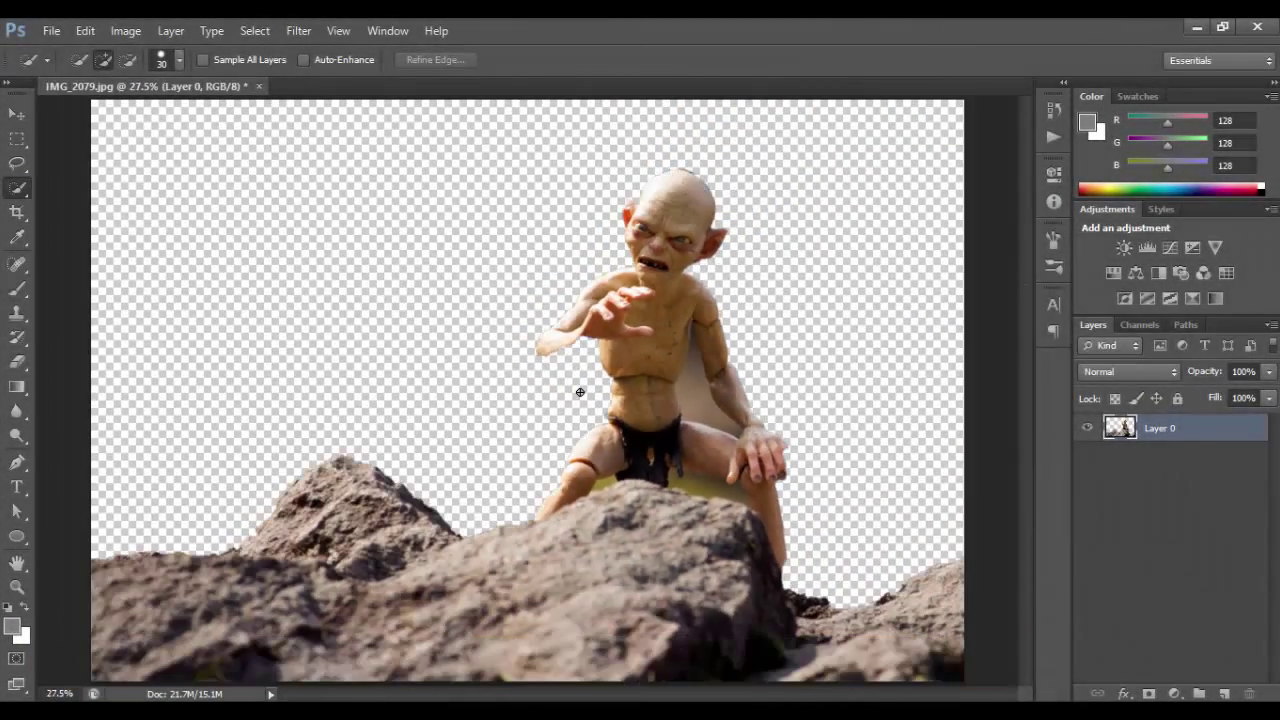
{"action": "scroll", "coordinate": [580, 392], "scroll_direction": "up", "scroll_amount": 1}
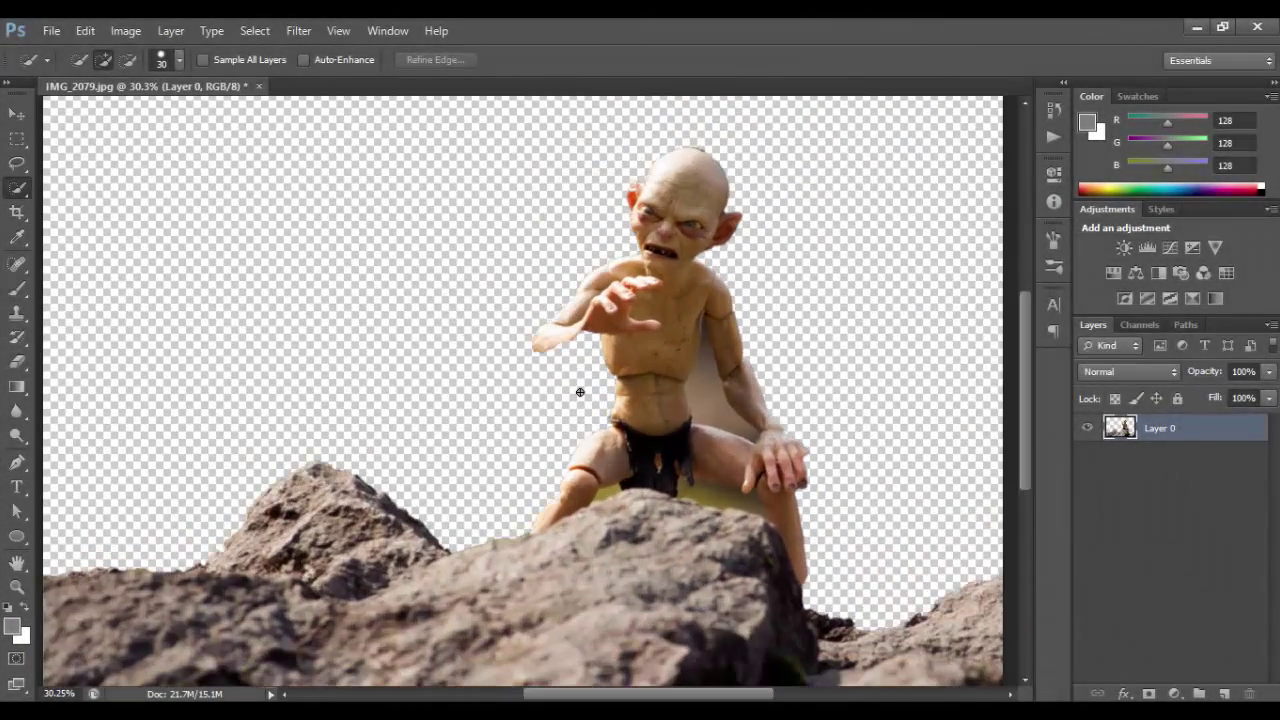
{"action": "scroll", "coordinate": [580, 392], "scroll_direction": "down", "scroll_amount": 1}
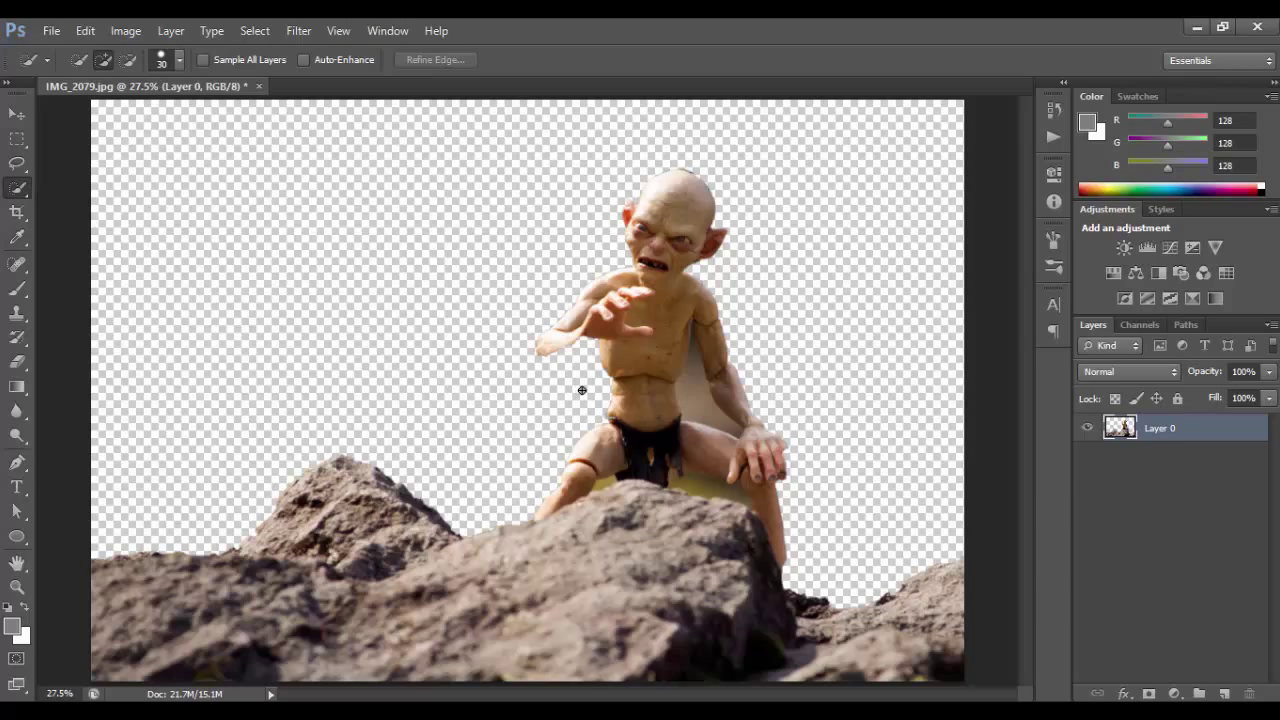
{"action": "key", "text": "ctrl+alt+z"}
{"action": "key", "text": "ctrl+alt+z"}
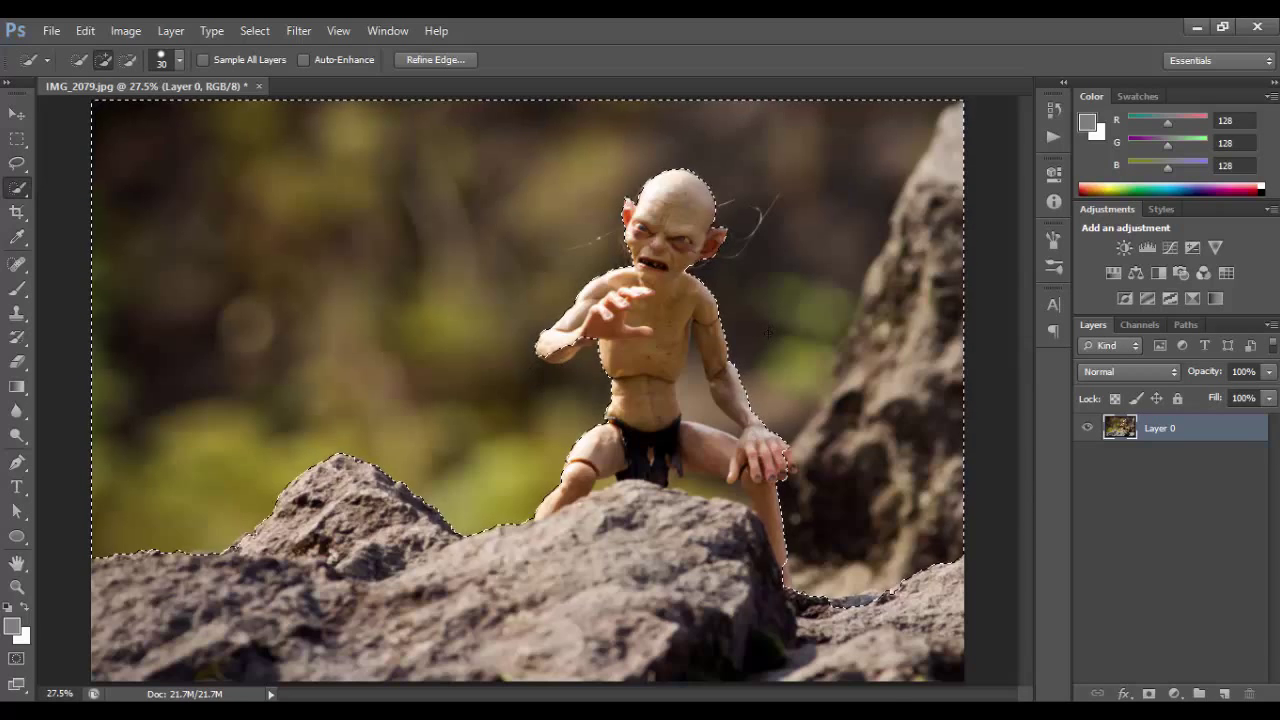
Step: Revert the photo to its original IMG_2079.jpg state in the edit history
{"action": "key", "text": "v"}
{"action": "left_click", "coordinate": [1056, 115]}
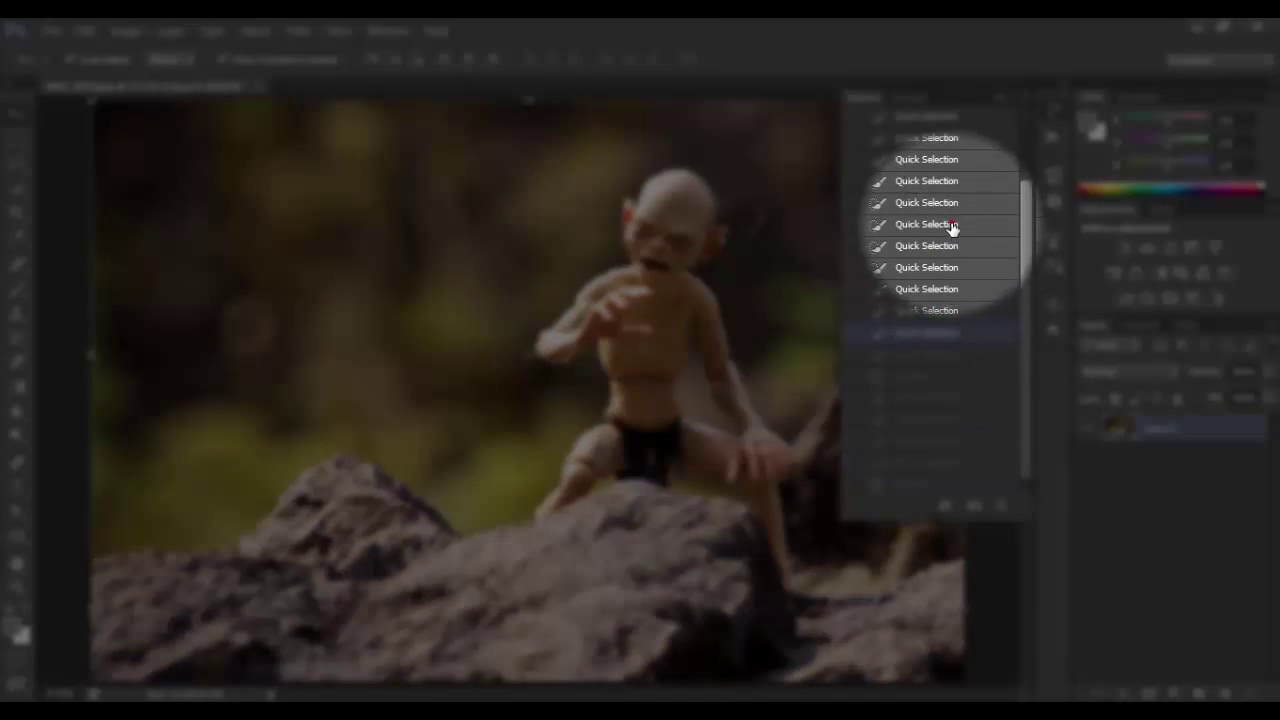
{"action": "left_click", "coordinate": [951, 225]}
{"action": "scroll", "coordinate": [957, 200], "scroll_direction": "up", "scroll_amount": 2}
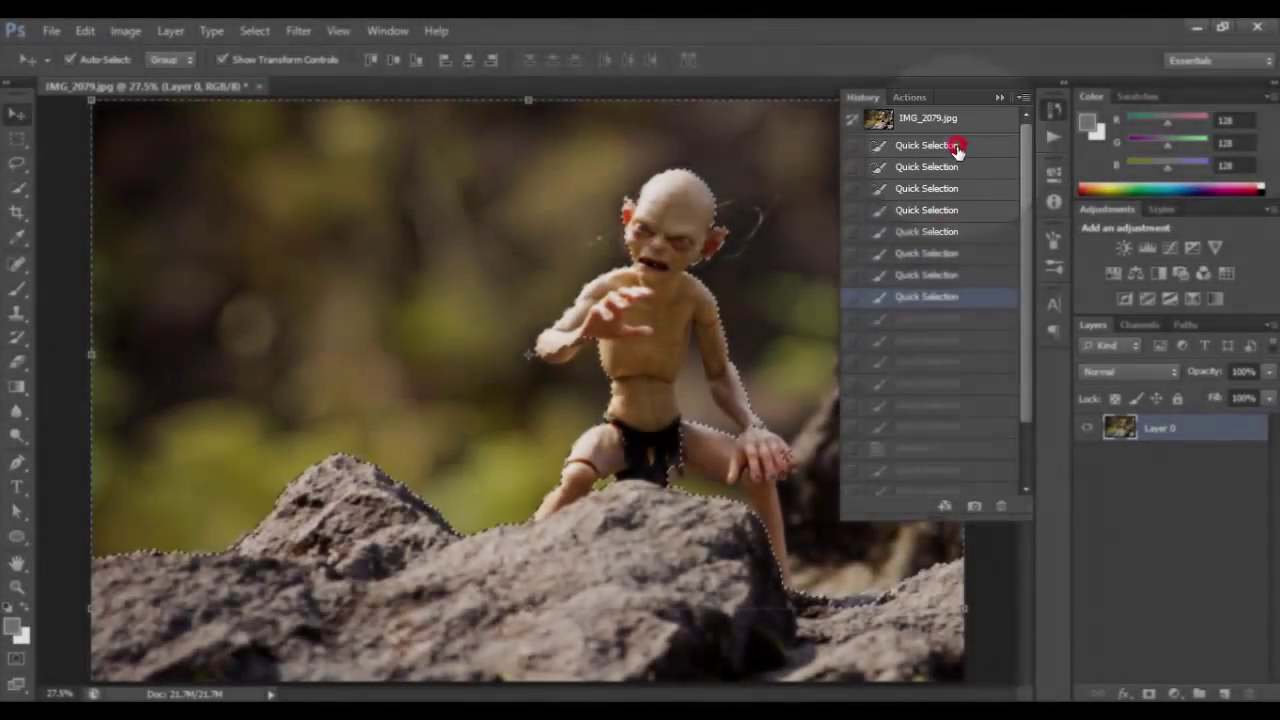
{"action": "left_click", "coordinate": [955, 145]}
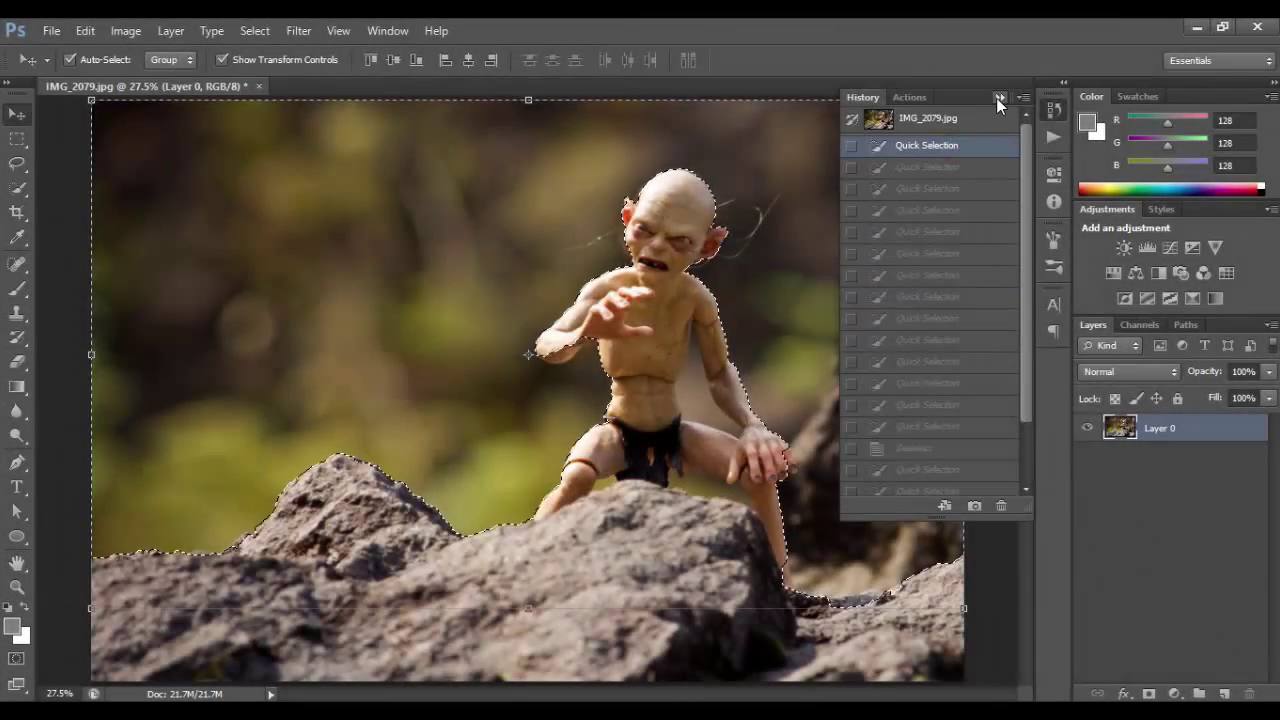
{"action": "left_click", "coordinate": [928, 118]}
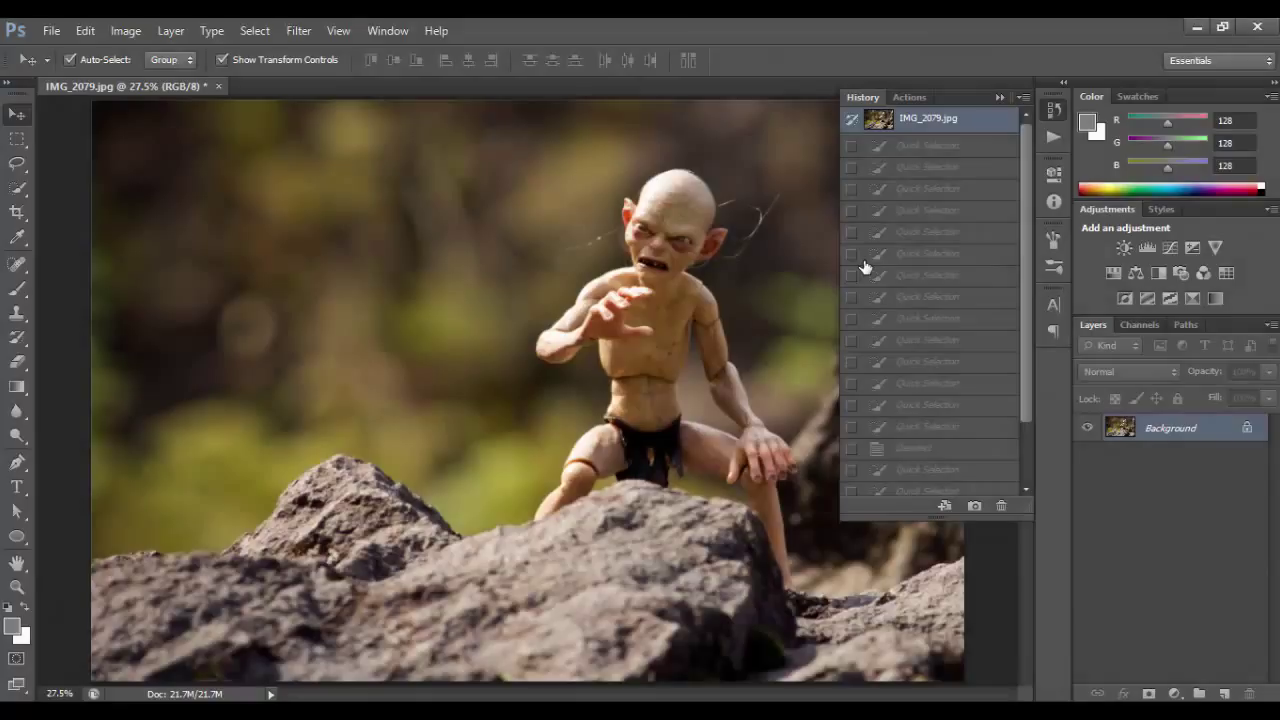
{"action": "left_click", "coordinate": [1003, 100]}
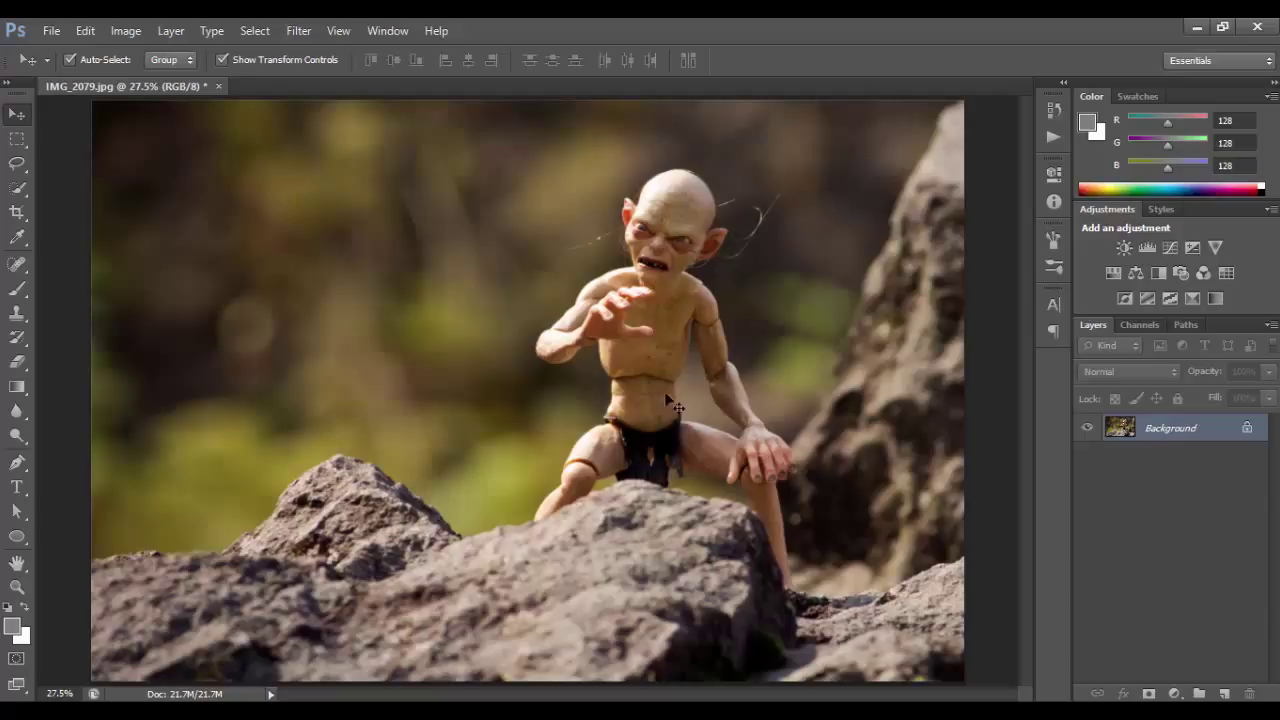
Step: Apply a Brightness/Contrast adjustment to the background layer with brightness 17 and increased contrast
{"action": "key", "text": "ctrl+minus"}
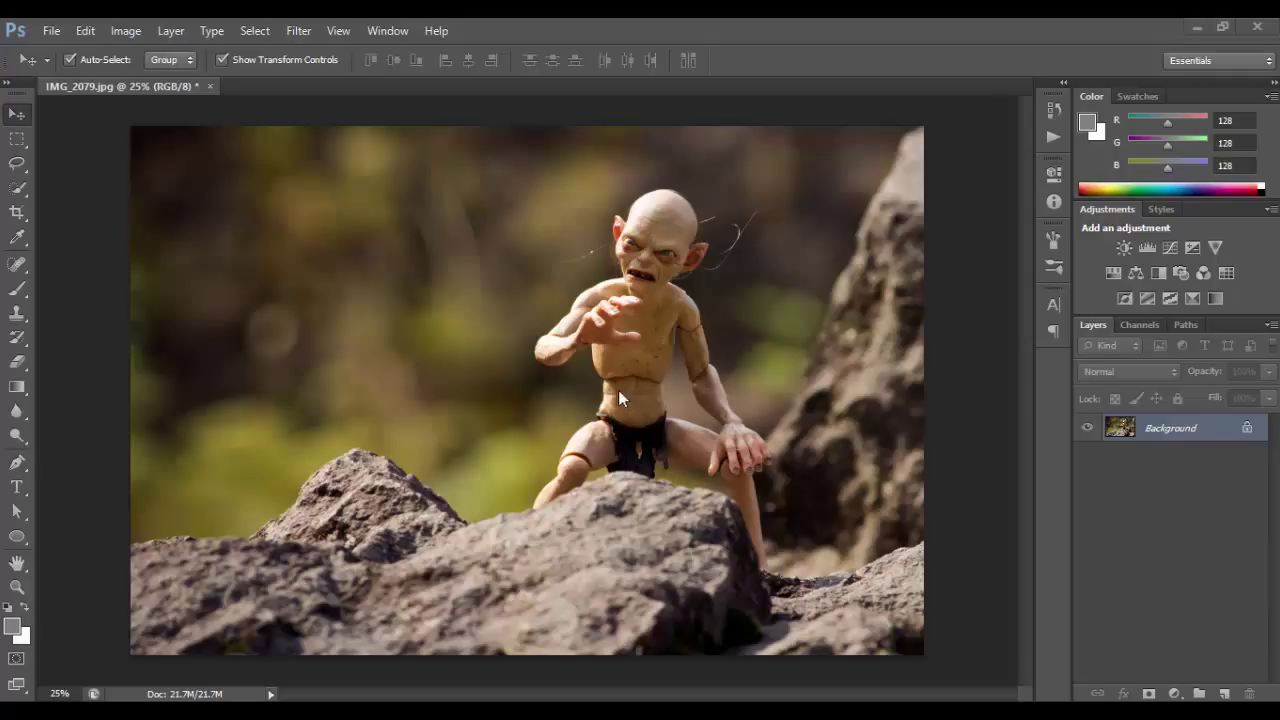
{"action": "left_click", "coordinate": [128, 30]}
{"action": "mouse_move", "coordinate": [168, 80]}
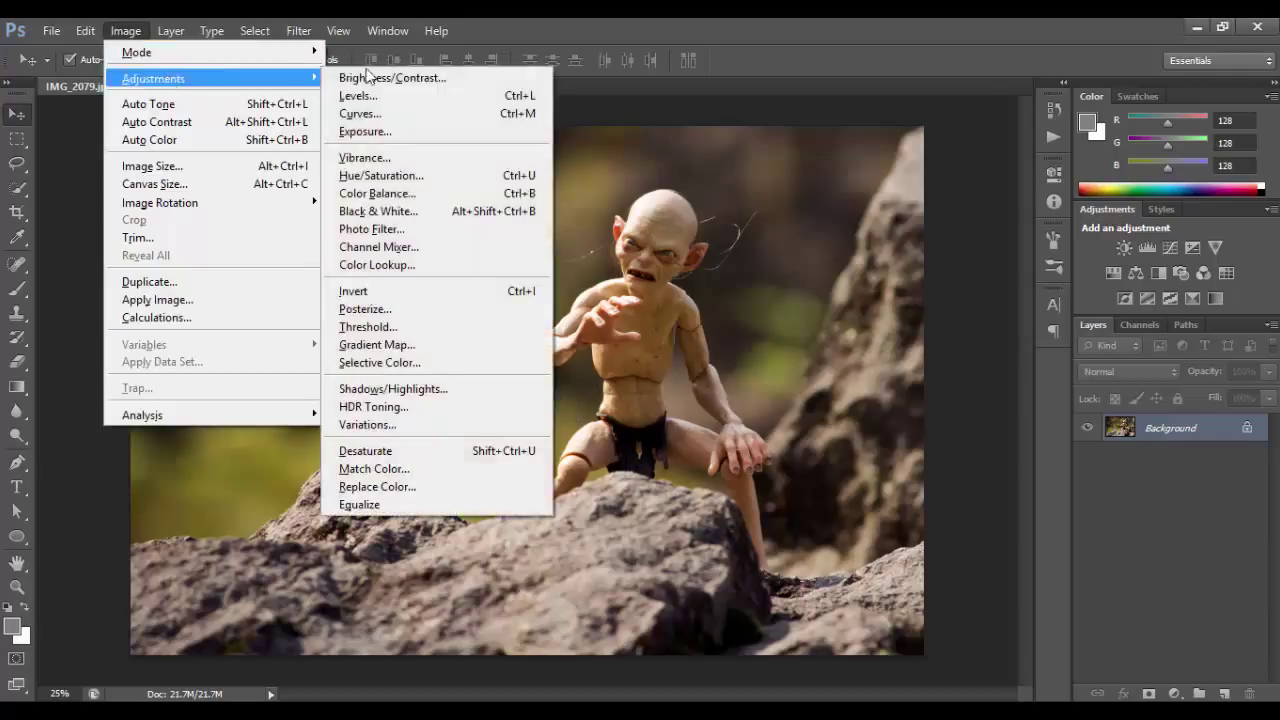
{"action": "left_click", "coordinate": [431, 86]}
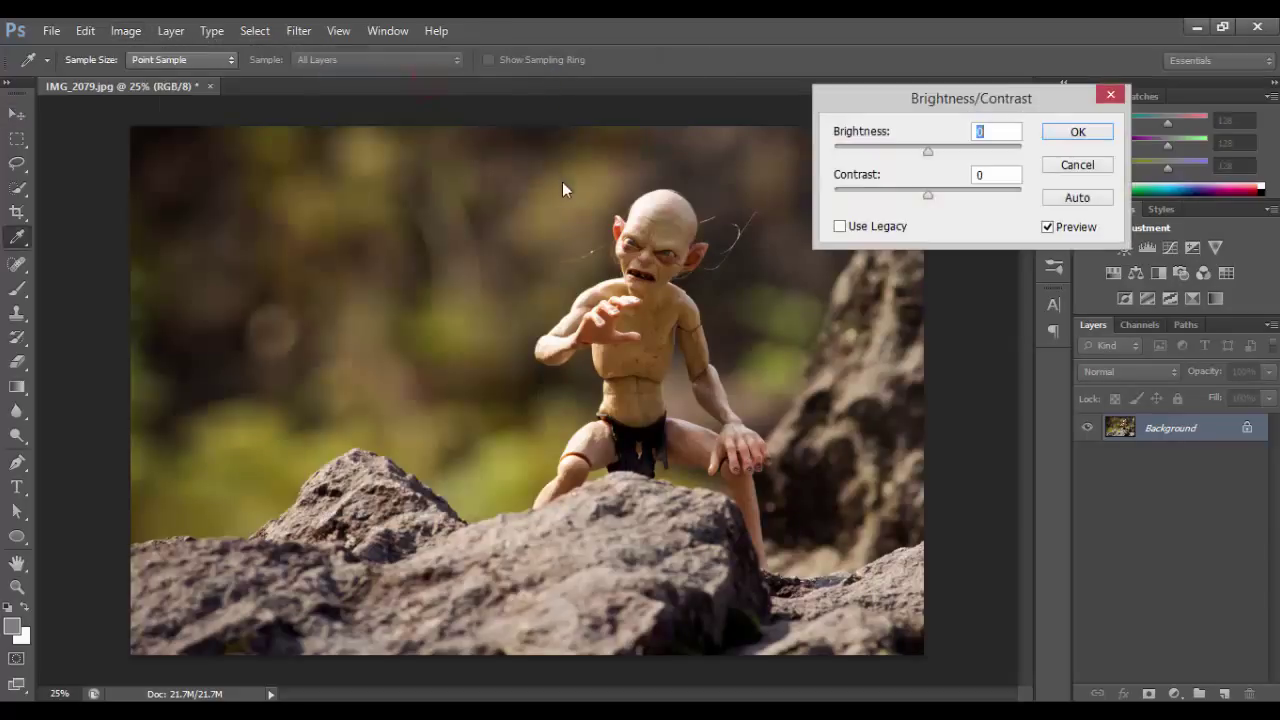
{"action": "left_click_drag", "start_coordinate": [927, 147], "coordinate": [941, 154]}
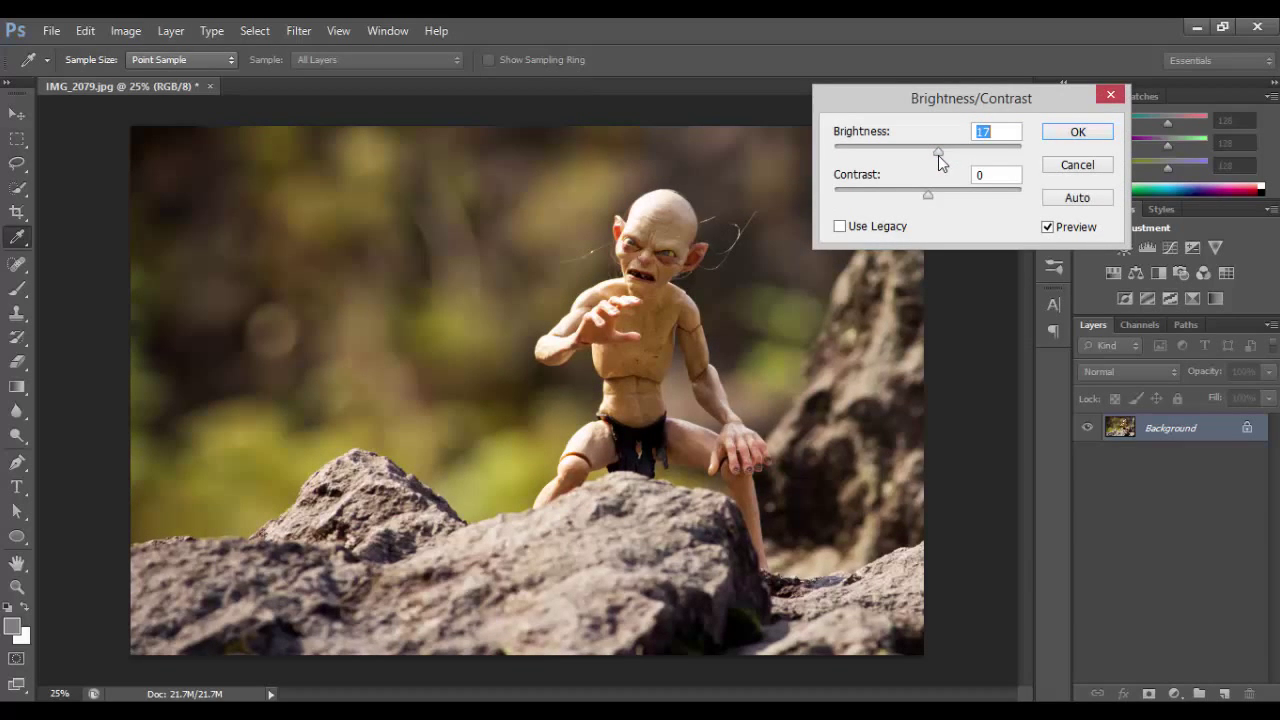
{"action": "left_click_drag", "start_coordinate": [929, 194], "coordinate": [926, 200]}
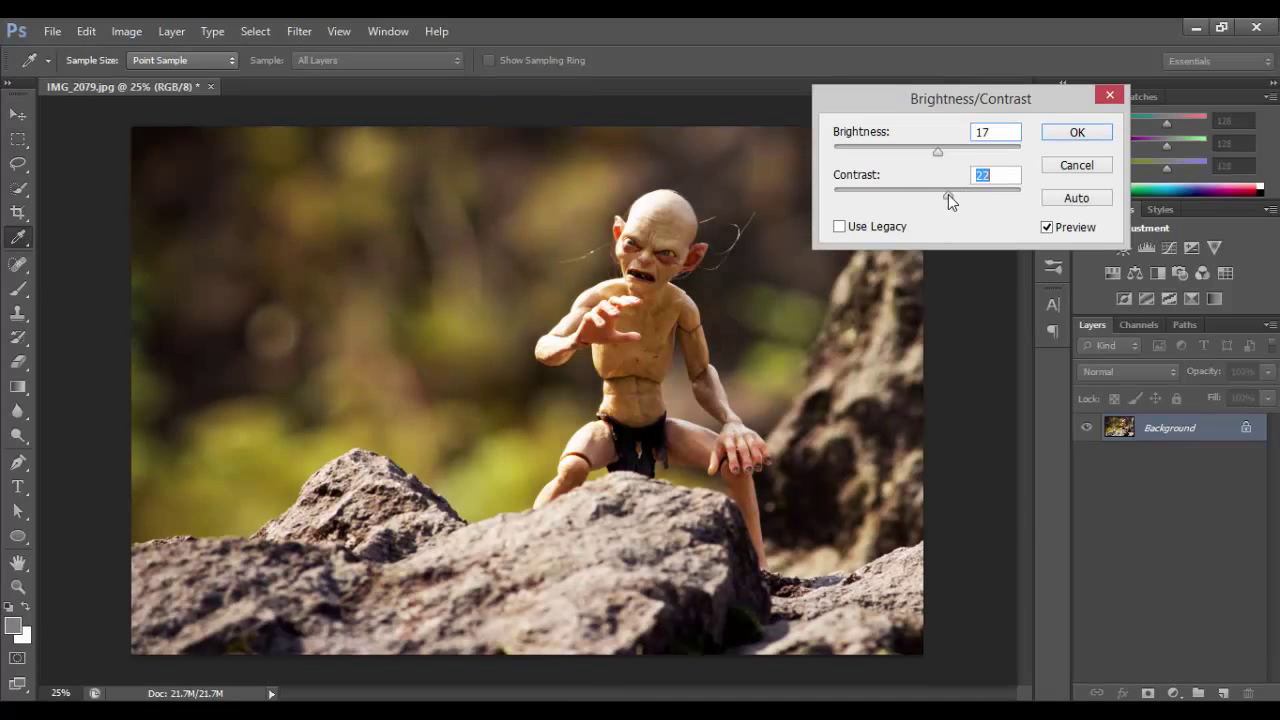
{"action": "left_click_drag", "start_coordinate": [951, 200], "coordinate": [955, 198]}
{"action": "left_click", "coordinate": [1077, 133]}
{"action": "key", "text": "v"}
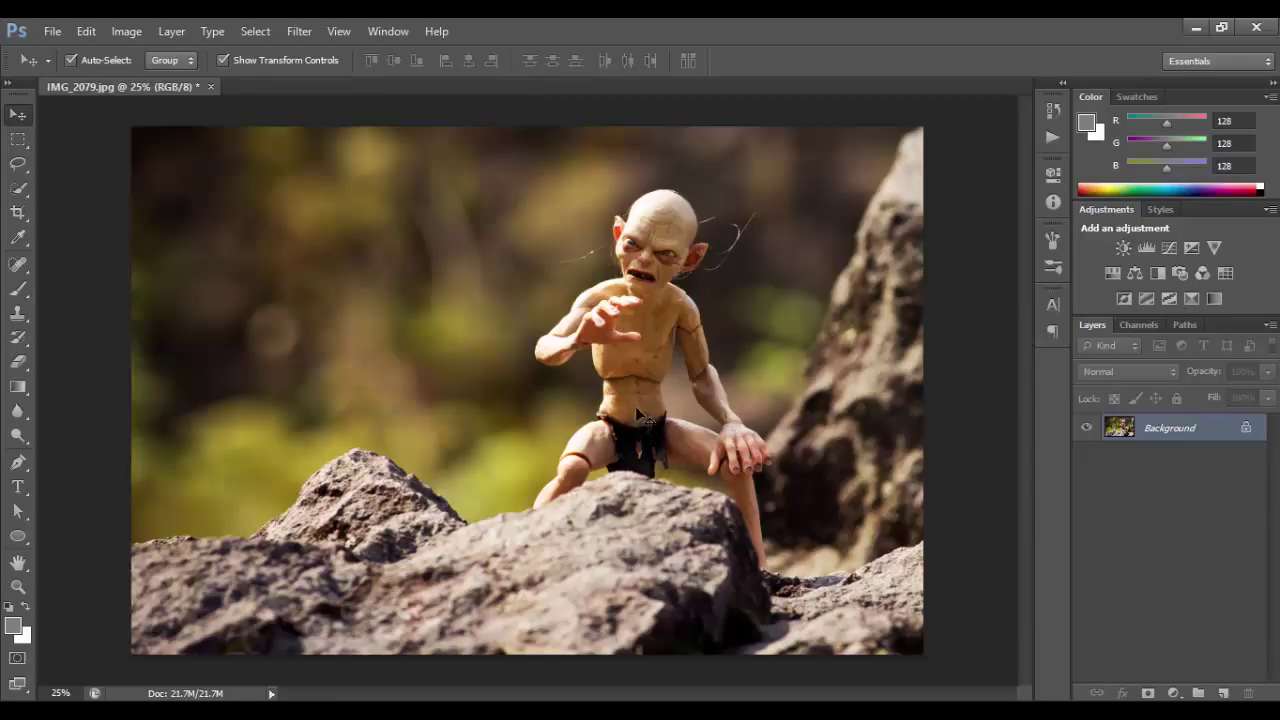
{"action": "left_click", "coordinate": [133, 37]}
{"action": "mouse_move", "coordinate": [168, 86]}
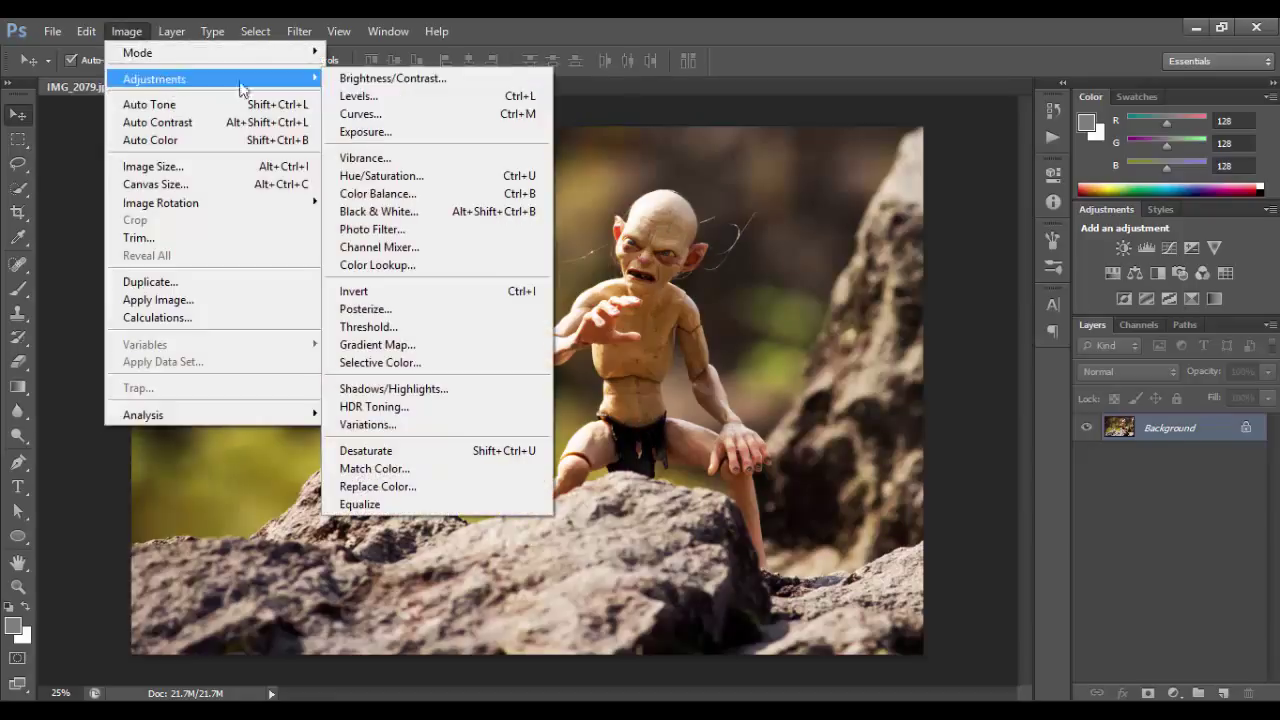
{"action": "left_click", "coordinate": [384, 77]}
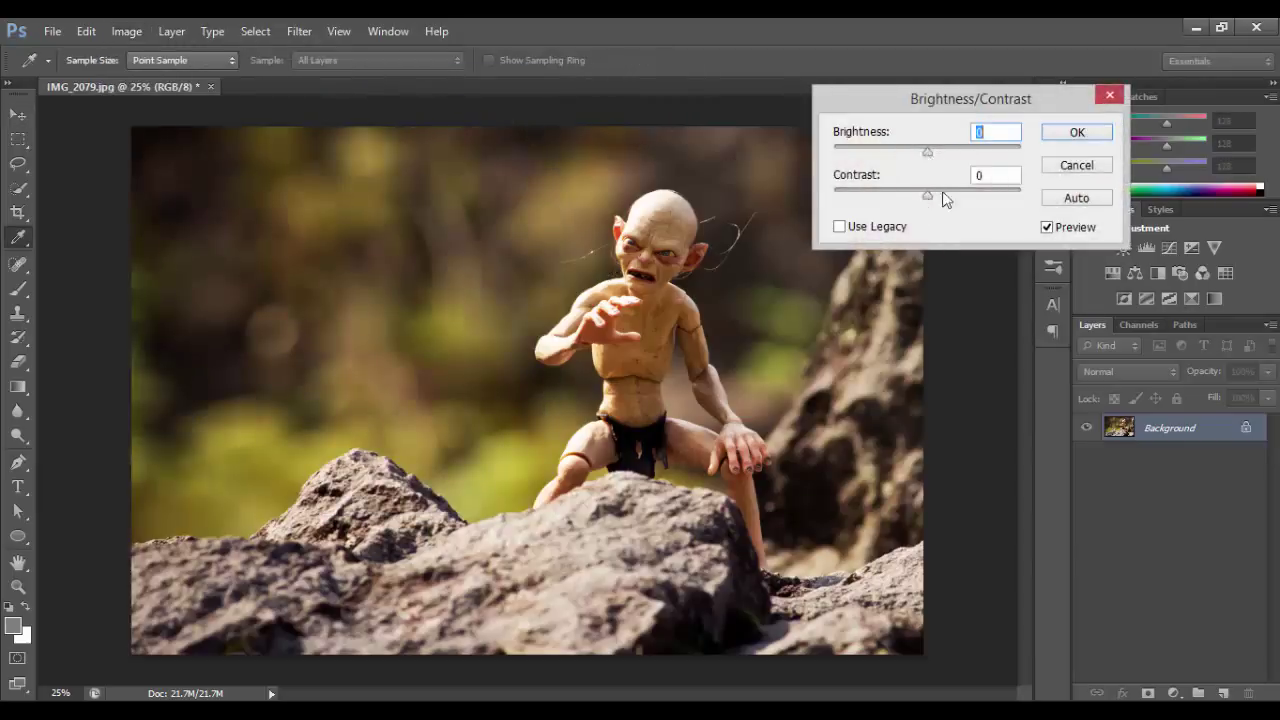
{"action": "mouse_move", "coordinate": [943, 199]}
{"action": "left_mouse_down"}
{"action": "mouse_move", "coordinate": [929, 199]}
{"action": "mouse_move", "coordinate": [958, 196]}
{"action": "left_mouse_up"}
{"action": "left_click", "coordinate": [927, 152]}
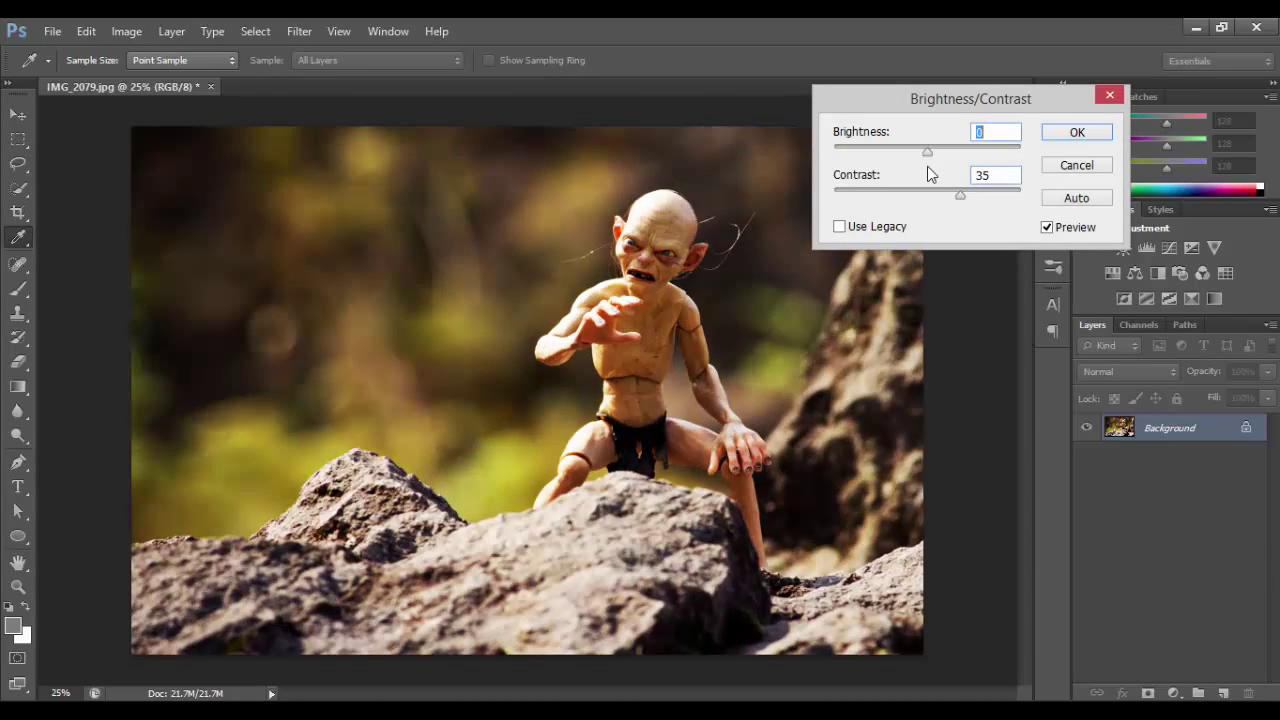
{"action": "left_click", "coordinate": [1060, 165]}
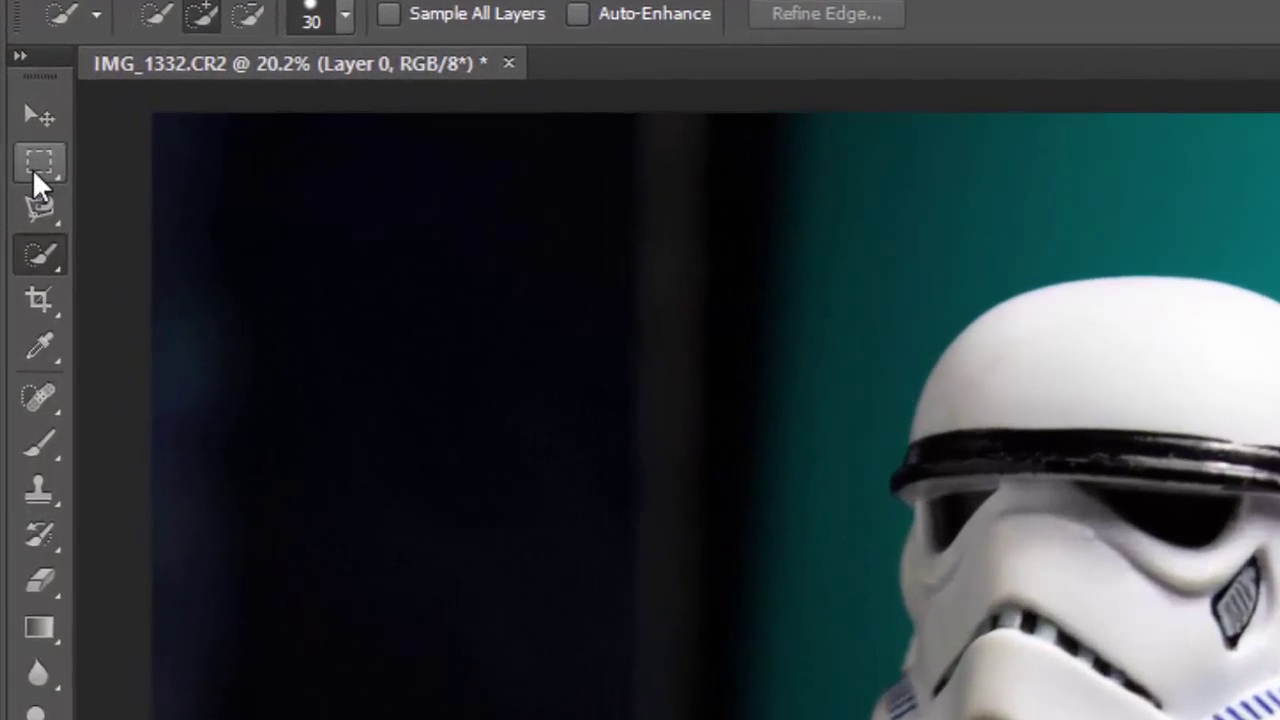
Step: Review the available selection tools on IMG_1332.CR2: the marquee, lasso, quick selection and Pen tools
{"action": "right_click", "coordinate": [16, 130]}
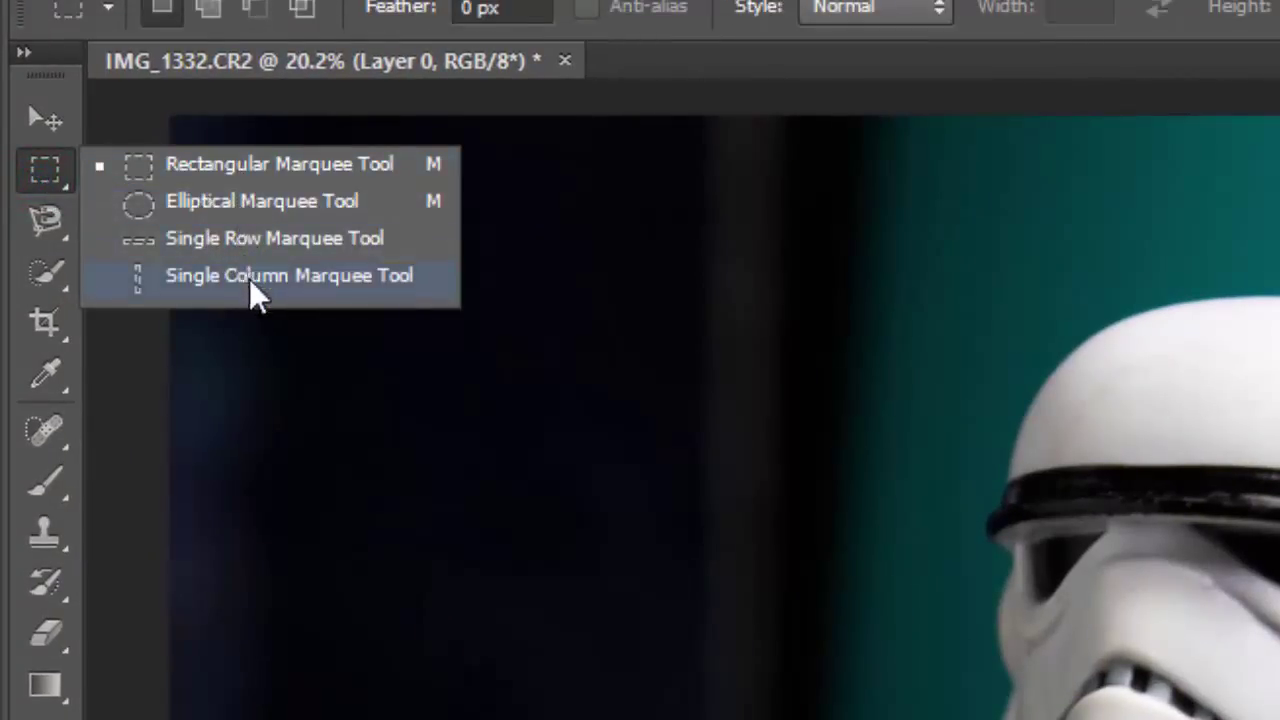
{"action": "left_click", "coordinate": [45, 220]}
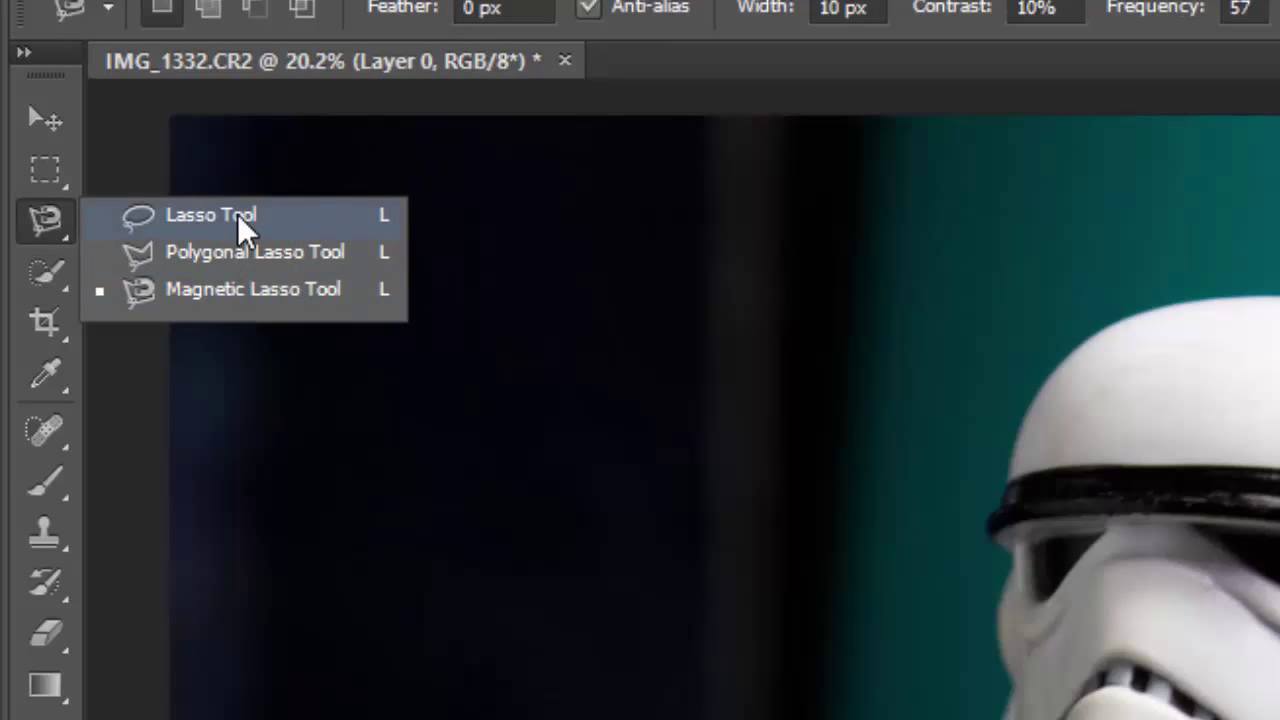
{"action": "left_click", "coordinate": [53, 272]}
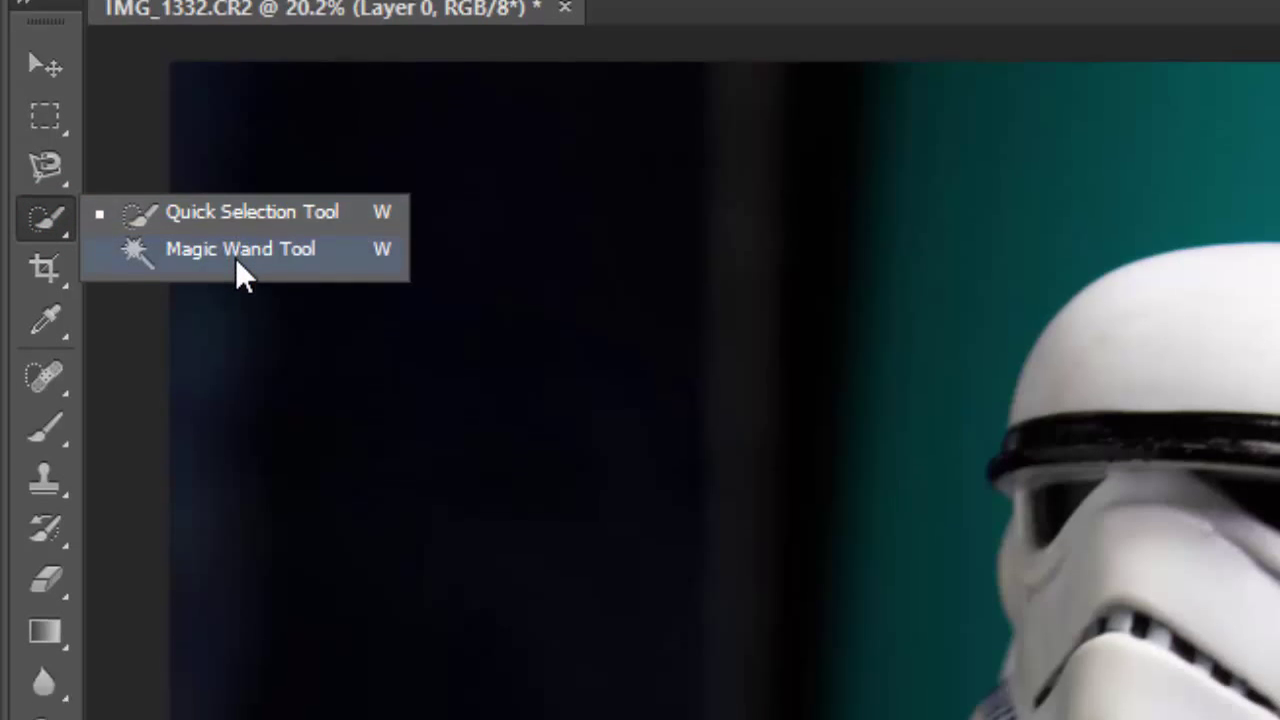
{"action": "left_click", "coordinate": [240, 302]}
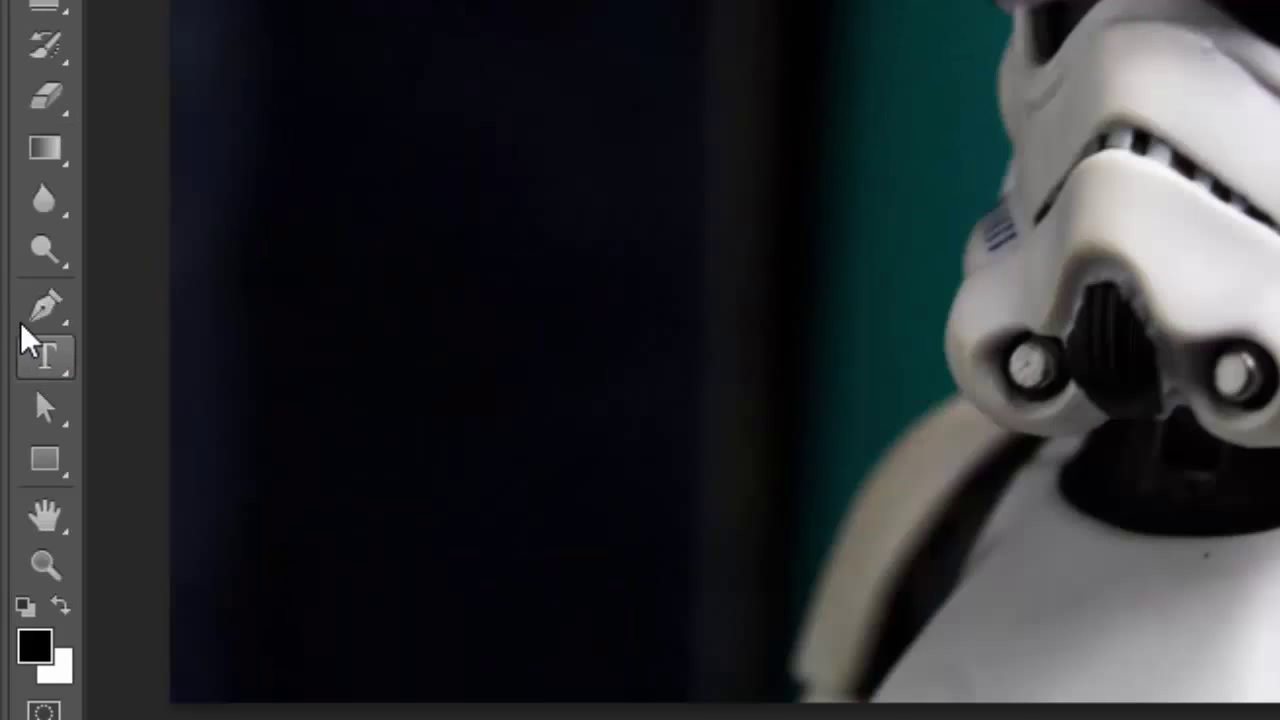
{"action": "left_click", "coordinate": [37, 594]}
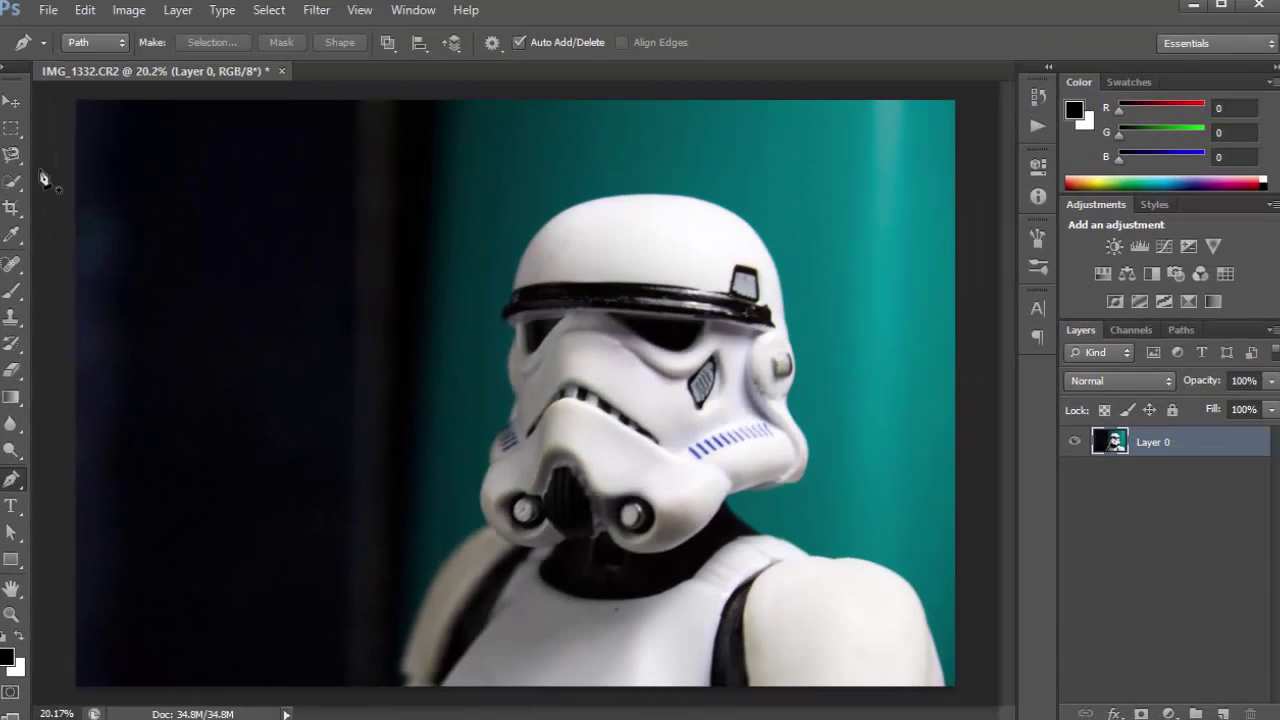
{"action": "left_click", "coordinate": [16, 106]}
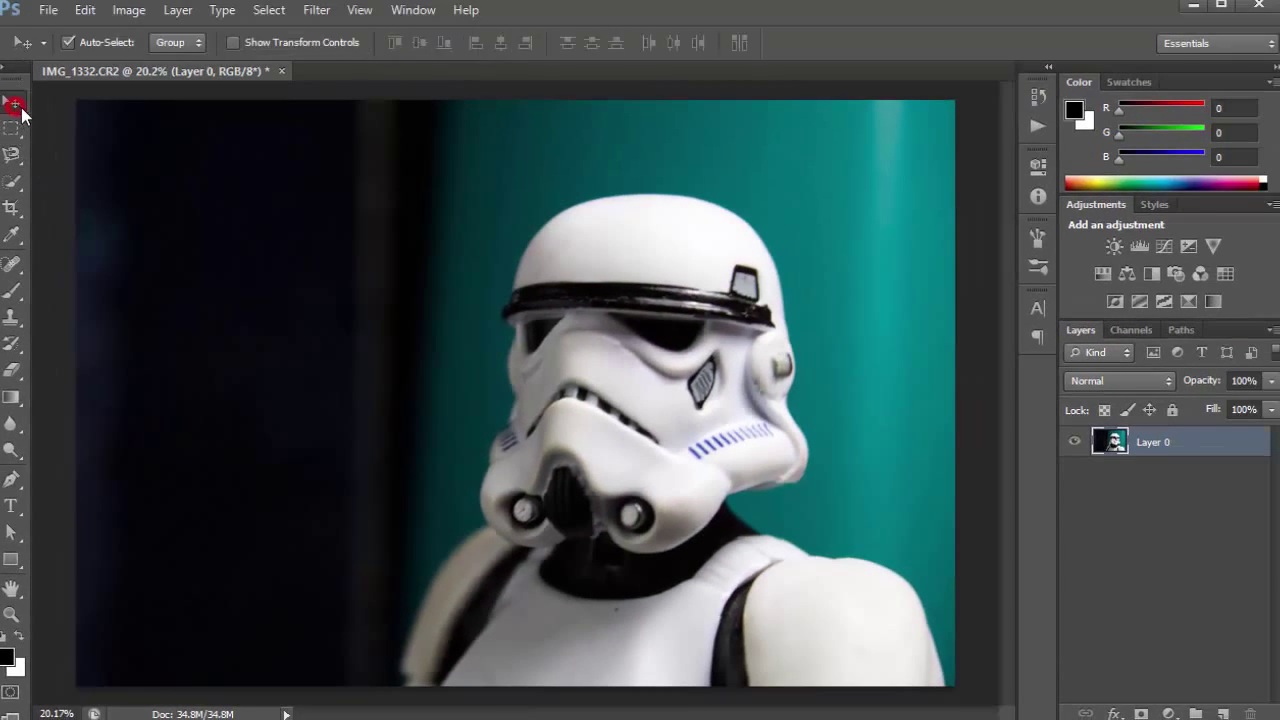
{"action": "left_click", "coordinate": [12, 181]}
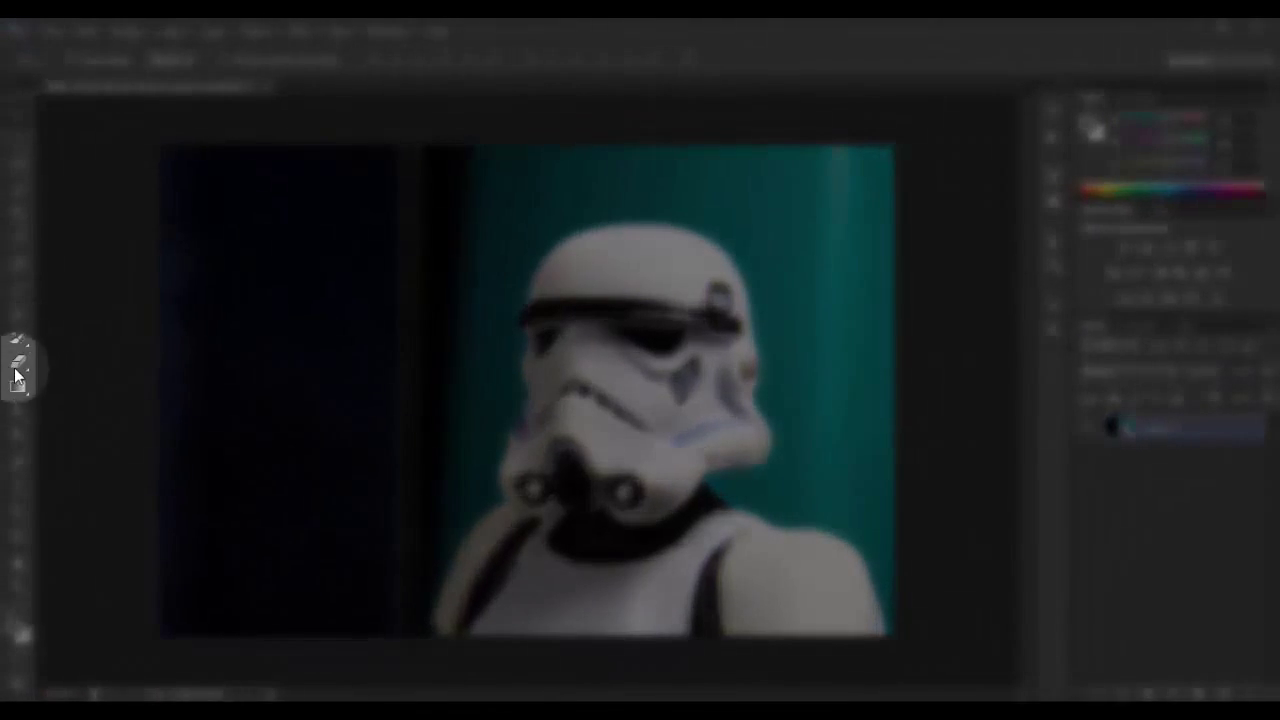
Step: Try to erase part of the dark backdrop beside the stormtrooper with the Eraser tool
{"action": "left_click", "coordinate": [18, 365], "text": "alt"}
{"action": "left_click", "coordinate": [18, 365], "text": "alt"}
{"action": "left_click", "coordinate": [20, 366], "text": "alt"}
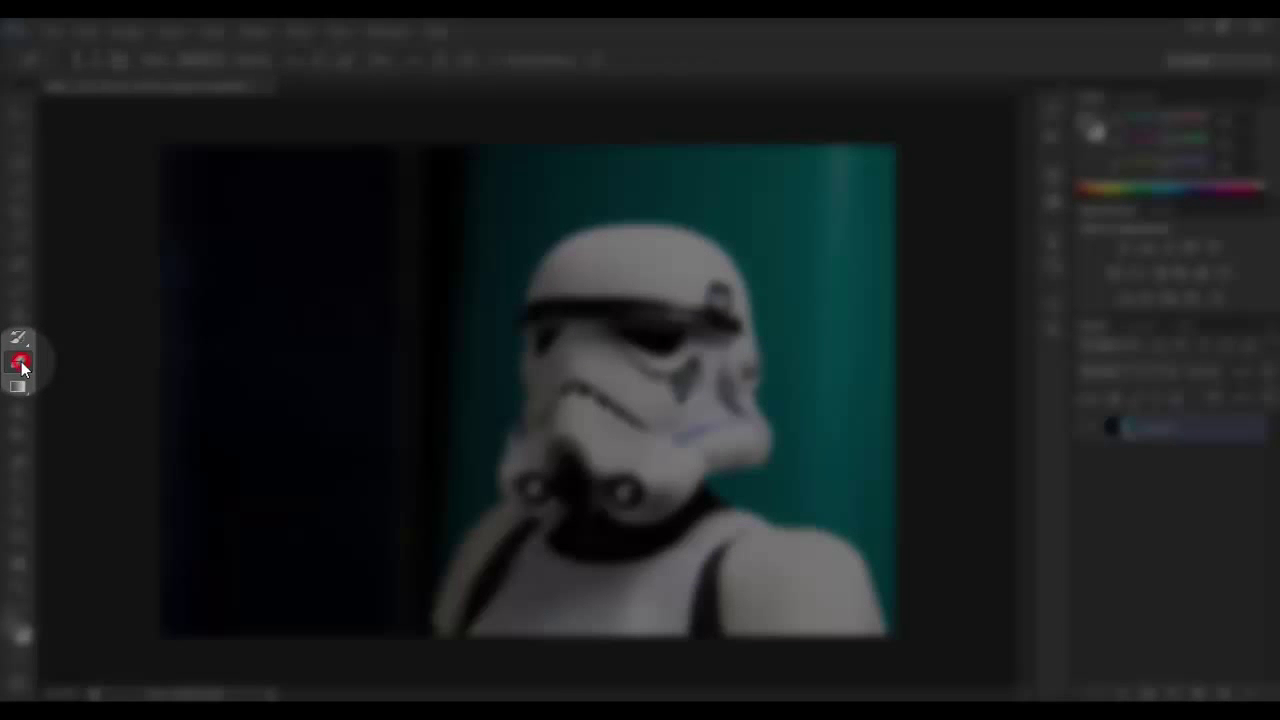
{"action": "left_click", "coordinate": [21, 366], "text": "alt"}
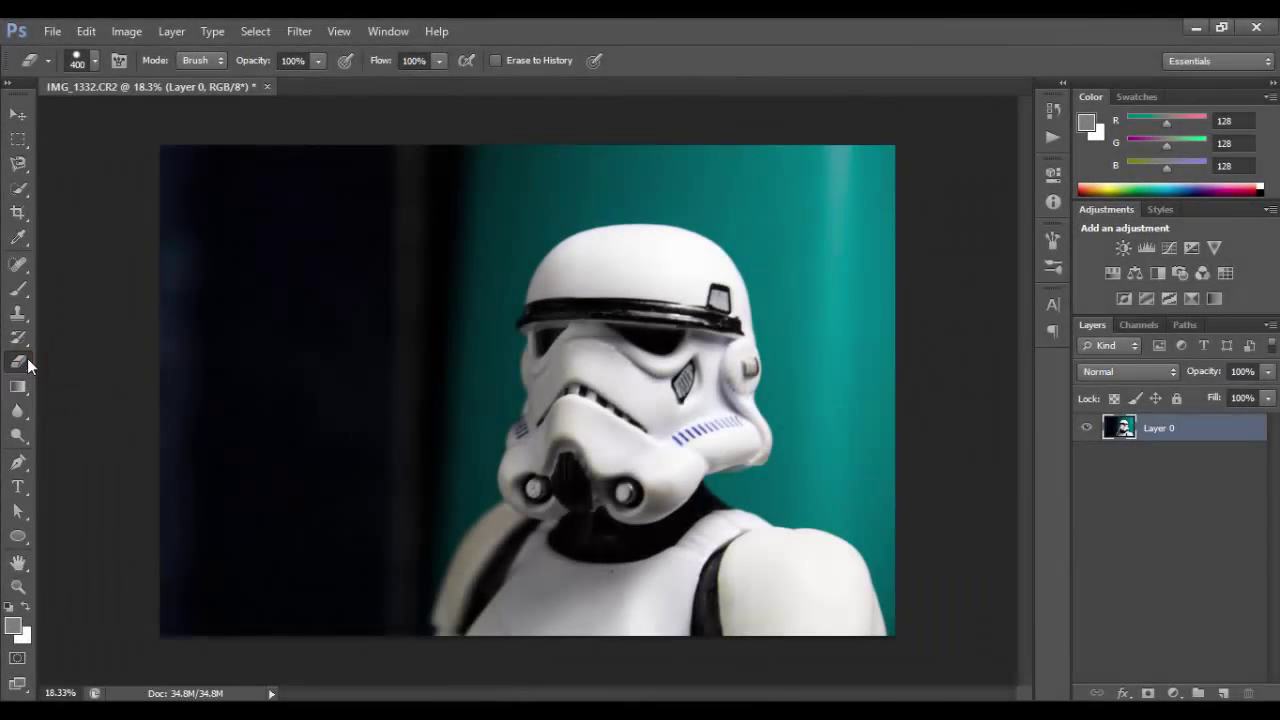
{"action": "mouse_move", "coordinate": [409, 406]}
{"action": "left_mouse_down"}
{"action": "mouse_move", "coordinate": [426, 238]}
{"action": "mouse_move", "coordinate": [372, 409]}
{"action": "mouse_move", "coordinate": [380, 342]}
{"action": "mouse_move", "coordinate": [412, 215]}
{"action": "mouse_move", "coordinate": [458, 182]}
{"action": "mouse_move", "coordinate": [366, 181]}
{"action": "mouse_move", "coordinate": [413, 174]}
{"action": "mouse_move", "coordinate": [289, 451]}
{"action": "left_mouse_up"}
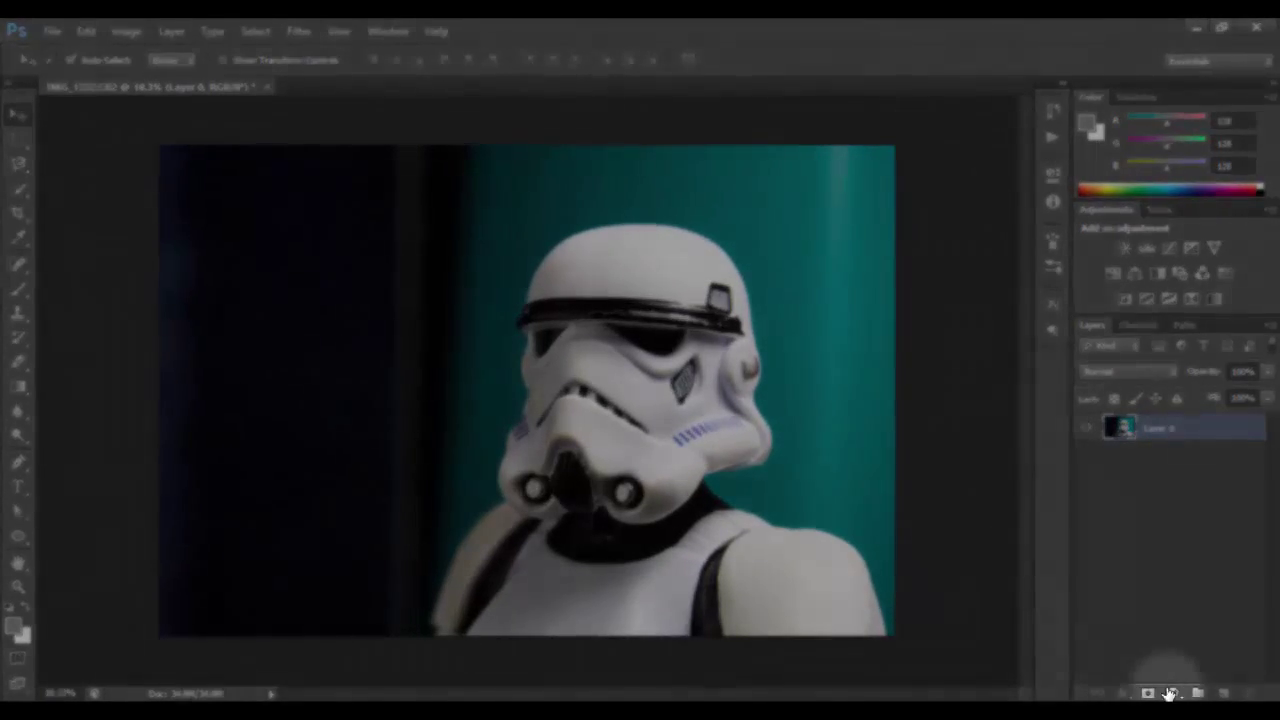
Step: Add a layer mask to Layer 0 and switch between the image and mask thumbnails, leaving the mask active
{"action": "left_click", "coordinate": [1148, 693]}
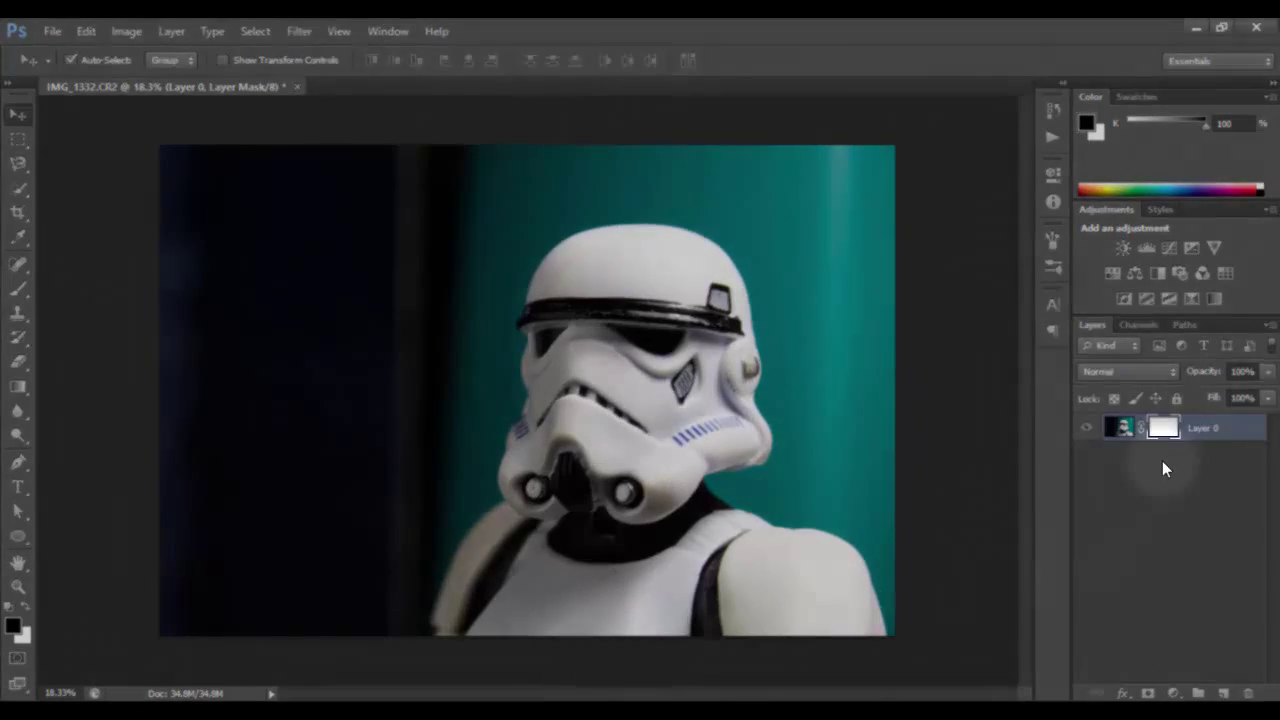
{"action": "left_click", "coordinate": [1165, 428]}
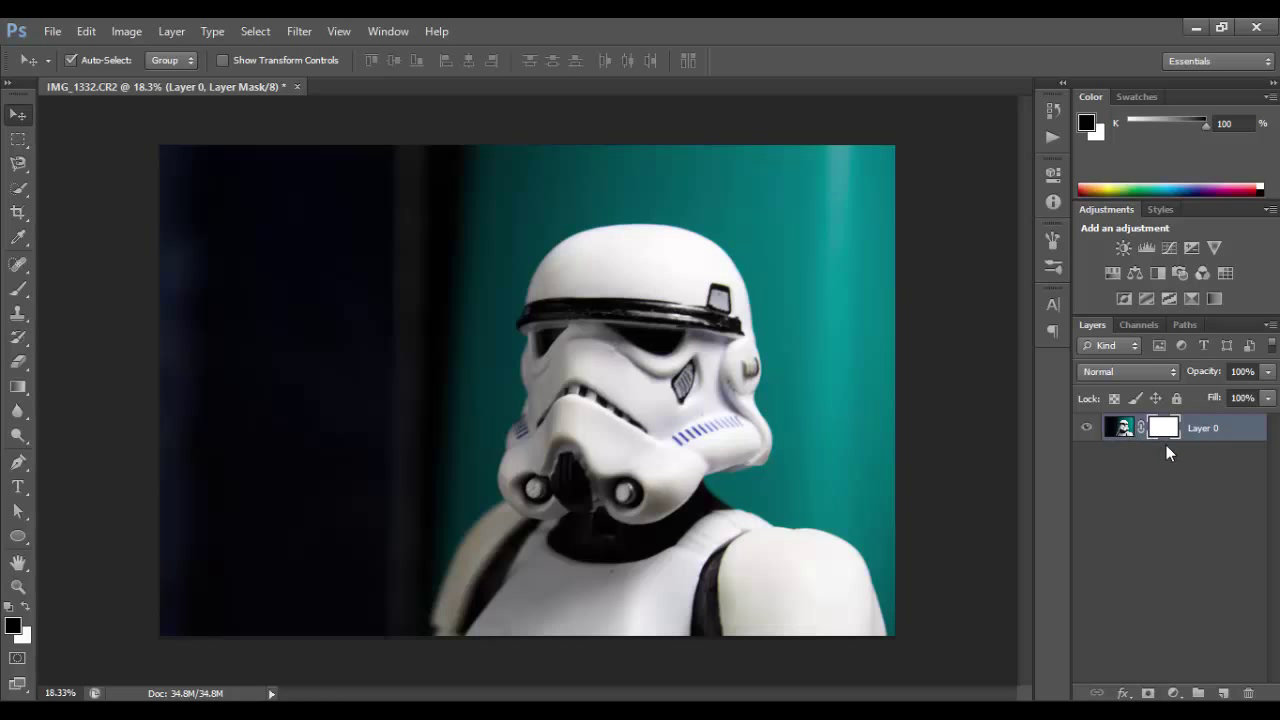
{"action": "left_click", "coordinate": [1165, 430]}
{"action": "left_click", "coordinate": [1122, 428]}
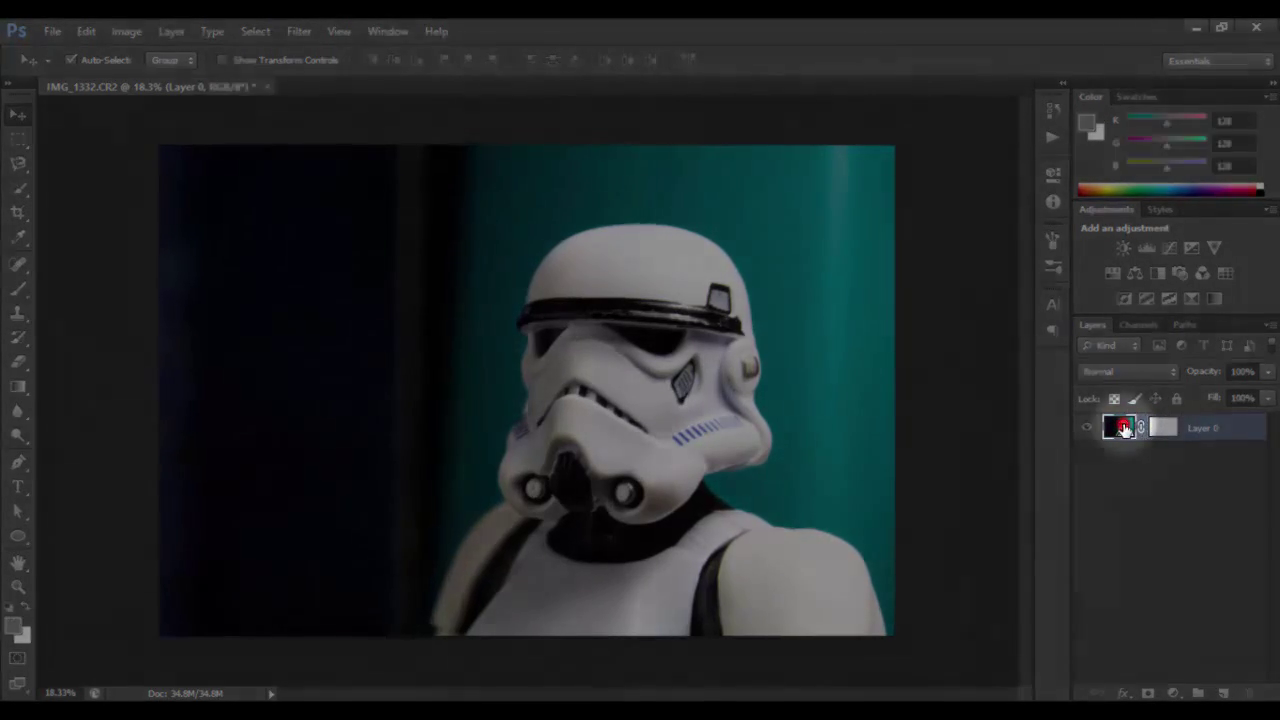
{"action": "left_click", "coordinate": [1163, 428]}
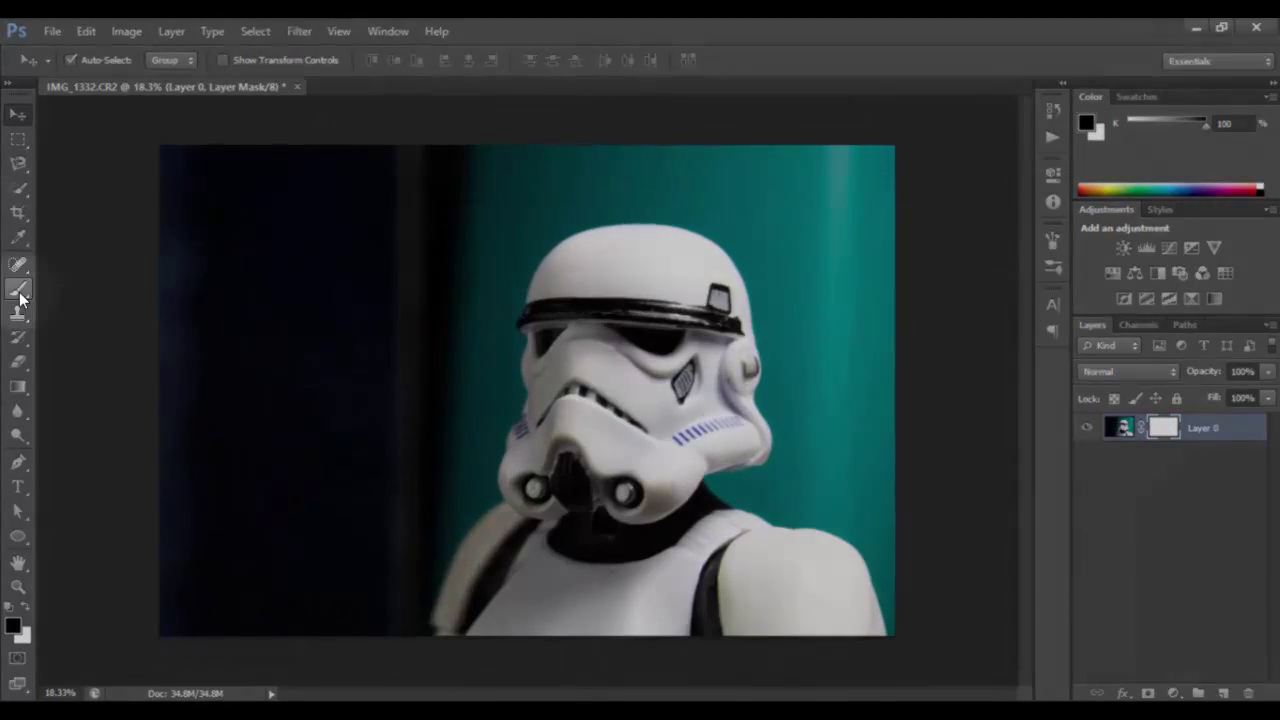
Step: Paint black on the mask with a 700 px brush to hide the backdrop and part of the helmet, and restore the helmet with white
{"action": "left_click", "coordinate": [19, 290]}
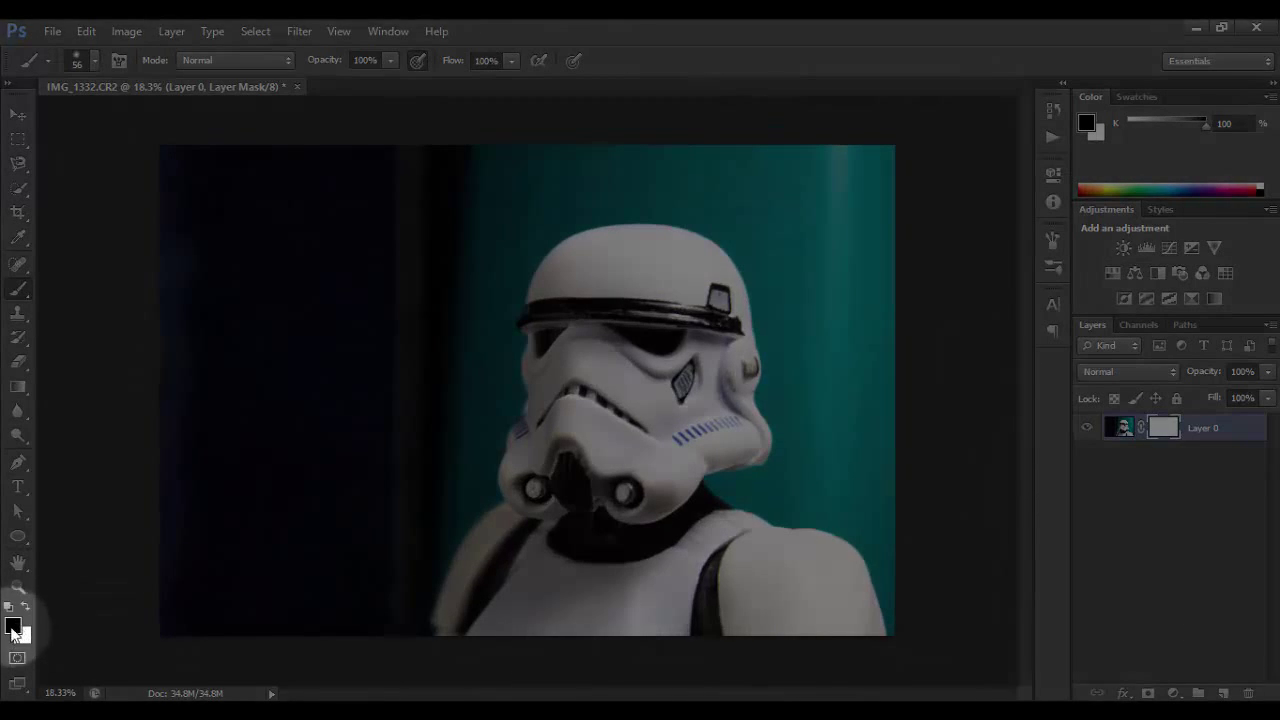
{"action": "mouse_move", "coordinate": [380, 330]}
{"action": "left_mouse_down"}
{"action": "mouse_move", "coordinate": [362, 355]}
{"action": "mouse_move", "coordinate": [309, 357]}
{"action": "mouse_move", "coordinate": [392, 215]}
{"action": "mouse_move", "coordinate": [244, 155]}
{"action": "mouse_move", "coordinate": [201, 404]}
{"action": "mouse_move", "coordinate": [228, 451]}
{"action": "mouse_move", "coordinate": [180, 469]}
{"action": "mouse_move", "coordinate": [513, 144]}
{"action": "mouse_move", "coordinate": [840, 155]}
{"action": "mouse_move", "coordinate": [909, 381]}
{"action": "mouse_move", "coordinate": [692, 149]}
{"action": "mouse_move", "coordinate": [448, 270]}
{"action": "mouse_move", "coordinate": [366, 497]}
{"action": "mouse_move", "coordinate": [369, 342]}
{"action": "mouse_move", "coordinate": [348, 626]}
{"action": "mouse_move", "coordinate": [429, 409]}
{"action": "mouse_move", "coordinate": [395, 564]}
{"action": "mouse_move", "coordinate": [458, 240]}
{"action": "mouse_move", "coordinate": [411, 480]}
{"action": "left_mouse_up"}
{"action": "mouse_move", "coordinate": [496, 358]}
{"action": "left_mouse_down"}
{"action": "mouse_move", "coordinate": [661, 355]}
{"action": "mouse_move", "coordinate": [609, 354]}
{"action": "mouse_move", "coordinate": [651, 366]}
{"action": "left_mouse_up"}
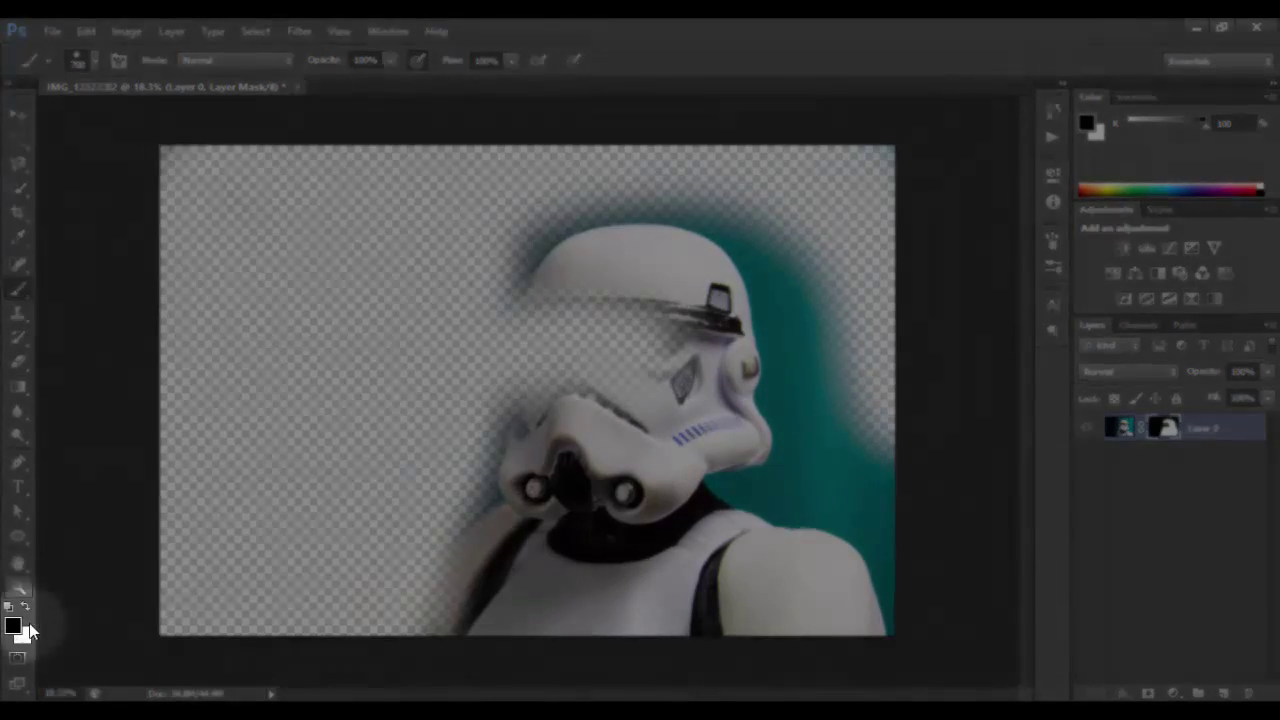
{"action": "left_click", "coordinate": [25, 606]}
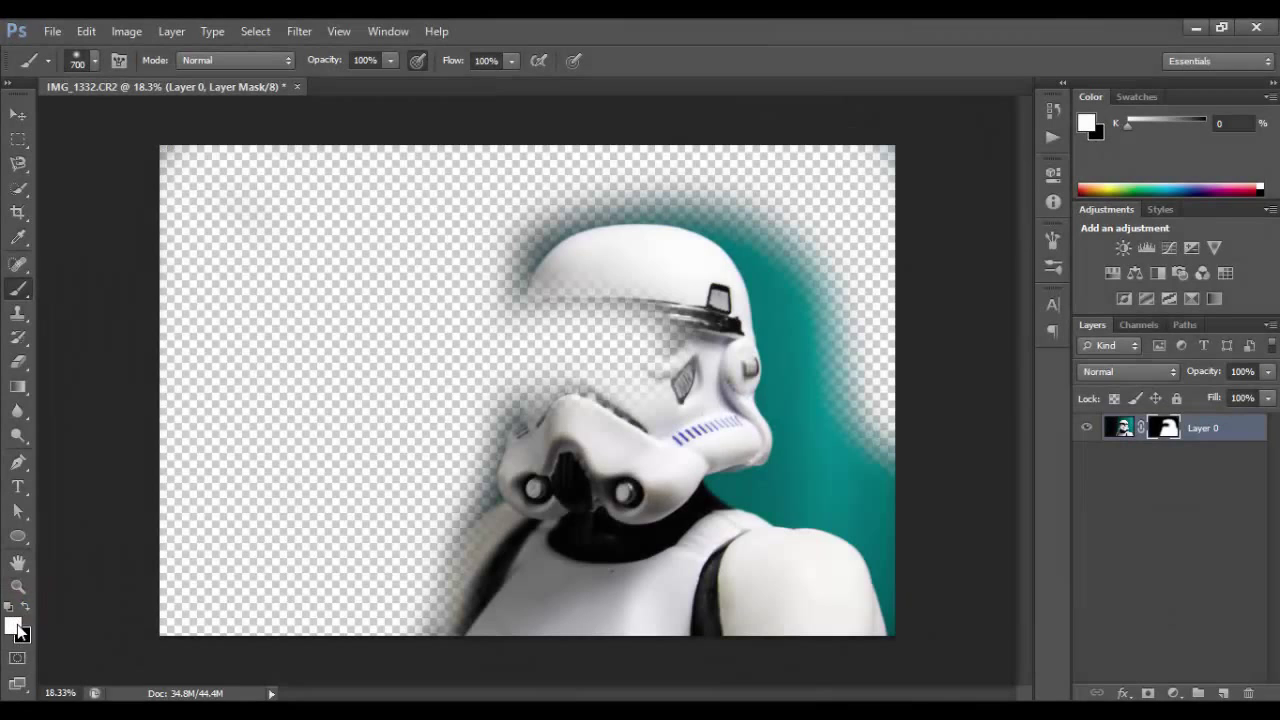
{"action": "mouse_move", "coordinate": [648, 466]}
{"action": "left_mouse_down"}
{"action": "mouse_move", "coordinate": [655, 405]}
{"action": "mouse_move", "coordinate": [606, 322]}
{"action": "mouse_move", "coordinate": [649, 384]}
{"action": "mouse_move", "coordinate": [596, 452]}
{"action": "mouse_move", "coordinate": [613, 343]}
{"action": "mouse_move", "coordinate": [576, 336]}
{"action": "mouse_move", "coordinate": [571, 460]}
{"action": "mouse_move", "coordinate": [563, 359]}
{"action": "mouse_move", "coordinate": [583, 299]}
{"action": "mouse_move", "coordinate": [568, 349]}
{"action": "mouse_move", "coordinate": [567, 493]}
{"action": "mouse_move", "coordinate": [641, 405]}
{"action": "mouse_move", "coordinate": [638, 322]}
{"action": "mouse_move", "coordinate": [685, 359]}
{"action": "mouse_move", "coordinate": [712, 431]}
{"action": "mouse_move", "coordinate": [689, 286]}
{"action": "mouse_move", "coordinate": [821, 449]}
{"action": "left_mouse_up"}
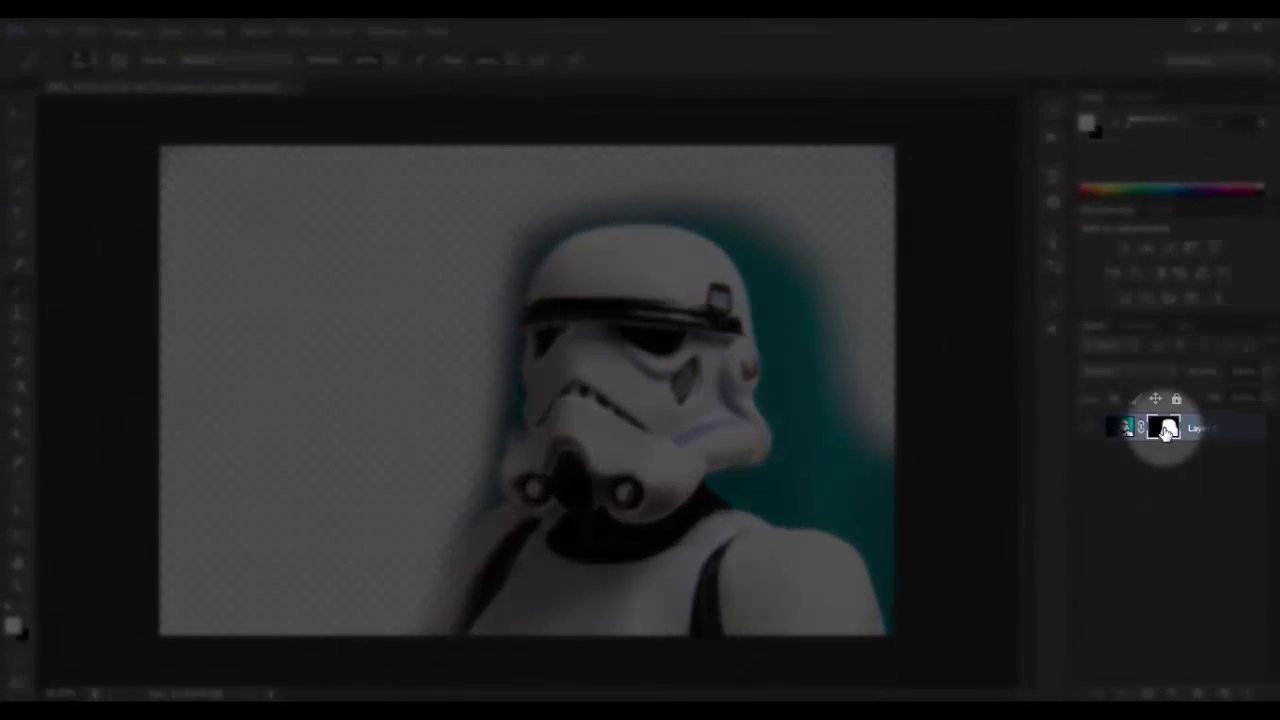
Step: Disable the layer mask on Layer 0 and enable it again
{"action": "right_click", "coordinate": [1166, 430]}
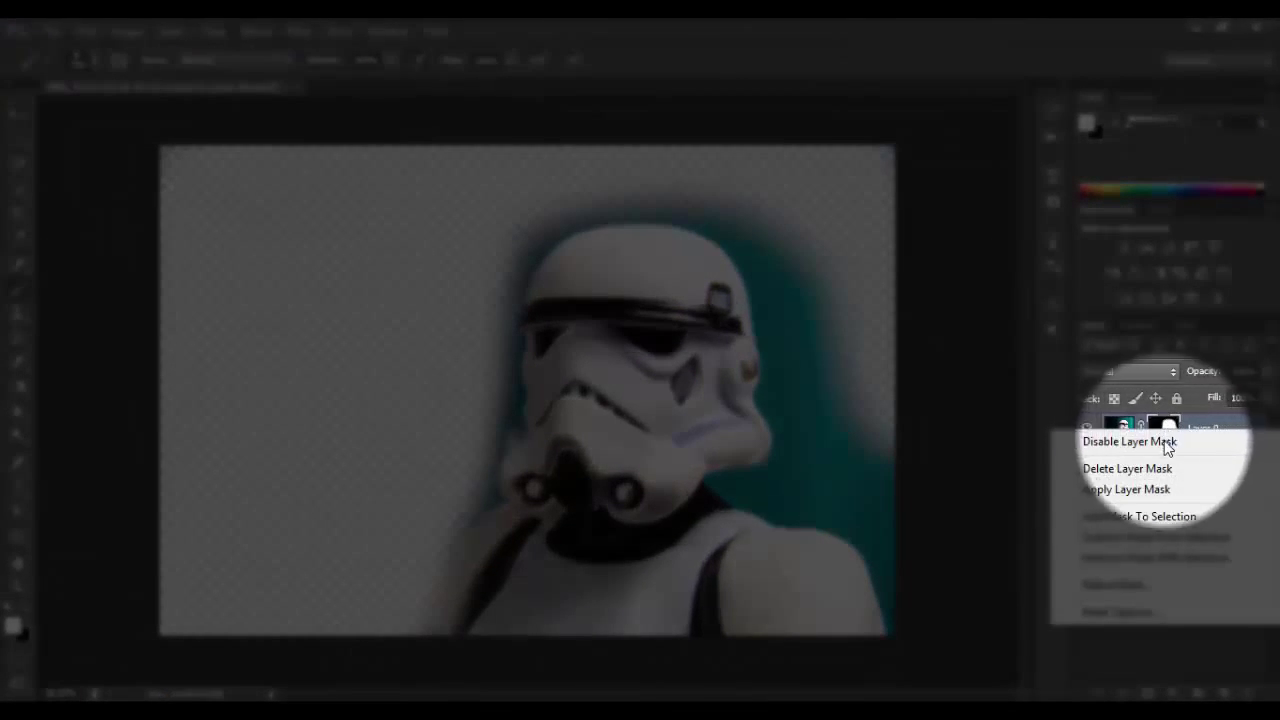
{"action": "left_click", "coordinate": [1164, 447]}
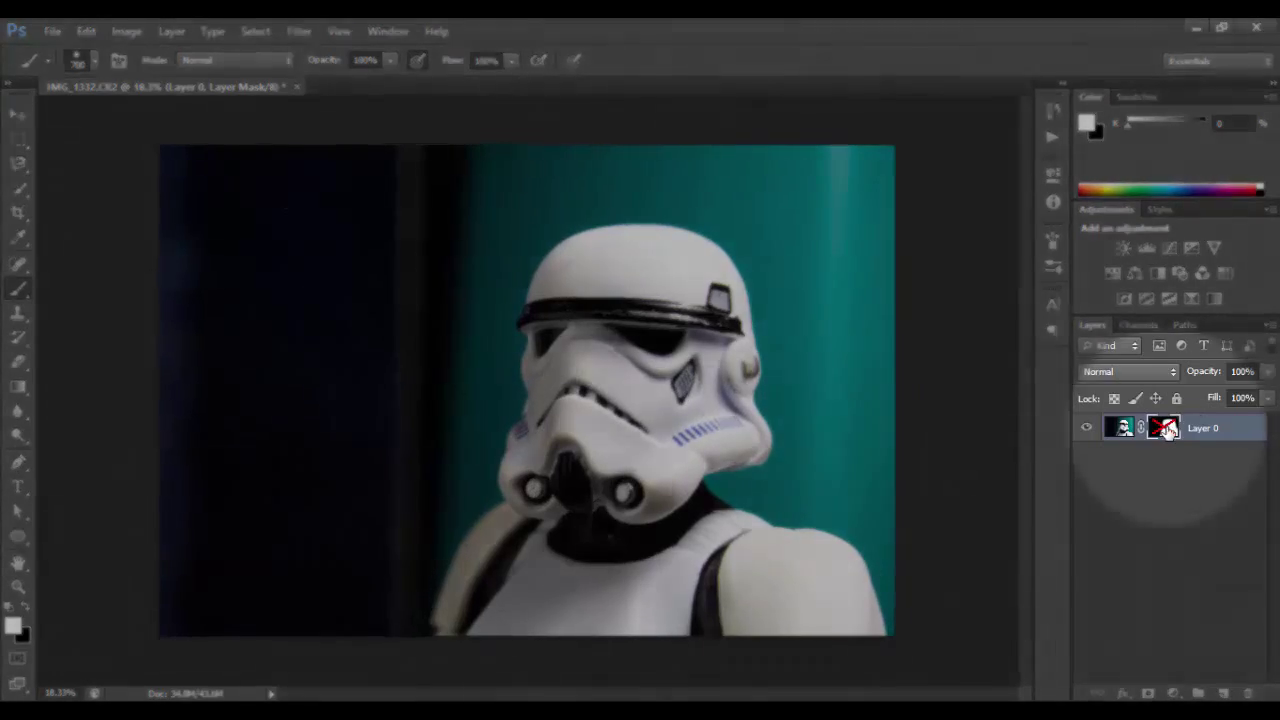
{"action": "right_click", "coordinate": [1165, 428]}
{"action": "left_click", "coordinate": [1165, 444]}
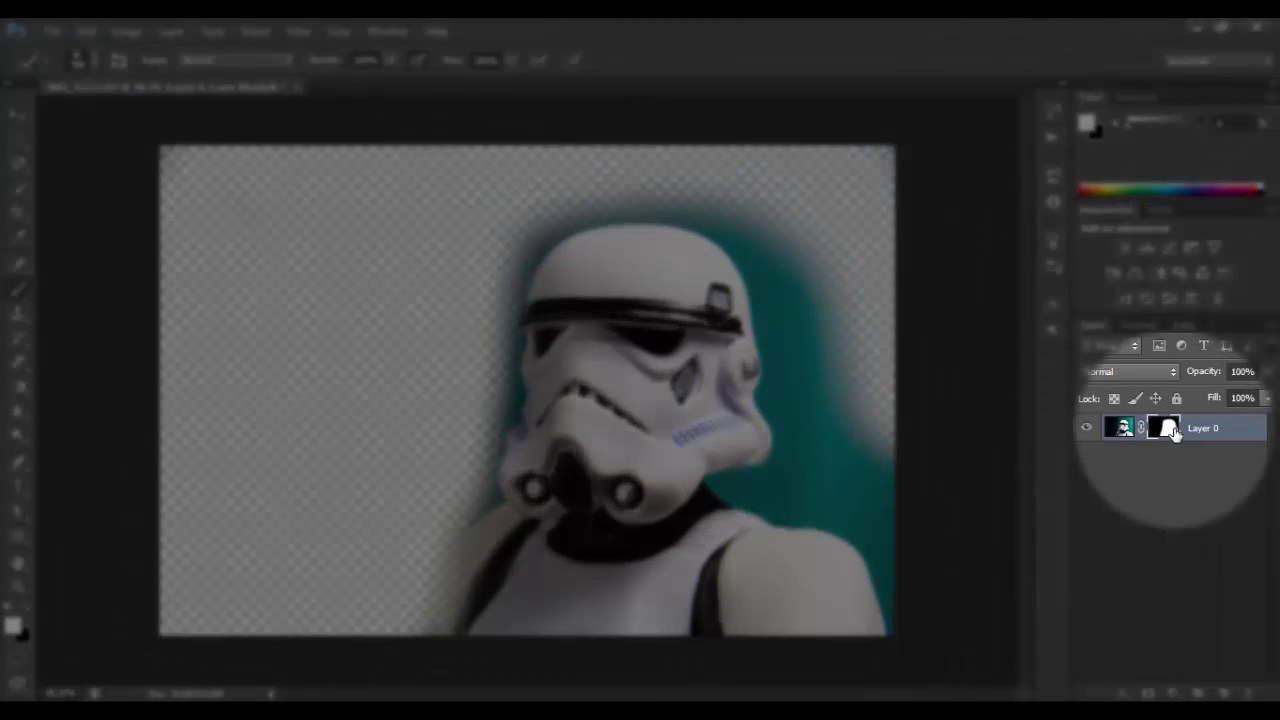
Step: Delete the brush-painted layer mask from Layer 0 and switch to the Move tool
{"action": "right_click", "coordinate": [1170, 428]}
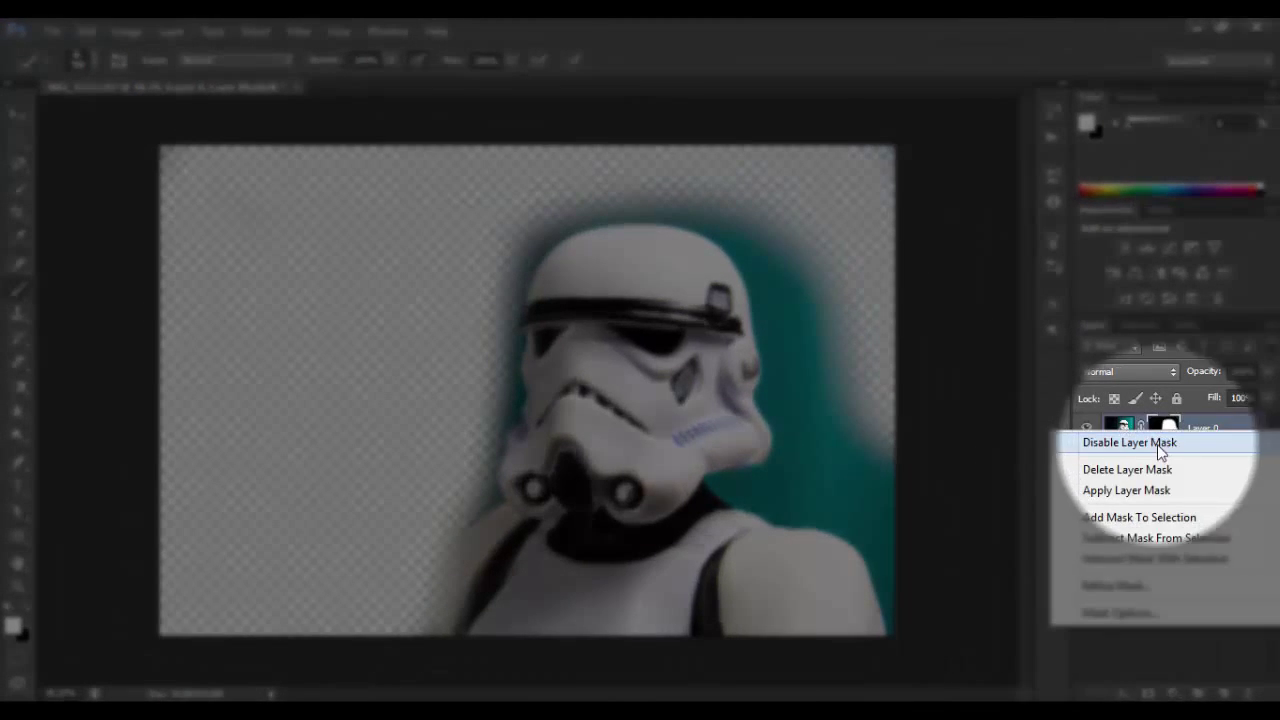
{"action": "left_click", "coordinate": [1160, 469]}
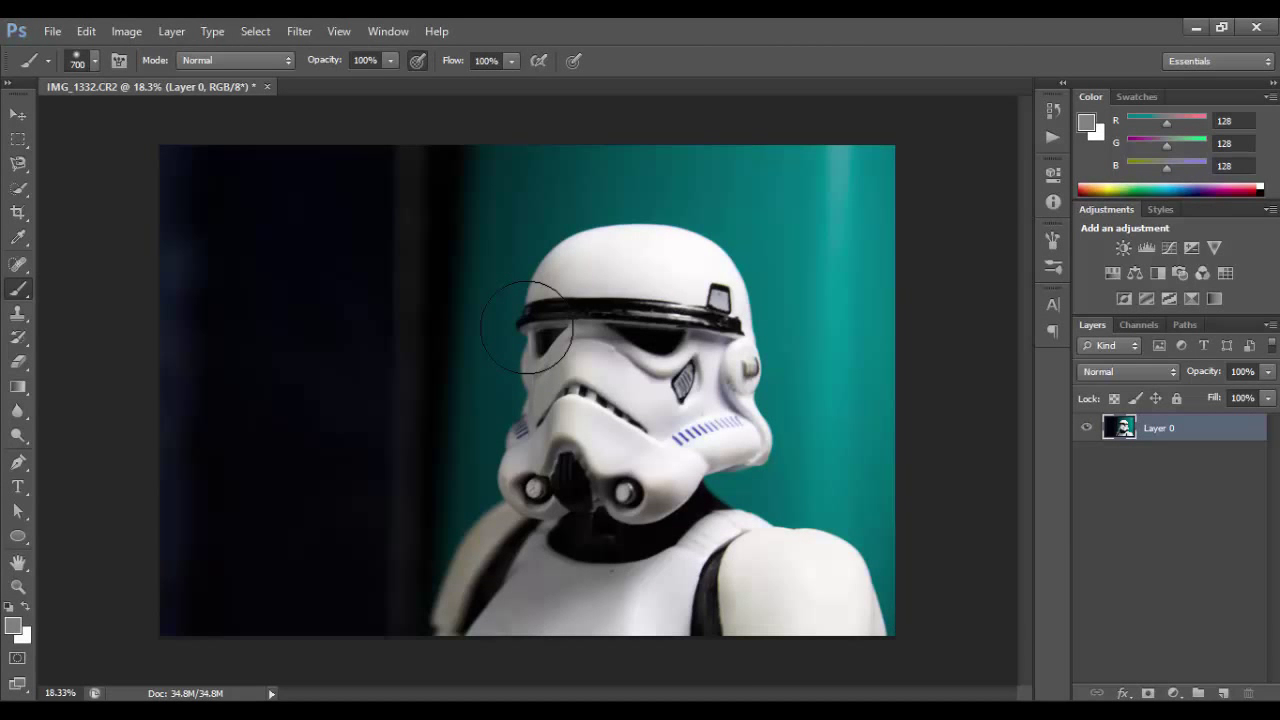
{"action": "key", "text": "v"}
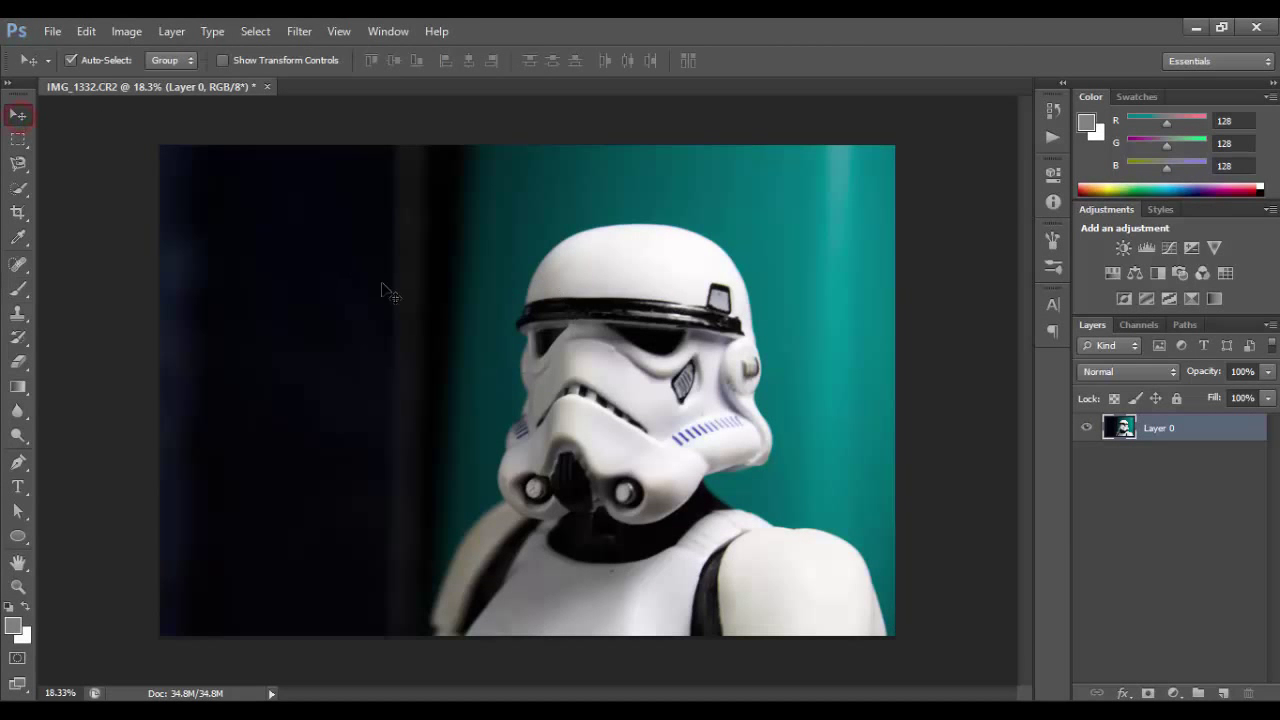
Step: Make a rectangular marquee selection around the stormtrooper's head and turn it into a layer mask
{"action": "key", "text": "m"}
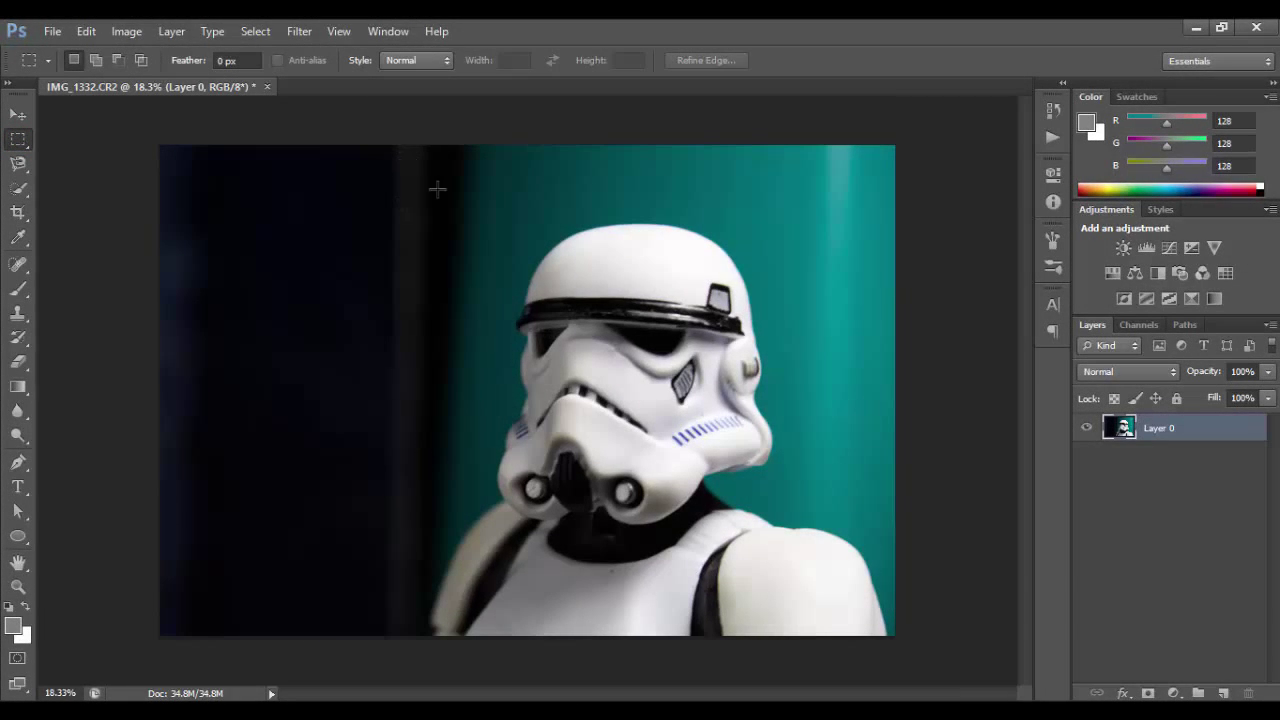
{"action": "left_click_drag", "start_coordinate": [447, 181], "coordinate": [807, 557]}
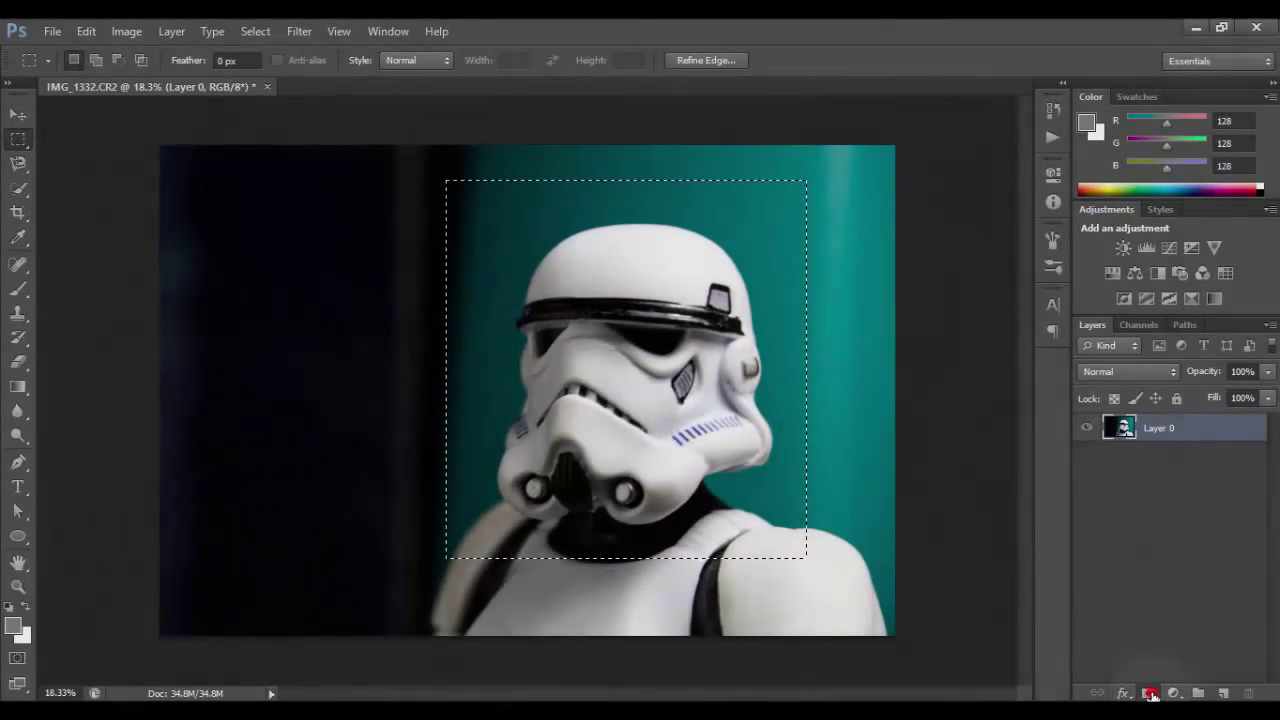
{"action": "left_click", "coordinate": [1152, 692]}
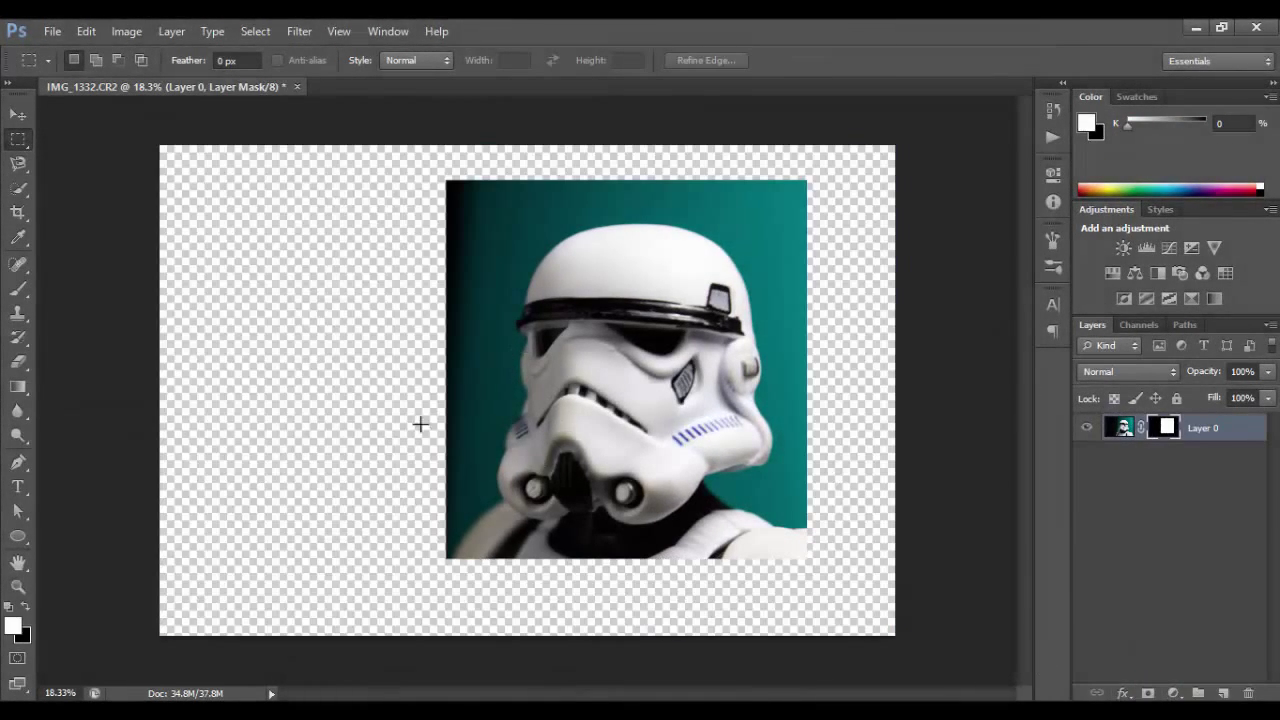
Step: Delete the rectangular layer mask from Layer 0
{"action": "key", "text": "v"}
{"action": "mouse_move", "coordinate": [592, 302]}
{"action": "left_mouse_down"}
{"action": "mouse_move", "coordinate": [440, 330]}
{"action": "mouse_move", "coordinate": [592, 302]}
{"action": "left_mouse_up"}
{"action": "right_click", "coordinate": [1170, 433]}
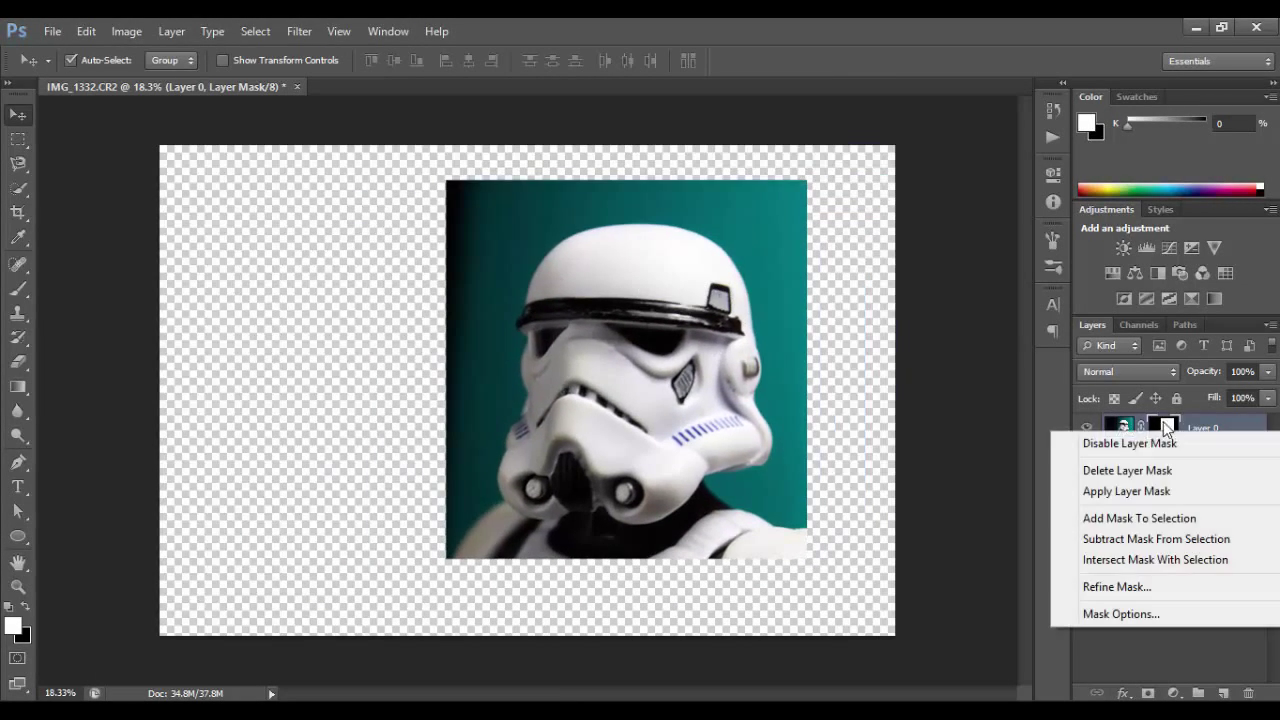
{"action": "left_click", "coordinate": [1115, 470]}
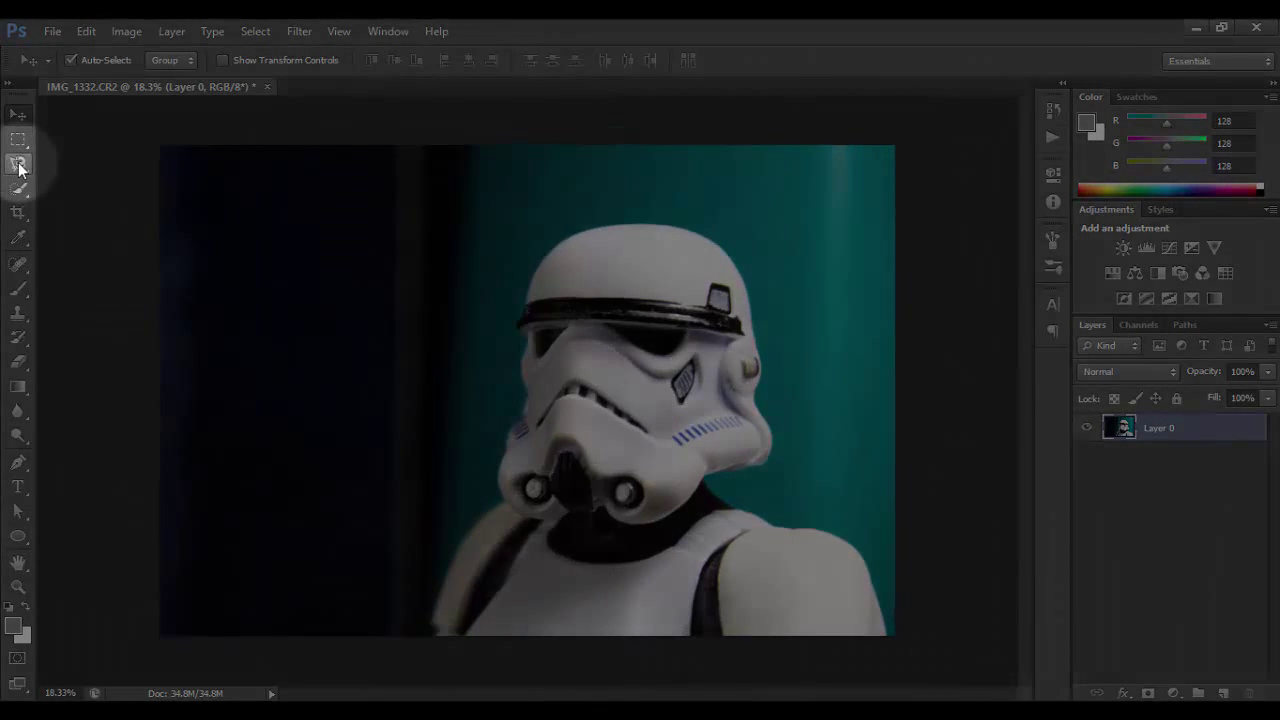
Step: Trace the helmet's outline with the Magnetic Lasso and mask Layer 0 with the closed selection
{"action": "left_click_drag", "start_coordinate": [18, 165], "coordinate": [113, 196]}
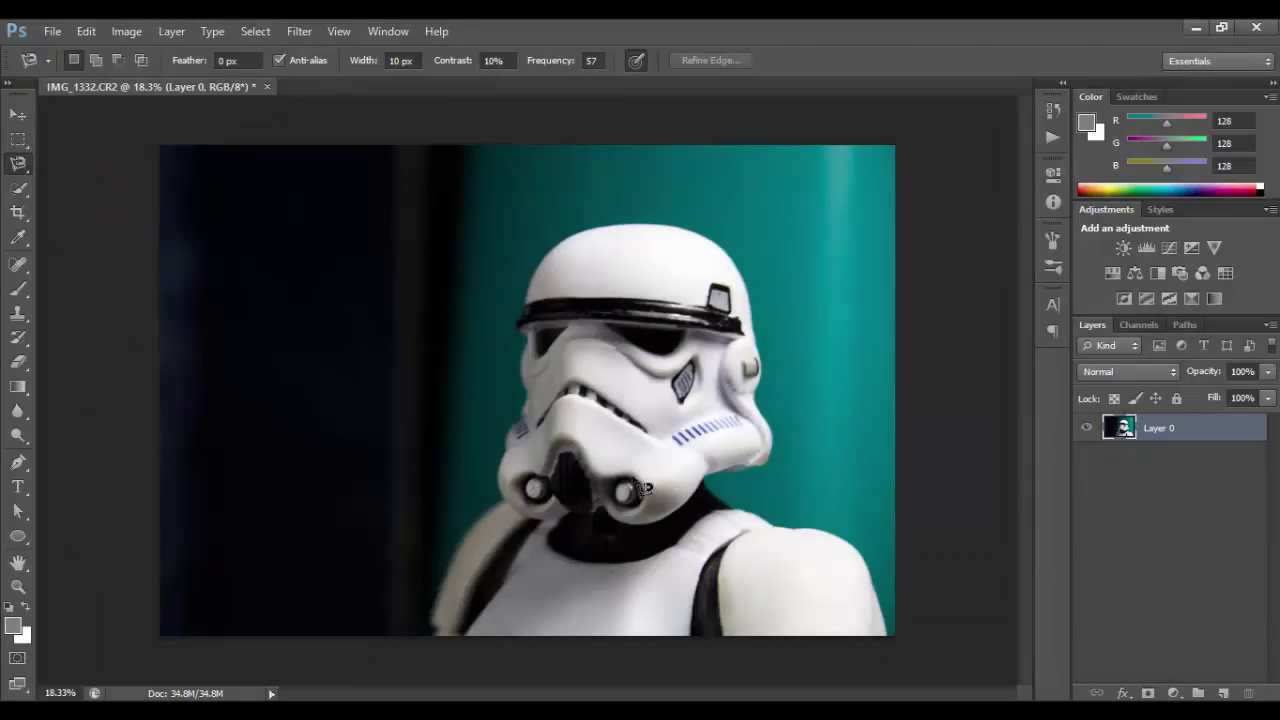
{"action": "left_click", "coordinate": [505, 500]}
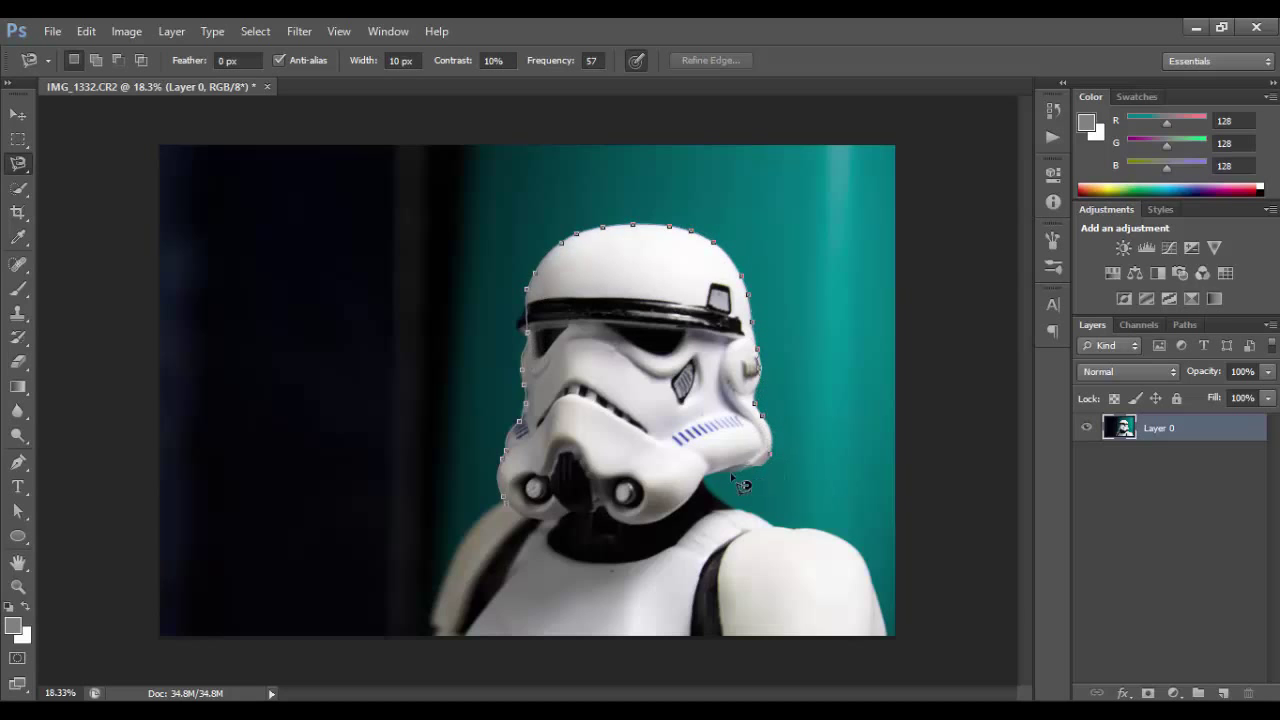
{"action": "left_click", "coordinate": [507, 503]}
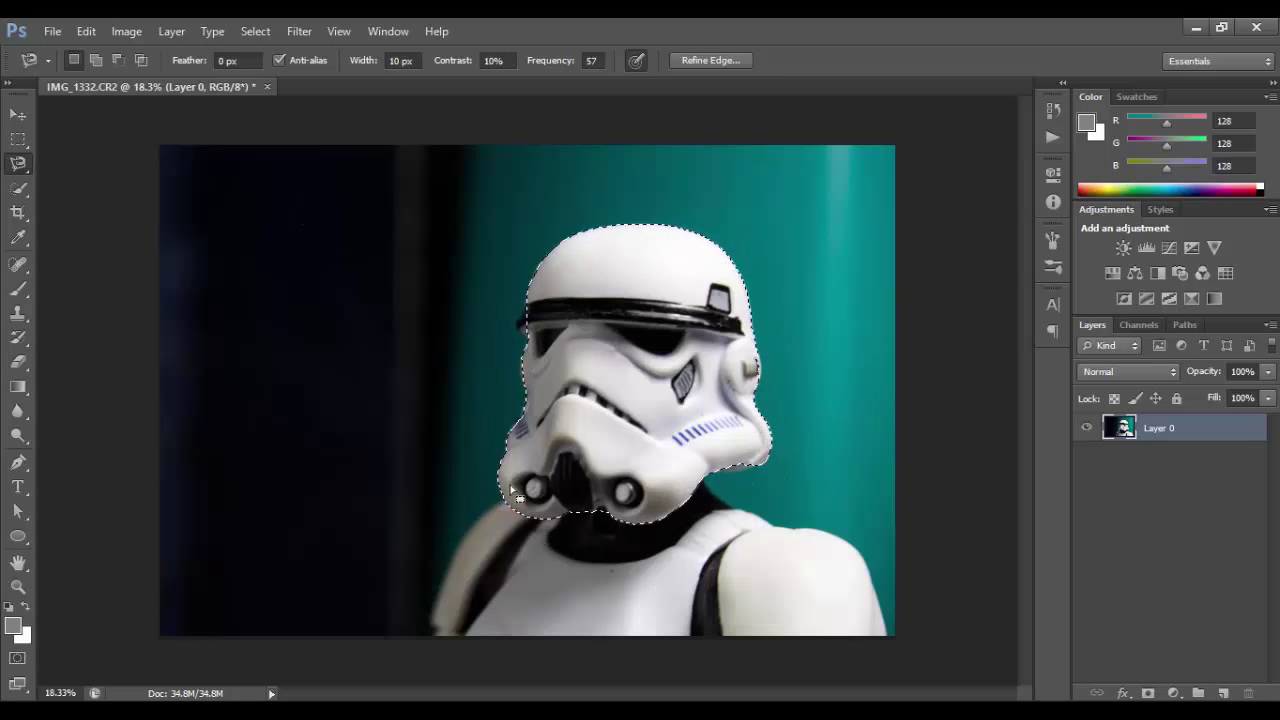
{"action": "left_click", "coordinate": [1148, 693]}
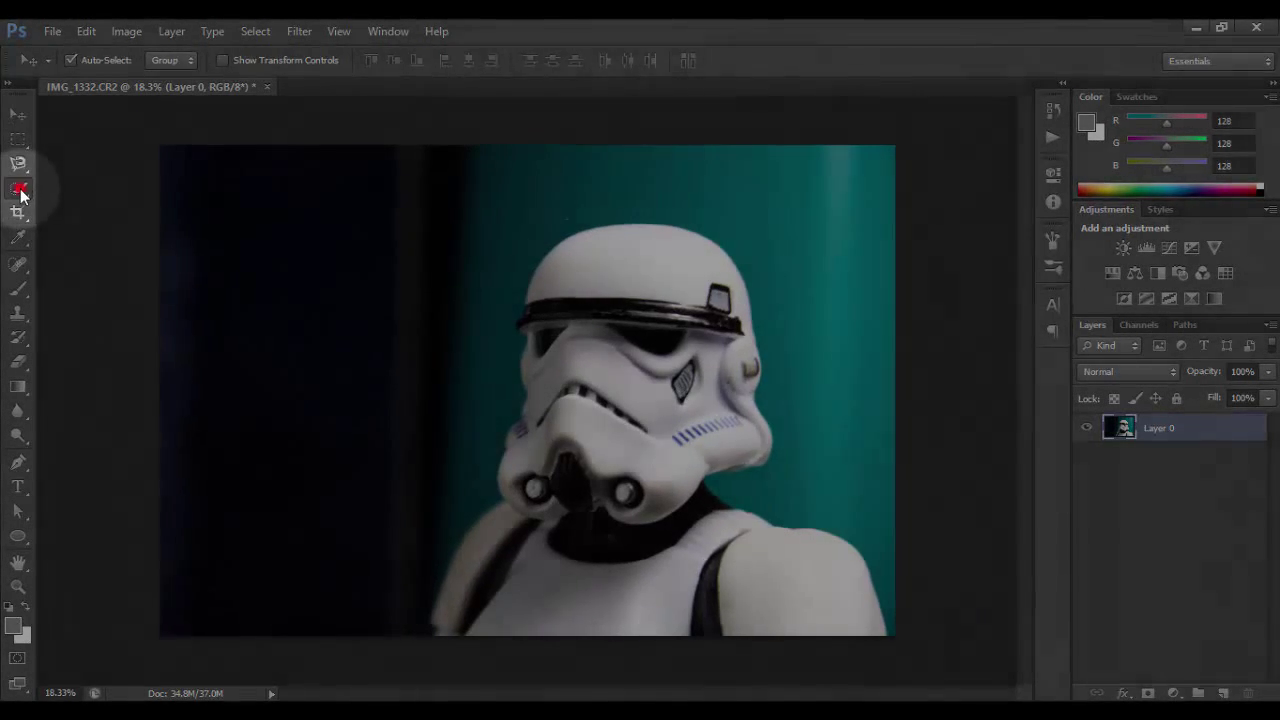
Step: Select the whole stormtrooper with the Quick Selection tool and mask out everything else with a layer mask
{"action": "left_click", "coordinate": [20, 189]}
{"action": "mouse_move", "coordinate": [634, 249]}
{"action": "left_mouse_down"}
{"action": "mouse_move", "coordinate": [606, 417]}
{"action": "mouse_move", "coordinate": [625, 505]}
{"action": "mouse_move", "coordinate": [530, 495]}
{"action": "left_mouse_up"}
{"action": "mouse_move", "coordinate": [582, 532]}
{"action": "left_mouse_down"}
{"action": "mouse_move", "coordinate": [523, 566]}
{"action": "mouse_move", "coordinate": [523, 543]}
{"action": "mouse_move", "coordinate": [491, 523]}
{"action": "left_mouse_up"}
{"action": "mouse_move", "coordinate": [743, 550]}
{"action": "left_mouse_down"}
{"action": "mouse_move", "coordinate": [837, 608]}
{"action": "mouse_move", "coordinate": [737, 545]}
{"action": "left_mouse_up"}
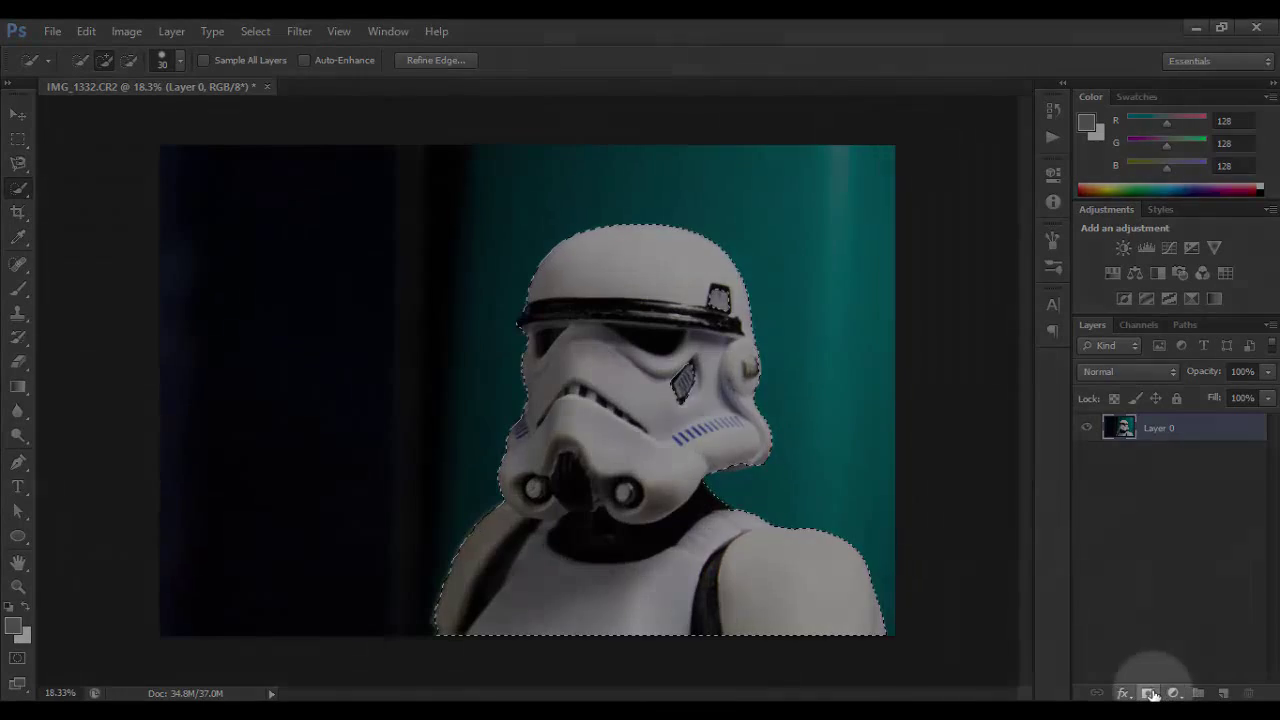
{"action": "left_click", "coordinate": [1148, 693]}
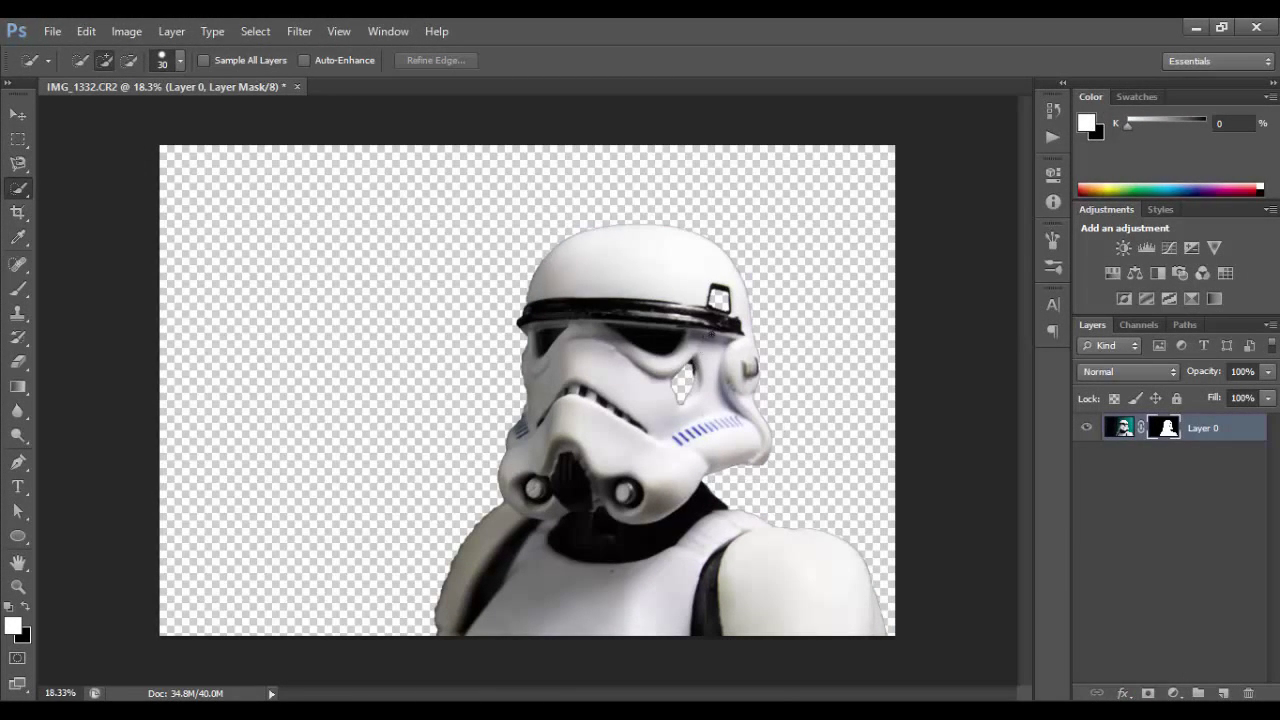
Step: Paint white on the mask with a 250 px brush to fill the two holes in the helmet's side and cheek details
{"action": "scroll", "coordinate": [665, 340], "scroll_direction": "up", "scroll_amount": 6}
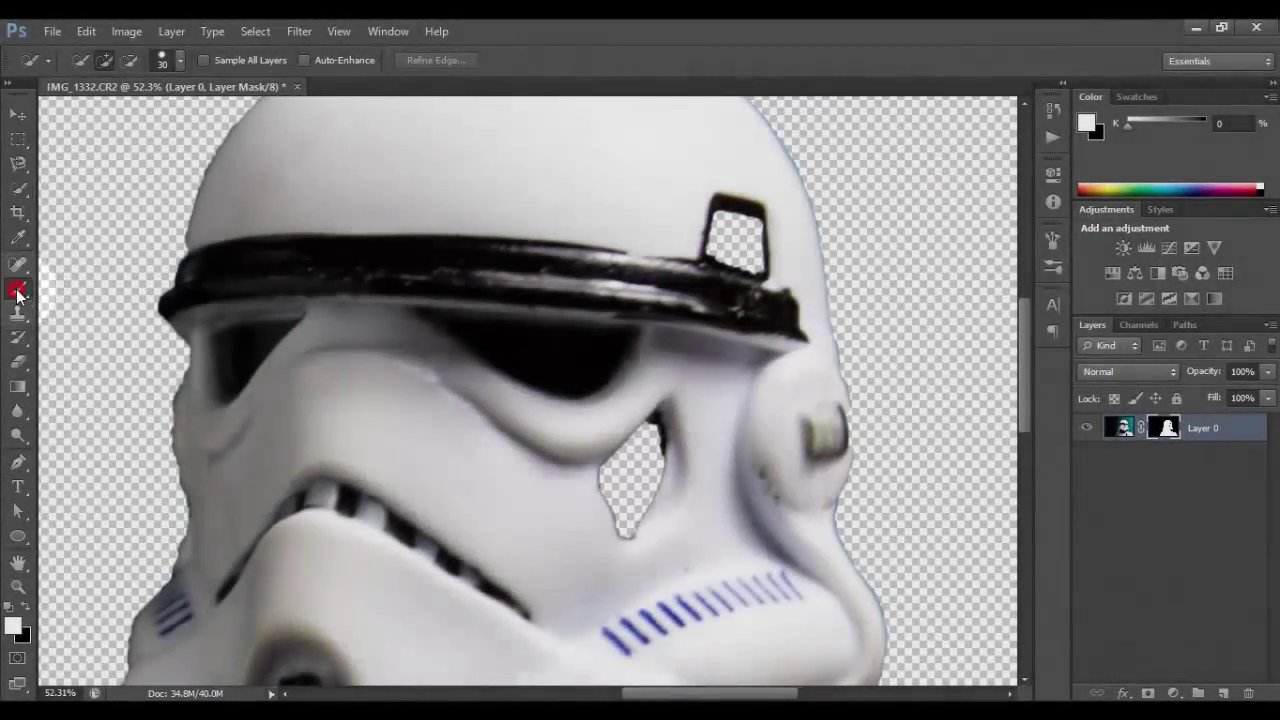
{"action": "left_click", "coordinate": [20, 289]}
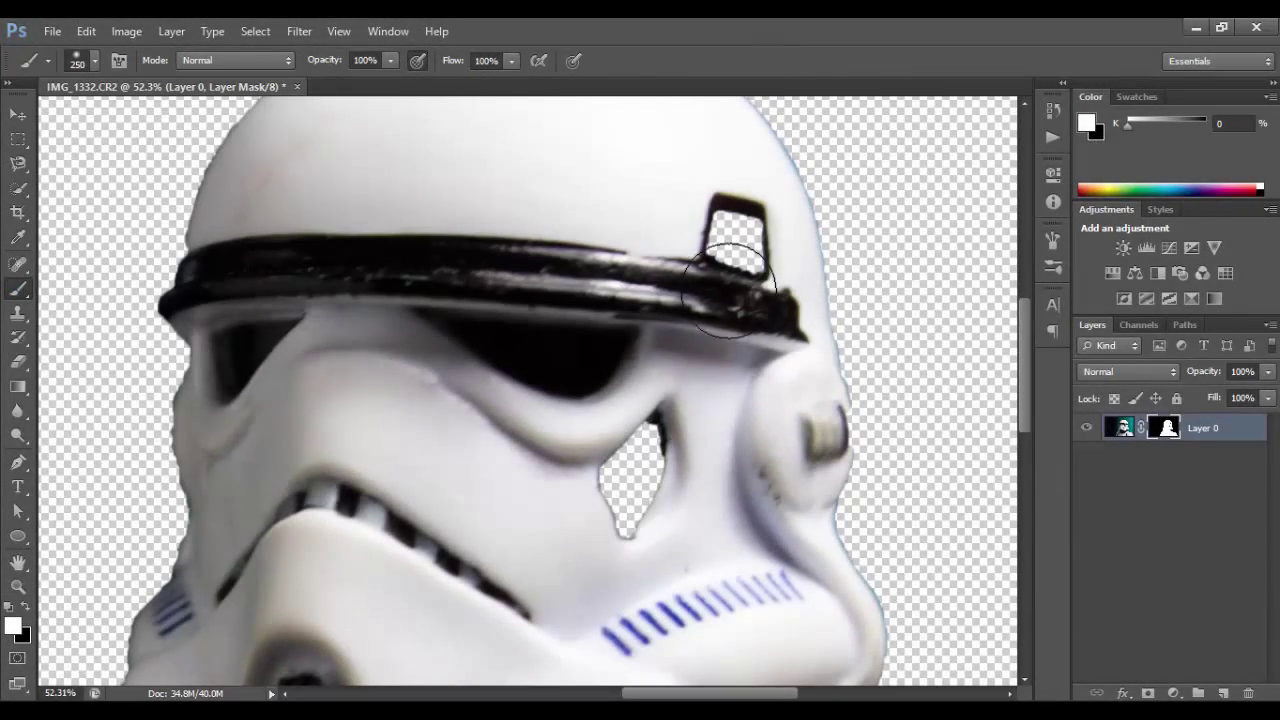
{"action": "mouse_move", "coordinate": [730, 235]}
{"action": "left_mouse_down"}
{"action": "mouse_move", "coordinate": [737, 250]}
{"action": "mouse_move", "coordinate": [720, 230]}
{"action": "left_mouse_up"}
{"action": "mouse_move", "coordinate": [630, 480]}
{"action": "left_mouse_down"}
{"action": "mouse_move", "coordinate": [617, 523]}
{"action": "mouse_move", "coordinate": [634, 551]}
{"action": "left_mouse_up"}
{"action": "scroll", "coordinate": [597, 408], "scroll_direction": "down", "scroll_amount": 2}
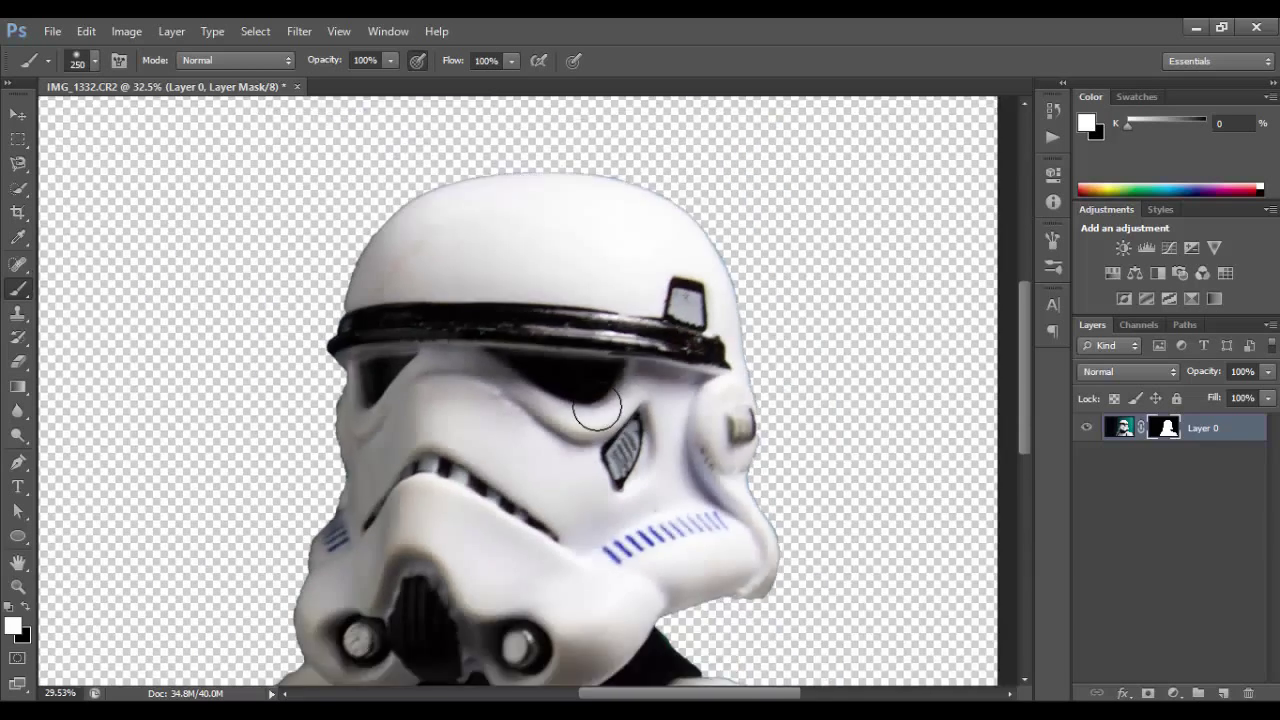
{"action": "scroll", "coordinate": [597, 408], "scroll_direction": "down", "scroll_amount": 2}
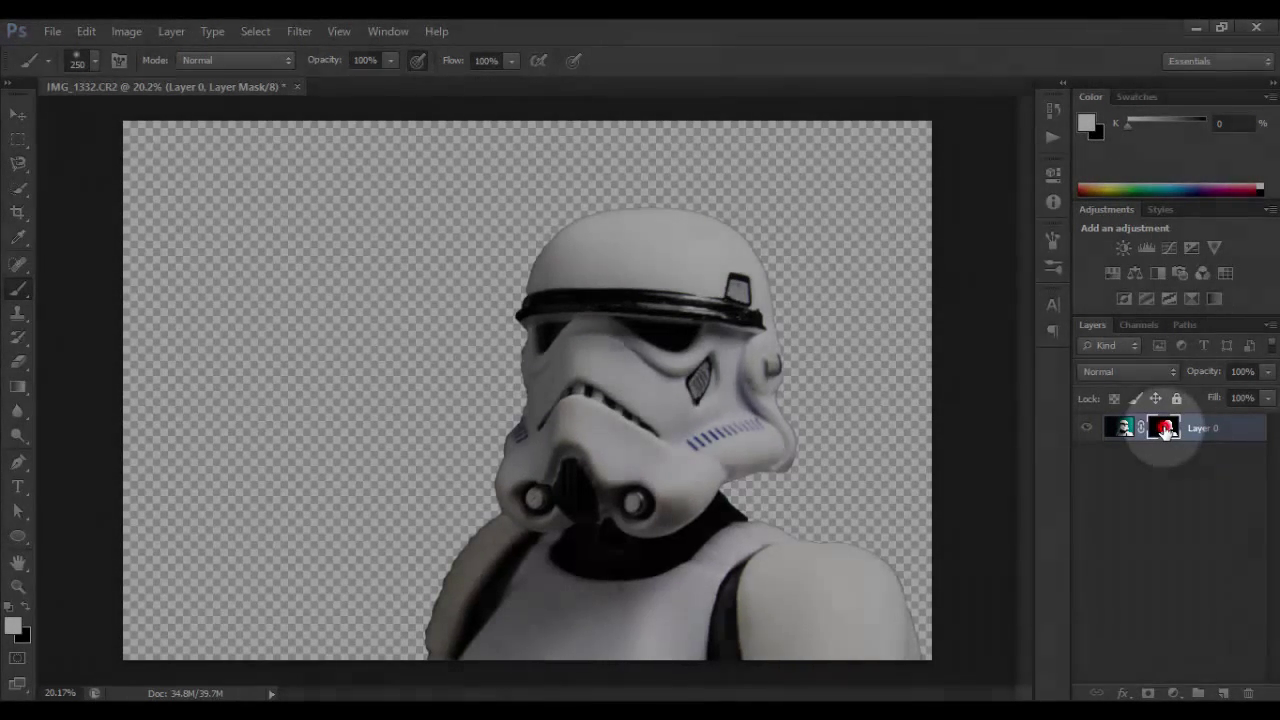
Step: Display the black-and-white layer mask on its own and return to the masked image
{"action": "left_click", "coordinate": [1165, 430], "text": "alt"}
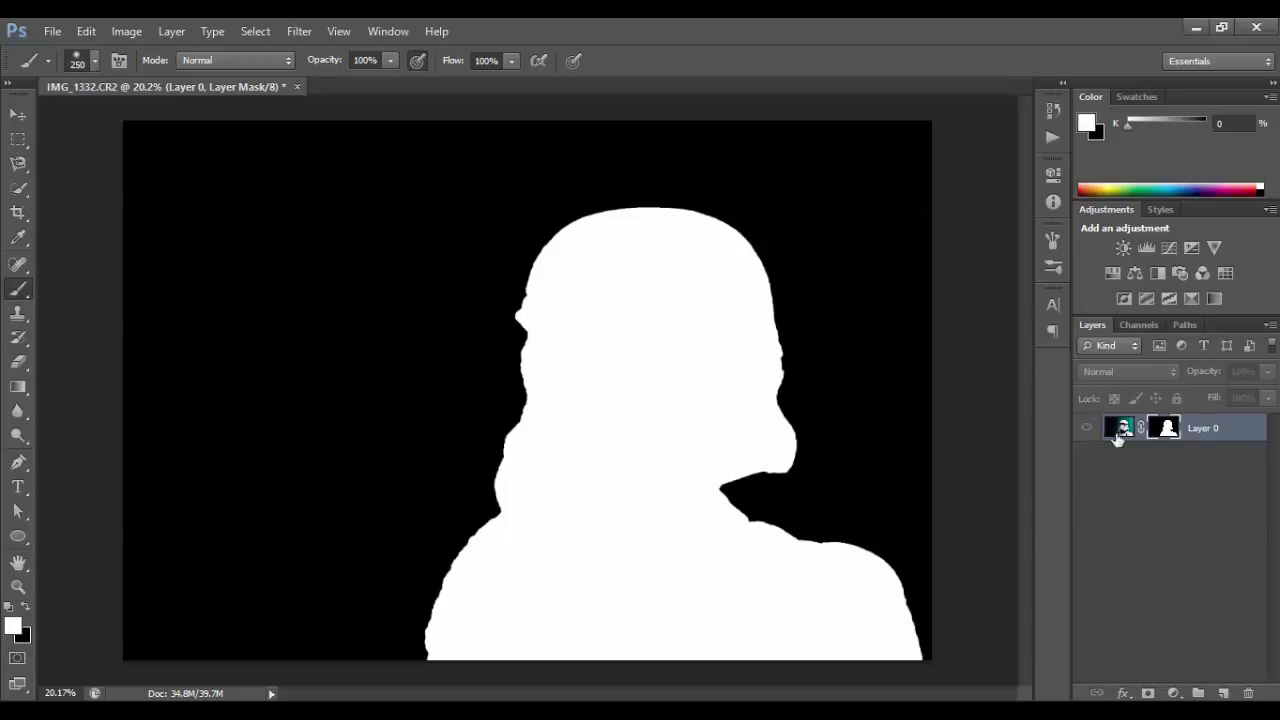
{"action": "left_click", "coordinate": [1166, 430], "text": "alt"}
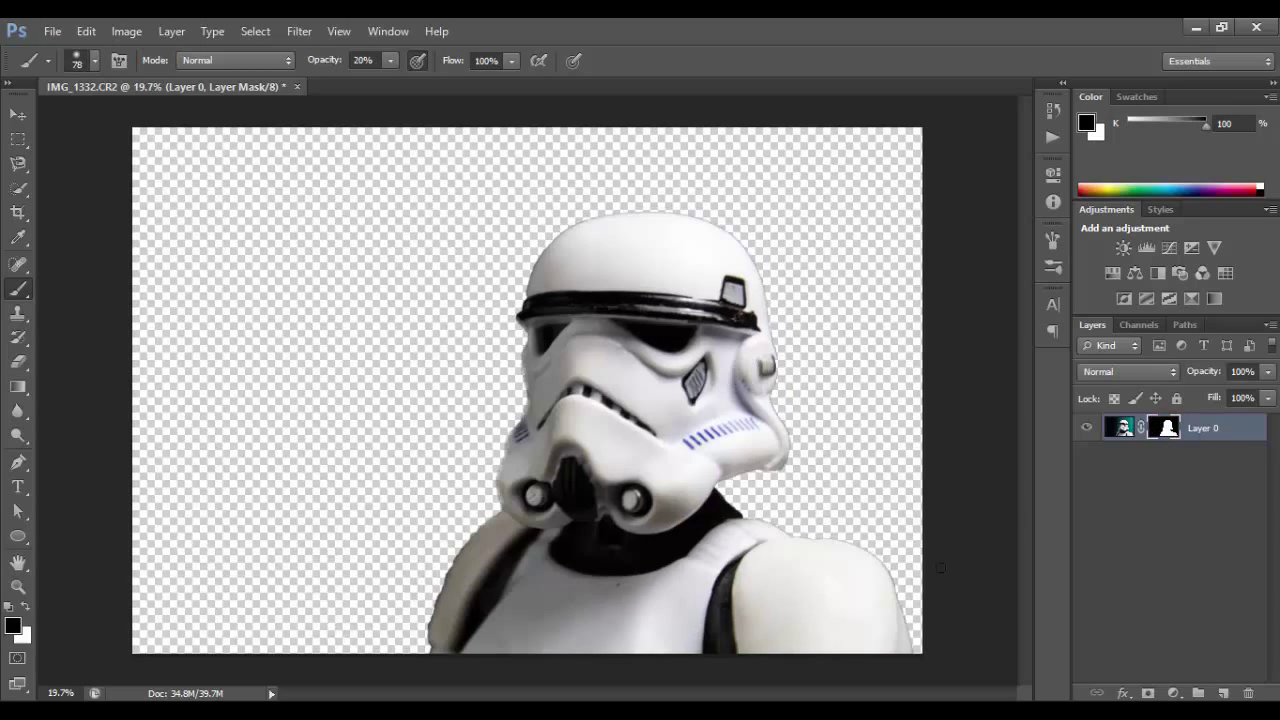
Step: Delete the stormtrooper cut-out mask from Layer 0, add a blank layer mask and make it active
{"action": "right_click", "coordinate": [1170, 433]}
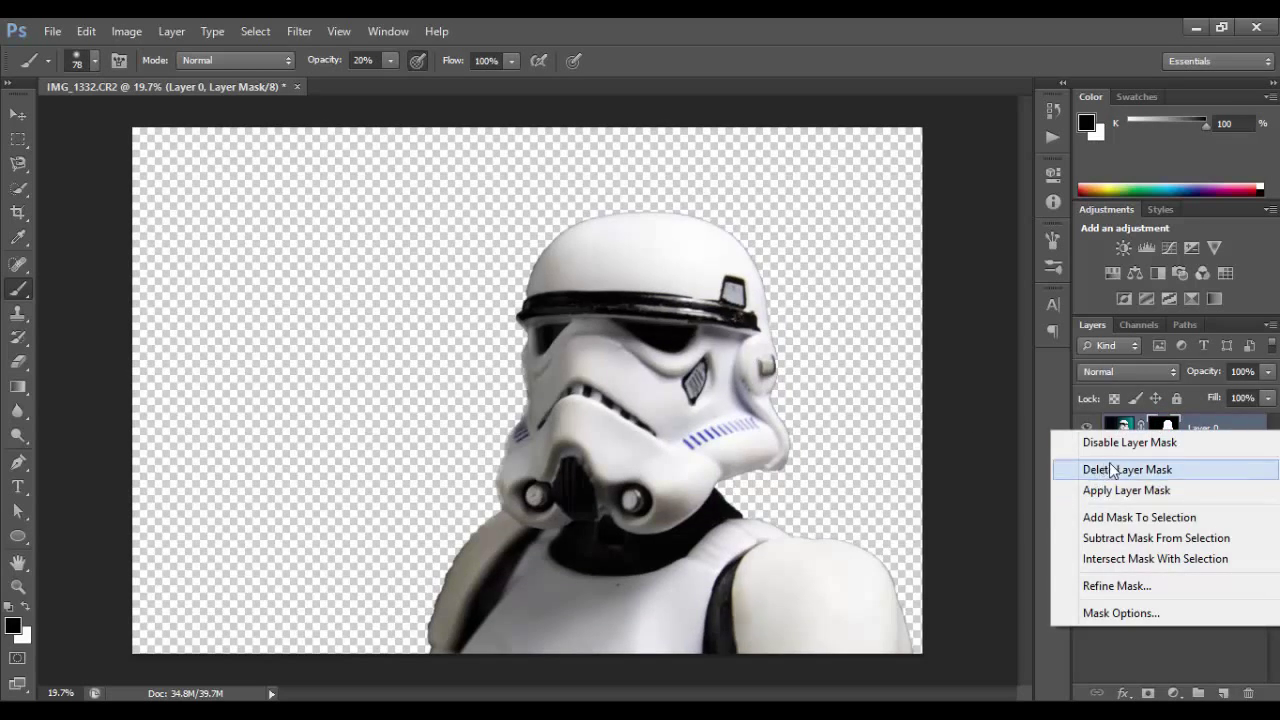
{"action": "left_click", "coordinate": [1117, 470]}
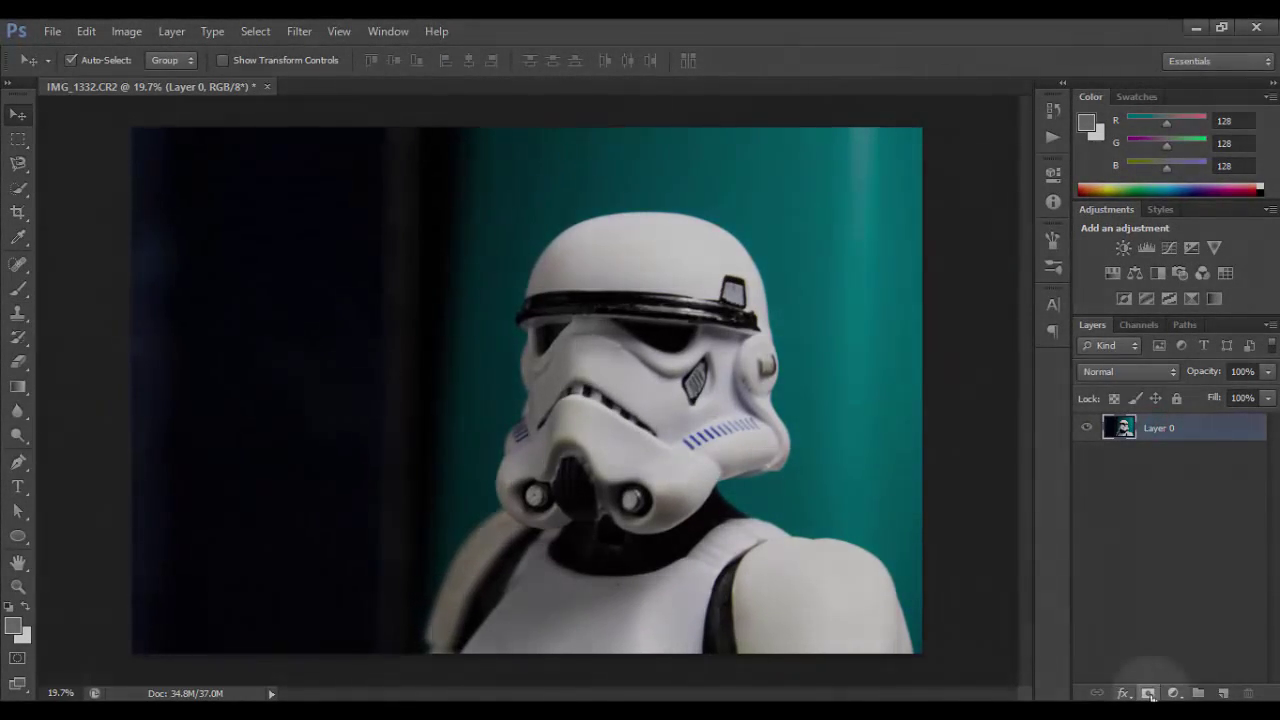
{"action": "left_click", "coordinate": [1148, 693]}
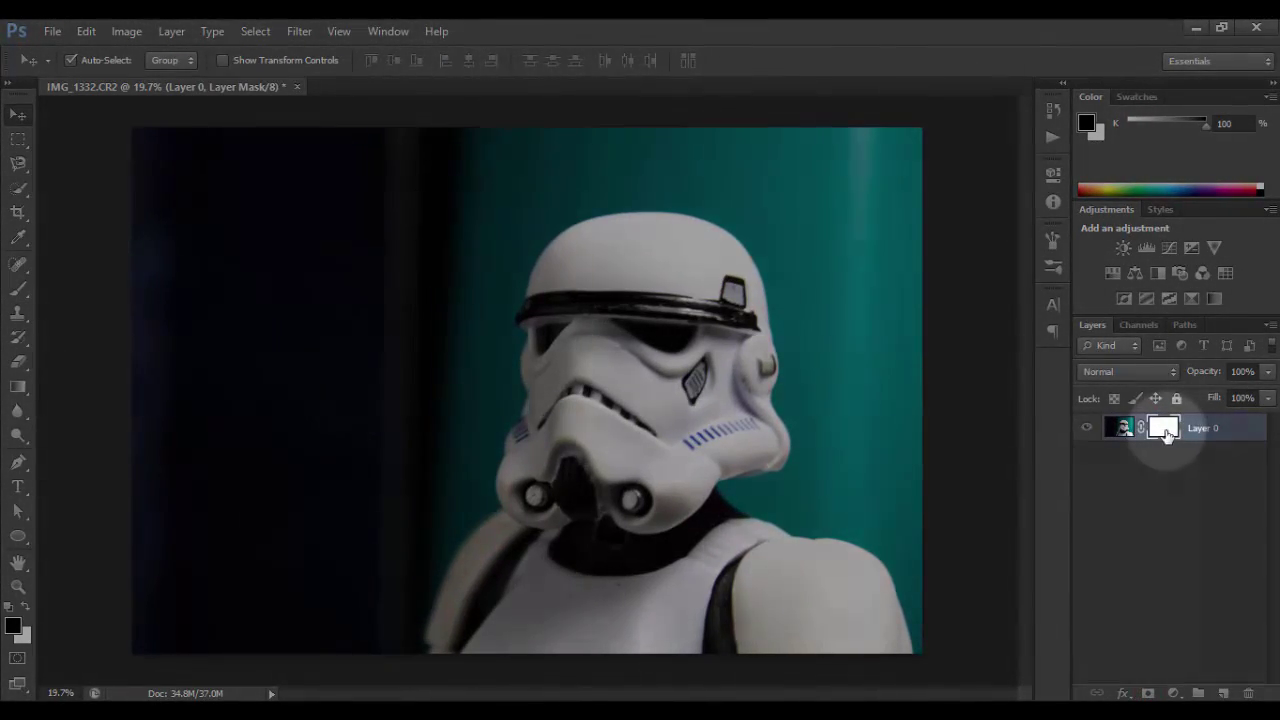
{"action": "left_click", "coordinate": [1163, 428]}
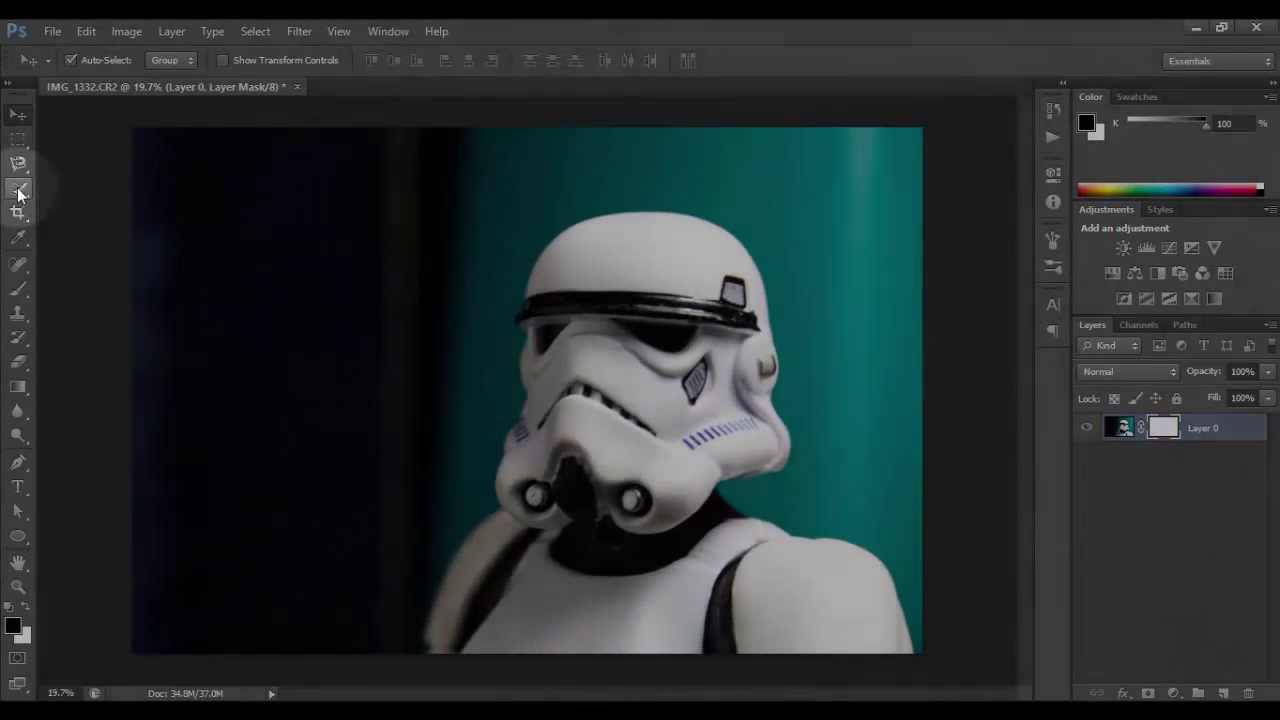
Step: Select the entire background around the stormtrooper on both sides with the Quick Selection tool at a 30 px brush size
{"action": "left_click", "coordinate": [19, 189]}
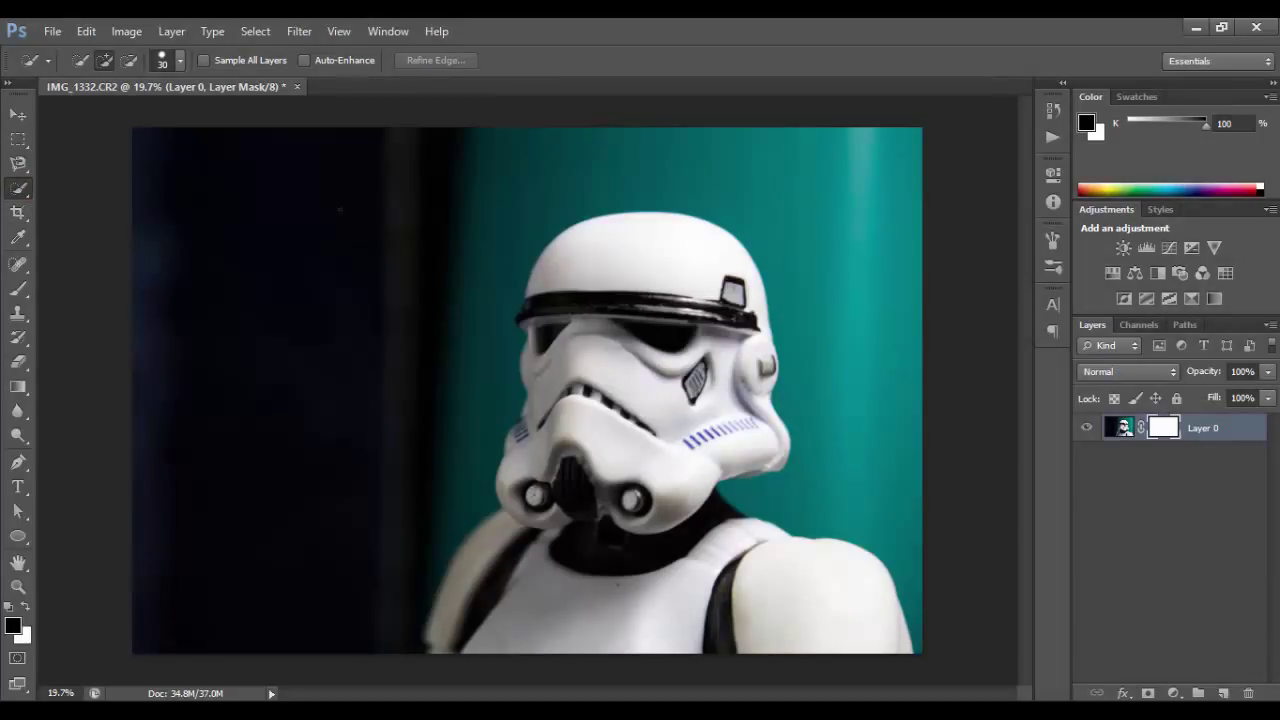
{"action": "left_click_drag", "start_coordinate": [340, 207], "coordinate": [436, 478]}
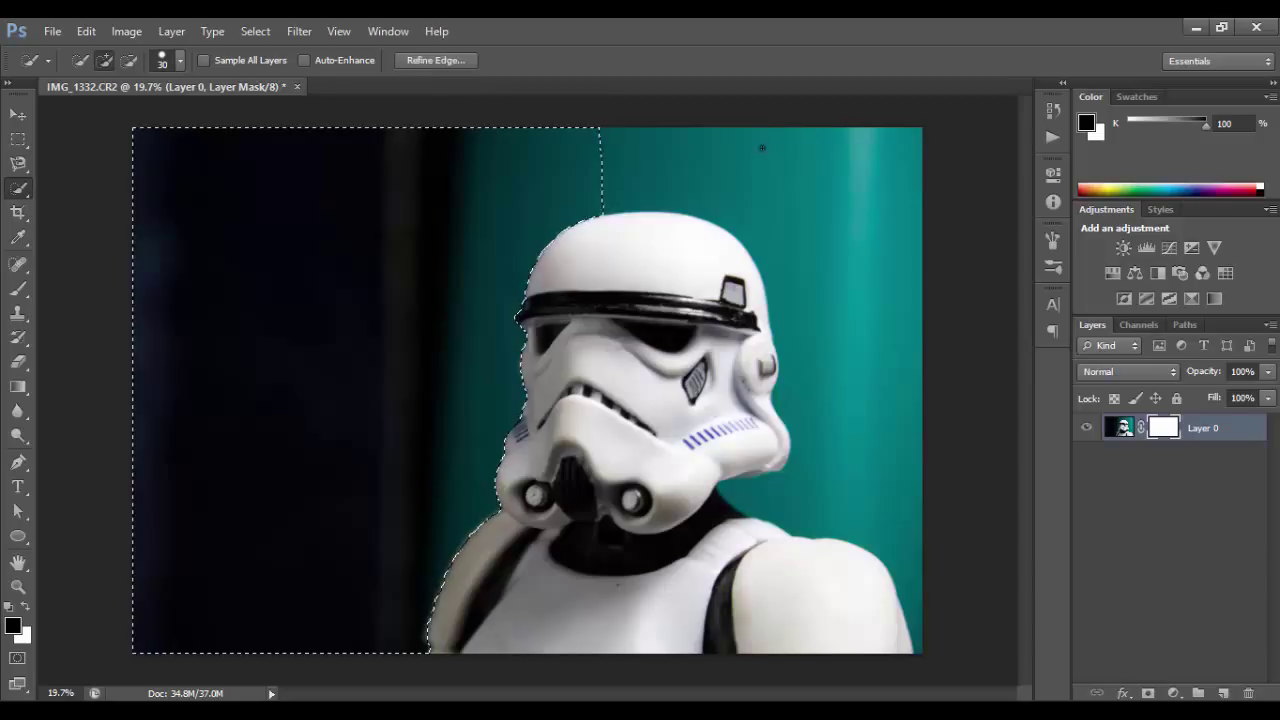
{"action": "mouse_move", "coordinate": [659, 178]}
{"action": "left_mouse_down"}
{"action": "mouse_move", "coordinate": [871, 374]}
{"action": "mouse_move", "coordinate": [908, 385]}
{"action": "mouse_move", "coordinate": [832, 422]}
{"action": "left_mouse_up"}
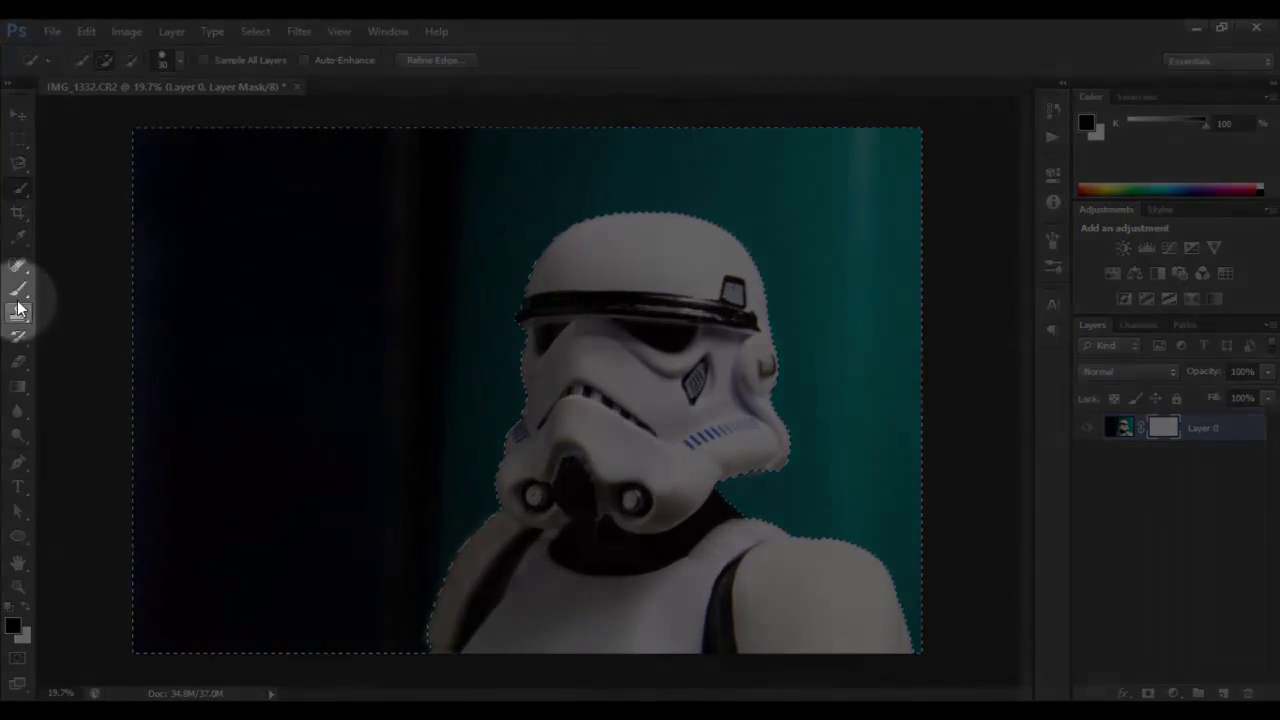
Step: Paint black on the mask within the selection using a 600 px brush at 100% opacity to hide the background
{"action": "left_click", "coordinate": [18, 289]}
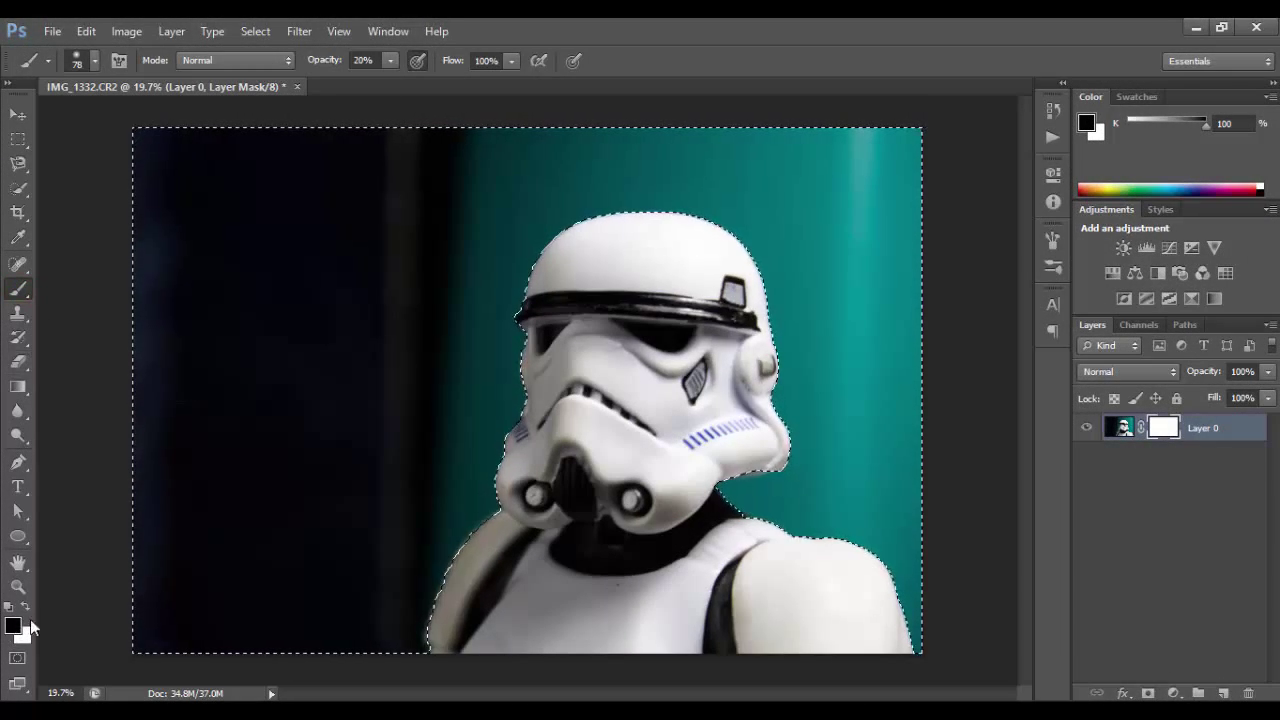
{"action": "key", "text": "bracketright"}
{"action": "key", "text": "bracketright"}
{"action": "key", "text": "bracketright"}
{"action": "key", "text": "bracketright"}
{"action": "key", "text": "bracketright"}
{"action": "key", "text": "bracketright"}
{"action": "key", "text": "bracketright"}
{"action": "key", "text": "bracketright"}
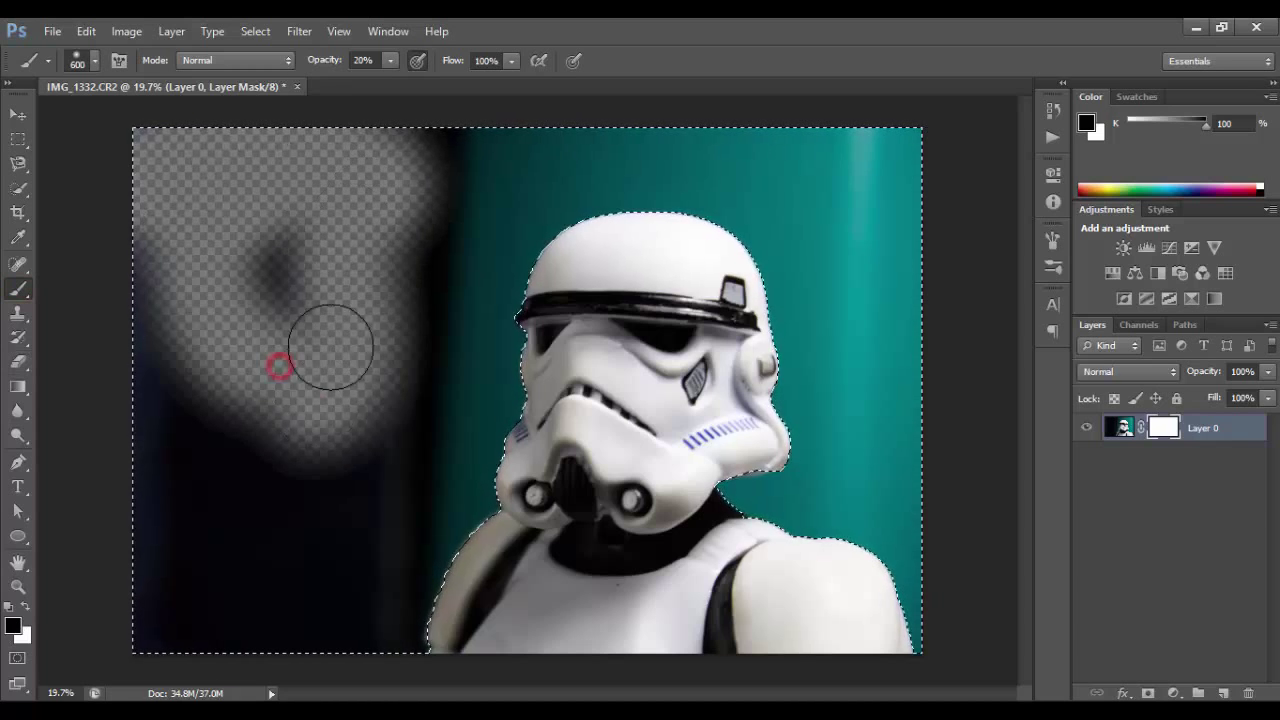
{"action": "left_click", "coordinate": [390, 60]}
{"action": "mouse_move", "coordinate": [265, 130]}
{"action": "left_mouse_down"}
{"action": "mouse_move", "coordinate": [343, 309]}
{"action": "mouse_move", "coordinate": [435, 620]}
{"action": "left_mouse_up"}
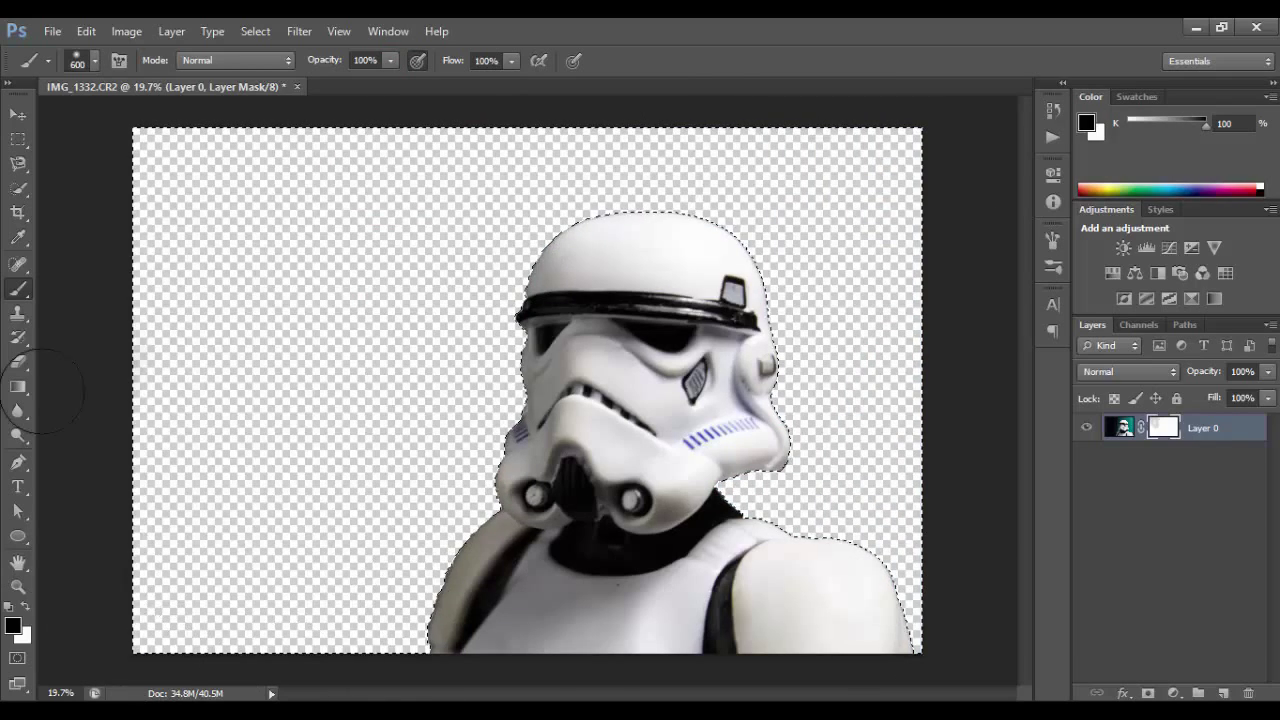
Step: Paint white over the selected area of the mask to bring the hidden background back
{"action": "left_click", "coordinate": [28, 604]}
{"action": "mouse_move", "coordinate": [480, 455]}
{"action": "left_mouse_down"}
{"action": "mouse_move", "coordinate": [340, 560]}
{"action": "mouse_move", "coordinate": [147, 555]}
{"action": "left_mouse_up"}
{"action": "left_click_drag", "start_coordinate": [734, 80], "coordinate": [726, 497]}
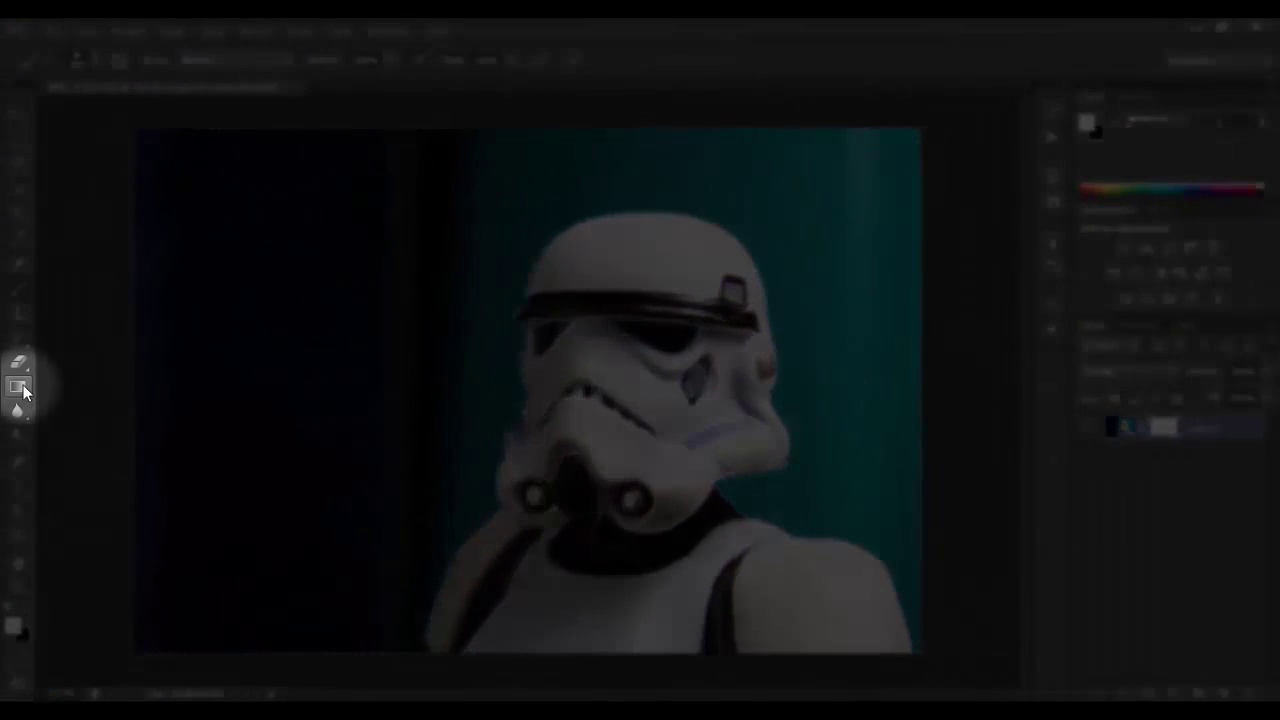
Step: Fill the selected background area of the mask with black using the Paint Bucket tool and clear the selection
{"action": "right_click", "coordinate": [18, 387]}
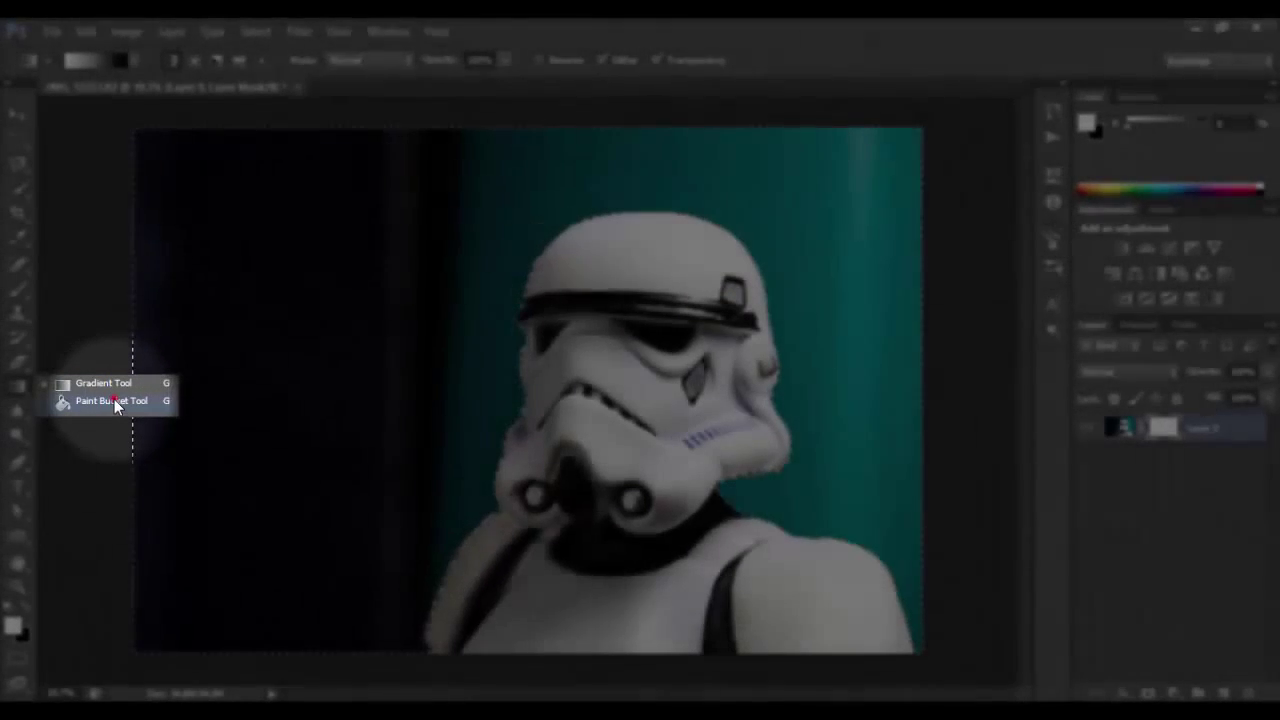
{"action": "left_click", "coordinate": [114, 399]}
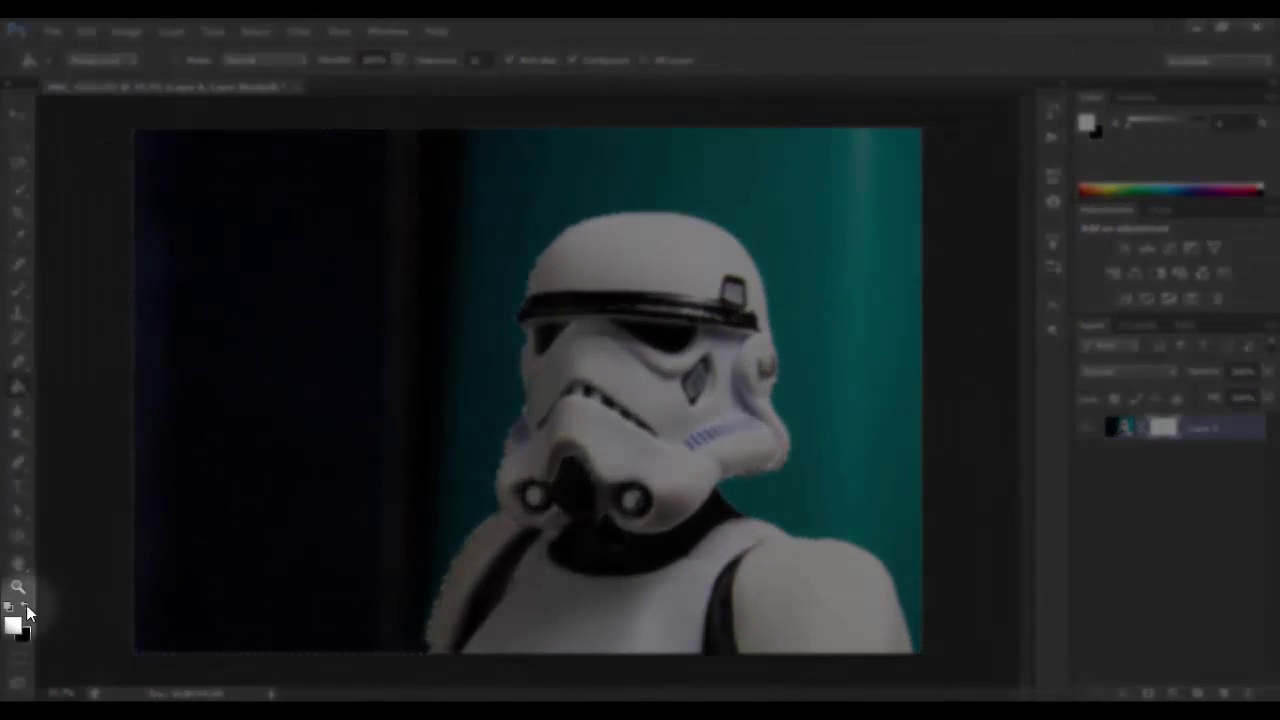
{"action": "left_click", "coordinate": [26, 606]}
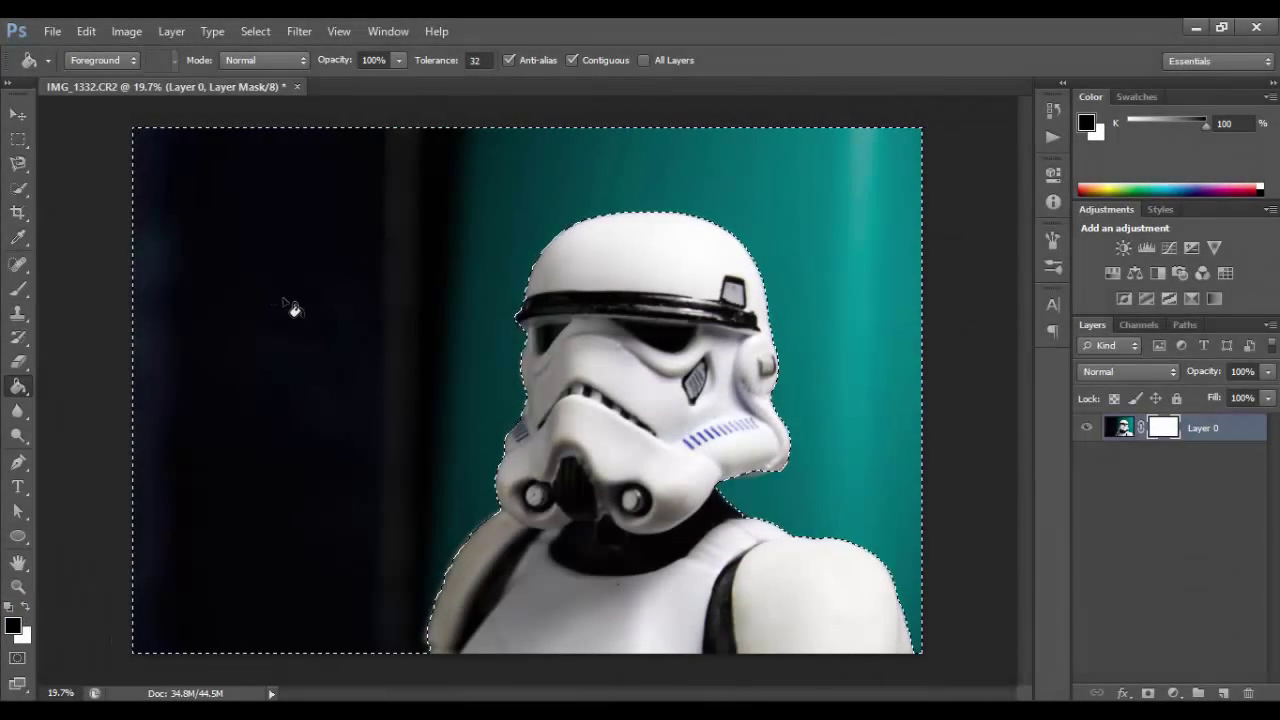
{"action": "left_click", "coordinate": [298, 303]}
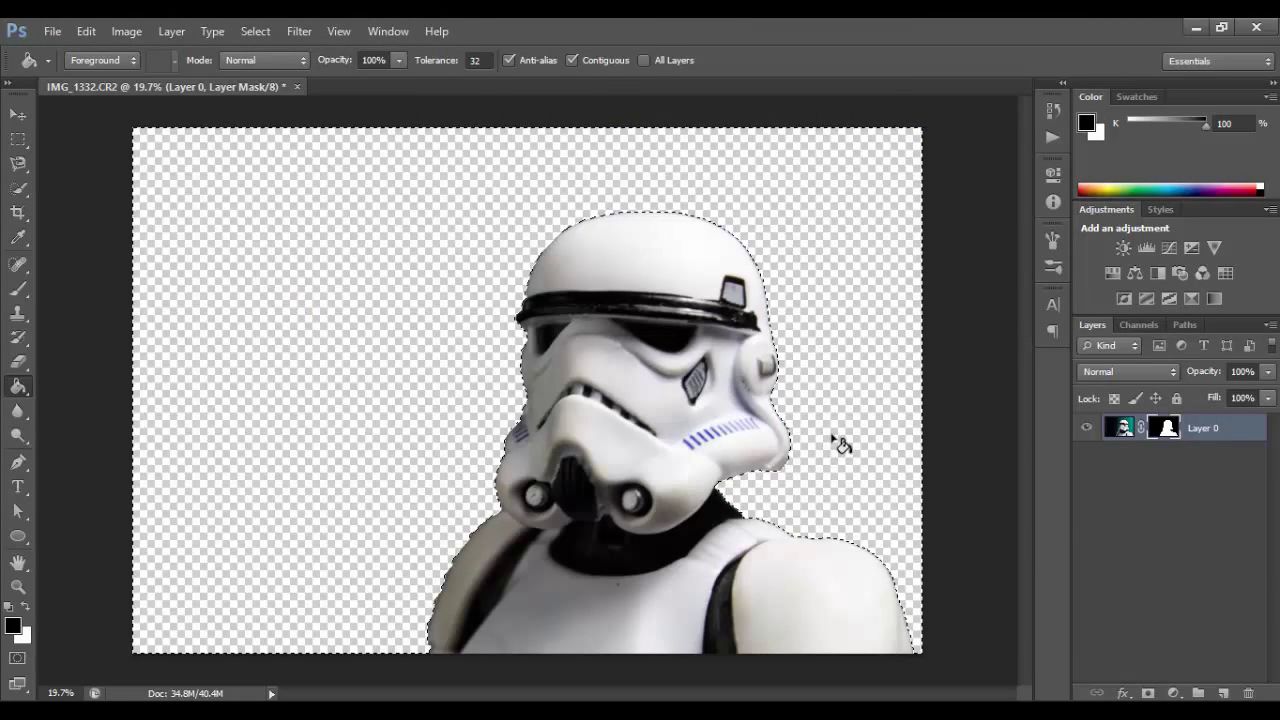
{"action": "key", "text": "v"}
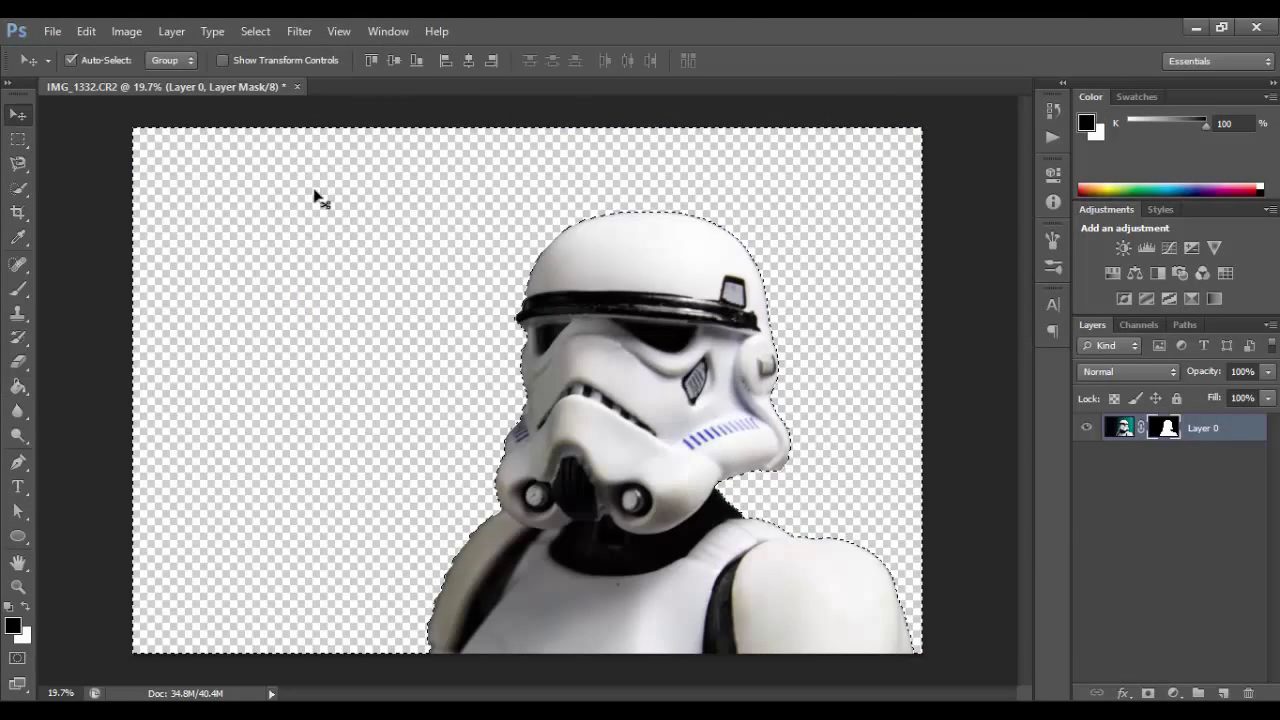
{"action": "left_click", "coordinate": [256, 31]}
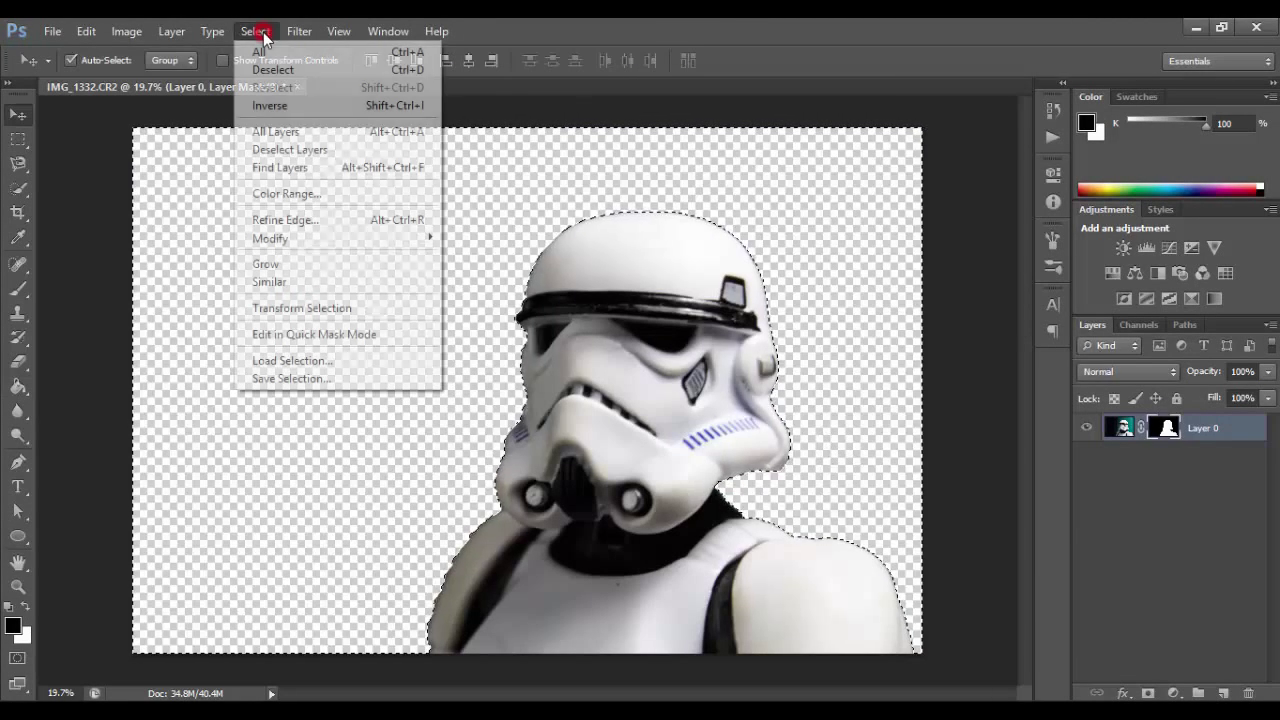
{"action": "left_click", "coordinate": [295, 72]}
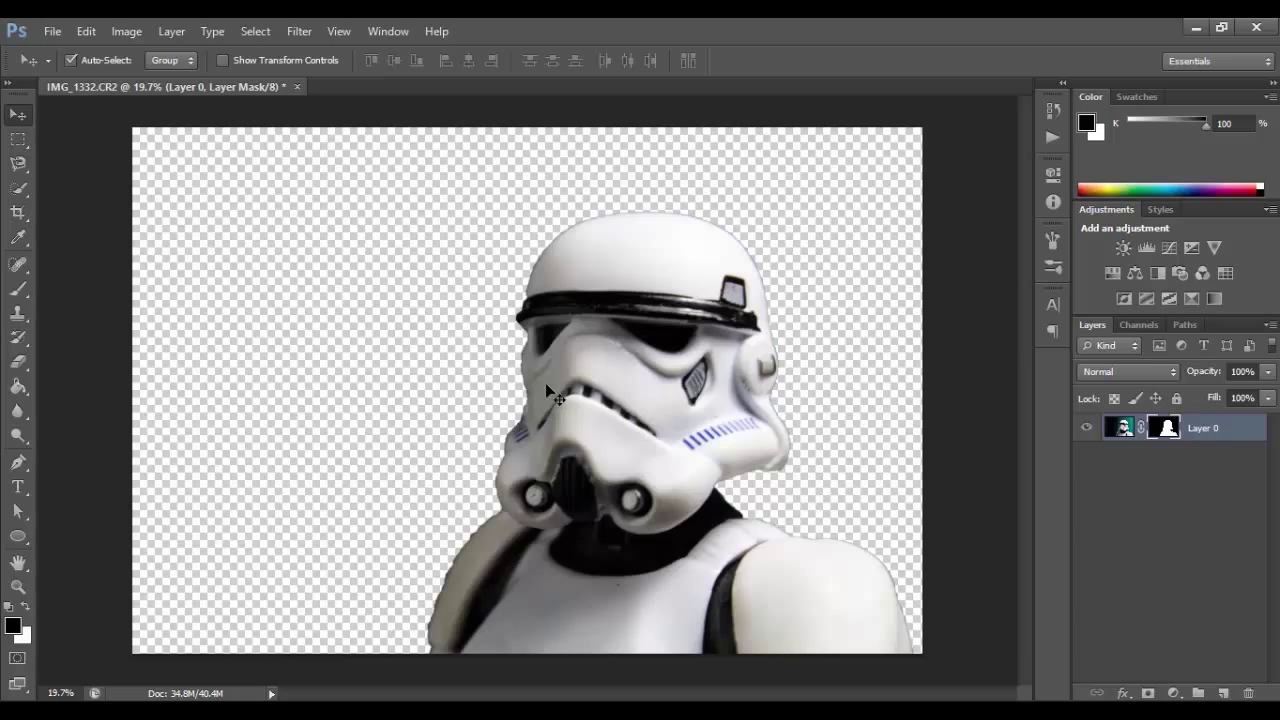
Step: Create a new layer filled with solid black (000000) and place it beneath Layer 0 as the backdrop
{"action": "left_click", "coordinate": [1124, 427]}
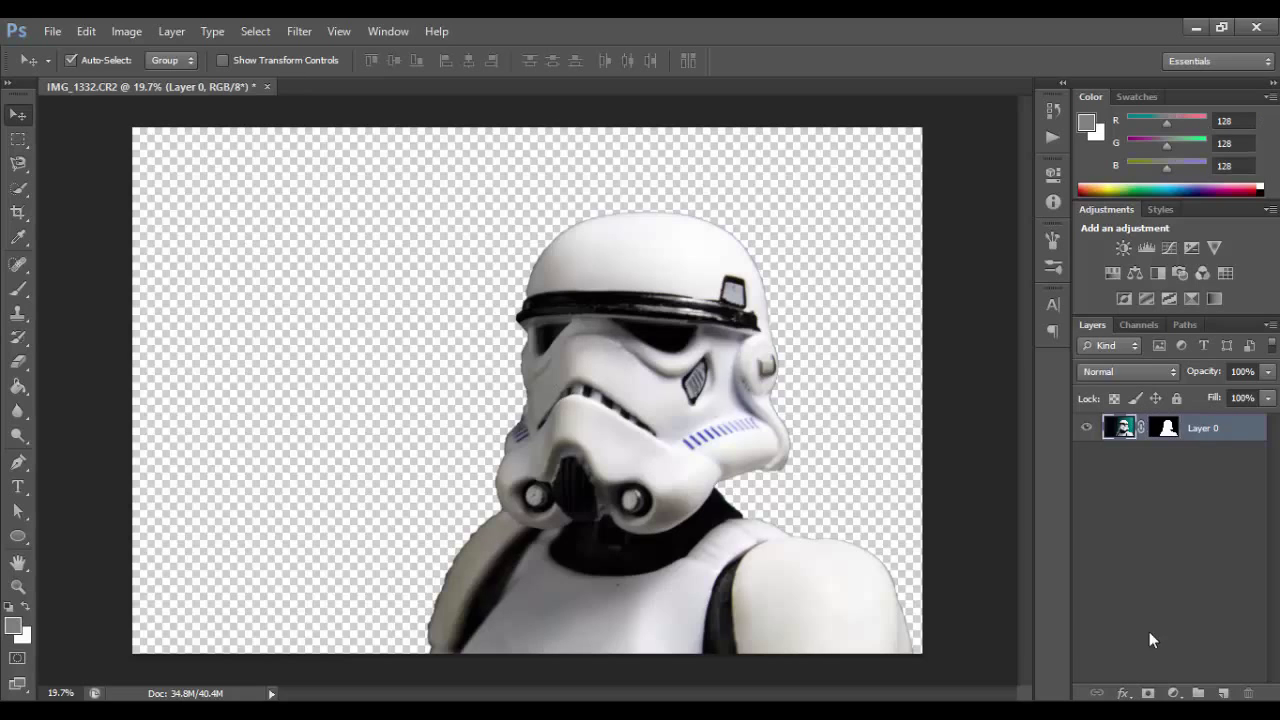
{"action": "left_click", "coordinate": [1226, 691]}
{"action": "left_click", "coordinate": [86, 31]}
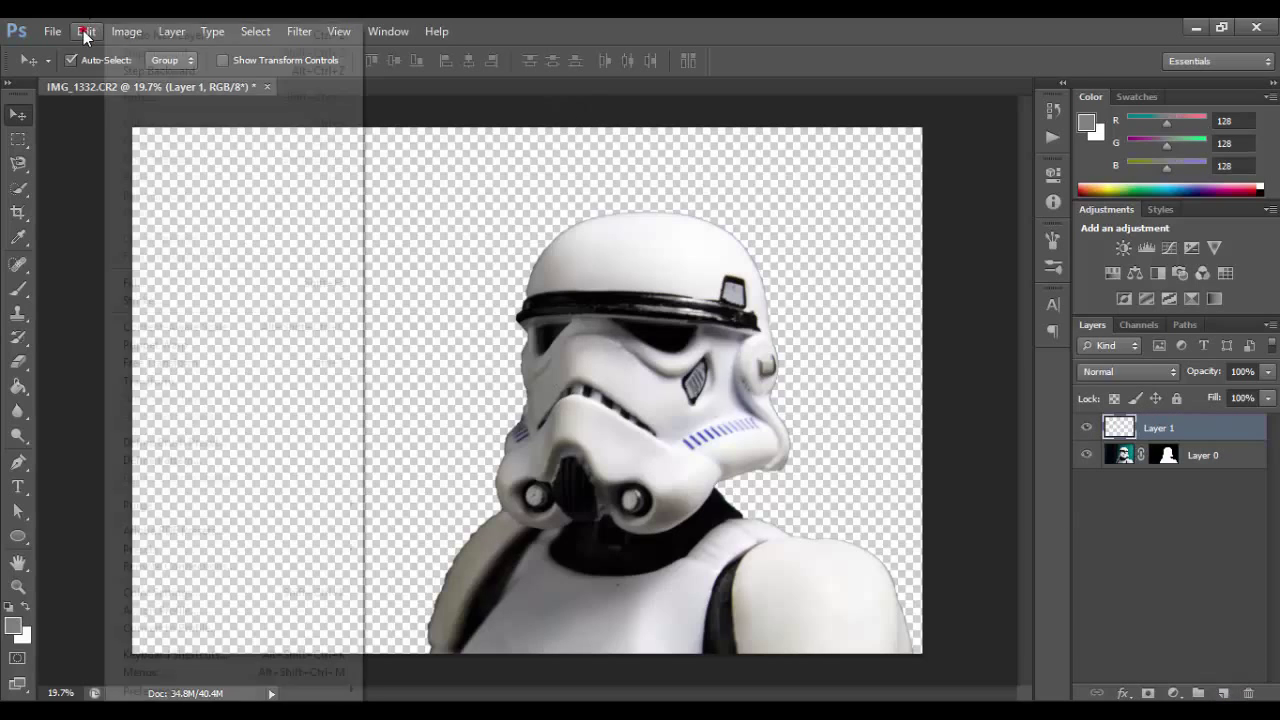
{"action": "left_click", "coordinate": [182, 284]}
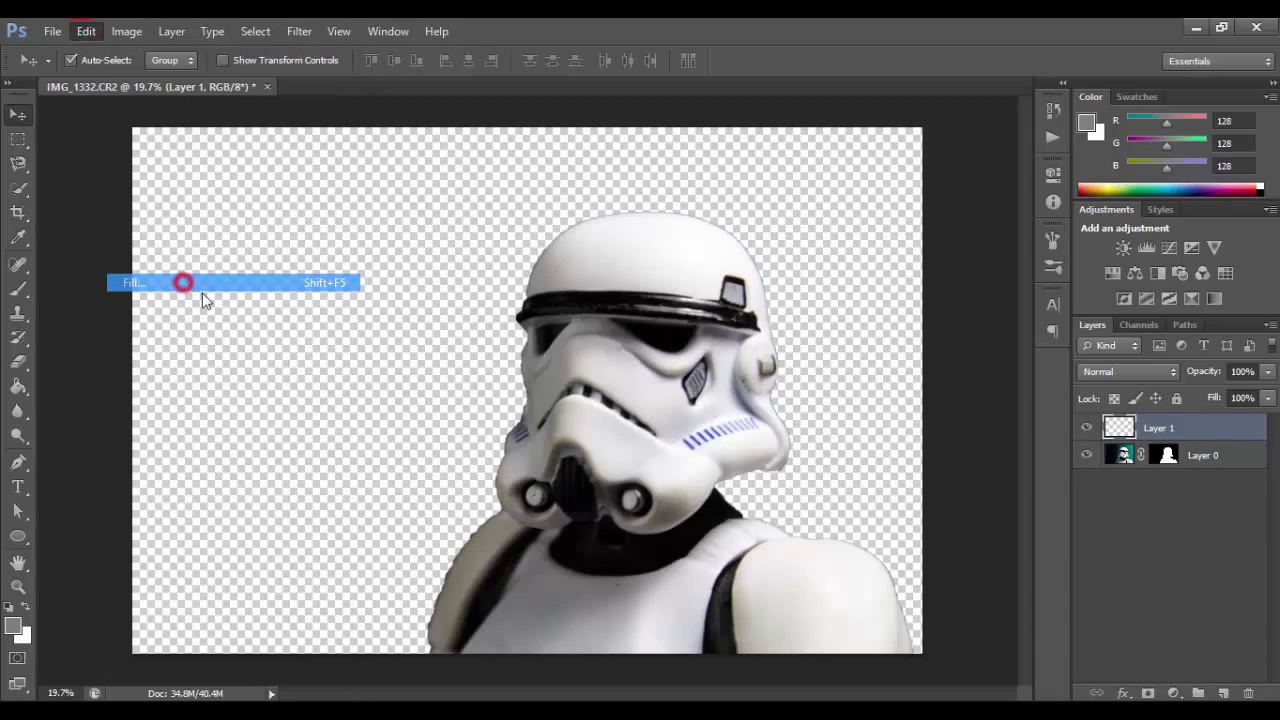
{"action": "left_click", "coordinate": [428, 205]}
{"action": "left_click", "coordinate": [413, 251]}
{"action": "mouse_move", "coordinate": [800, 280]}
{"action": "left_mouse_down"}
{"action": "mouse_move", "coordinate": [840, 297]}
{"action": "mouse_move", "coordinate": [737, 280]}
{"action": "mouse_move", "coordinate": [697, 412]}
{"action": "left_mouse_up"}
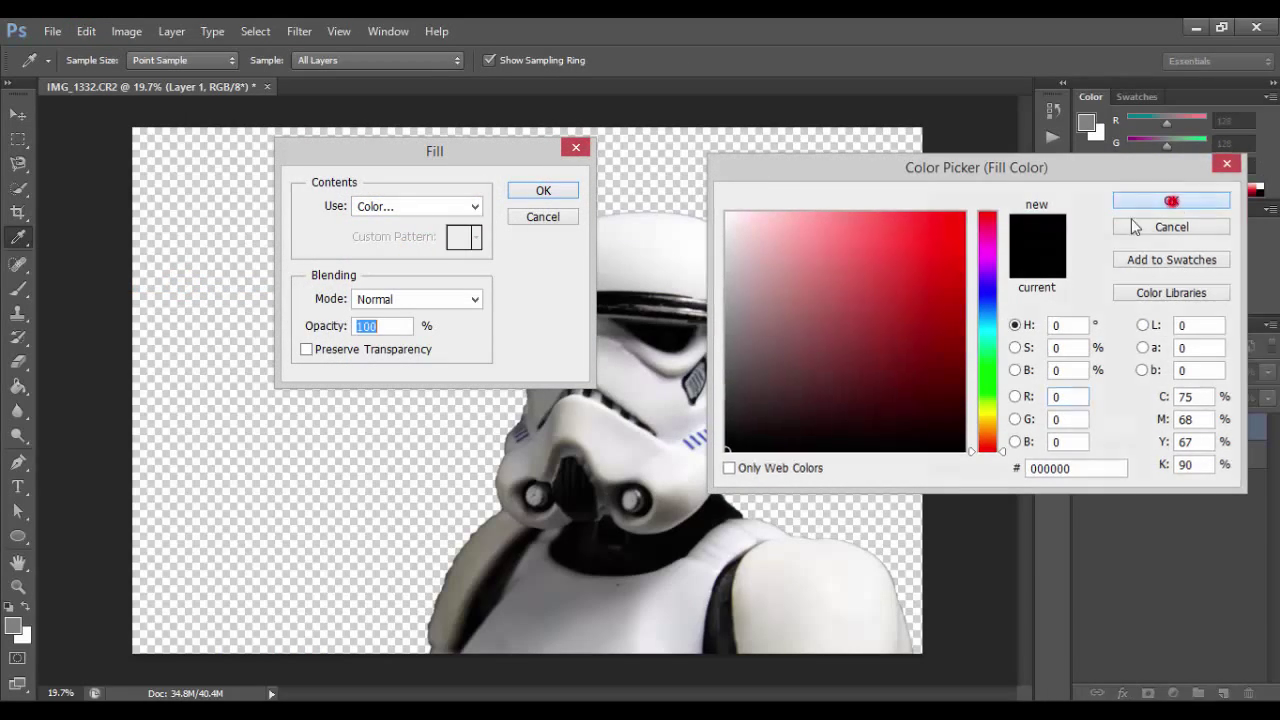
{"action": "left_click", "coordinate": [1171, 200]}
{"action": "left_click", "coordinate": [541, 191]}
{"action": "left_click_drag", "start_coordinate": [1168, 430], "coordinate": [1170, 462]}
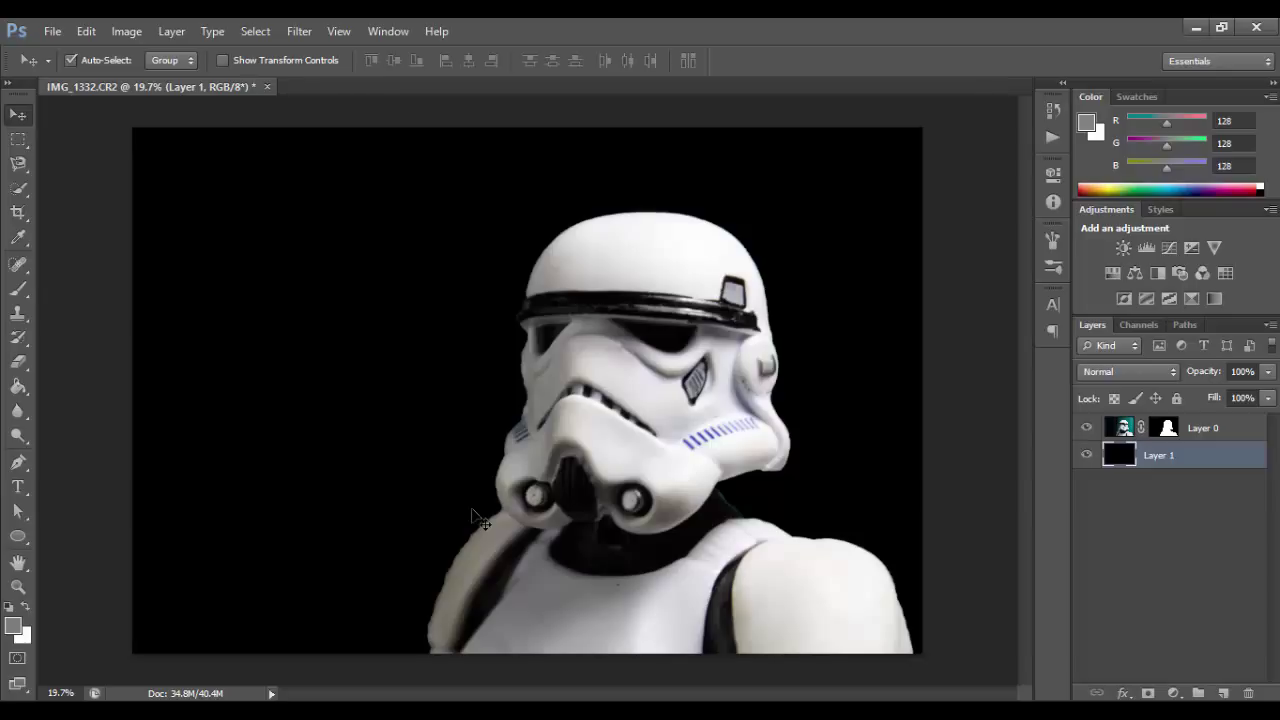
Step: Check the helmet's cut-out edges against the black backdrop and open the properties of Layer 0's mask
{"action": "scroll", "coordinate": [630, 410], "scroll_direction": "up", "scroll_amount": 5}
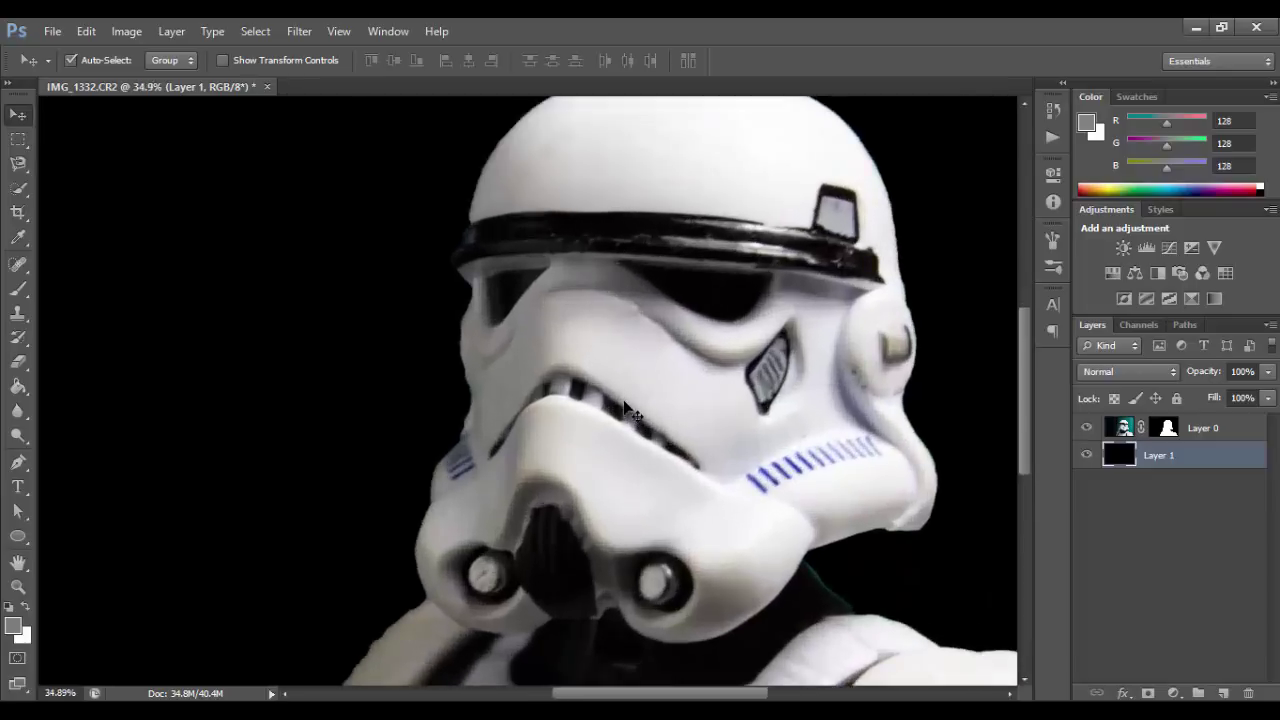
{"action": "scroll", "coordinate": [630, 410], "scroll_direction": "up", "scroll_amount": 1}
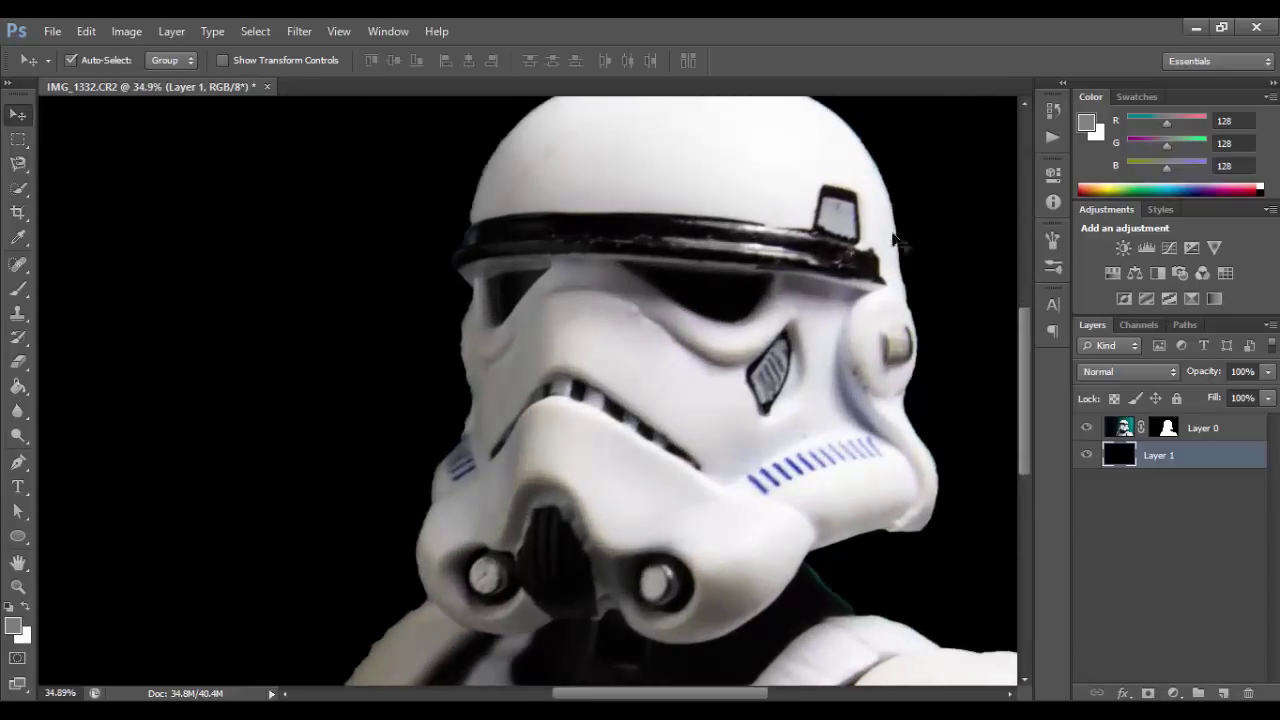
{"action": "scroll", "coordinate": [697, 493], "scroll_direction": "down", "scroll_amount": 1}
{"action": "scroll", "coordinate": [697, 493], "scroll_direction": "down", "scroll_amount": 2}
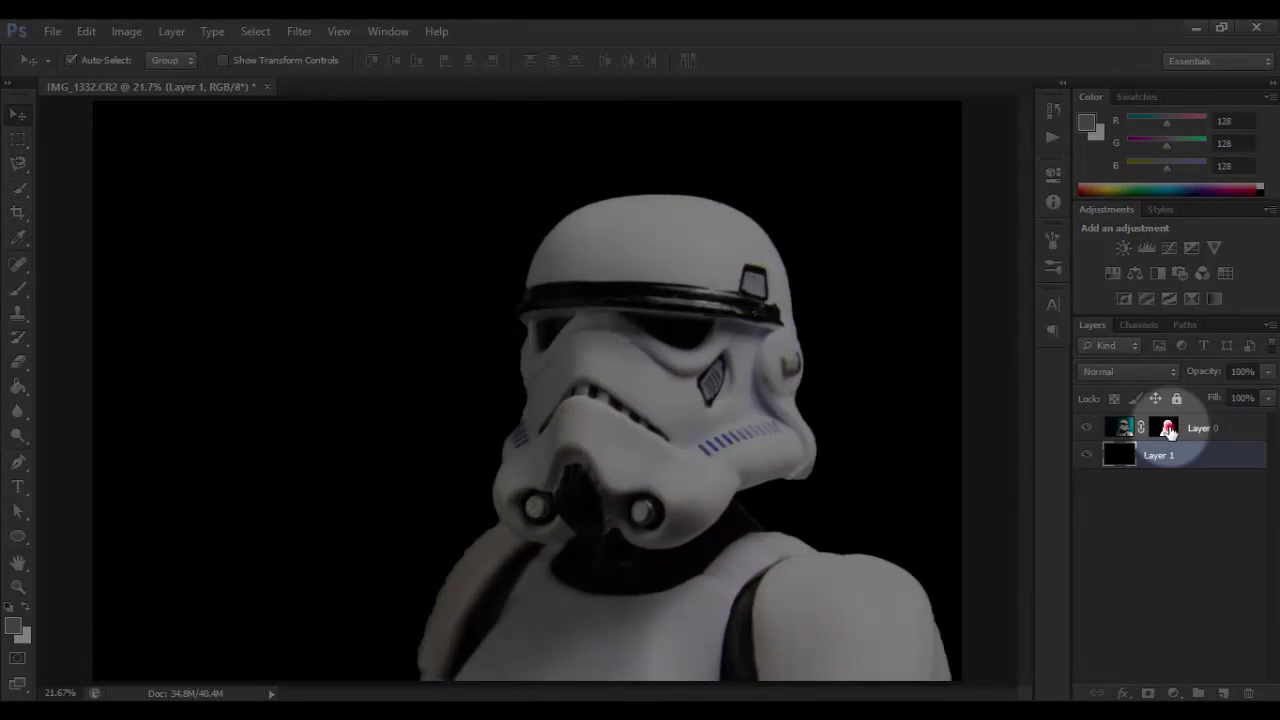
{"action": "double_click", "coordinate": [1169, 430]}
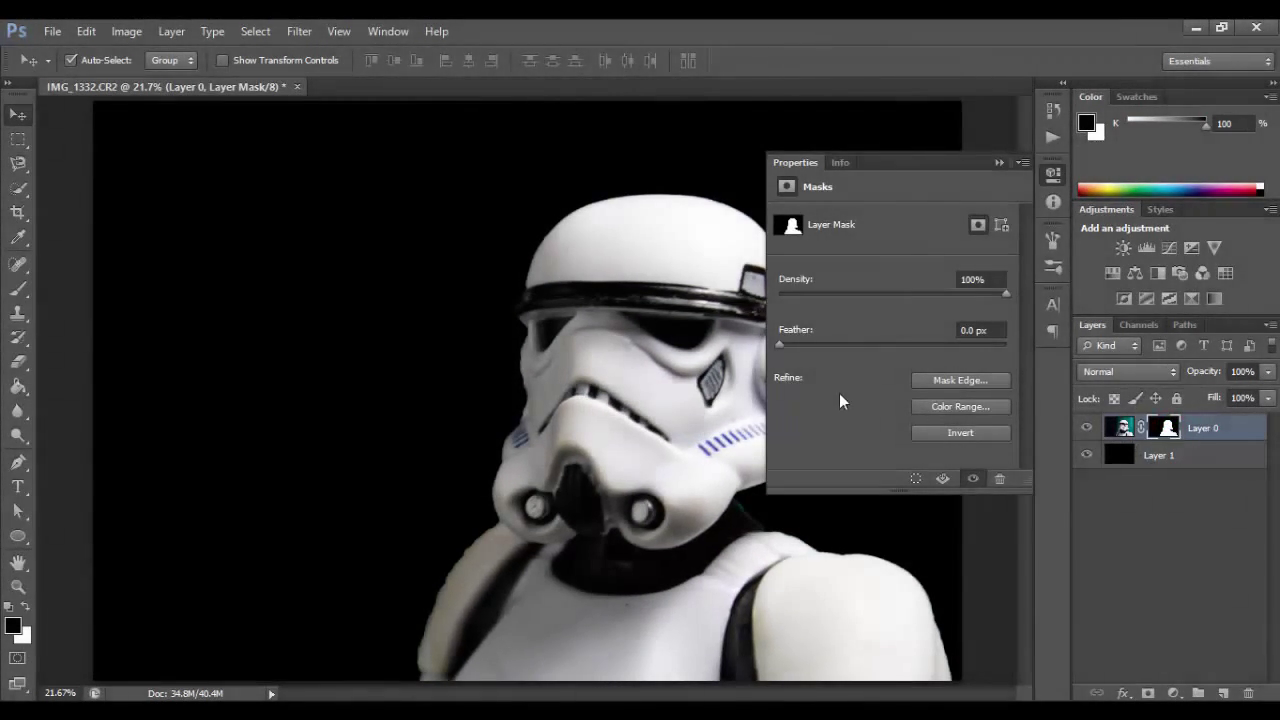
{"action": "scroll", "coordinate": [686, 457], "scroll_direction": "down", "scroll_amount": 2}
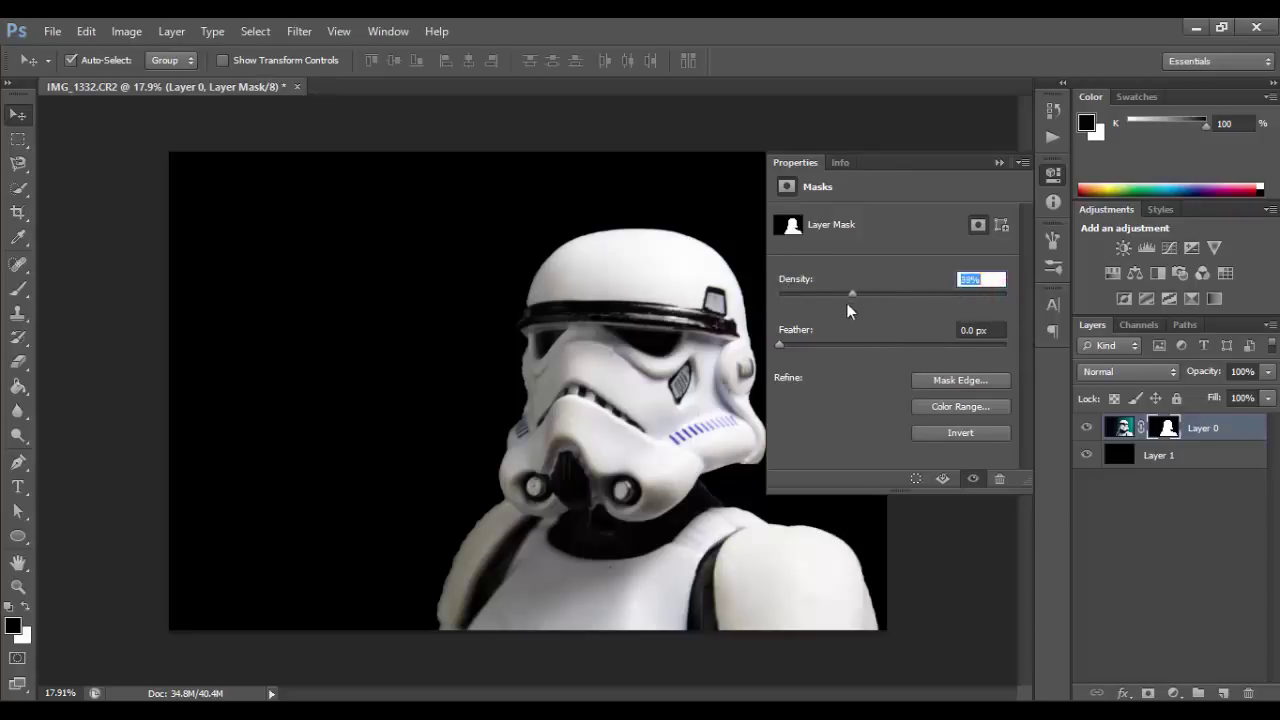
Step: Try different mask Density values between 0% and 100%, ending at 45%, to partly reveal the original background
{"action": "left_click_drag", "start_coordinate": [816, 305], "coordinate": [838, 293]}
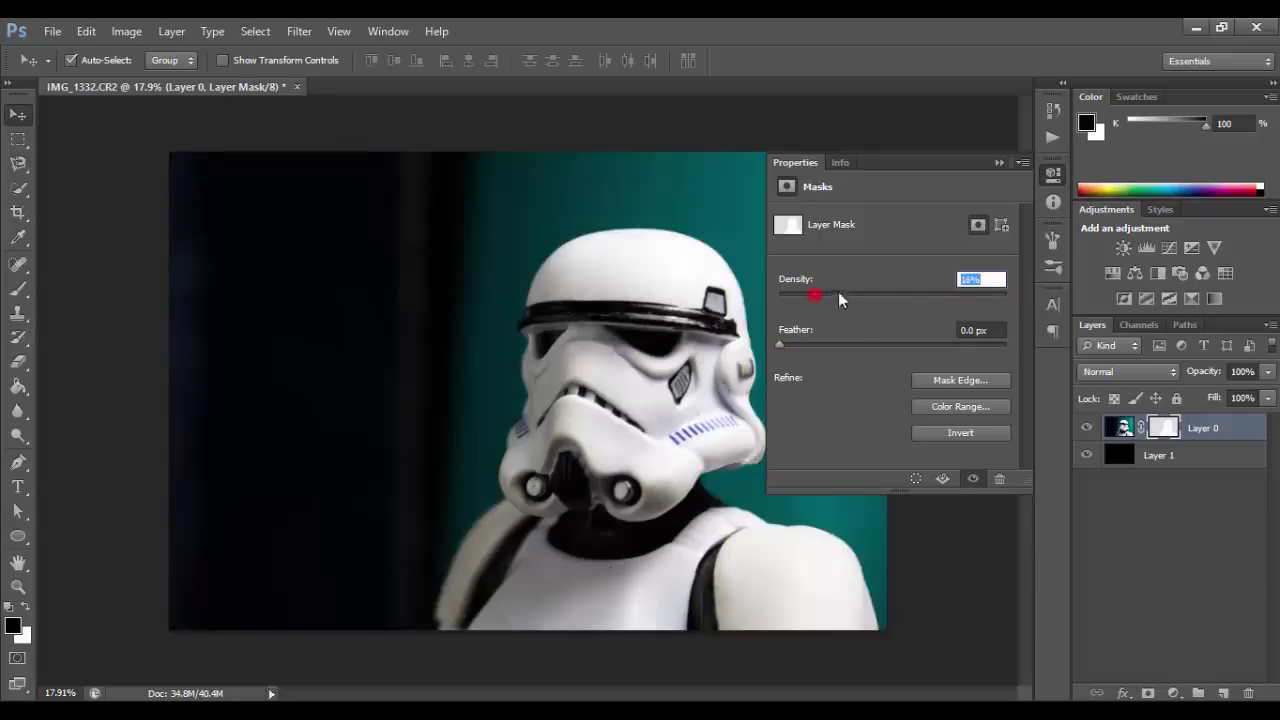
{"action": "left_click_drag", "start_coordinate": [937, 295], "coordinate": [949, 297]}
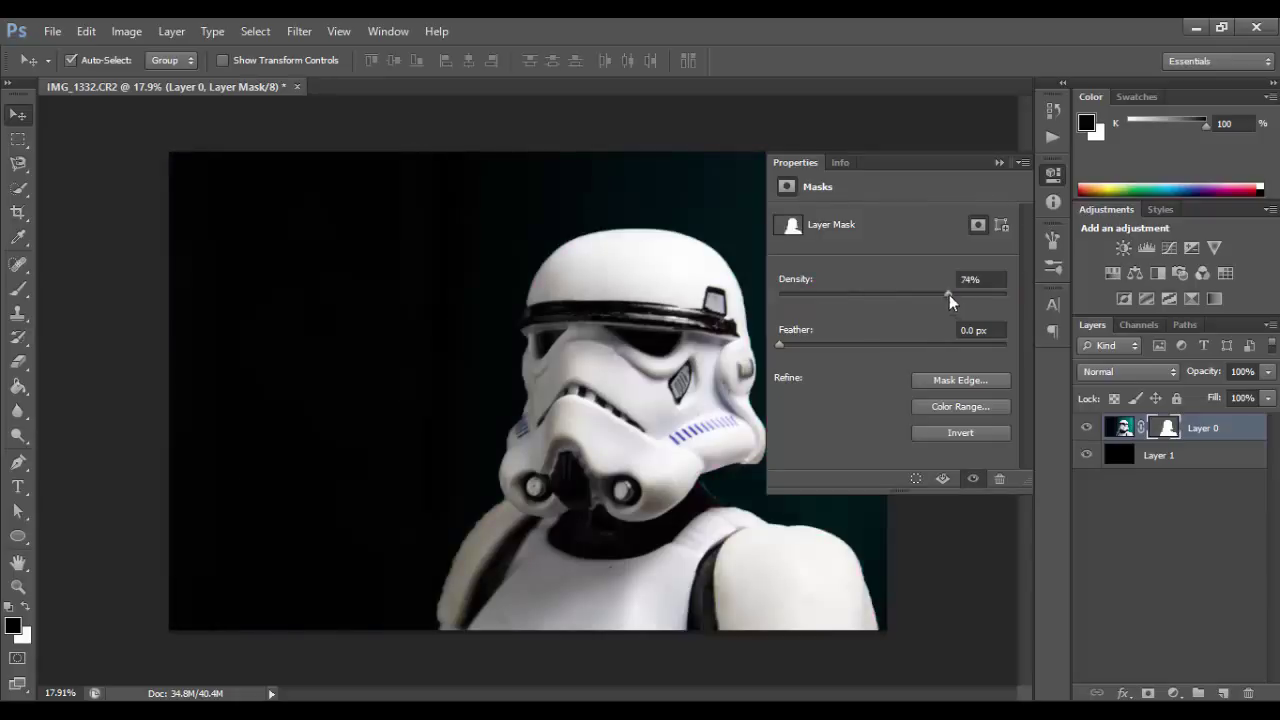
{"action": "left_click_drag", "start_coordinate": [949, 294], "coordinate": [765, 294]}
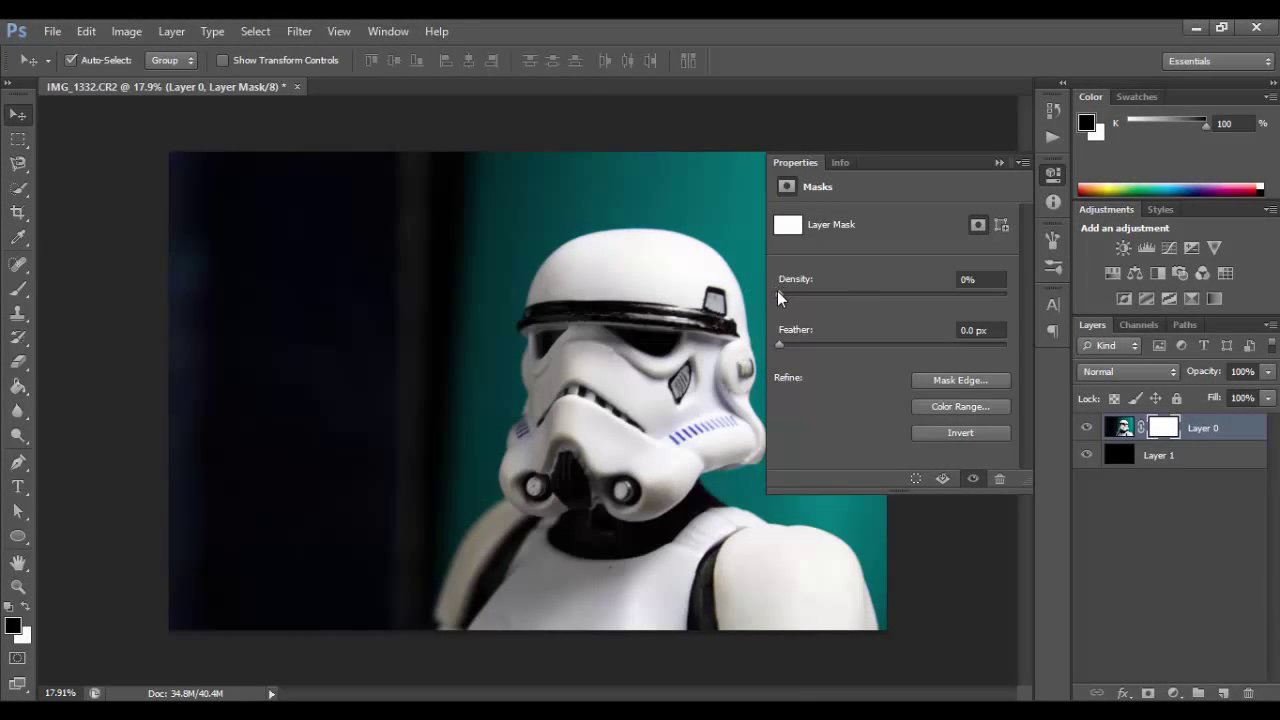
{"action": "left_click_drag", "start_coordinate": [779, 293], "coordinate": [857, 305]}
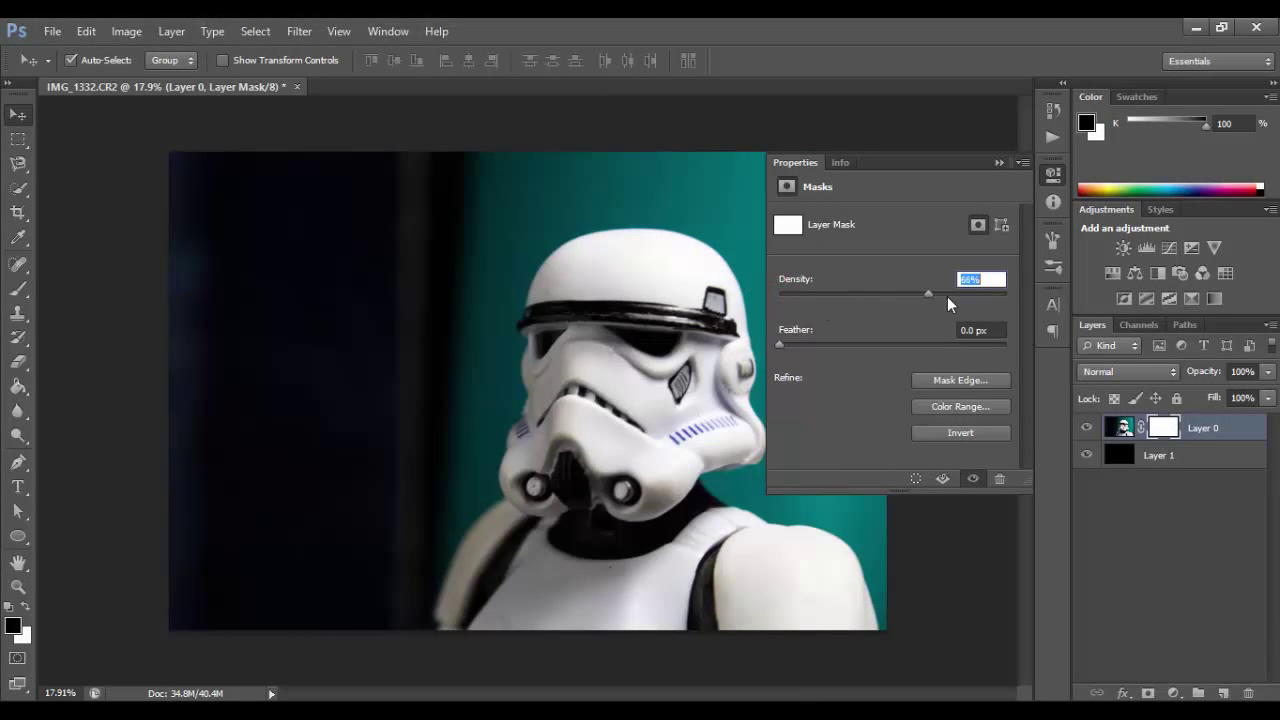
{"action": "left_click_drag", "start_coordinate": [1002, 300], "coordinate": [1013, 302]}
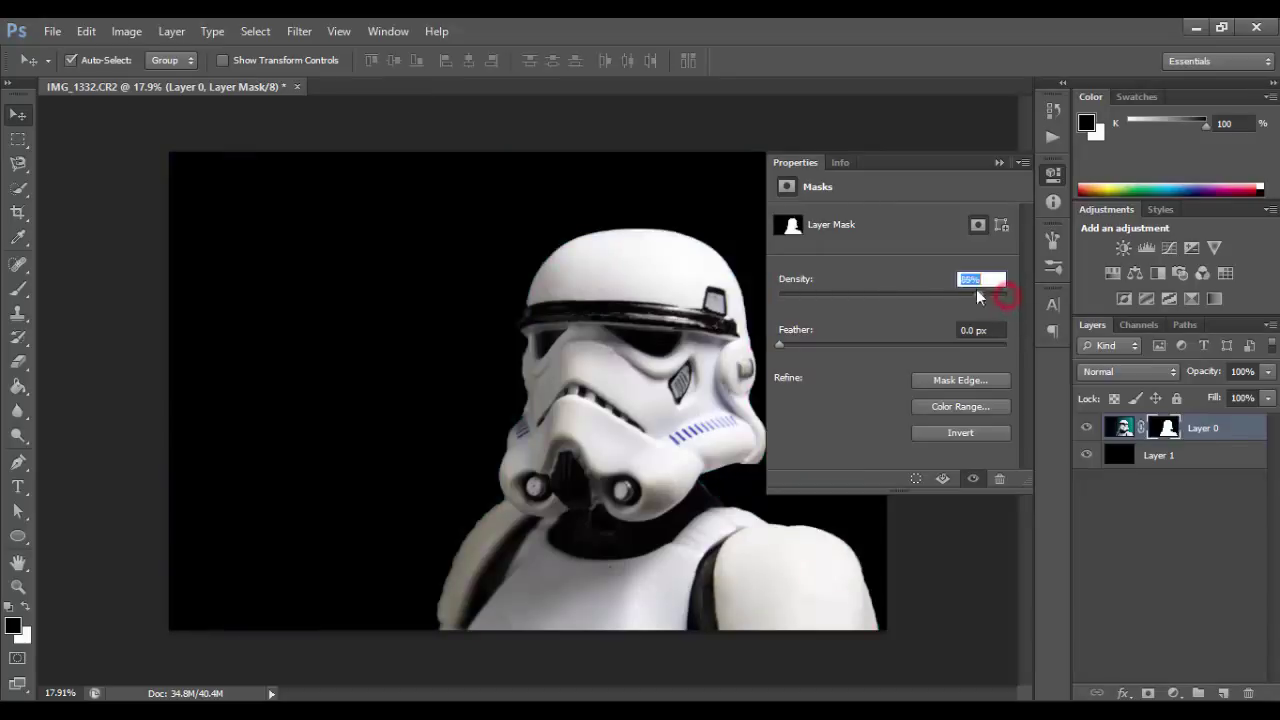
{"action": "left_click_drag", "start_coordinate": [893, 295], "coordinate": [882, 295]}
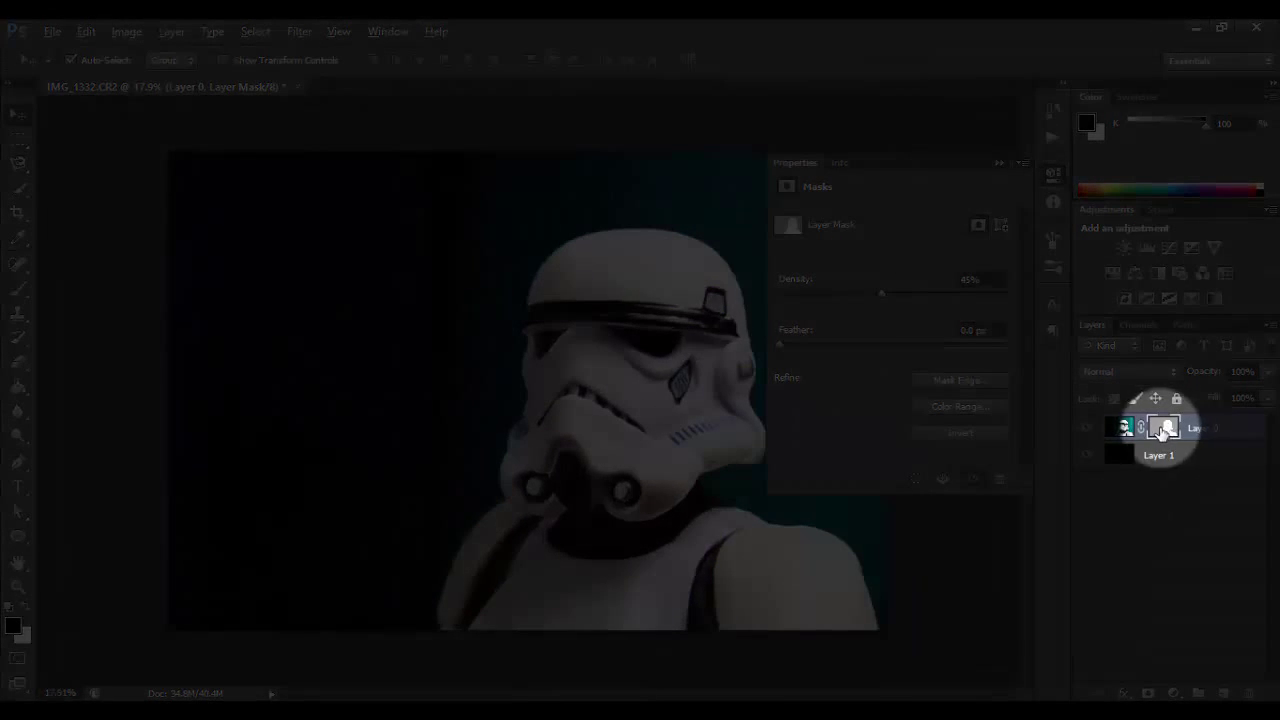
Step: Display the layer mask on its own, set its Density to 100% and return to the masked image
{"action": "left_click", "coordinate": [1163, 428], "text": "alt"}
{"action": "left_click", "coordinate": [1164, 428], "text": "shift"}
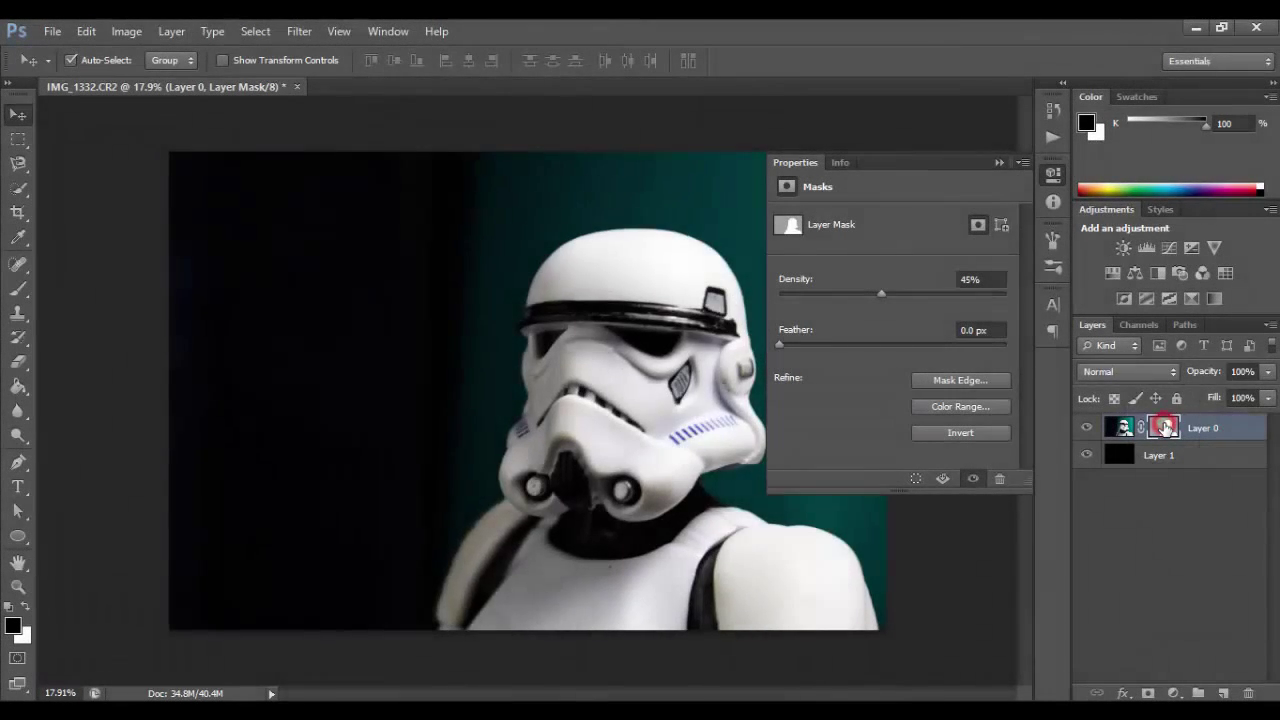
{"action": "left_click", "coordinate": [1164, 428], "text": "shift"}
{"action": "left_click", "coordinate": [1164, 428], "text": "alt"}
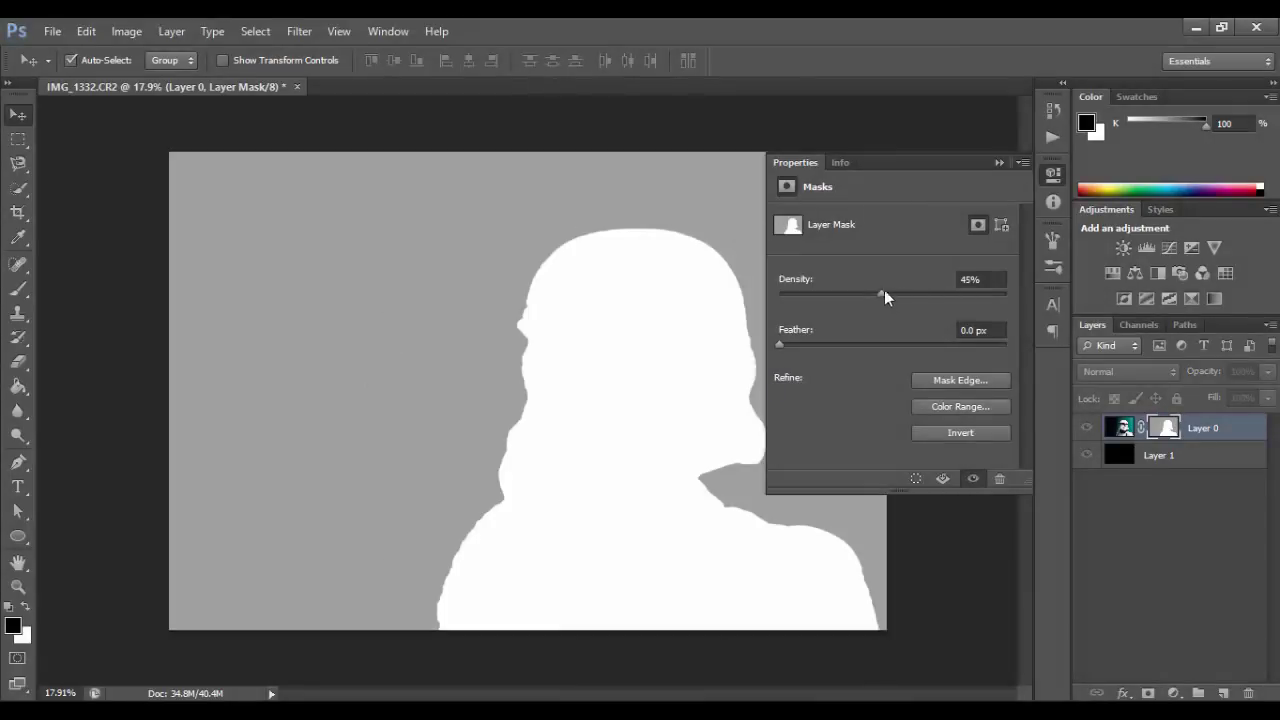
{"action": "left_click_drag", "start_coordinate": [879, 292], "coordinate": [1016, 303]}
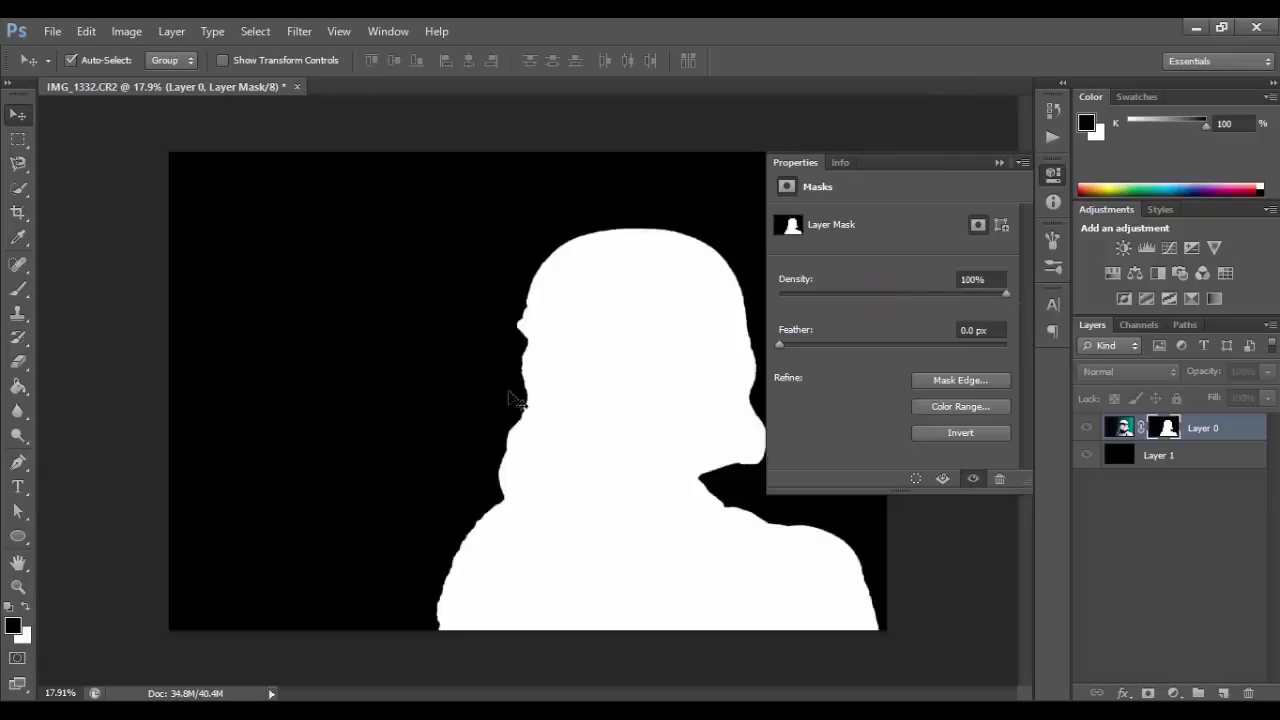
{"action": "left_click", "coordinate": [1162, 430]}
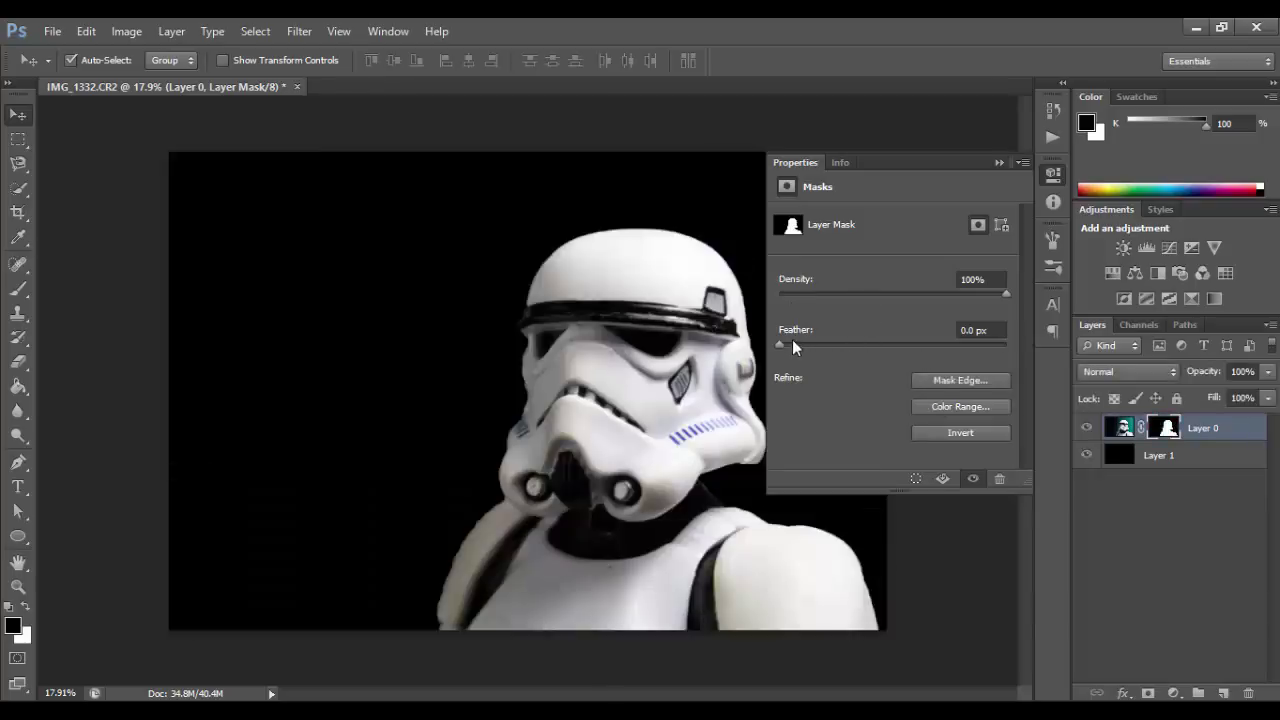
Step: Soften the edge of the stormtrooper mask by setting its Feather to 3.9 px
{"action": "left_click_drag", "start_coordinate": [780, 345], "coordinate": [827, 351]}
{"action": "scroll", "coordinate": [624, 300], "scroll_direction": "up", "scroll_amount": 3}
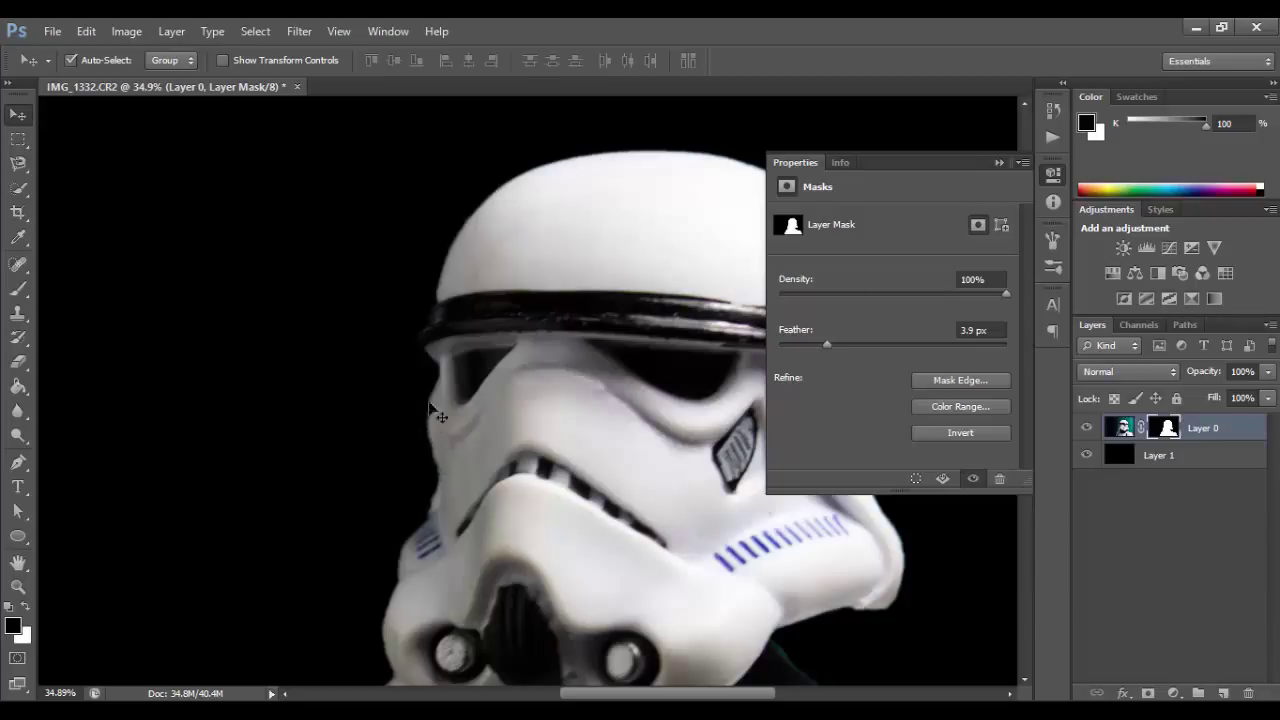
Step: Try different Feather amounts on Layer 0's mask while checking the helmet's edges, ending at 13.5 px
{"action": "left_click_drag", "start_coordinate": [829, 346], "coordinate": [893, 346]}
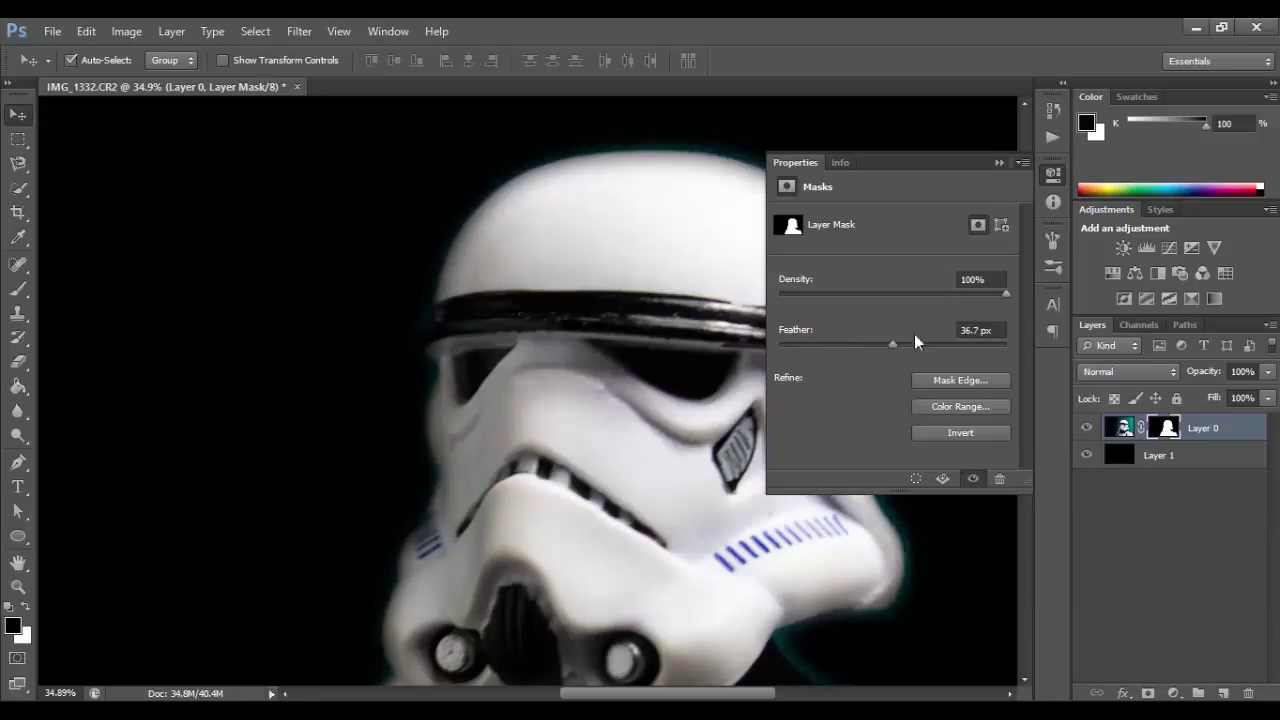
{"action": "left_click_drag", "start_coordinate": [892, 343], "coordinate": [853, 351]}
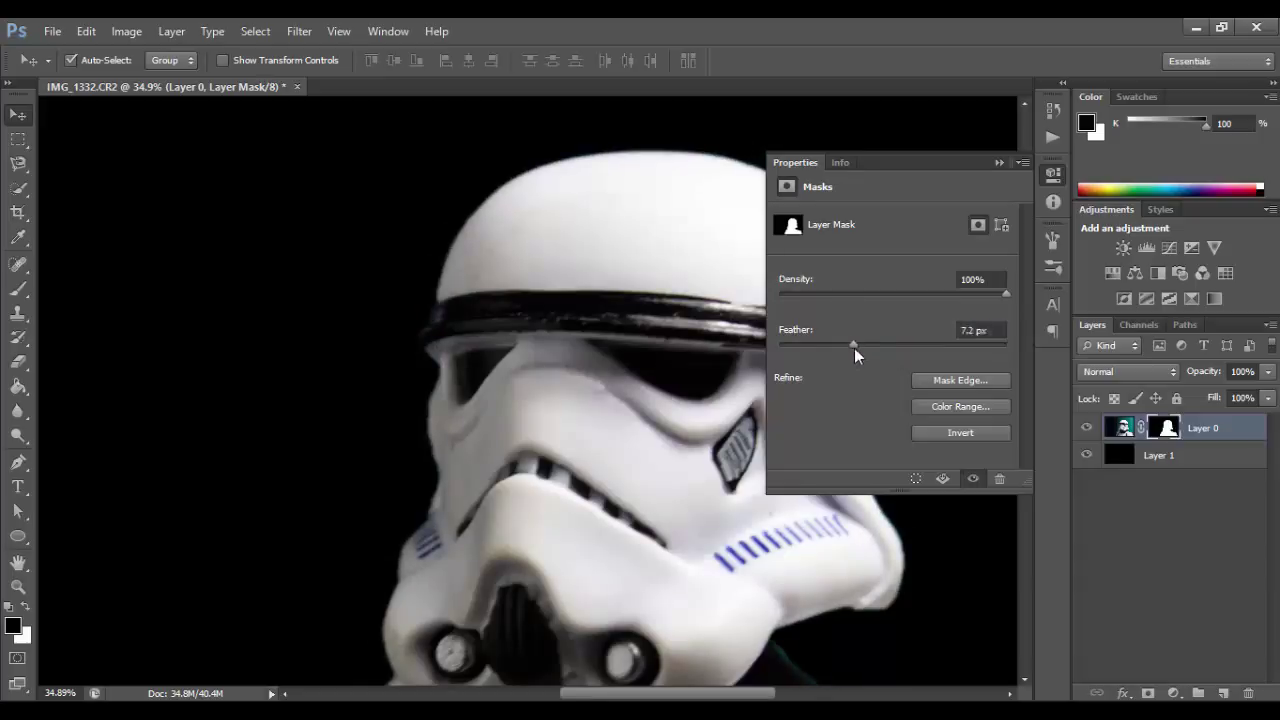
{"action": "left_click_drag", "start_coordinate": [853, 345], "coordinate": [866, 346]}
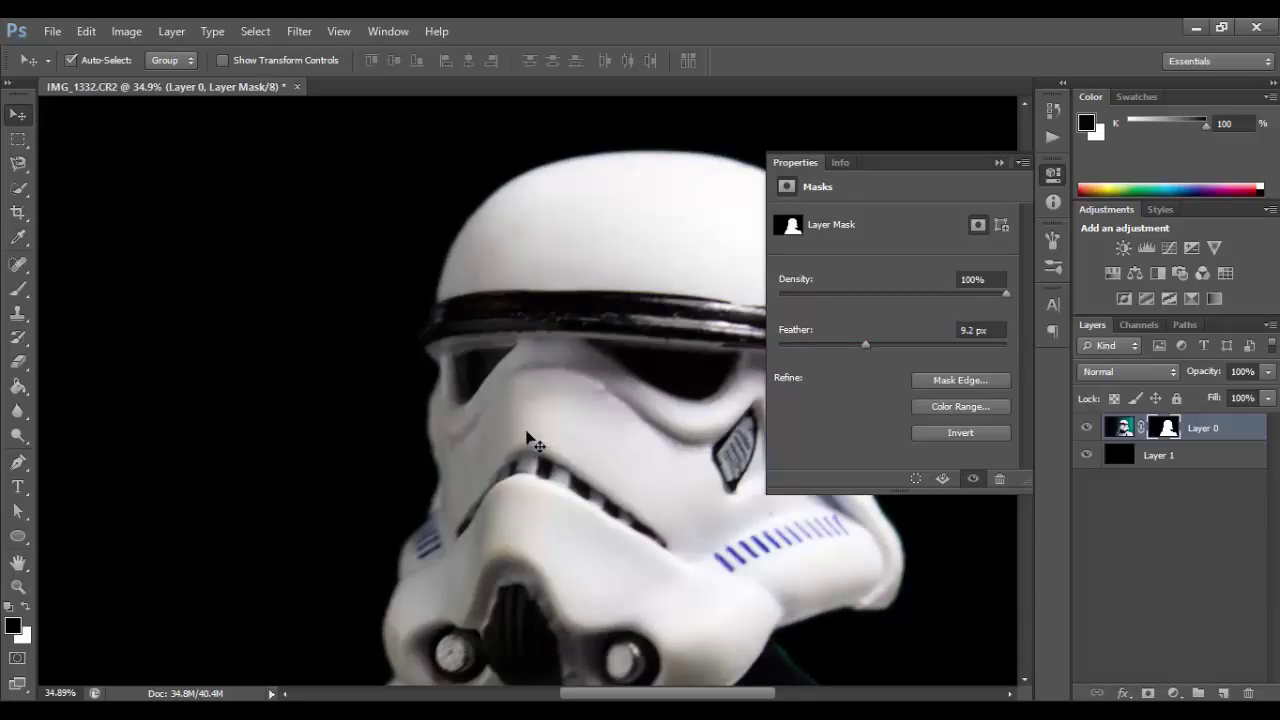
{"action": "scroll", "coordinate": [610, 452], "scroll_direction": "down", "scroll_amount": 5}
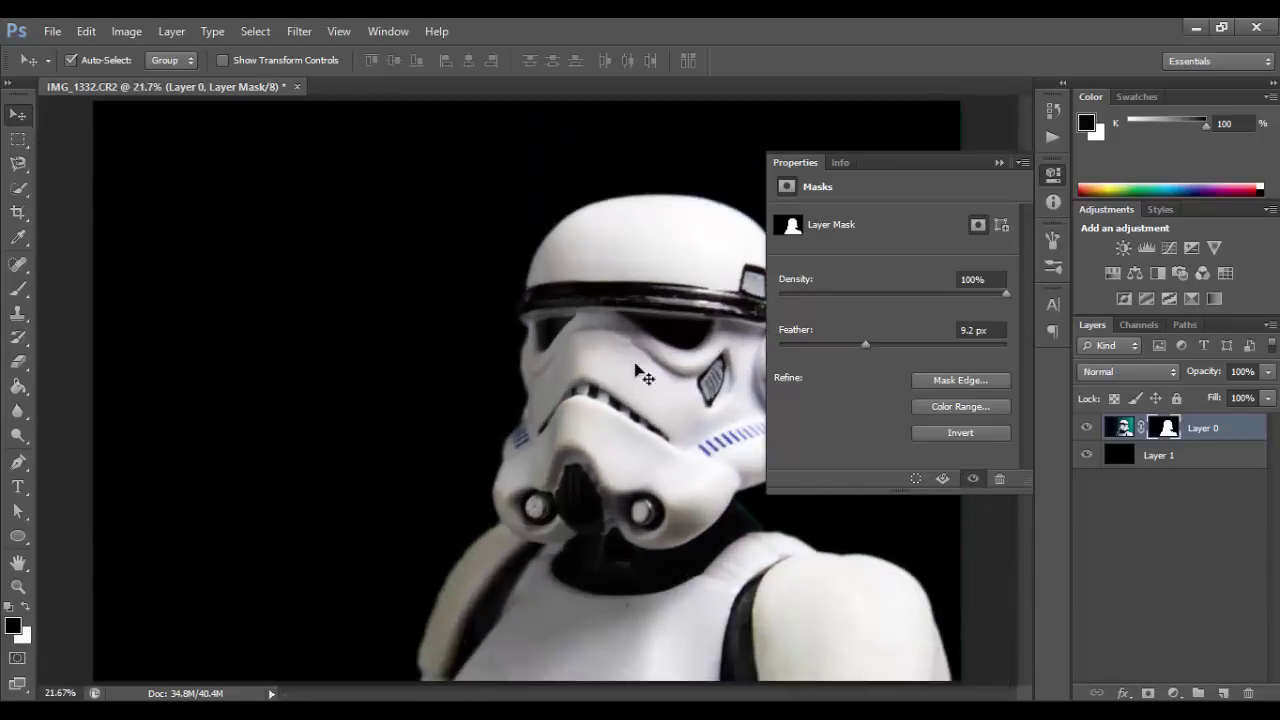
{"action": "mouse_move", "coordinate": [864, 345]}
{"action": "left_mouse_down"}
{"action": "mouse_move", "coordinate": [846, 346]}
{"action": "mouse_move", "coordinate": [873, 344]}
{"action": "left_mouse_up"}
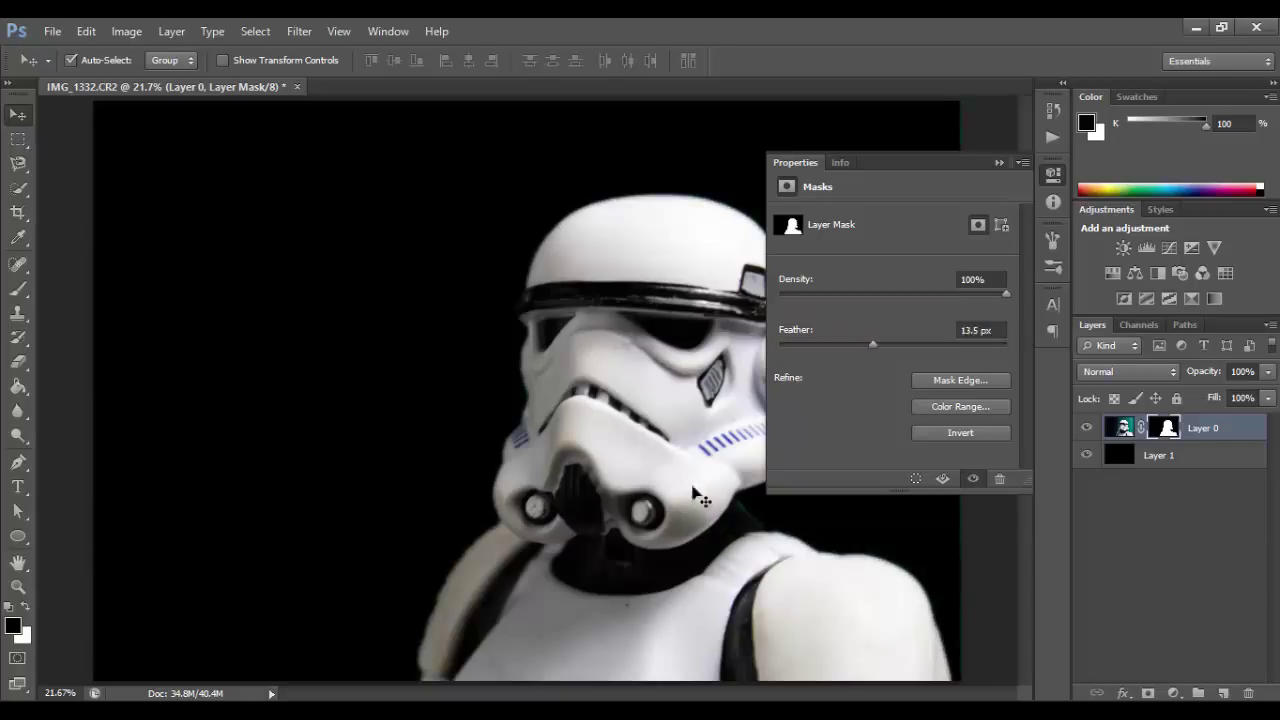
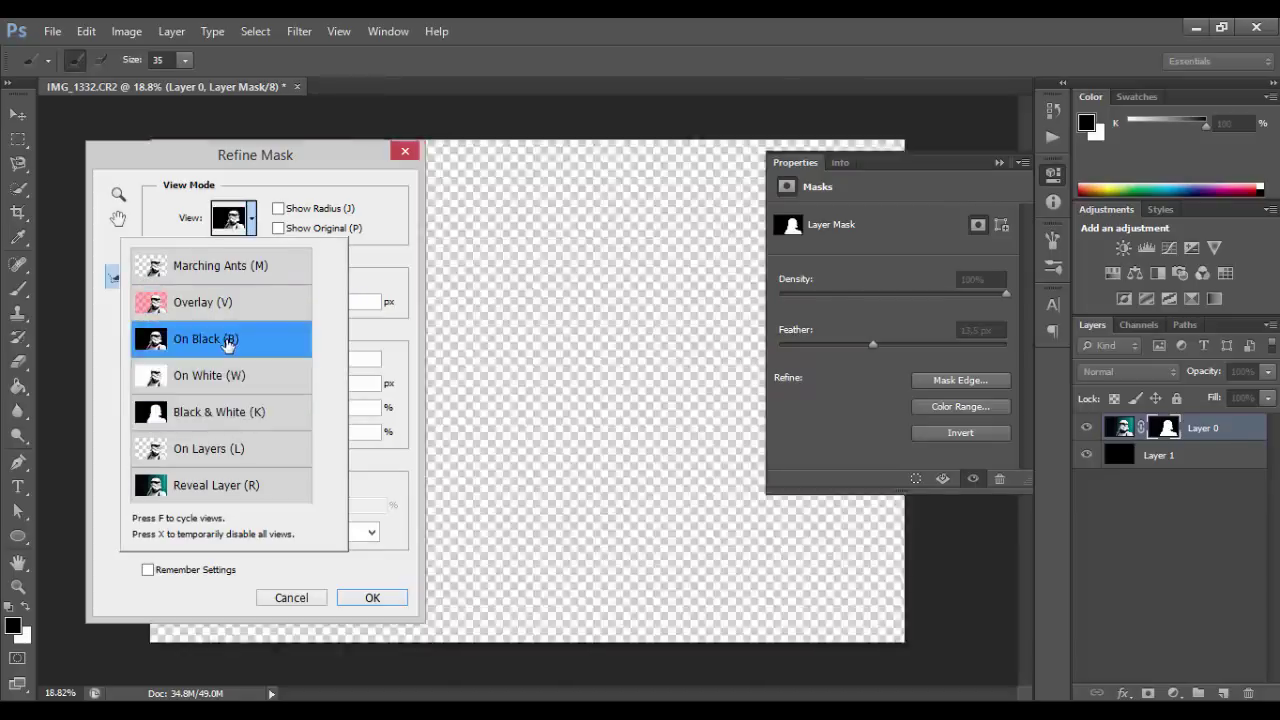
Step: Preview the mask refinement on black and examine the helmet's edges up close with the mask properties out of the way
{"action": "left_click", "coordinate": [380, 262]}
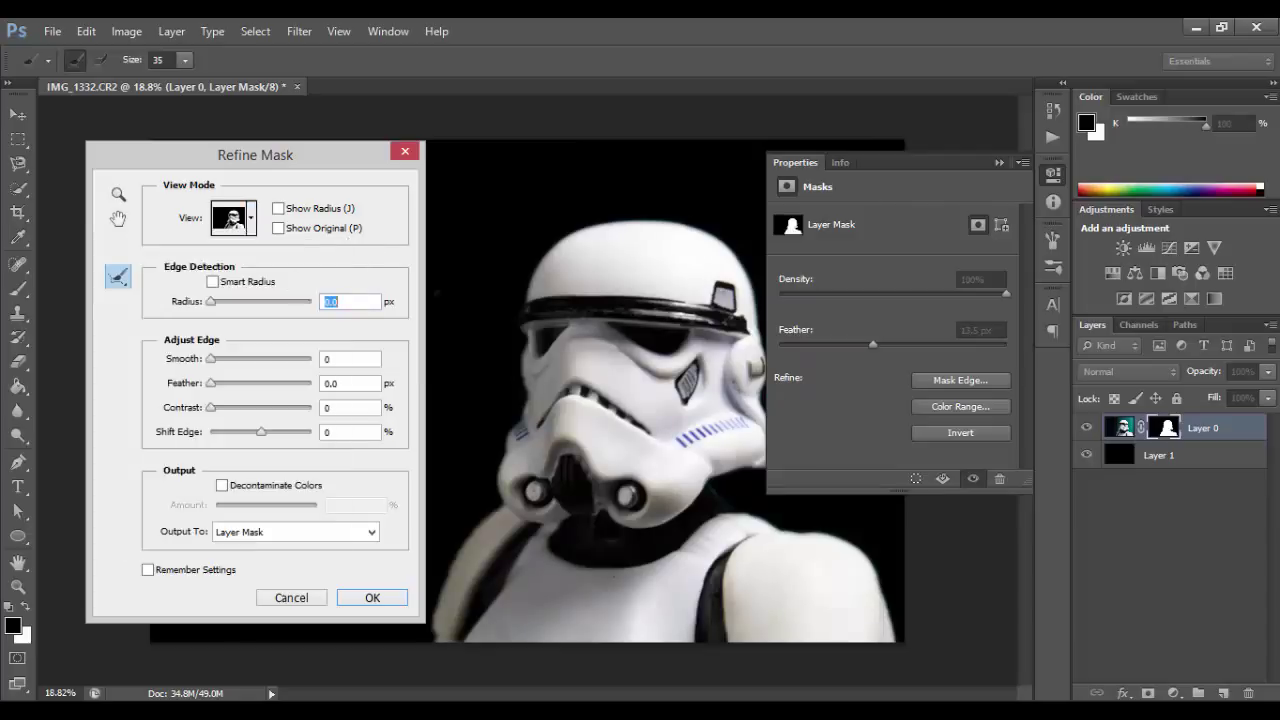
{"action": "left_click", "coordinate": [118, 219]}
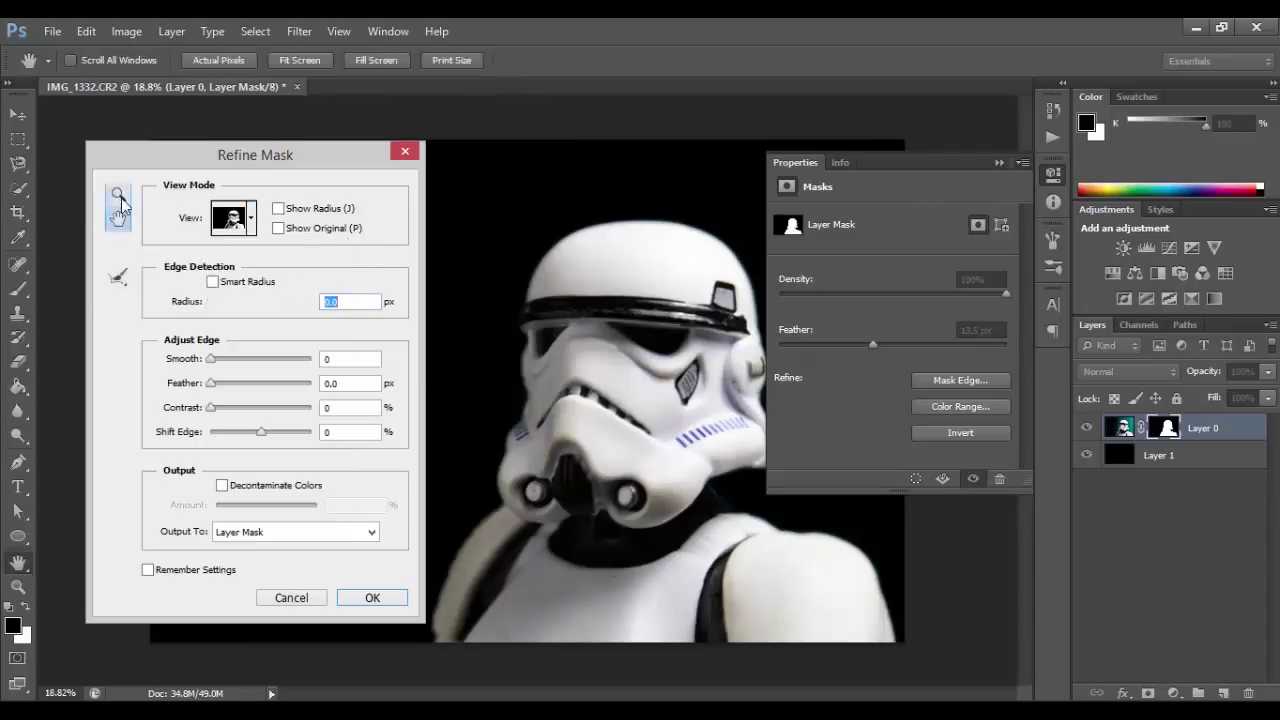
{"action": "left_click", "coordinate": [118, 194]}
{"action": "left_click", "coordinate": [630, 362]}
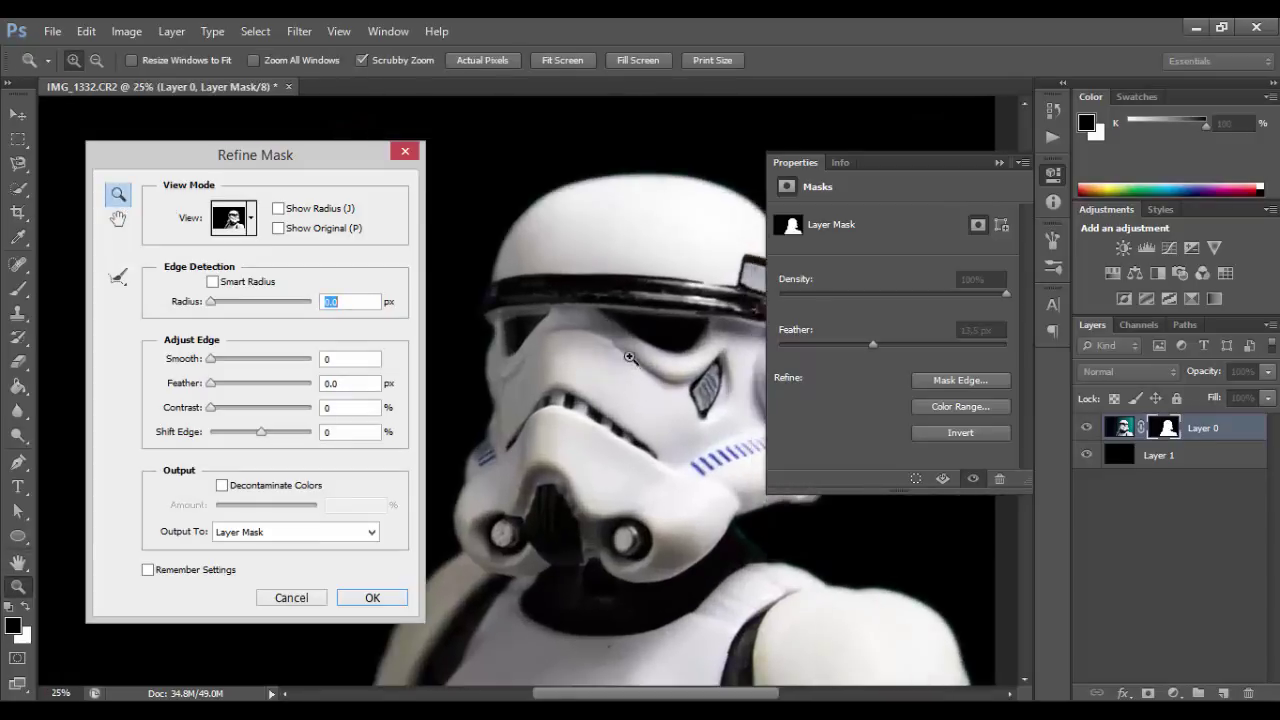
{"action": "left_click", "coordinate": [630, 357]}
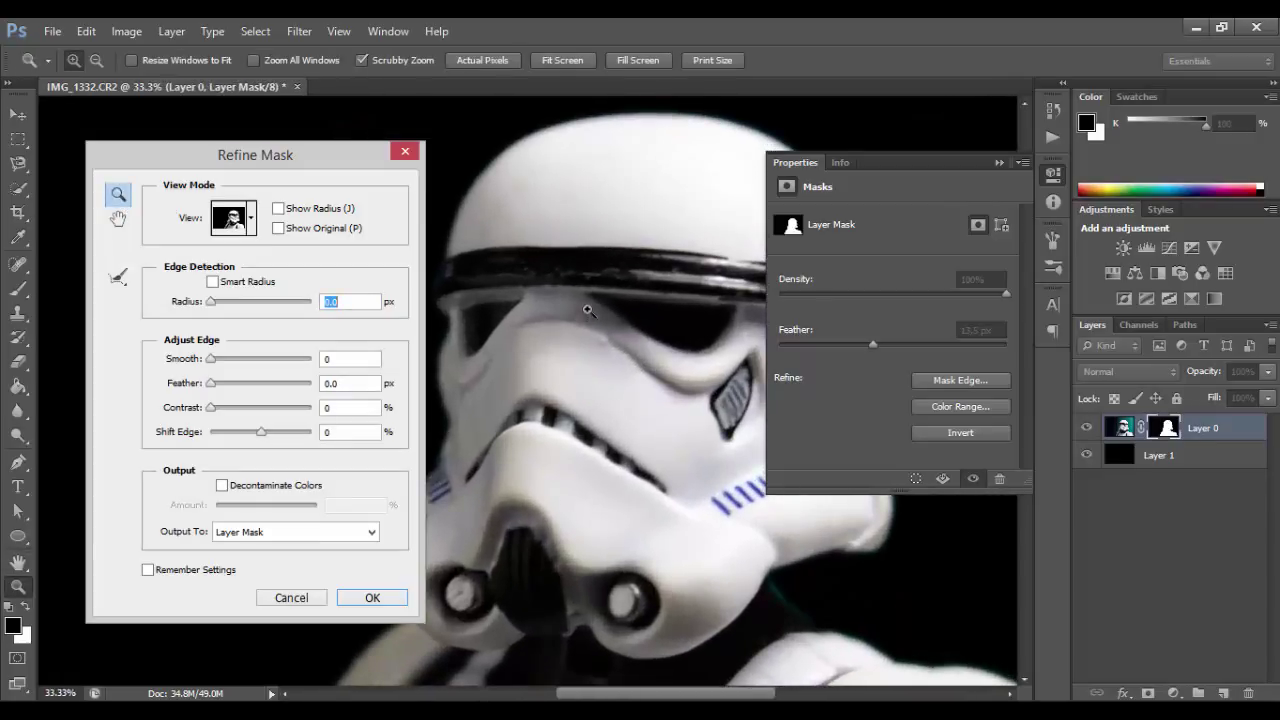
{"action": "left_click_drag", "start_coordinate": [620, 252], "coordinate": [668, 280]}
{"action": "left_click", "coordinate": [118, 218]}
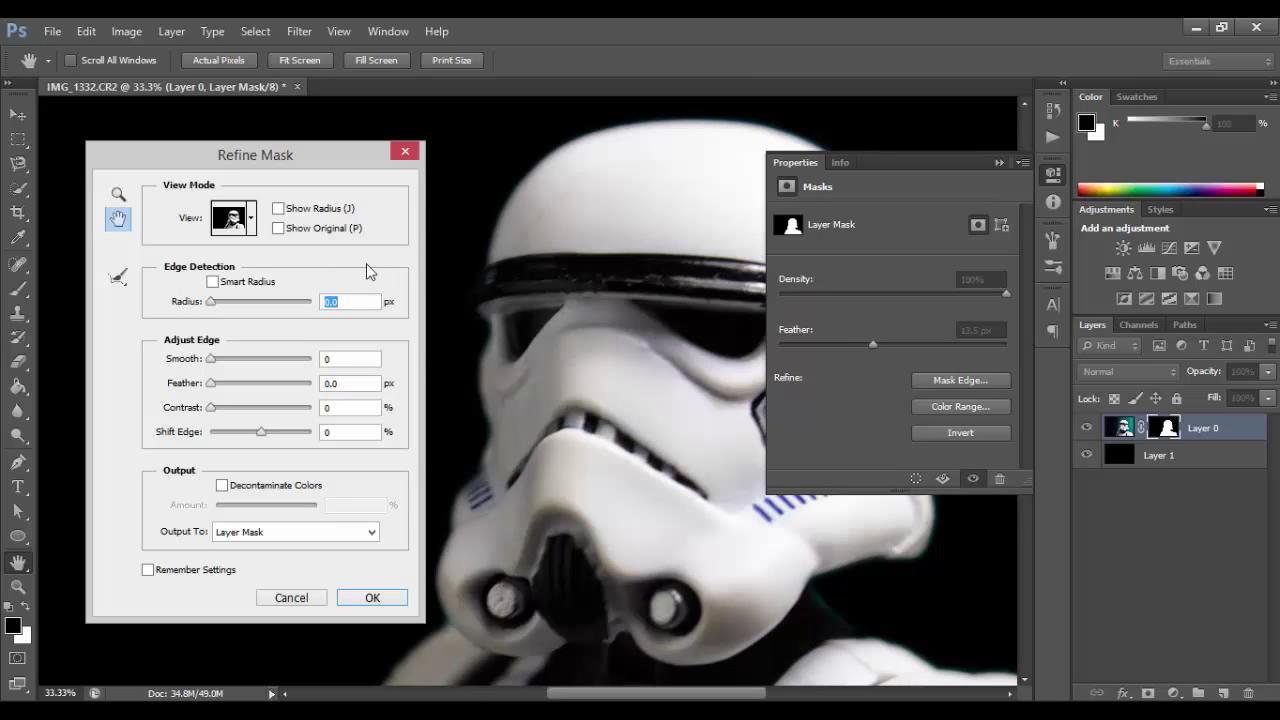
{"action": "left_click_drag", "start_coordinate": [584, 292], "coordinate": [631, 294]}
{"action": "left_click", "coordinate": [999, 162]}
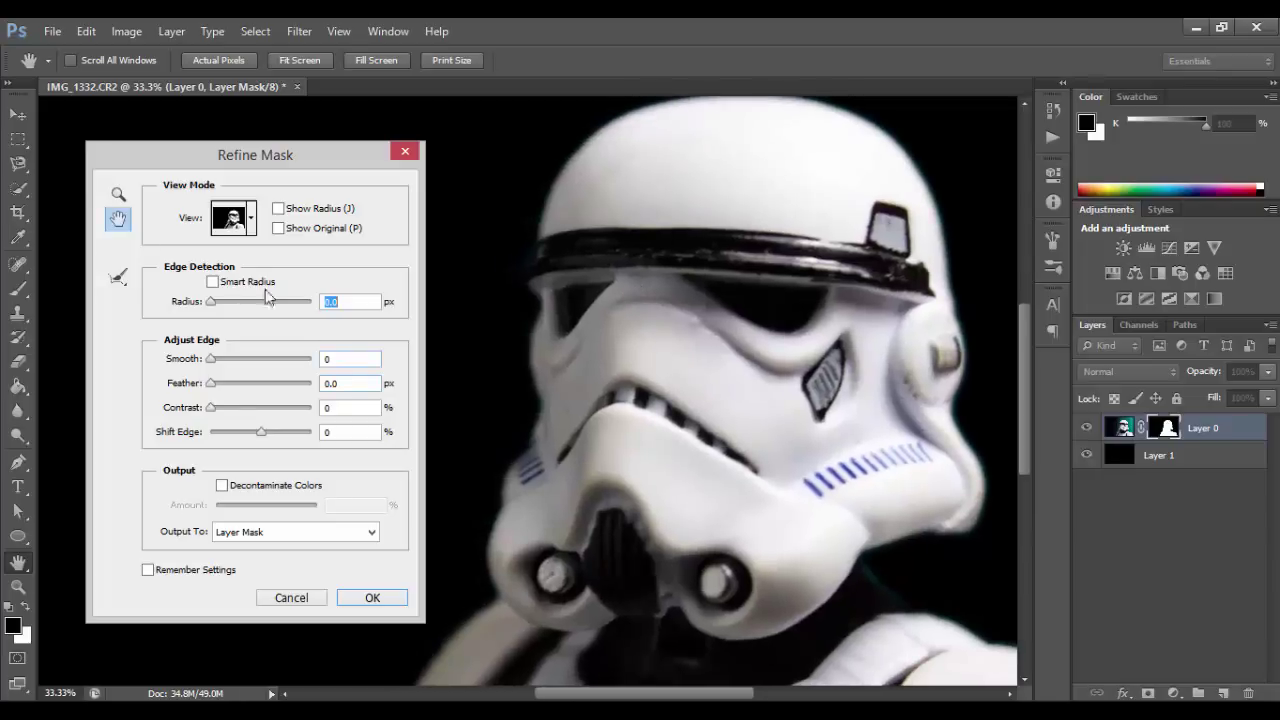
Step: Refine the mask with Smart Radius at 7.2 px, Smooth 17, Feather 7.2 px, Contrast 40% and Shift Edge -27%
{"action": "left_click_drag", "start_coordinate": [212, 301], "coordinate": [245, 304]}
{"action": "left_click", "coordinate": [212, 281]}
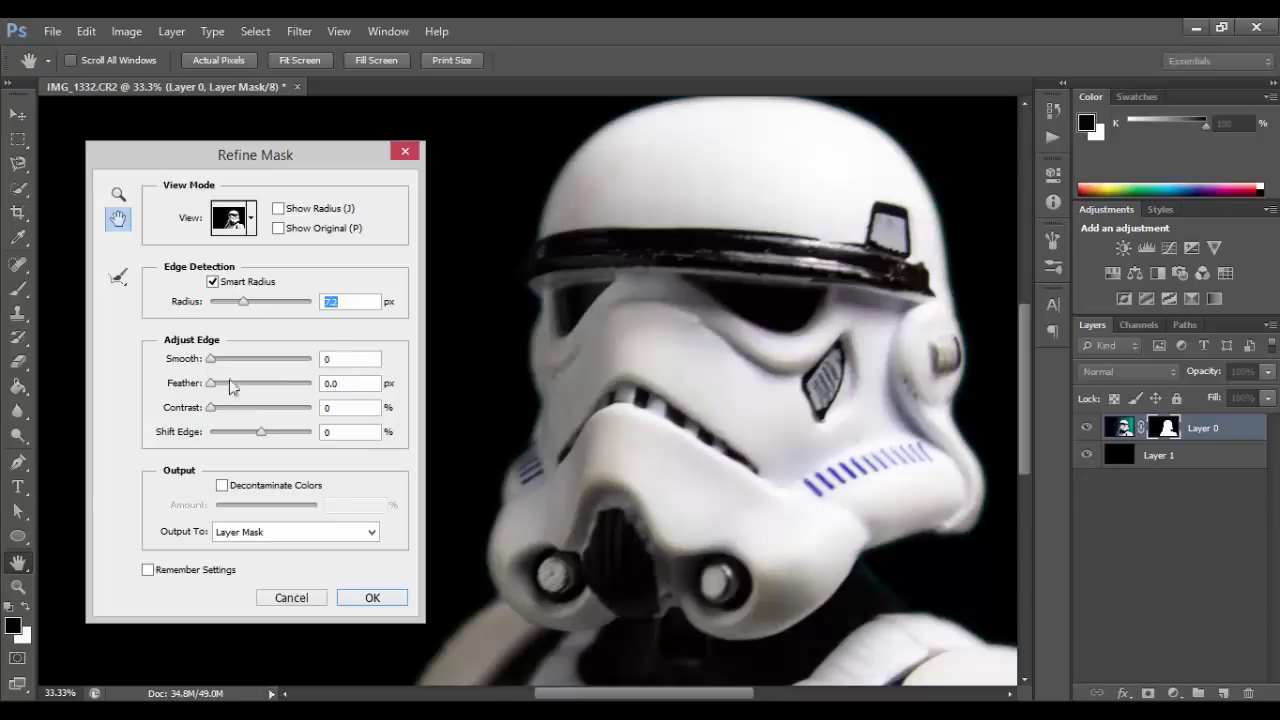
{"action": "left_click_drag", "start_coordinate": [211, 358], "coordinate": [247, 440]}
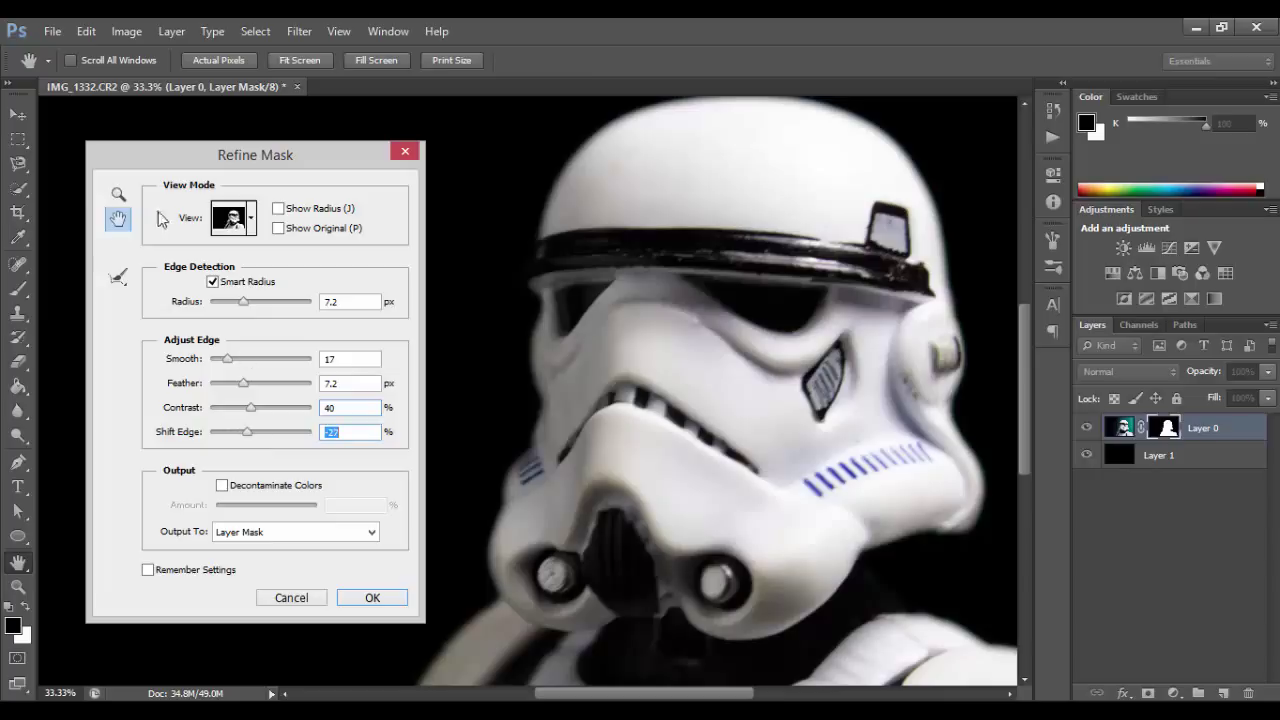
Step: Compare the whole stormtrooper cut-out with its original mask and apply the refinement to the layer mask
{"action": "left_click", "coordinate": [118, 194]}
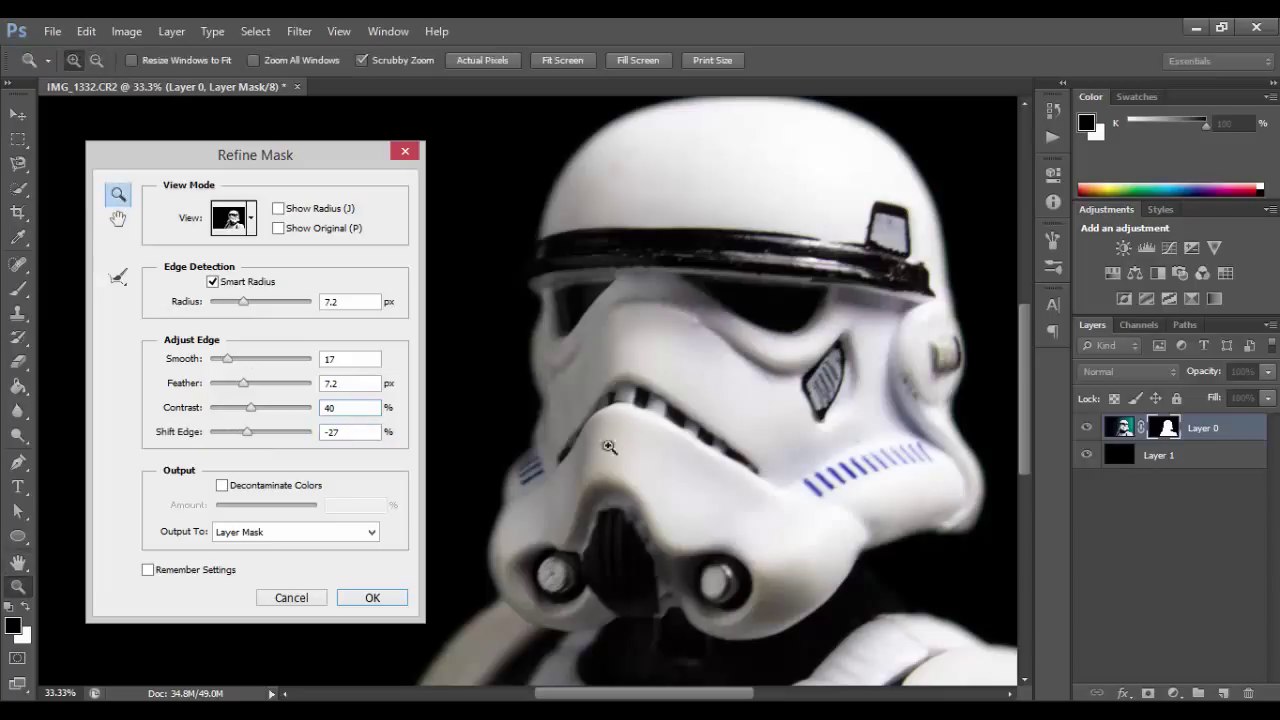
{"action": "key", "text": "alt"}
{"action": "left_click", "coordinate": [780, 416], "text": "alt"}
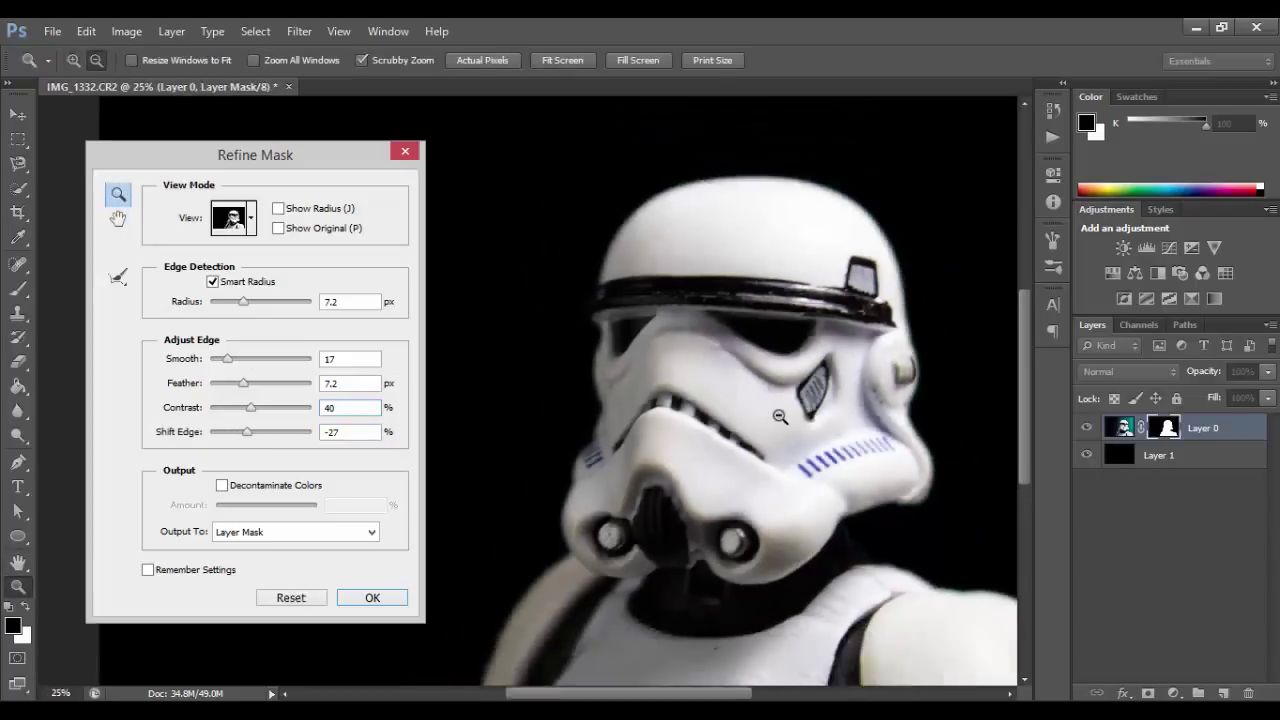
{"action": "left_click", "coordinate": [780, 416], "text": "alt"}
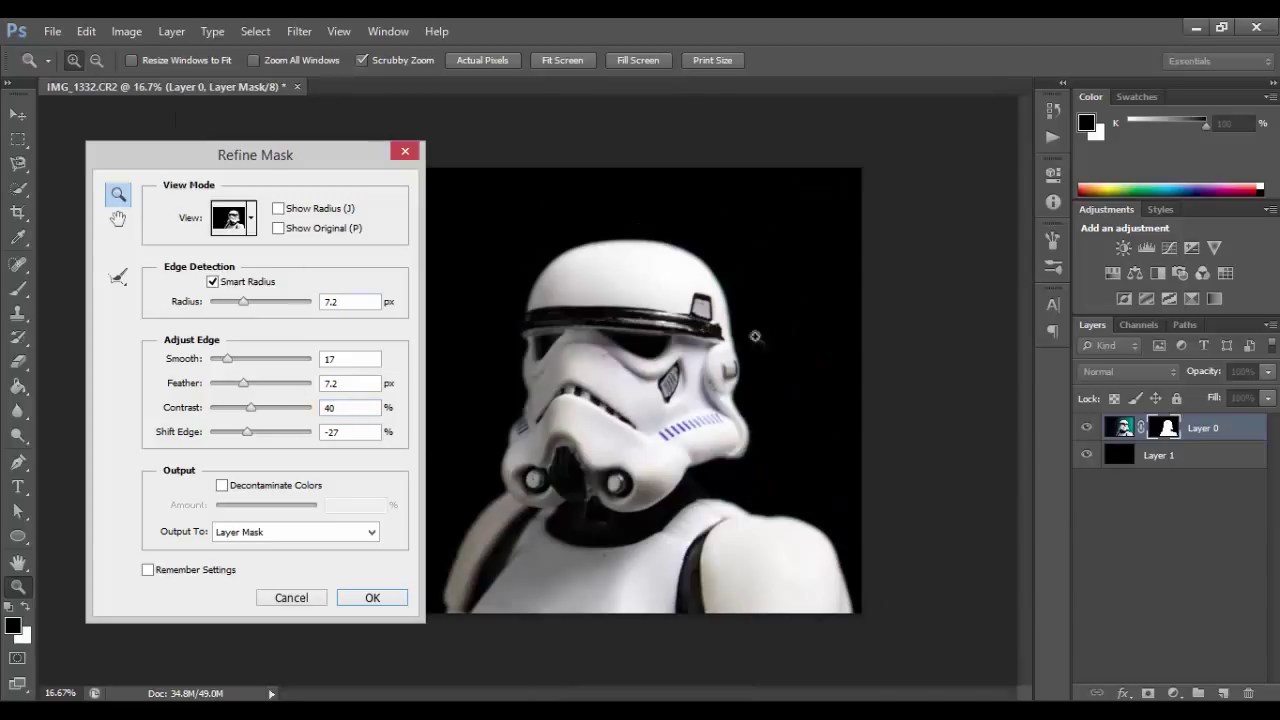
{"action": "left_click", "coordinate": [278, 229]}
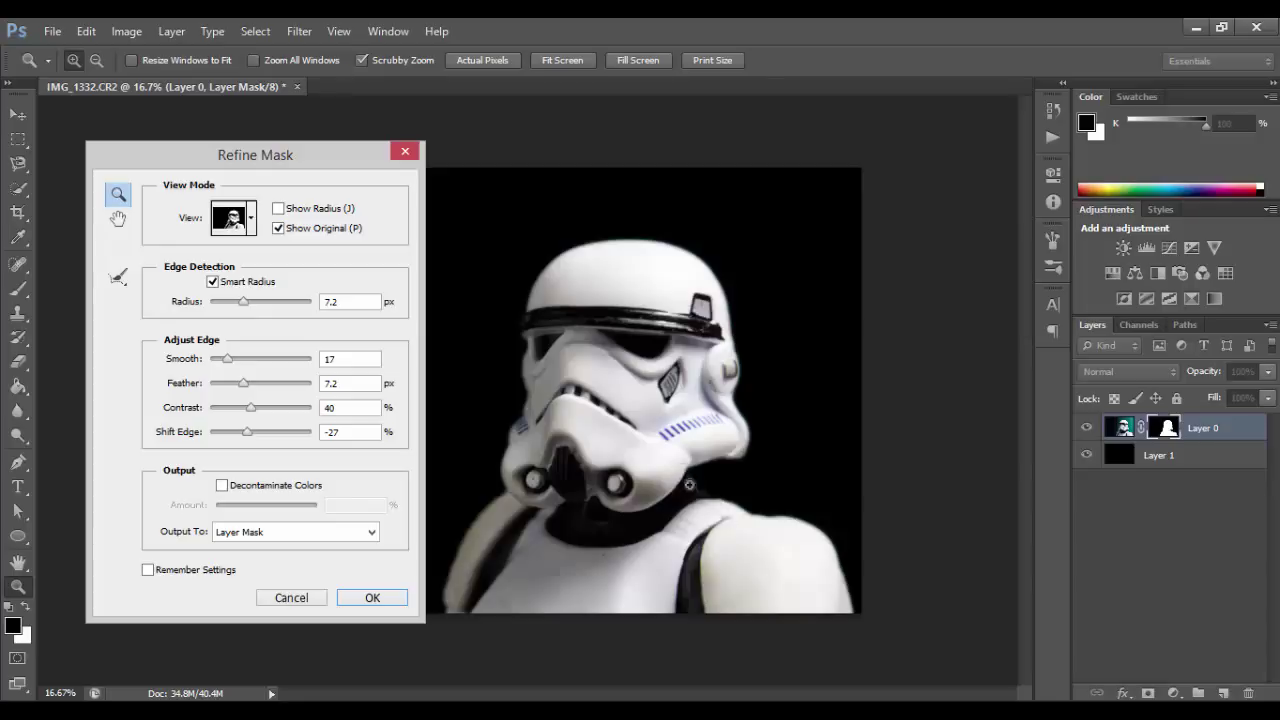
{"action": "left_click", "coordinate": [279, 229]}
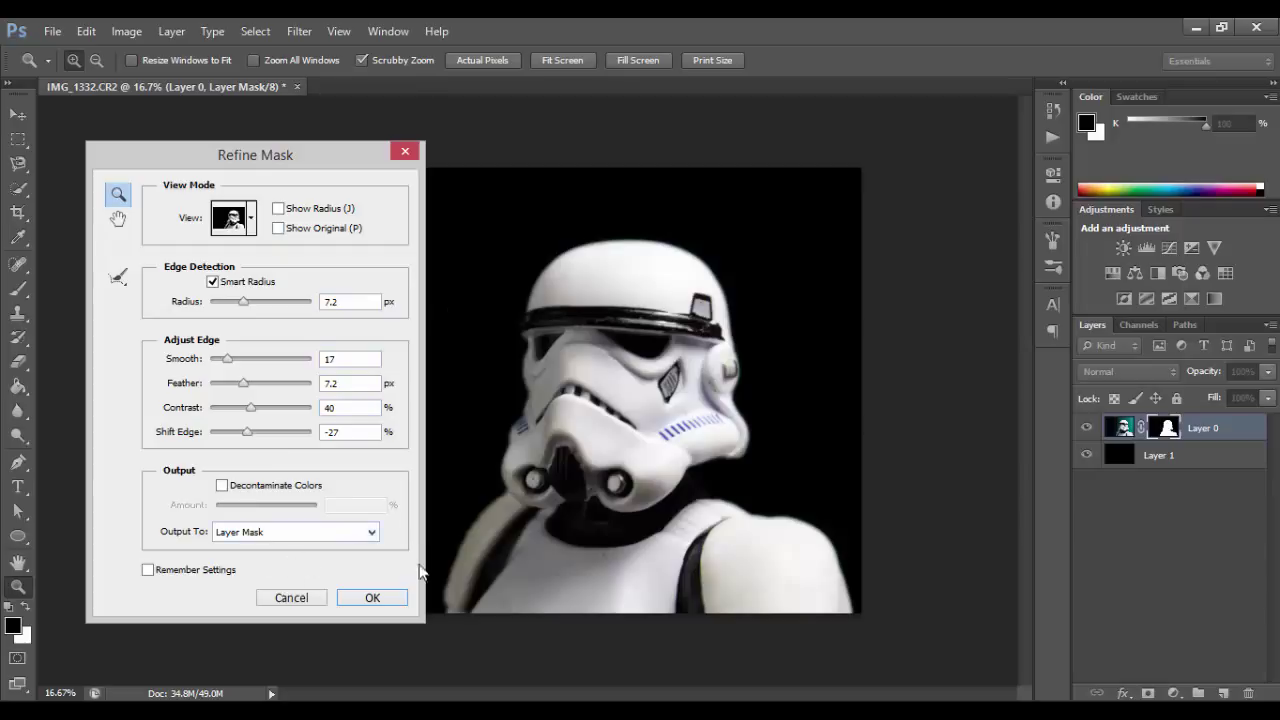
{"action": "left_click", "coordinate": [373, 598]}
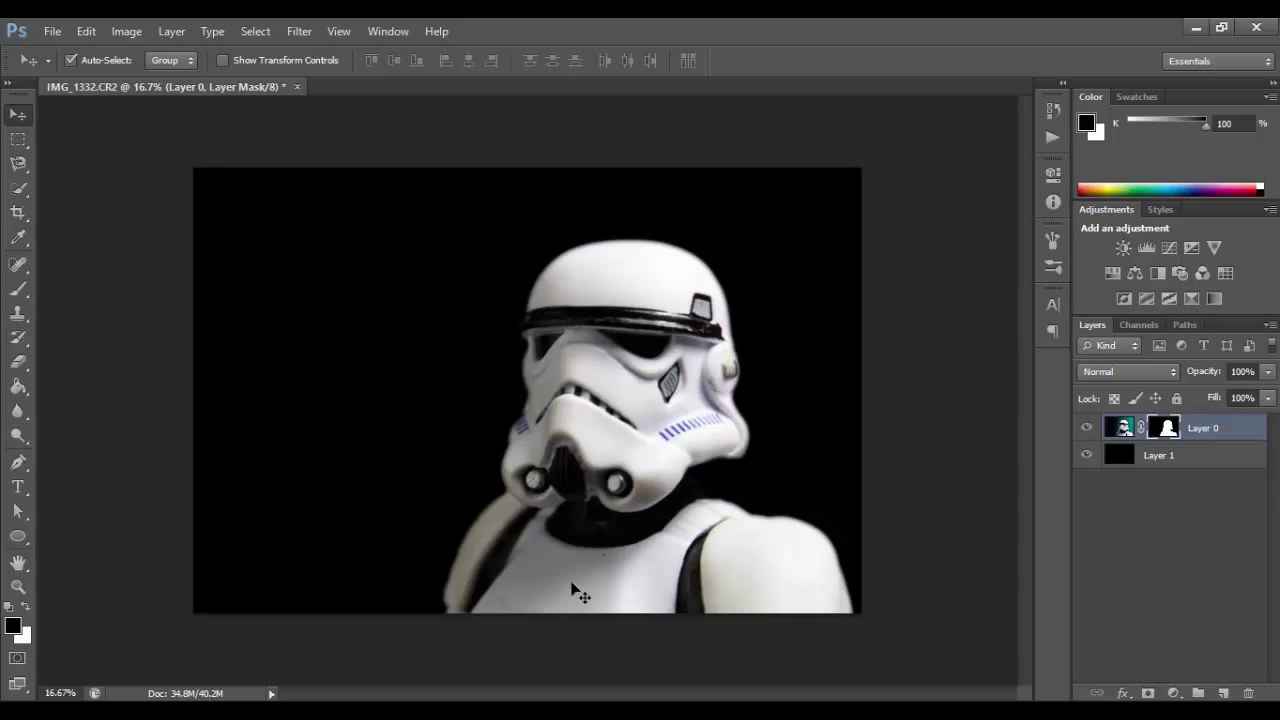
{"action": "mouse_move", "coordinate": [649, 402]}
{"action": "left_mouse_down"}
{"action": "mouse_move", "coordinate": [664, 346]}
{"action": "mouse_move", "coordinate": [686, 360]}
{"action": "mouse_move", "coordinate": [665, 345]}
{"action": "mouse_move", "coordinate": [672, 360]}
{"action": "mouse_move", "coordinate": [641, 397]}
{"action": "left_mouse_up"}
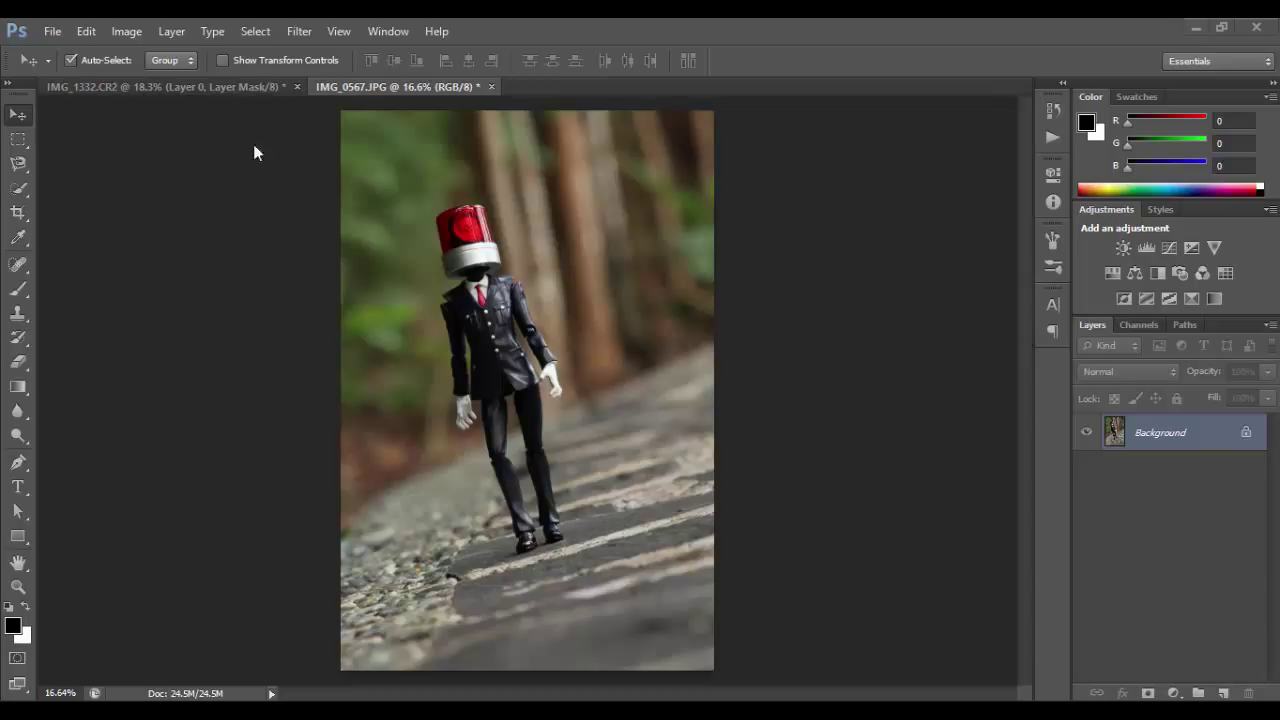
Step: Examine the direct image adjustments and the adjustment layer types available for the IMG_0567.JPG photo
{"action": "left_click", "coordinate": [125, 31]}
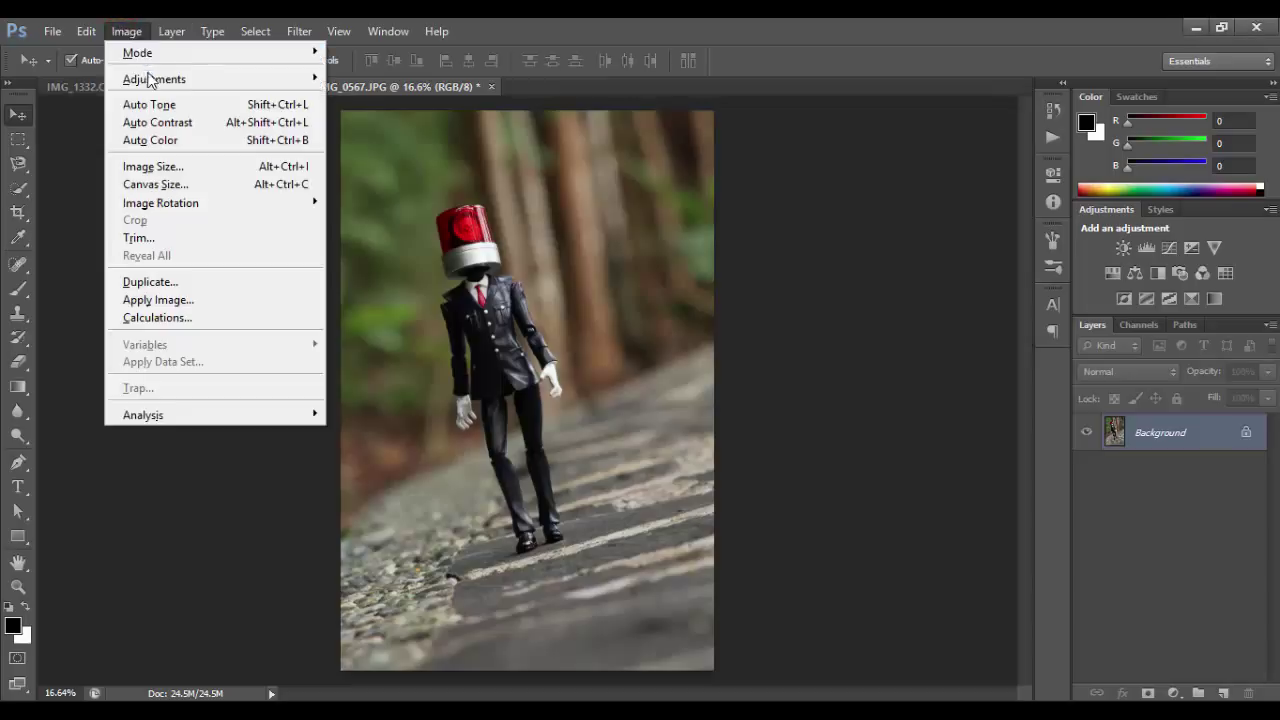
{"action": "mouse_move", "coordinate": [151, 81]}
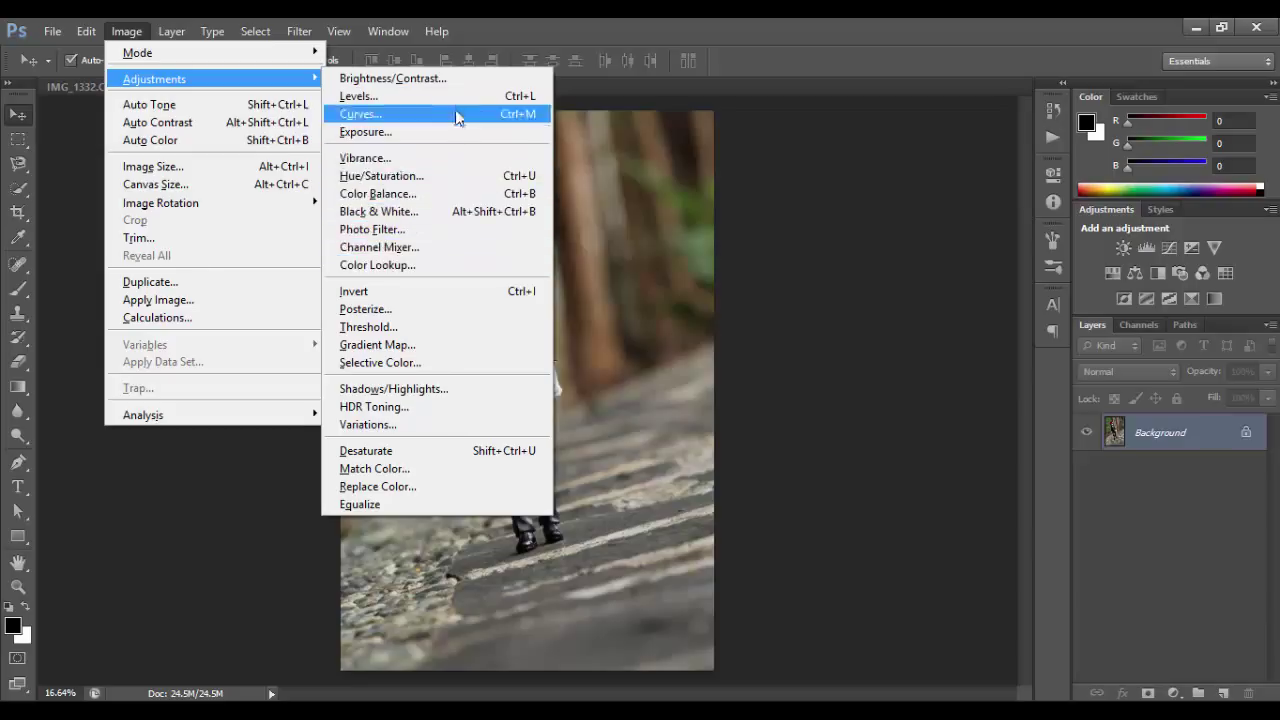
{"action": "left_click", "coordinate": [127, 31]}
{"action": "left_click", "coordinate": [127, 31]}
{"action": "left_click", "coordinate": [162, 78]}
{"action": "left_click", "coordinate": [132, 32]}
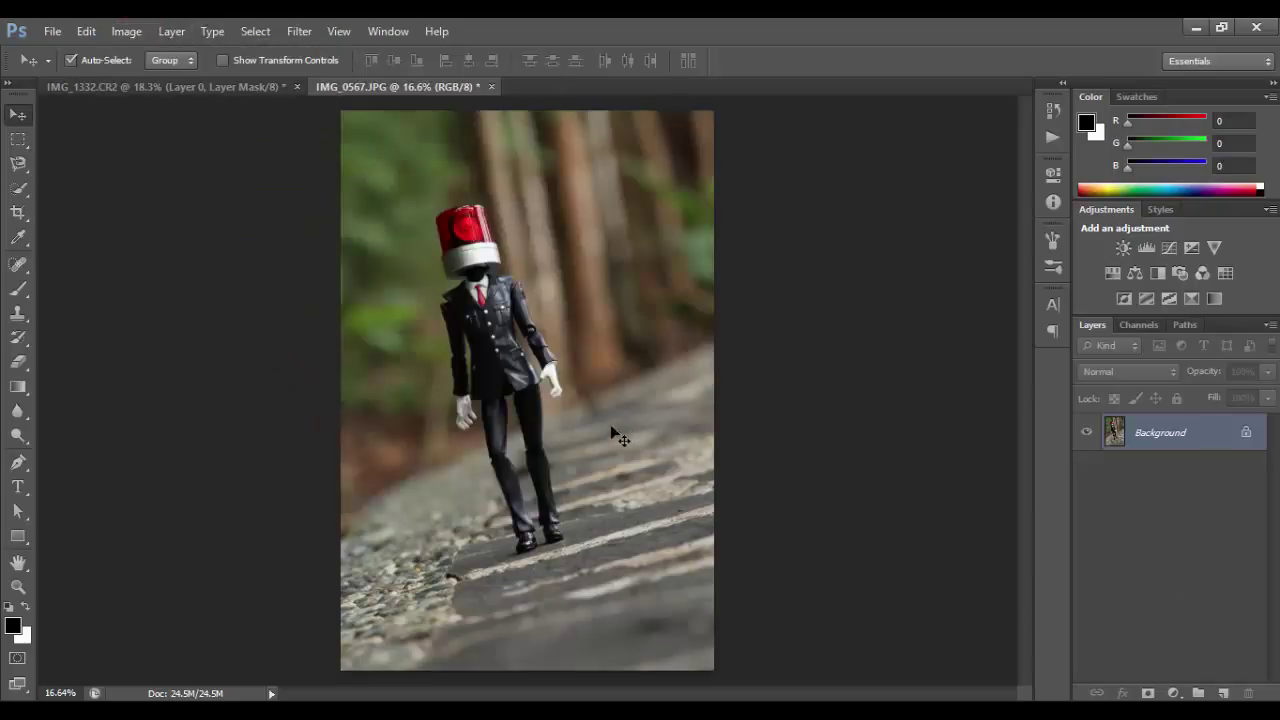
{"action": "left_click", "coordinate": [1172, 692]}
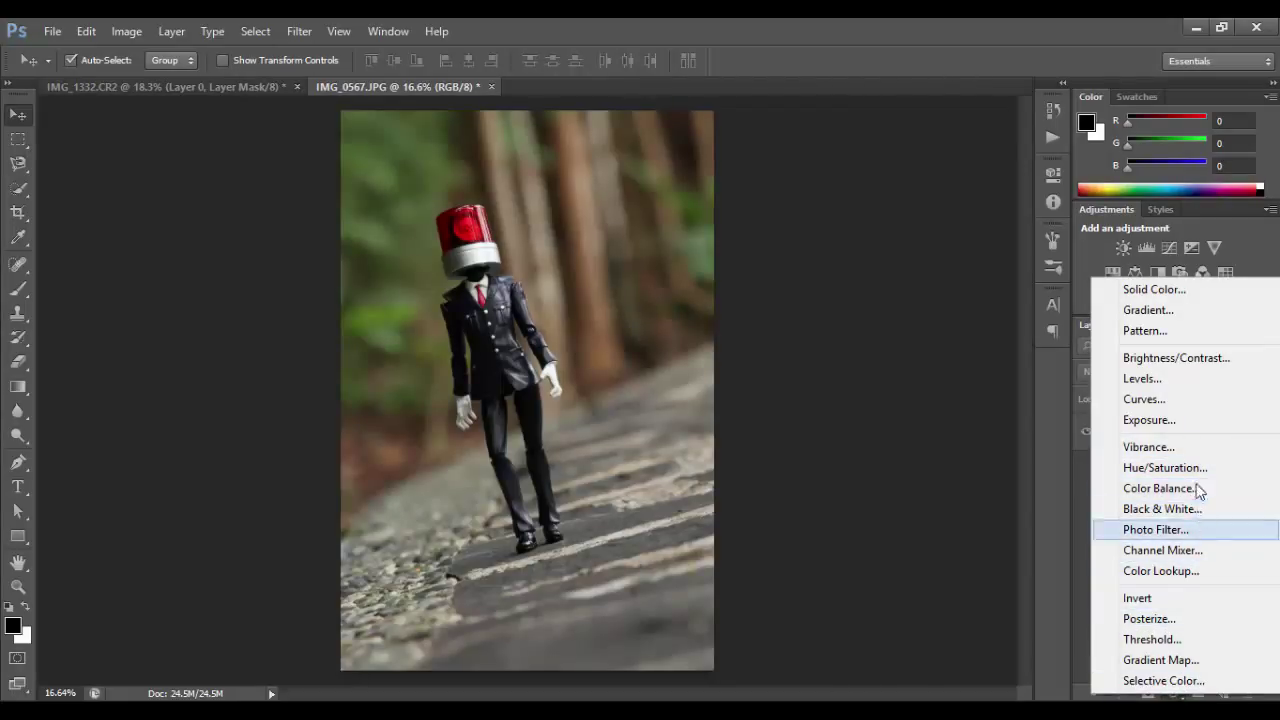
{"action": "left_click", "coordinate": [905, 406]}
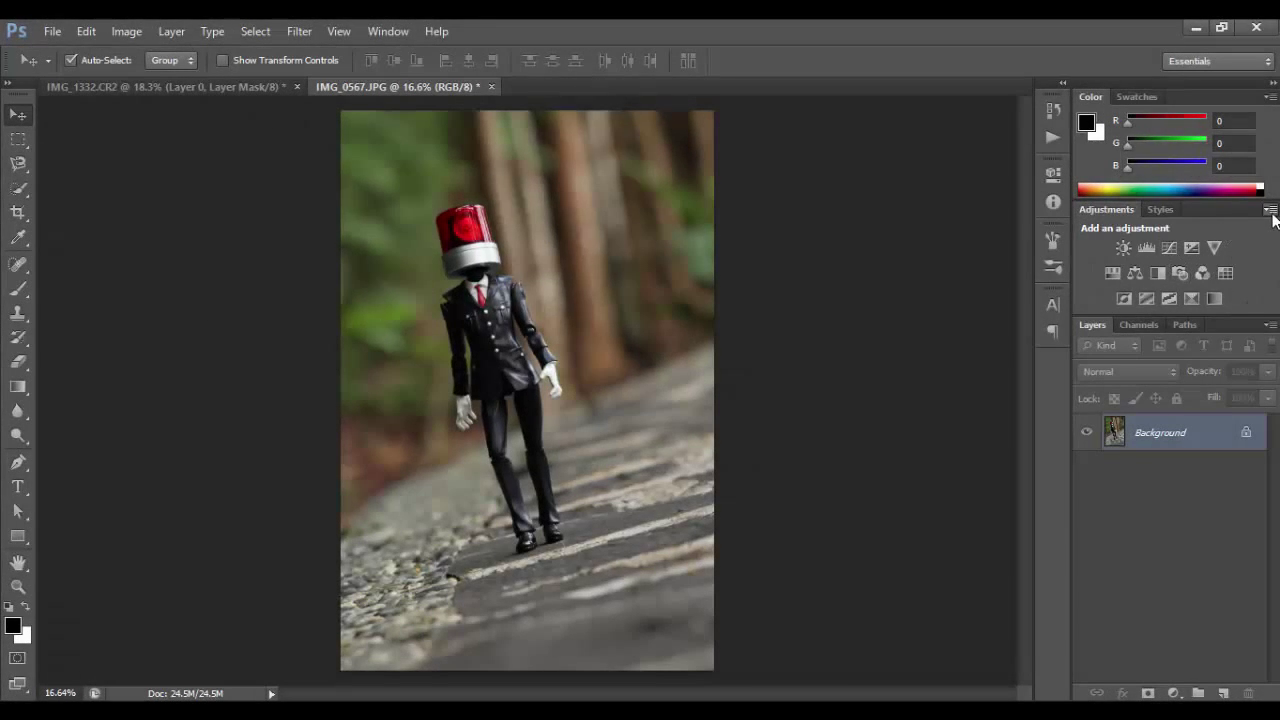
Step: Close the Adjustments panel and bring it back into the workspace
{"action": "left_click", "coordinate": [1270, 211]}
{"action": "left_click", "coordinate": [1149, 606]}
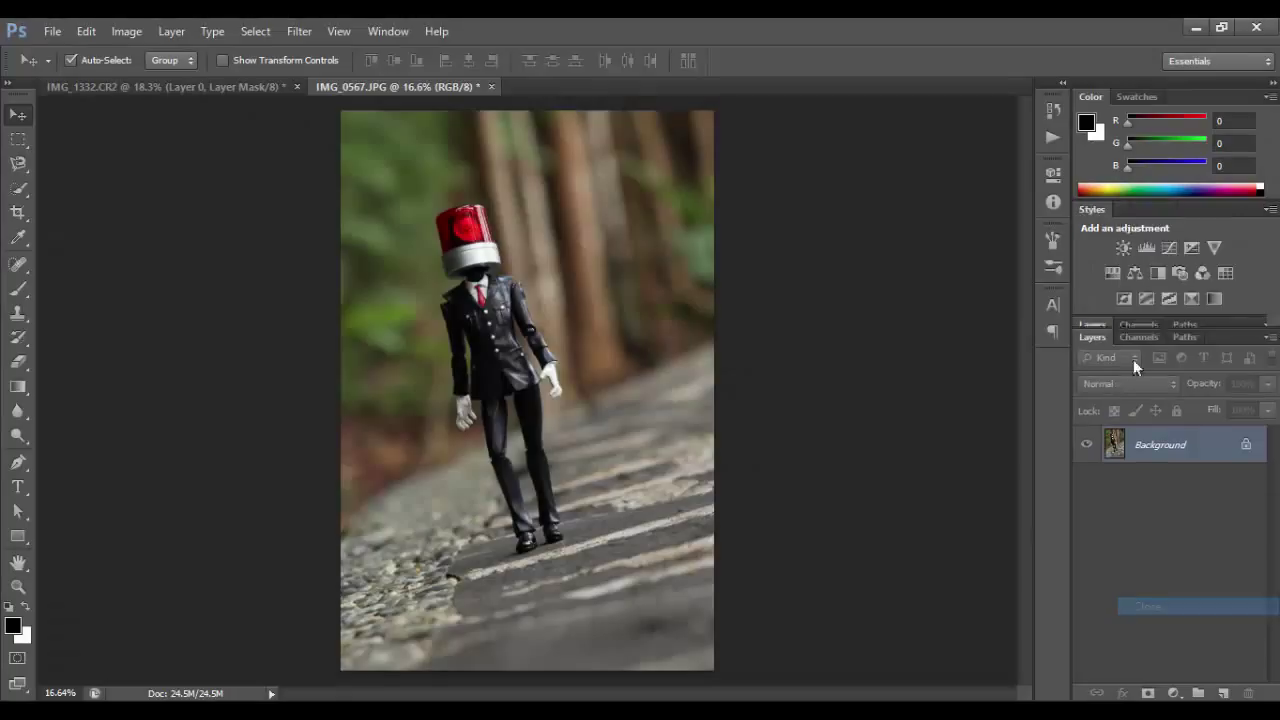
{"action": "left_click", "coordinate": [388, 31]}
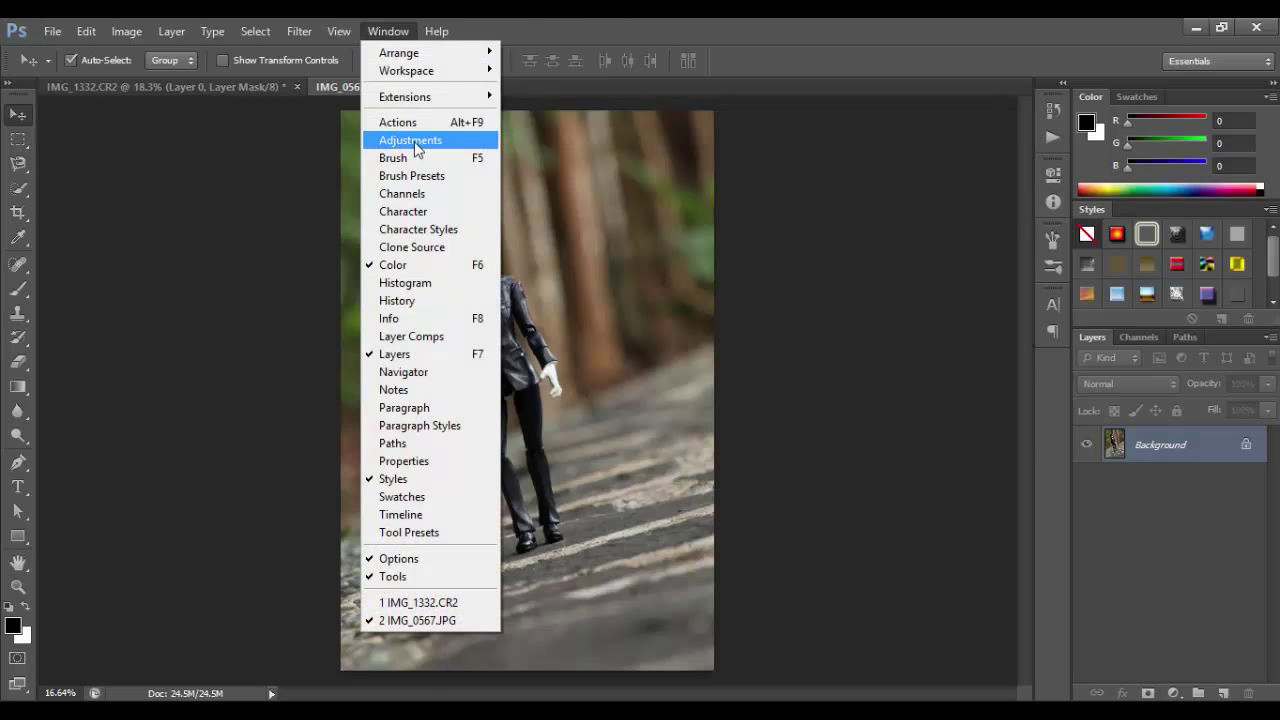
{"action": "left_click", "coordinate": [412, 141]}
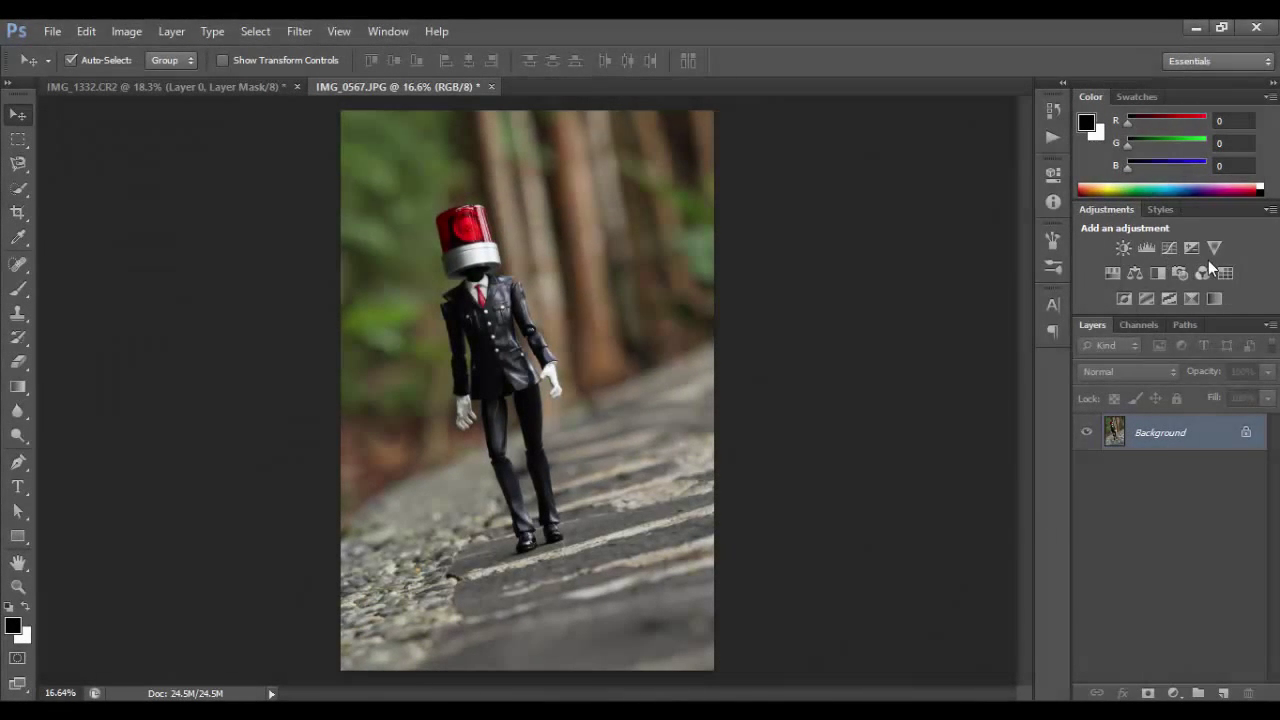
Step: Add a Brightness/Contrast adjustment layer with Brightness 24 and Contrast 15, and compare the photo with and without it
{"action": "left_click", "coordinate": [1173, 692]}
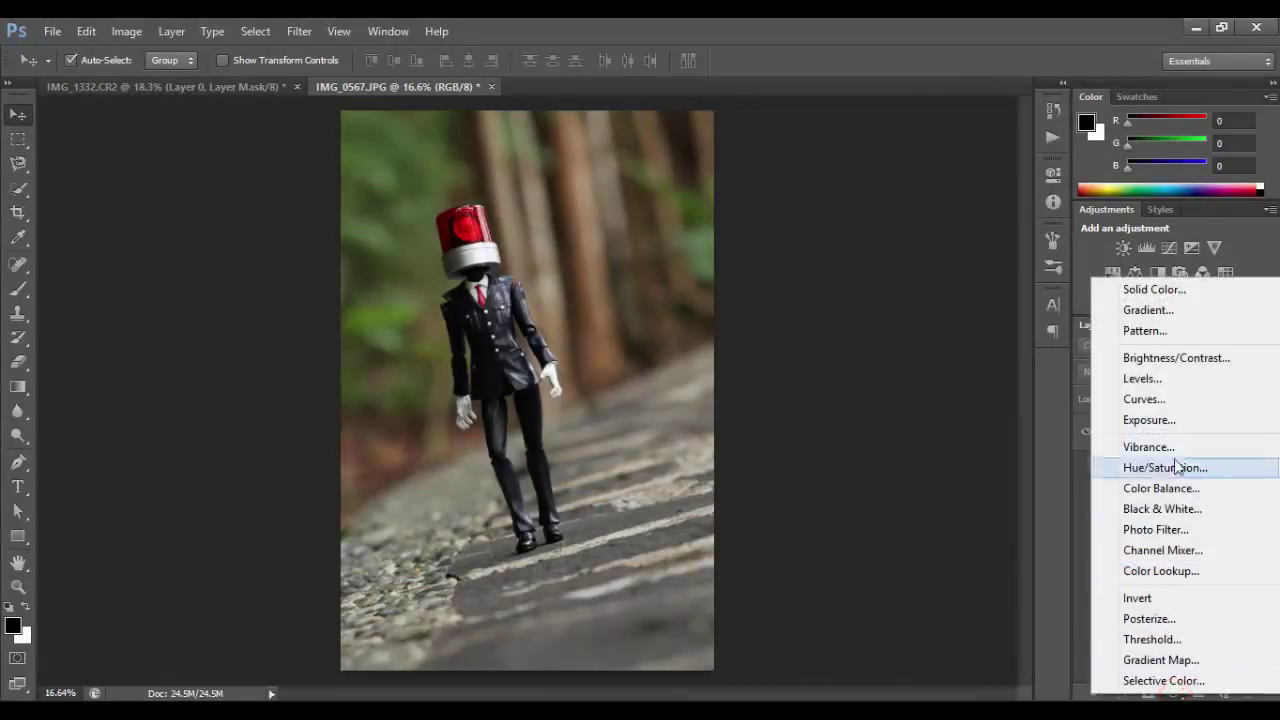
{"action": "left_click", "coordinate": [1182, 358]}
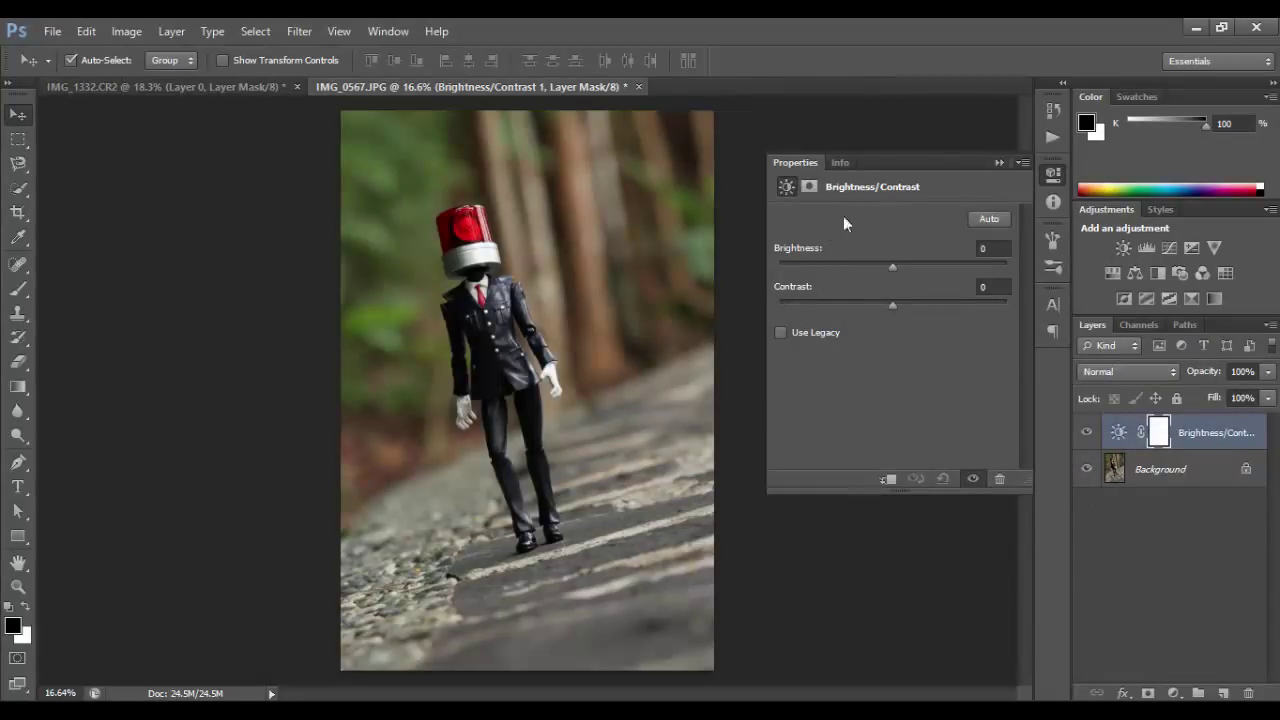
{"action": "mouse_move", "coordinate": [899, 266]}
{"action": "left_mouse_down"}
{"action": "mouse_move", "coordinate": [909, 269]}
{"action": "mouse_move", "coordinate": [895, 305]}
{"action": "mouse_move", "coordinate": [909, 306]}
{"action": "mouse_move", "coordinate": [914, 269]}
{"action": "left_mouse_up"}
{"action": "left_click", "coordinate": [897, 307]}
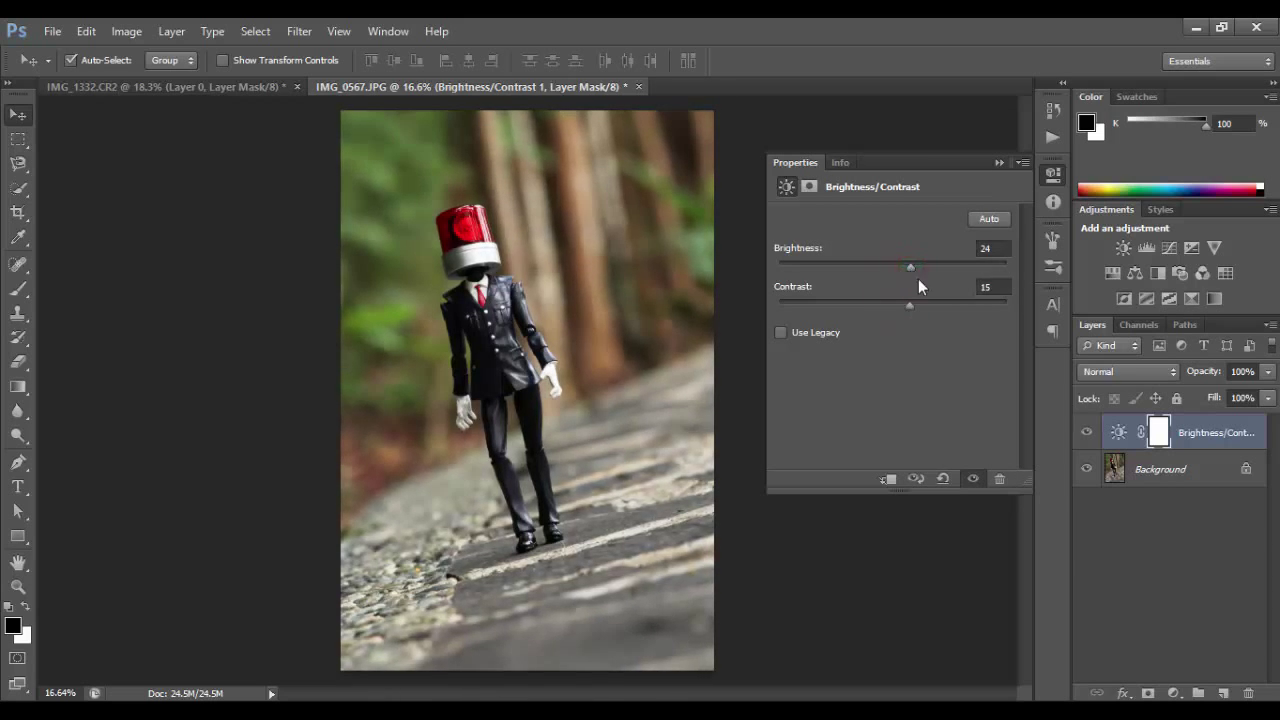
{"action": "left_click", "coordinate": [999, 163]}
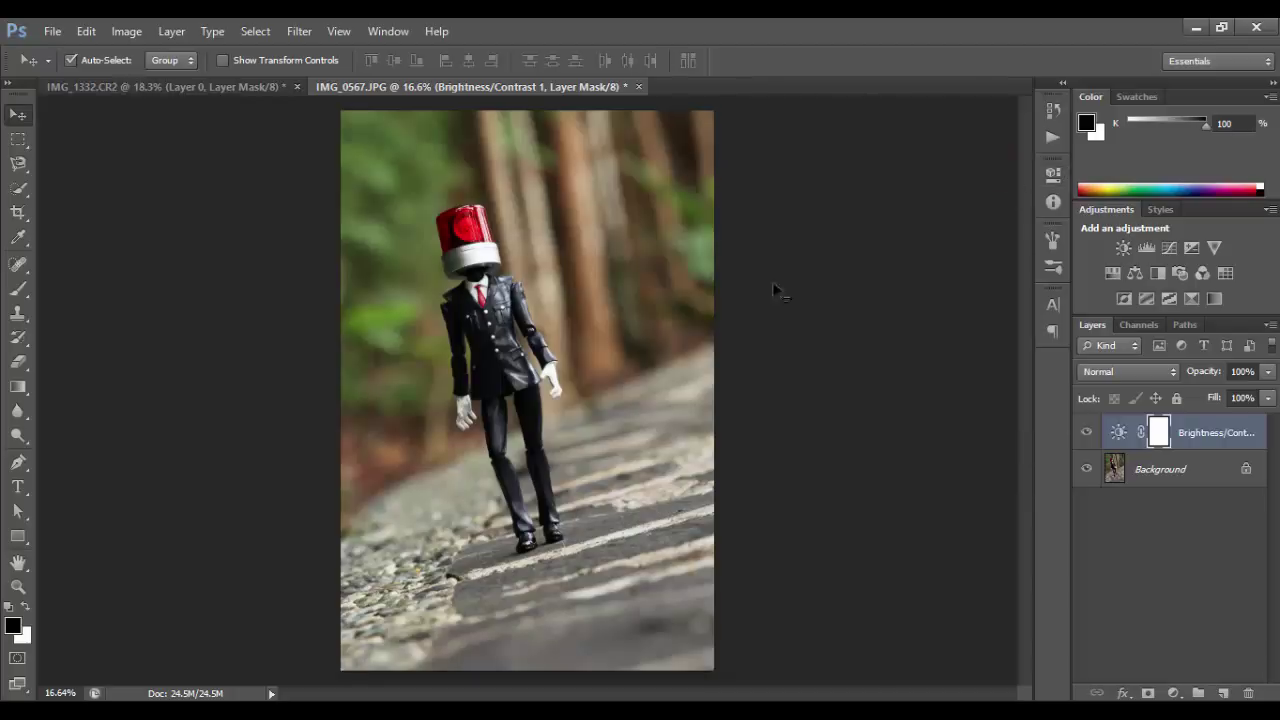
{"action": "left_click", "coordinate": [1088, 434]}
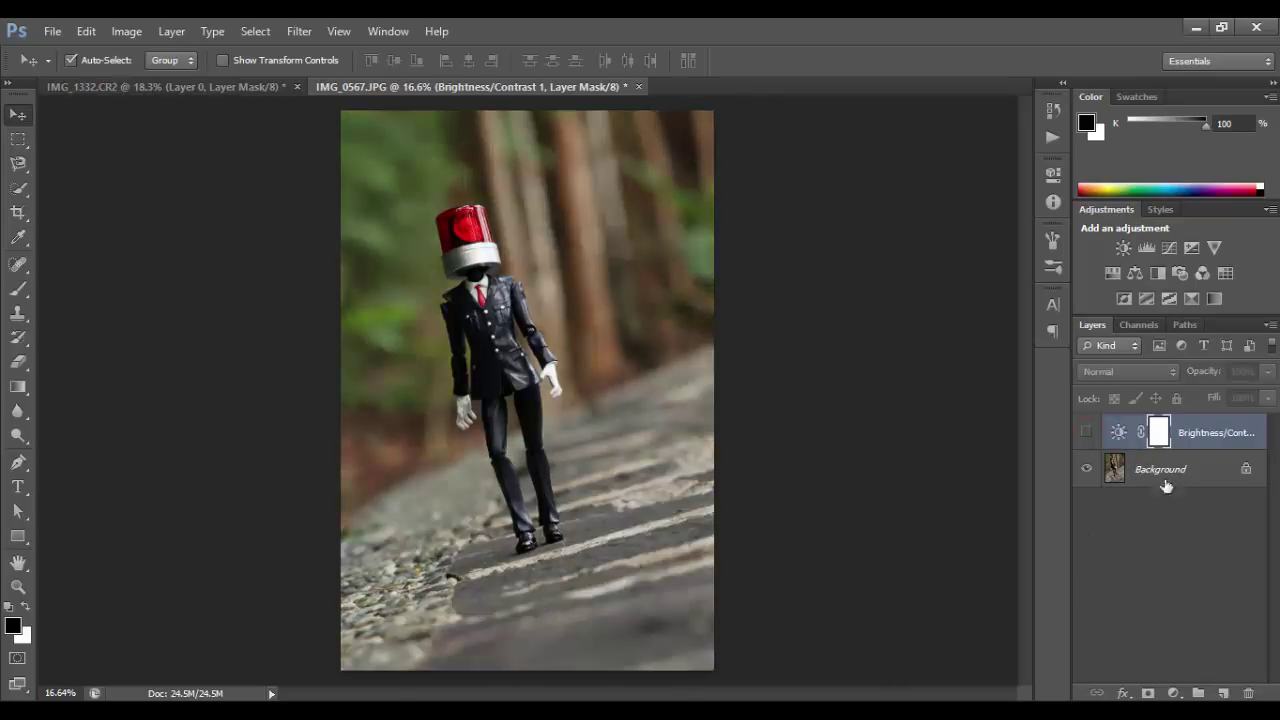
{"action": "left_click", "coordinate": [1088, 434]}
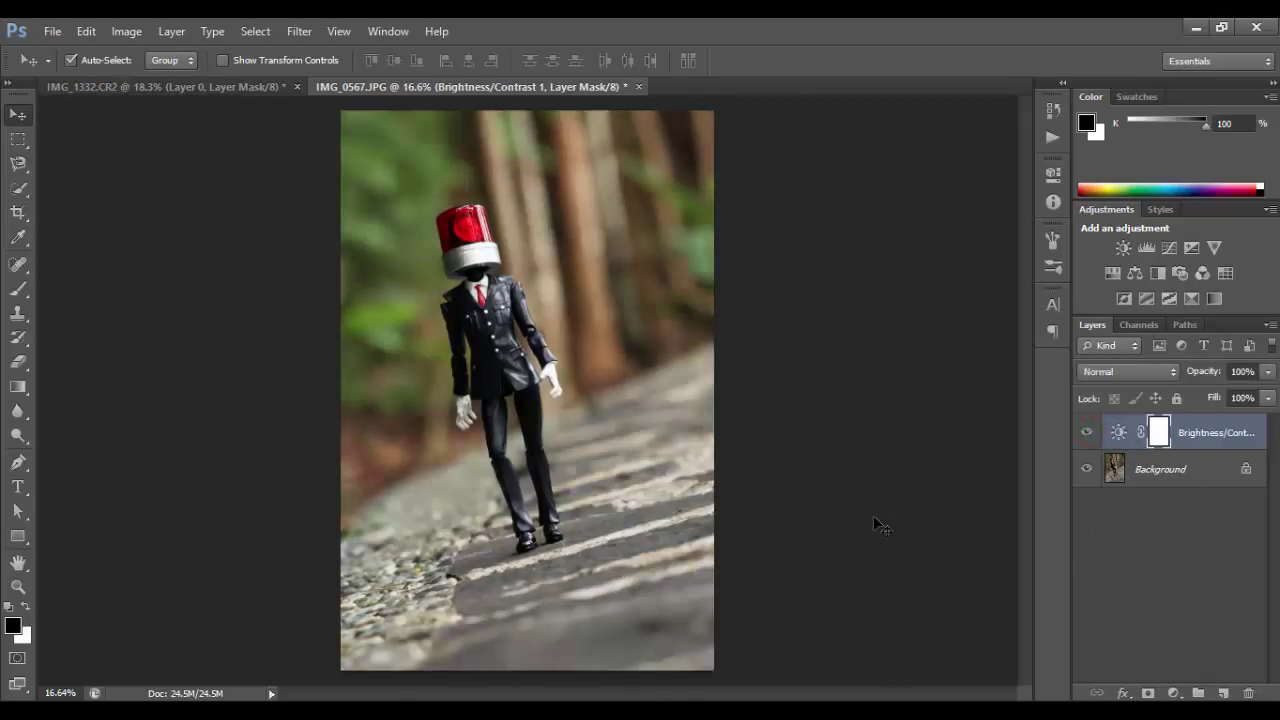
Step: Replace the Brightness/Contrast adjustment layer with a Hue/Saturation adjustment layer at Saturation -100
{"action": "left_click_drag", "start_coordinate": [1188, 432], "coordinate": [1249, 636]}
{"action": "left_click_drag", "start_coordinate": [1255, 688], "coordinate": [1248, 692]}
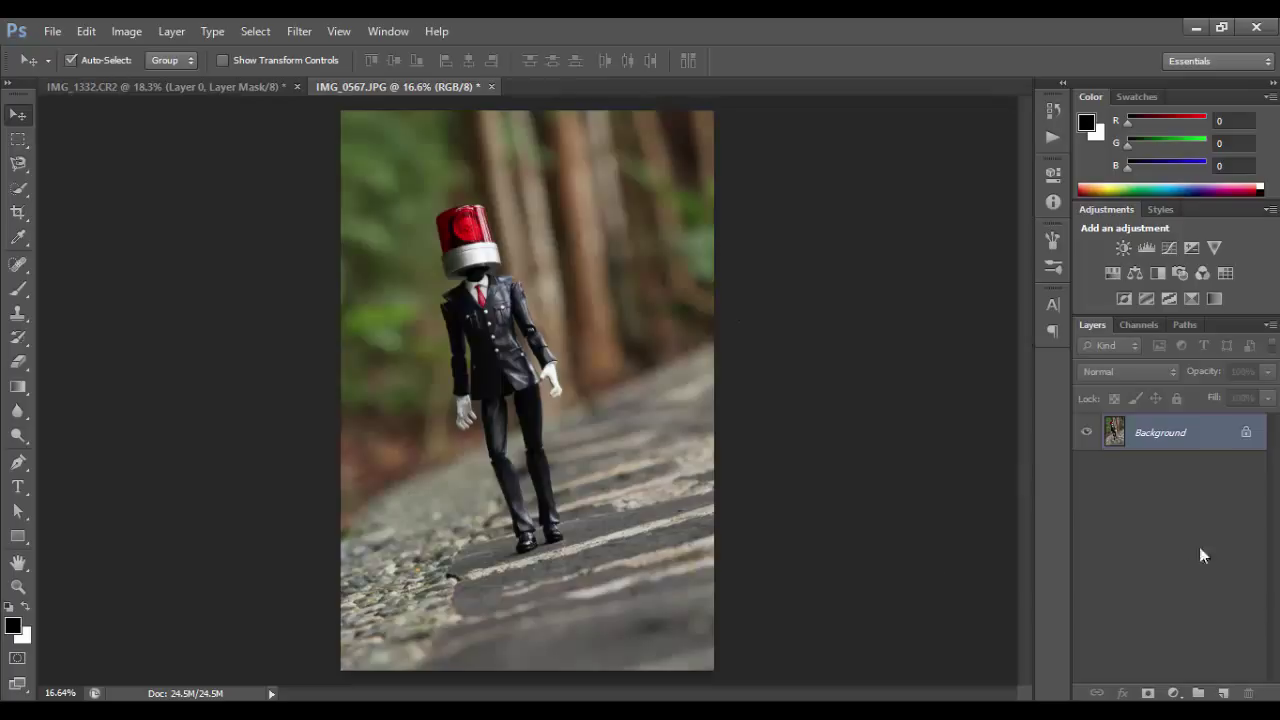
{"action": "left_click", "coordinate": [1174, 692]}
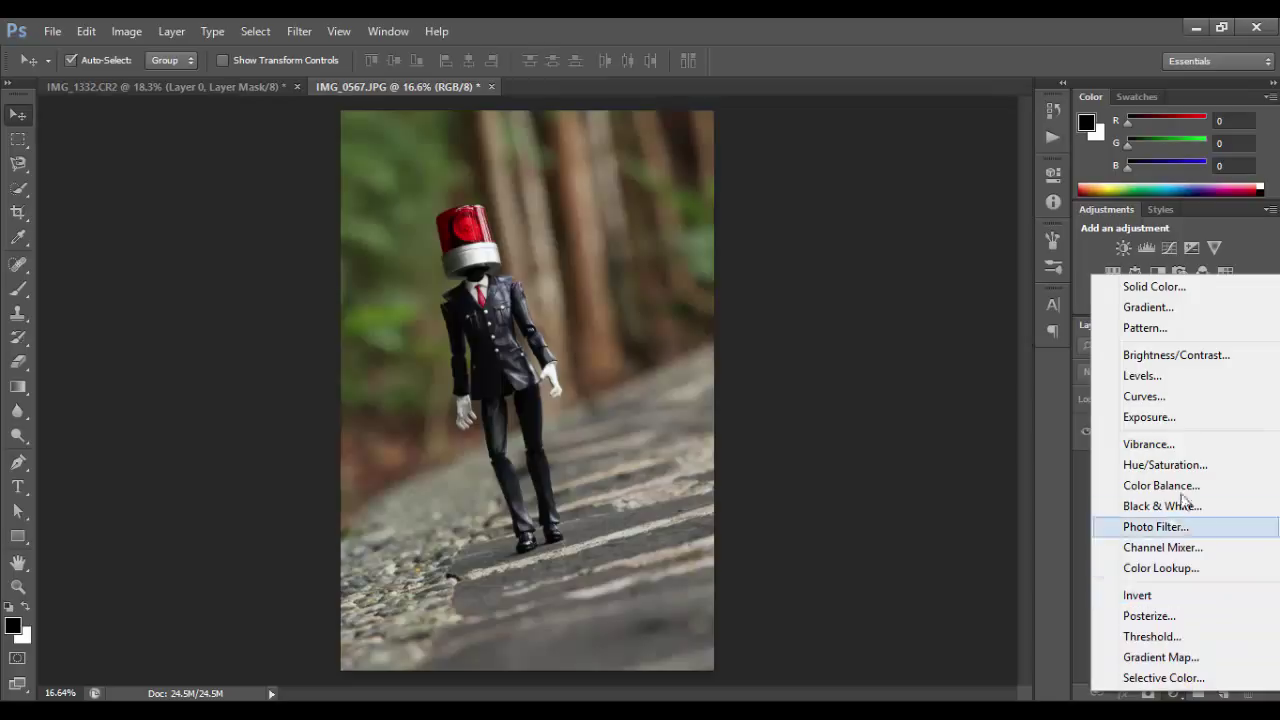
{"action": "left_click", "coordinate": [1178, 464]}
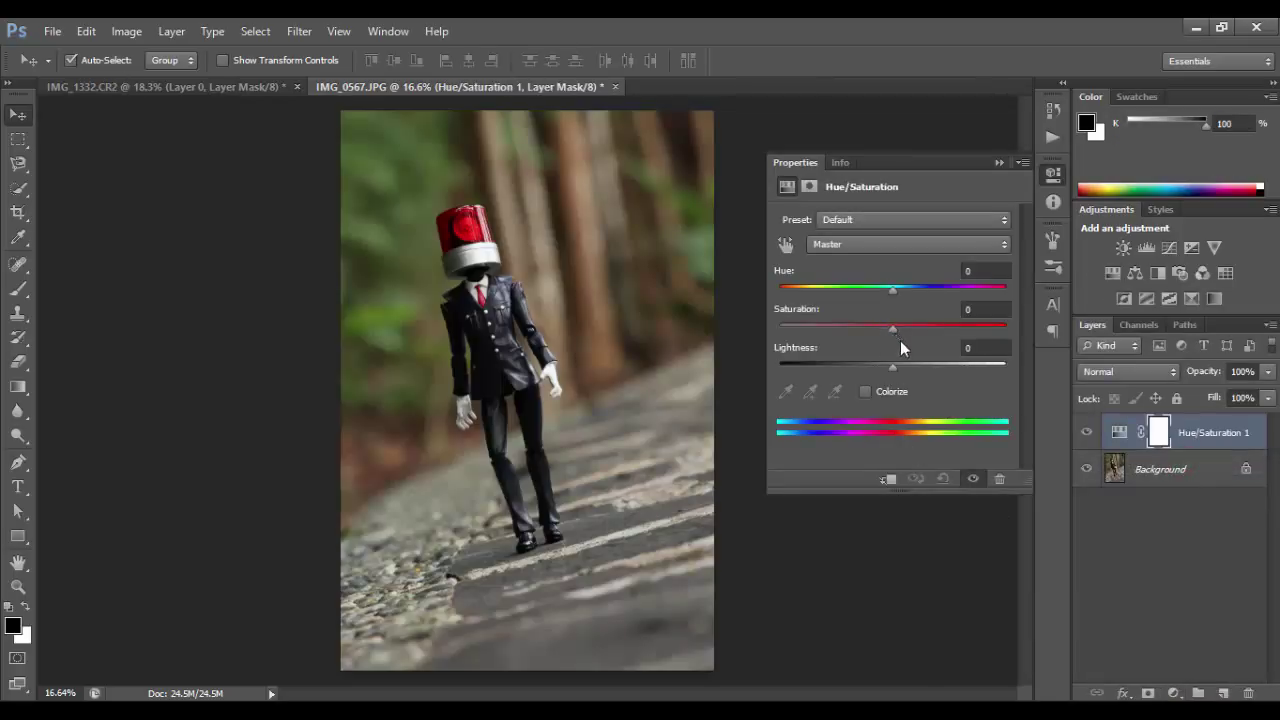
{"action": "left_click_drag", "start_coordinate": [892, 327], "coordinate": [696, 349]}
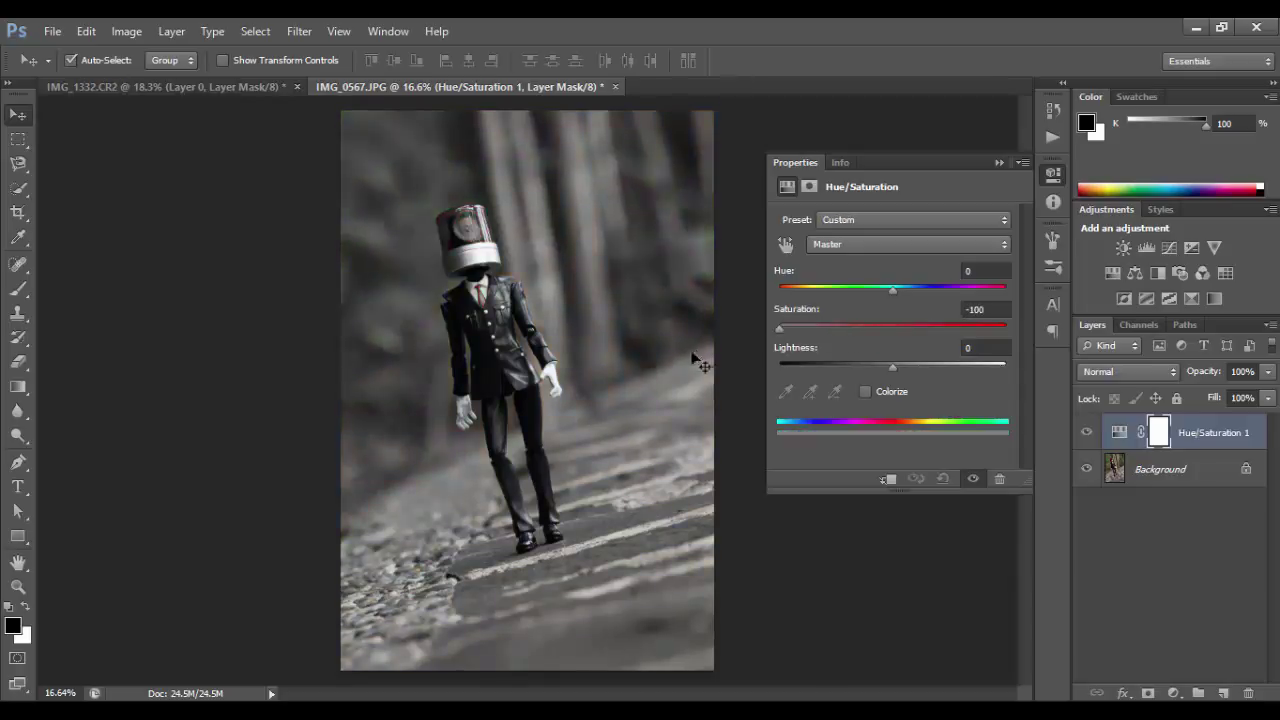
{"action": "left_click", "coordinate": [999, 163]}
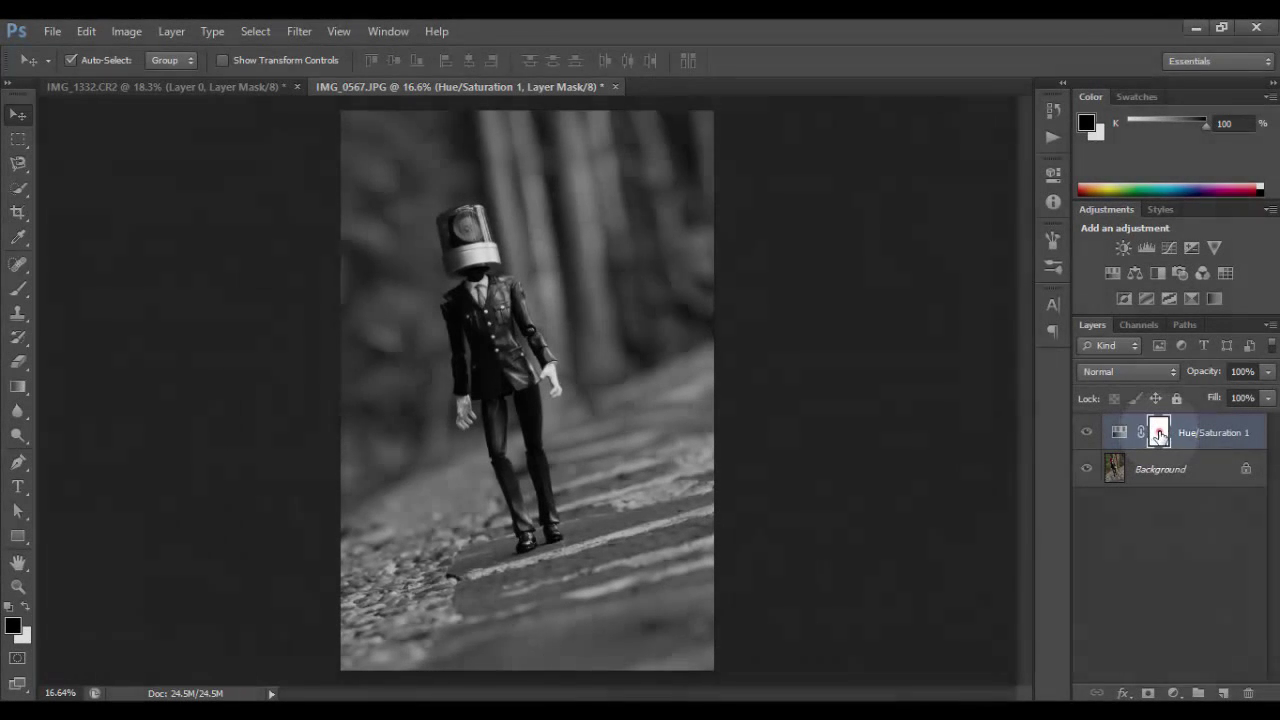
Step: Paint black on the Hue/Saturation layer mask over the lamp head to restore its red, and clean up its edges with white
{"action": "left_click", "coordinate": [1155, 432]}
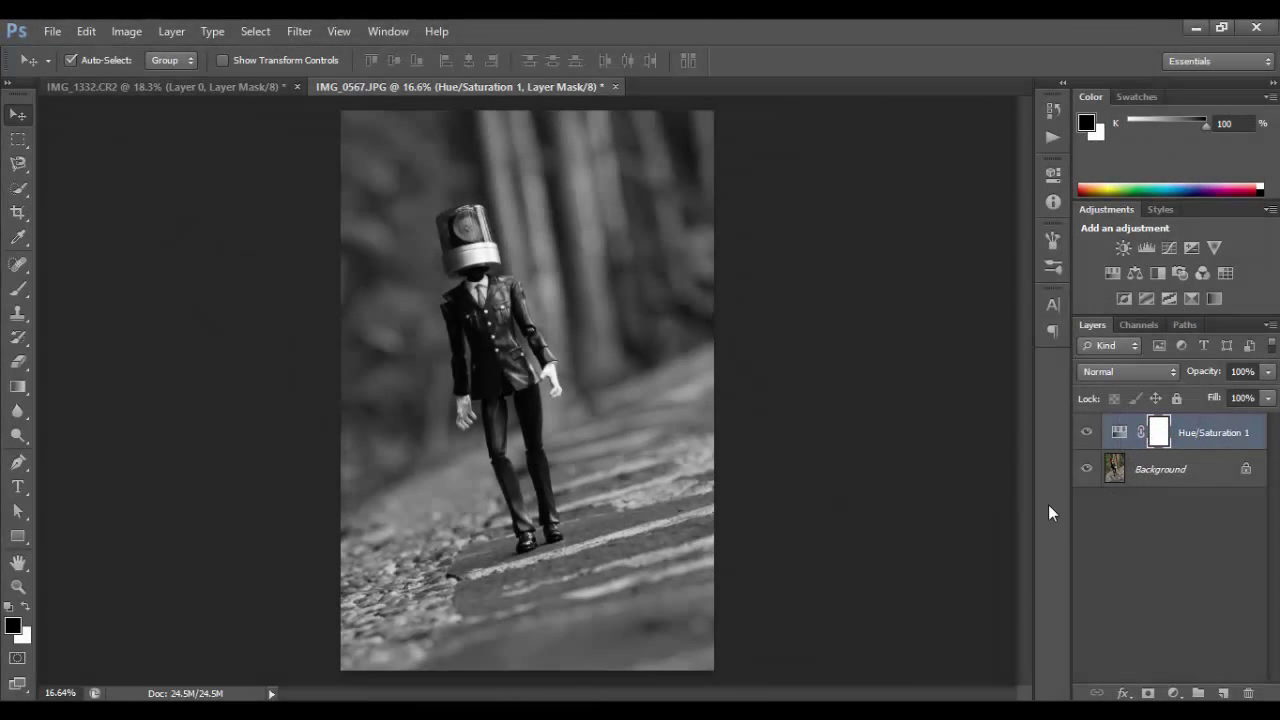
{"action": "left_click", "coordinate": [18, 290]}
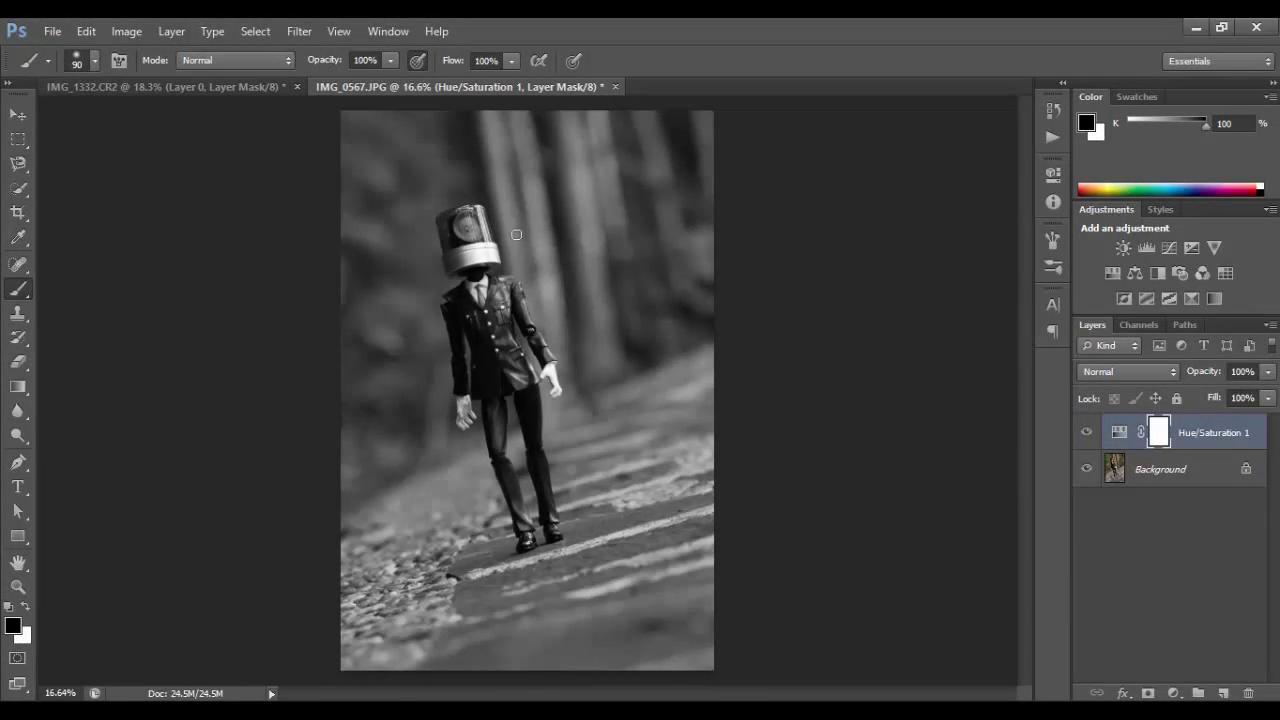
{"action": "scroll", "coordinate": [497, 257], "scroll_direction": "up", "scroll_amount": 2}
{"action": "scroll", "coordinate": [497, 257], "scroll_direction": "up", "scroll_amount": 2}
{"action": "mouse_move", "coordinate": [468, 330]}
{"action": "left_mouse_down"}
{"action": "mouse_move", "coordinate": [457, 277]}
{"action": "mouse_move", "coordinate": [417, 387]}
{"action": "mouse_move", "coordinate": [392, 311]}
{"action": "mouse_move", "coordinate": [438, 277]}
{"action": "mouse_move", "coordinate": [394, 293]}
{"action": "mouse_move", "coordinate": [478, 290]}
{"action": "mouse_move", "coordinate": [458, 355]}
{"action": "mouse_move", "coordinate": [493, 314]}
{"action": "mouse_move", "coordinate": [478, 282]}
{"action": "mouse_move", "coordinate": [513, 338]}
{"action": "mouse_move", "coordinate": [458, 275]}
{"action": "mouse_move", "coordinate": [402, 307]}
{"action": "mouse_move", "coordinate": [397, 332]}
{"action": "mouse_move", "coordinate": [508, 336]}
{"action": "left_mouse_up"}
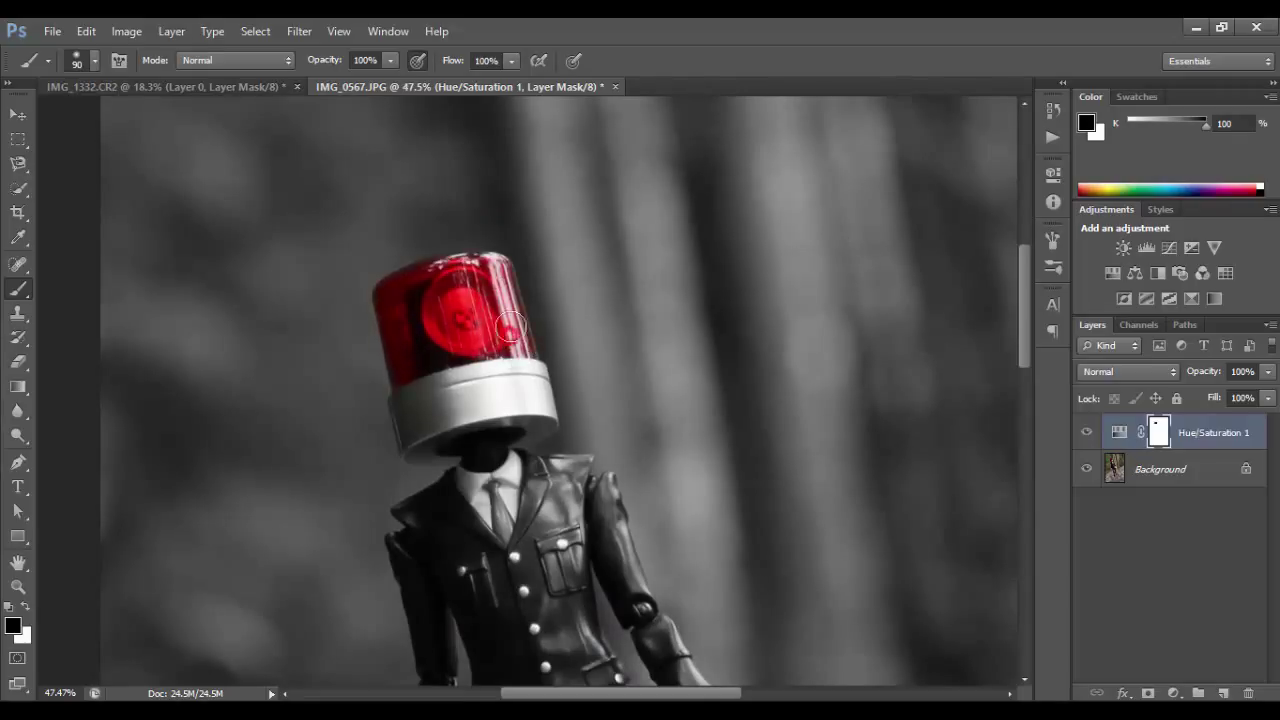
{"action": "scroll", "coordinate": [329, 352], "scroll_direction": "up", "scroll_amount": 2}
{"action": "key", "text": "x"}
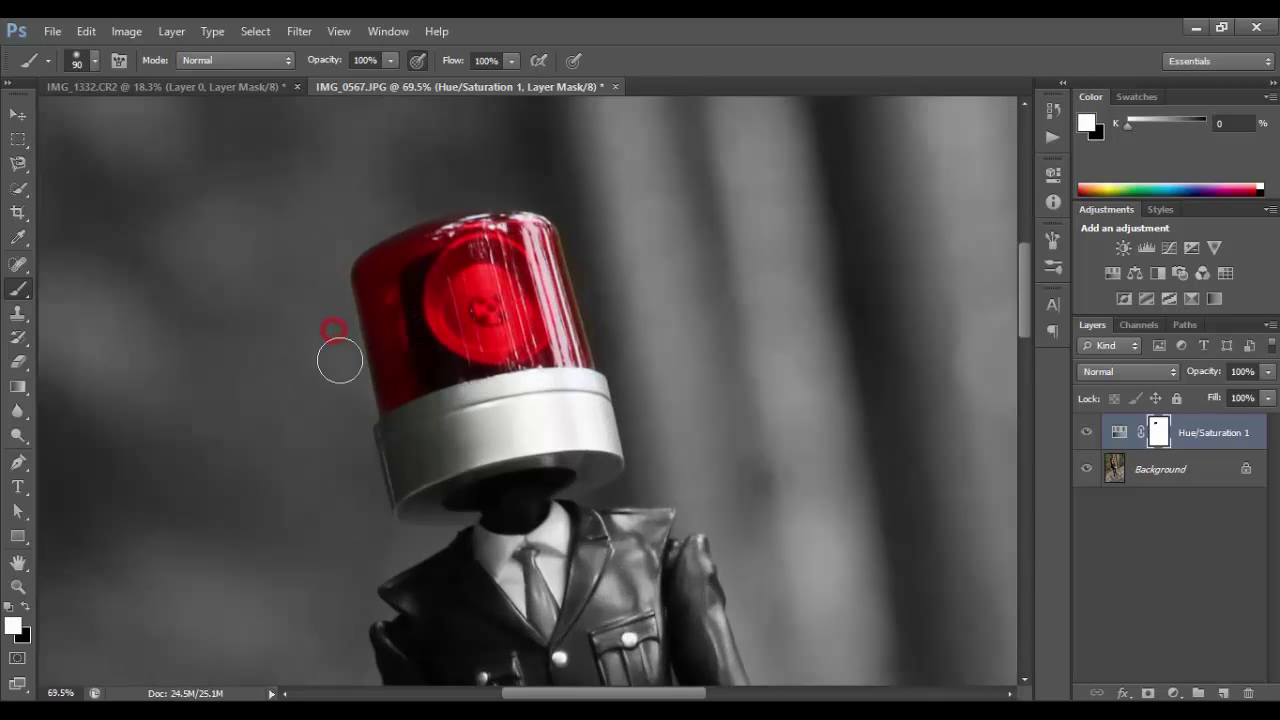
Step: Restore the red of the figure's tie by painting the Hue/Saturation mask black, reducing the brush size to 10
{"action": "scroll", "coordinate": [538, 360], "scroll_direction": "up", "scroll_amount": 3}
{"action": "key", "text": "bracketleft"}
{"action": "key", "text": "bracketleft"}
{"action": "key", "text": "bracketleft"}
{"action": "key", "text": "bracketleft"}
{"action": "key", "text": "bracketleft"}
{"action": "key", "text": "bracketleft"}
{"action": "key", "text": "bracketleft"}
{"action": "key", "text": "x"}
{"action": "mouse_move", "coordinate": [485, 365]}
{"action": "left_mouse_down"}
{"action": "mouse_move", "coordinate": [510, 449]}
{"action": "mouse_move", "coordinate": [468, 317]}
{"action": "mouse_move", "coordinate": [480, 312]}
{"action": "mouse_move", "coordinate": [461, 319]}
{"action": "mouse_move", "coordinate": [510, 438]}
{"action": "mouse_move", "coordinate": [511, 398]}
{"action": "left_mouse_up"}
{"action": "key", "text": "bracketleft"}
{"action": "key", "text": "bracketleft"}
{"action": "key", "text": "bracketleft"}
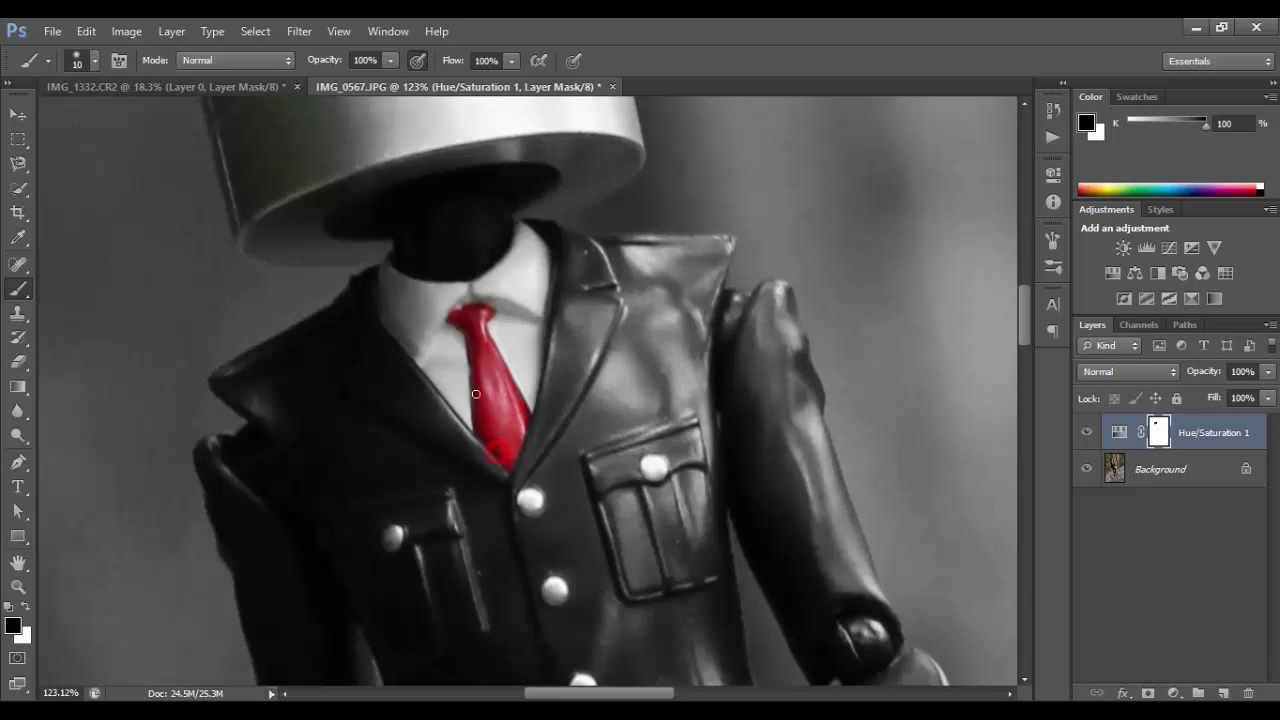
{"action": "scroll", "coordinate": [492, 355], "scroll_direction": "down", "scroll_amount": 4}
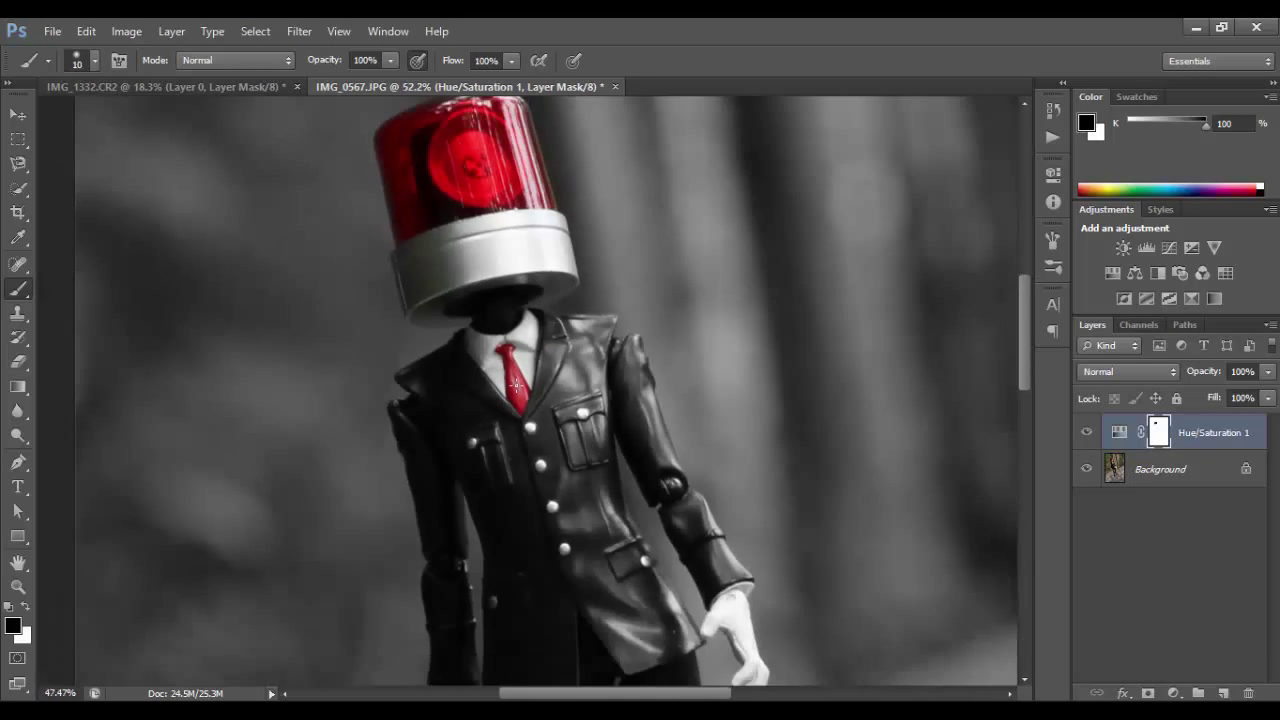
{"action": "scroll", "coordinate": [524, 408], "scroll_direction": "down", "scroll_amount": 1}
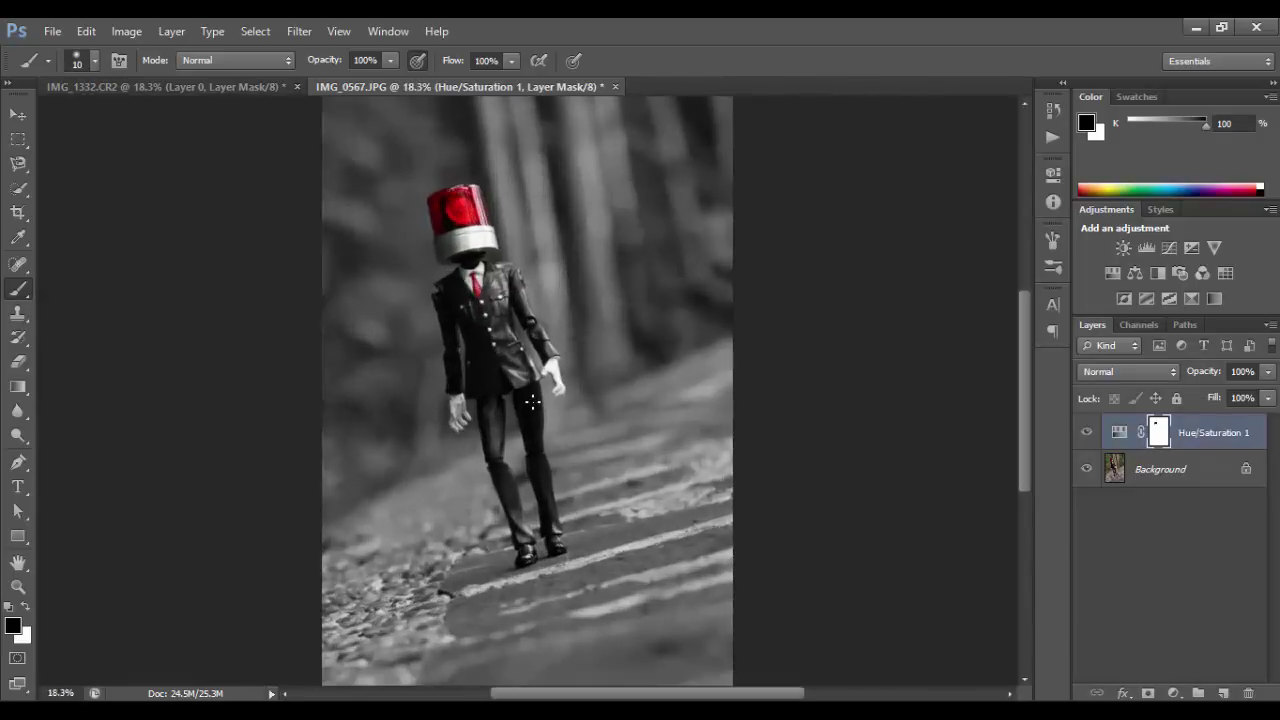
Step: Add a Levels adjustment layer above Hue/Saturation with midtones 1.03 and white input 248
{"action": "left_click", "coordinate": [1119, 433]}
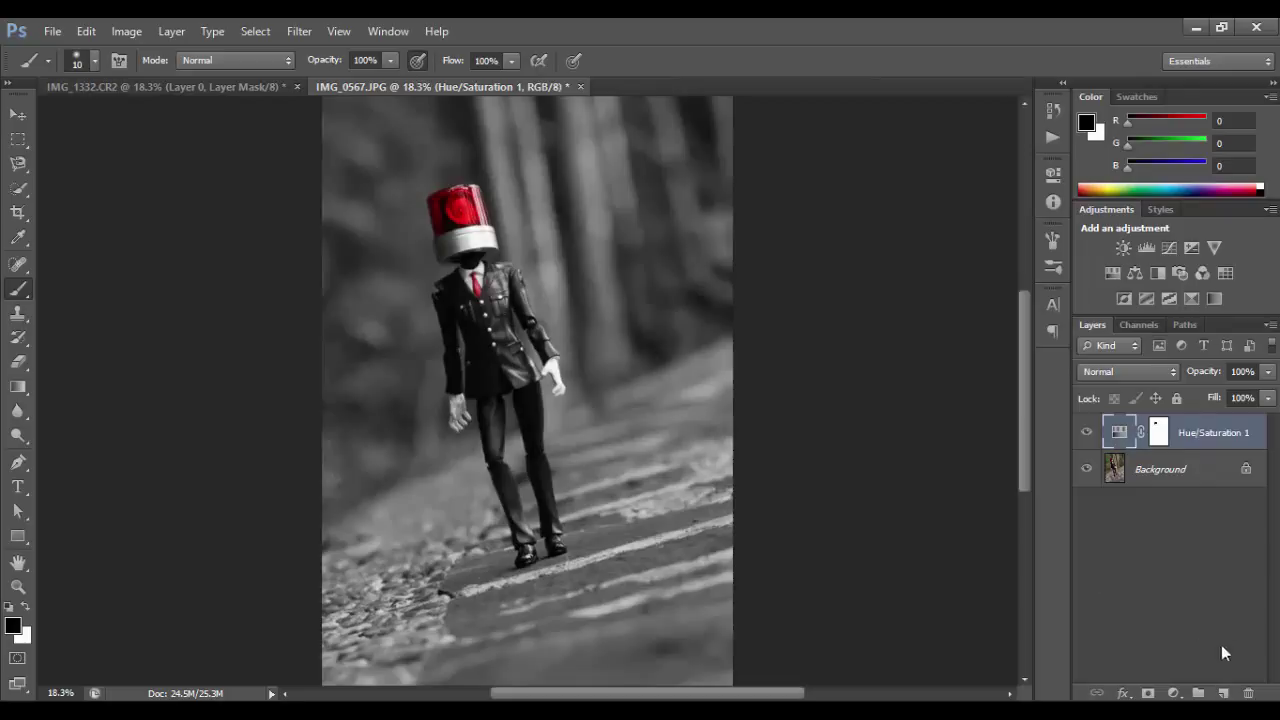
{"action": "left_click", "coordinate": [1174, 693]}
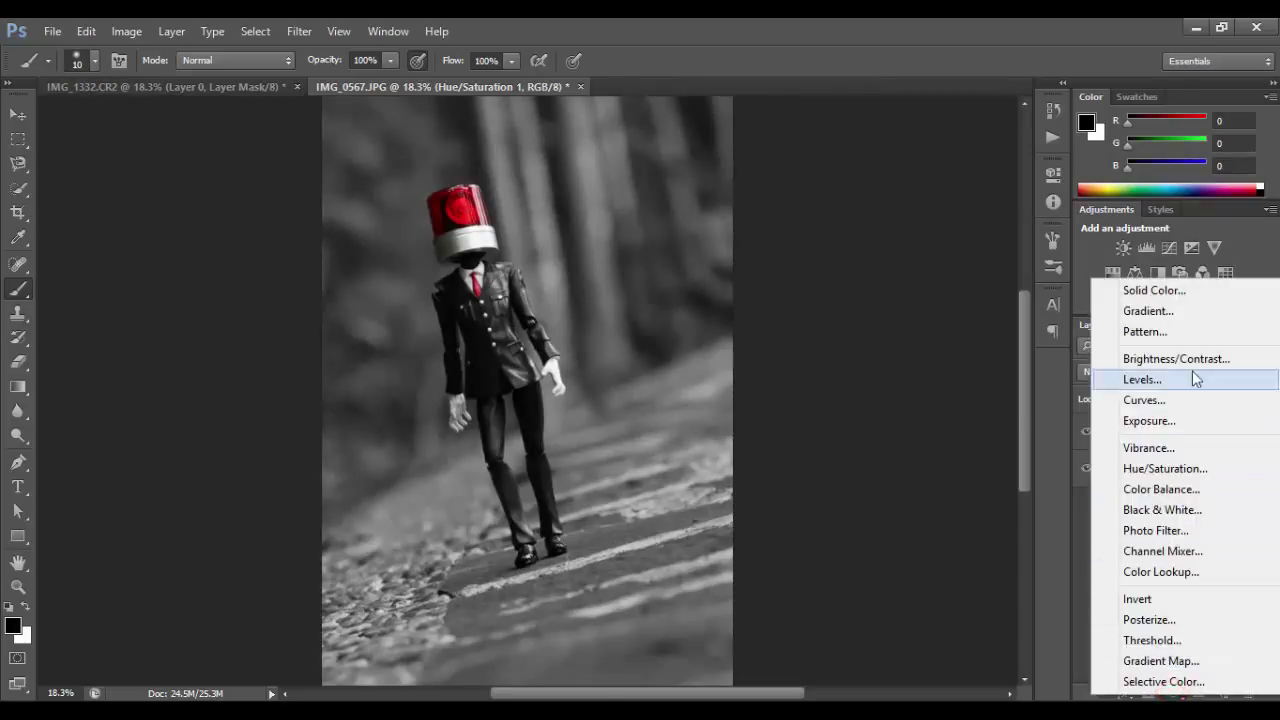
{"action": "left_click", "coordinate": [1177, 382]}
{"action": "mouse_move", "coordinate": [905, 355]}
{"action": "left_mouse_down"}
{"action": "mouse_move", "coordinate": [916, 352]}
{"action": "mouse_move", "coordinate": [903, 355]}
{"action": "left_mouse_up"}
{"action": "left_click_drag", "start_coordinate": [1008, 354], "coordinate": [1003, 354]}
{"action": "left_click", "coordinate": [1119, 432]}
Step: Add a Photo Filter adjustment layer using Warming Filter (85) at 48% density
{"action": "left_click", "coordinate": [1174, 693]}
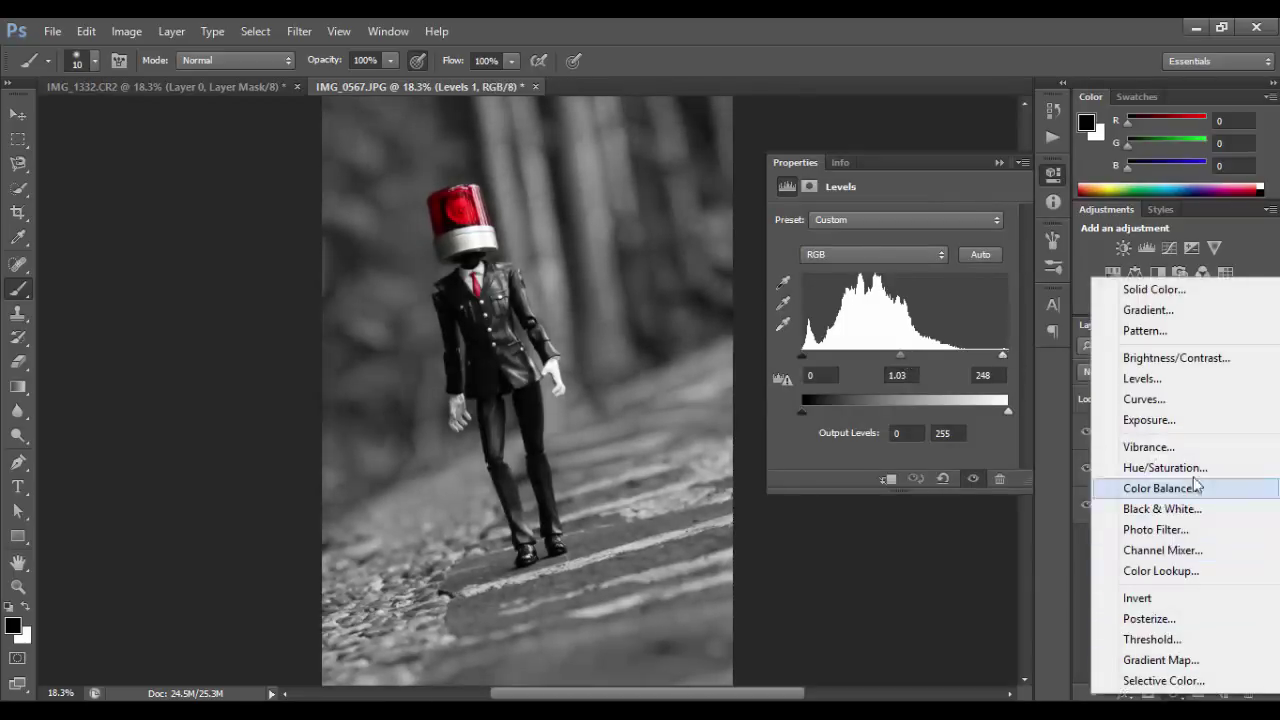
{"action": "left_click", "coordinate": [1158, 529]}
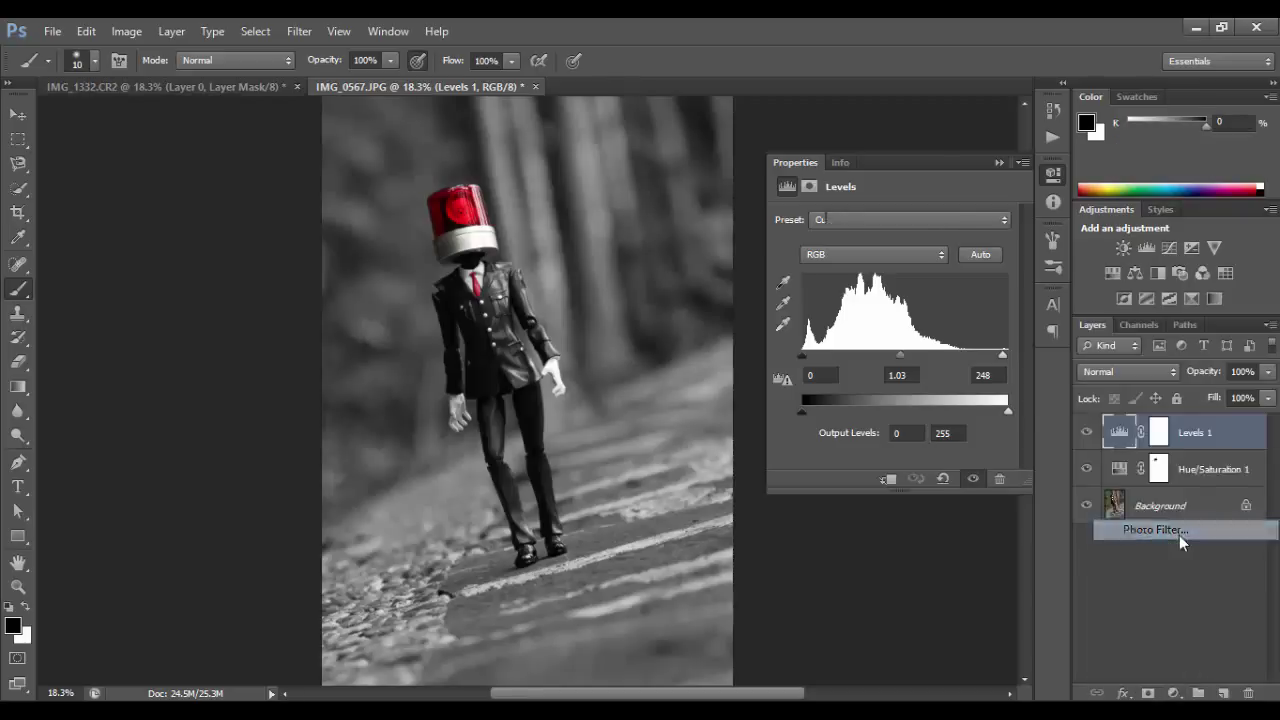
{"action": "left_click", "coordinate": [886, 300]}
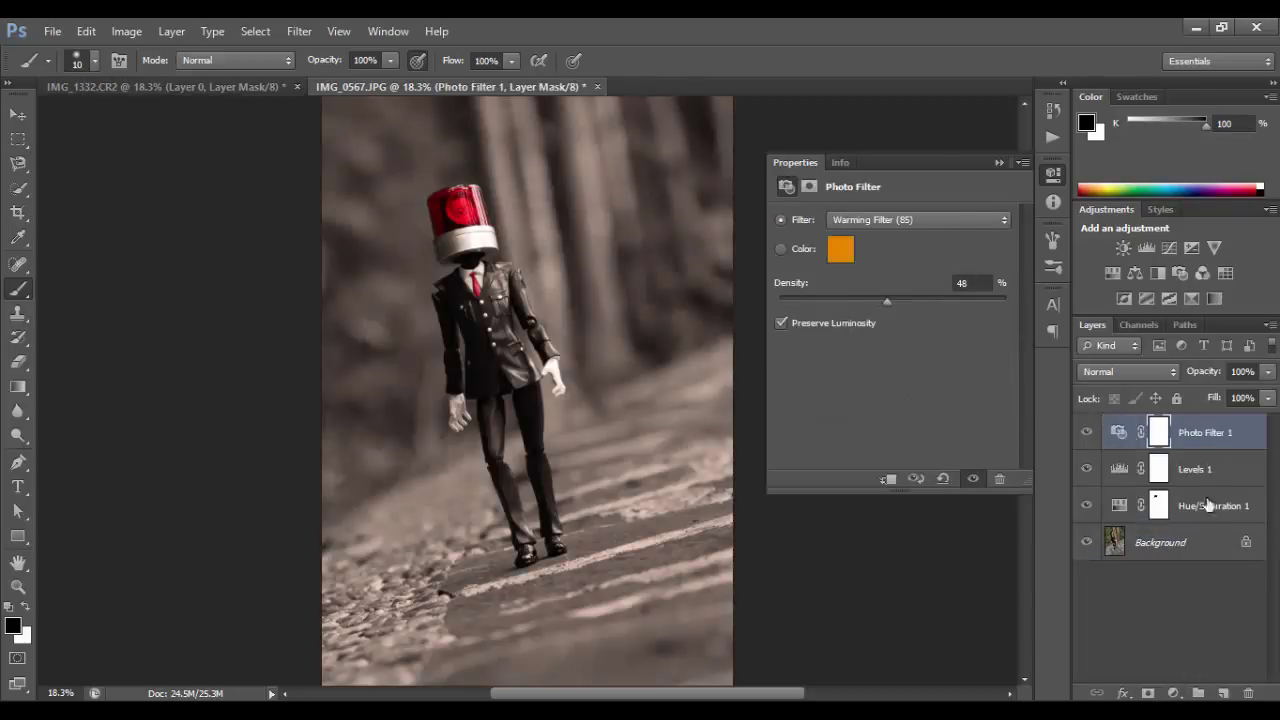
Step: Add a Curves adjustment layer that slightly darkens the midtones of the RGB curve
{"action": "left_click", "coordinate": [1174, 693]}
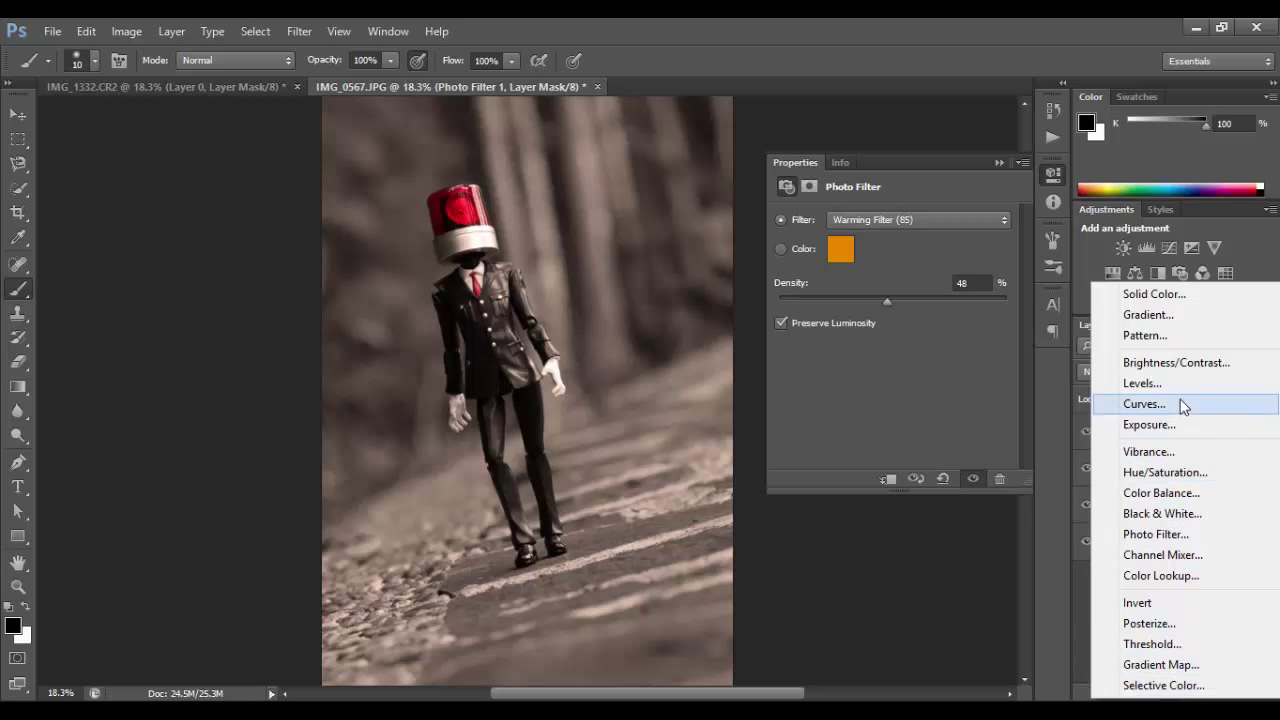
{"action": "left_click", "coordinate": [1144, 404]}
{"action": "mouse_move", "coordinate": [878, 385]}
{"action": "left_mouse_down"}
{"action": "mouse_move", "coordinate": [868, 372]}
{"action": "mouse_move", "coordinate": [888, 395]}
{"action": "left_mouse_up"}
{"action": "left_click", "coordinate": [1190, 432]}
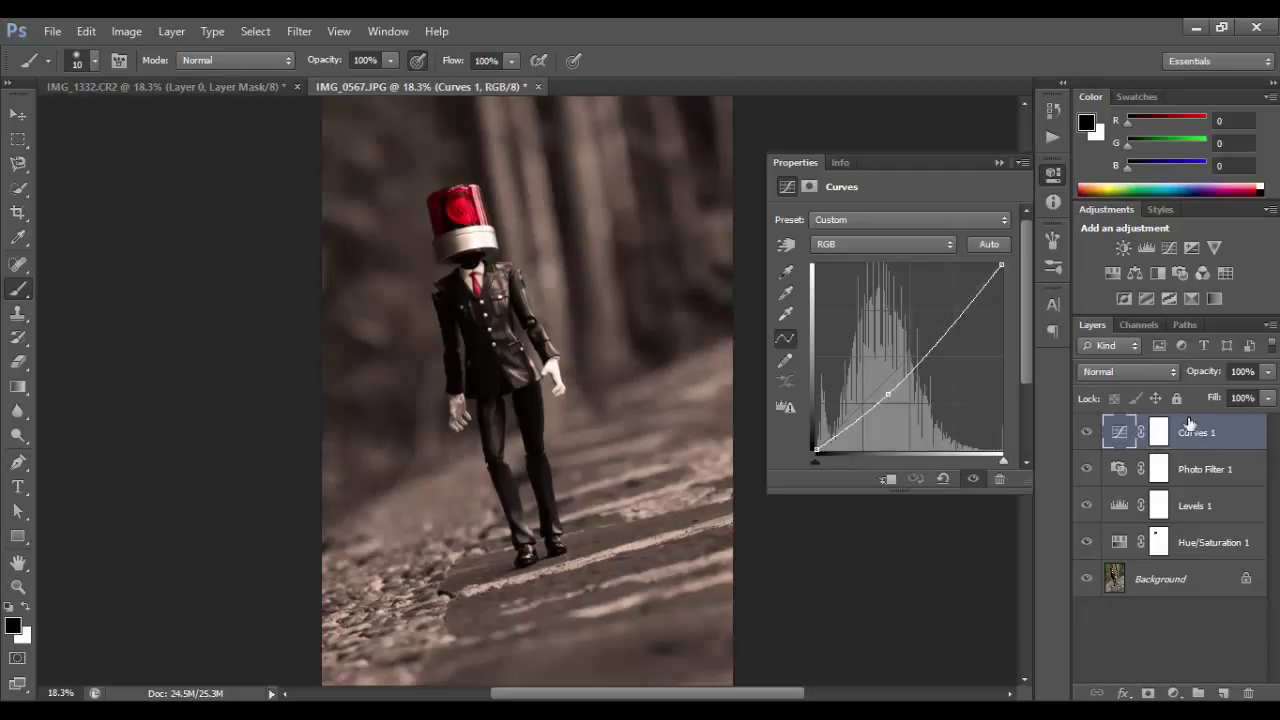
Step: Hide the Curves, Photo Filter and Levels adjustment layers, and delete all three
{"action": "left_click_drag", "start_coordinate": [1086, 432], "coordinate": [1093, 472]}
{"action": "left_click", "coordinate": [1086, 505]}
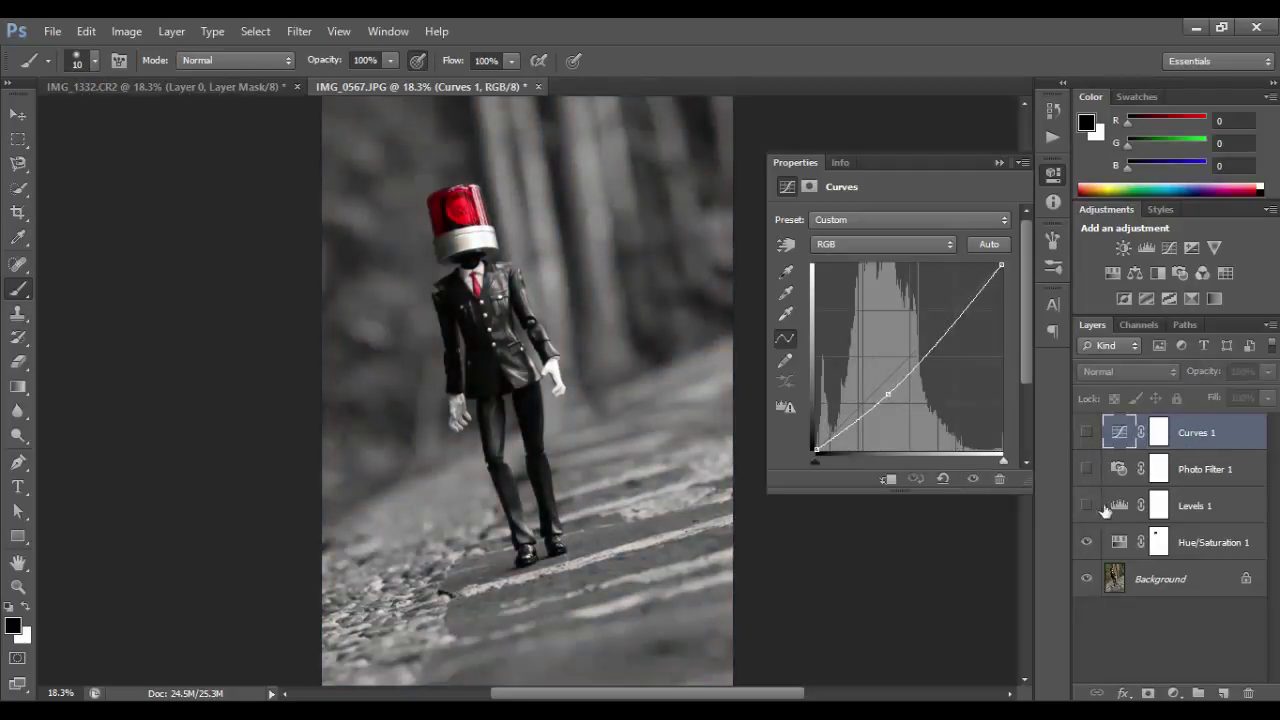
{"action": "left_click", "coordinate": [1187, 510]}
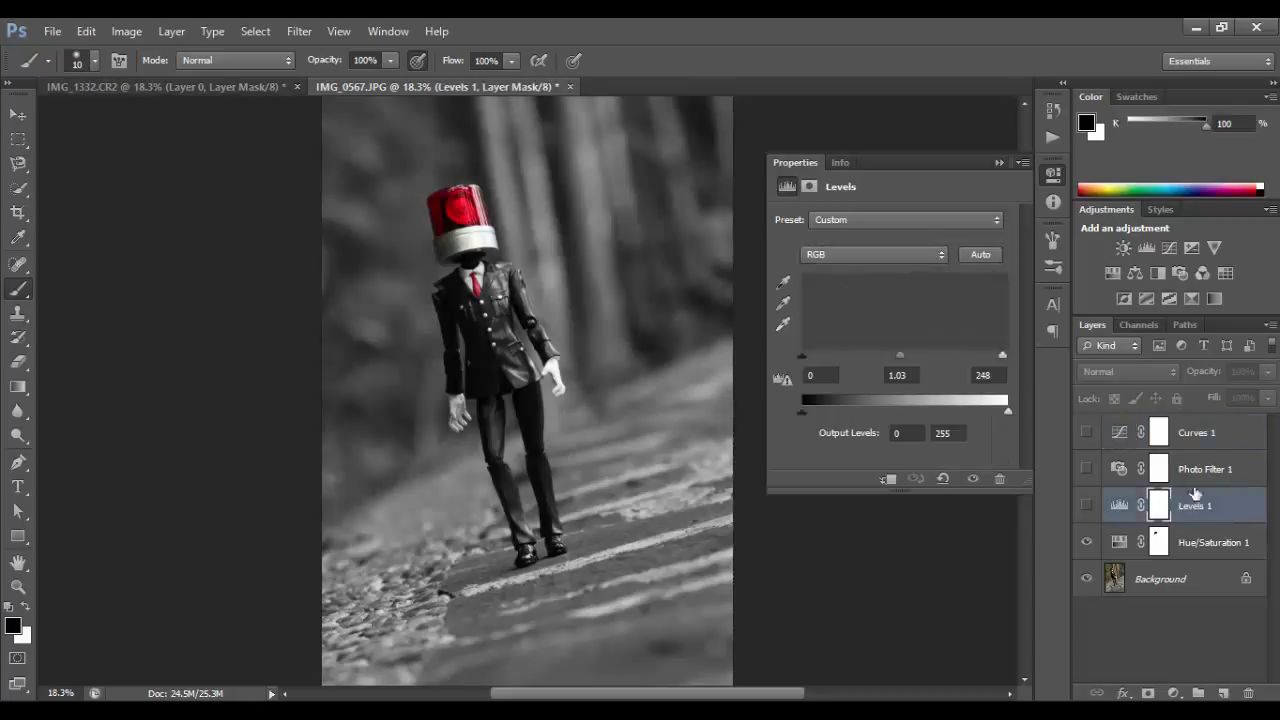
{"action": "left_click", "coordinate": [1208, 433], "text": "shift"}
{"action": "key", "text": "Delete"}
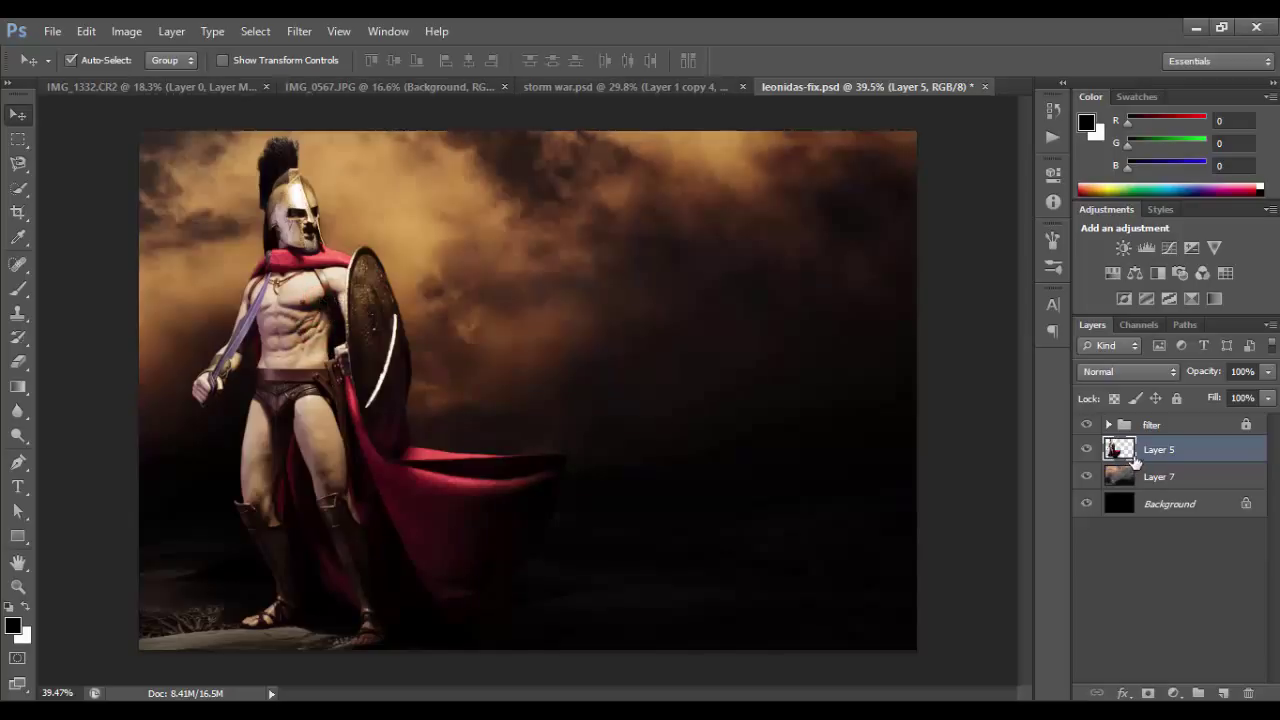
Step: Place a duplicate of the Layer 5 warrior to the right of the original and convert the copy to a Smart Object
{"action": "key", "text": "ctrl+j"}
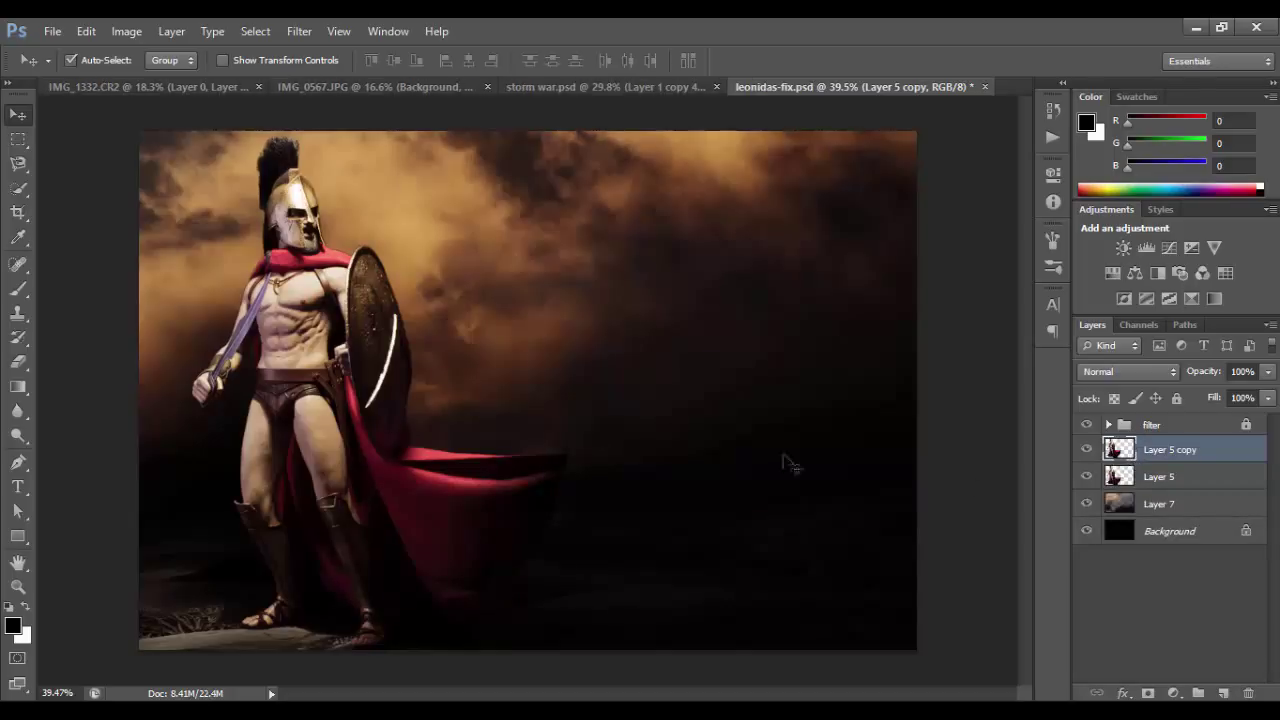
{"action": "left_click_drag", "start_coordinate": [303, 327], "coordinate": [617, 346]}
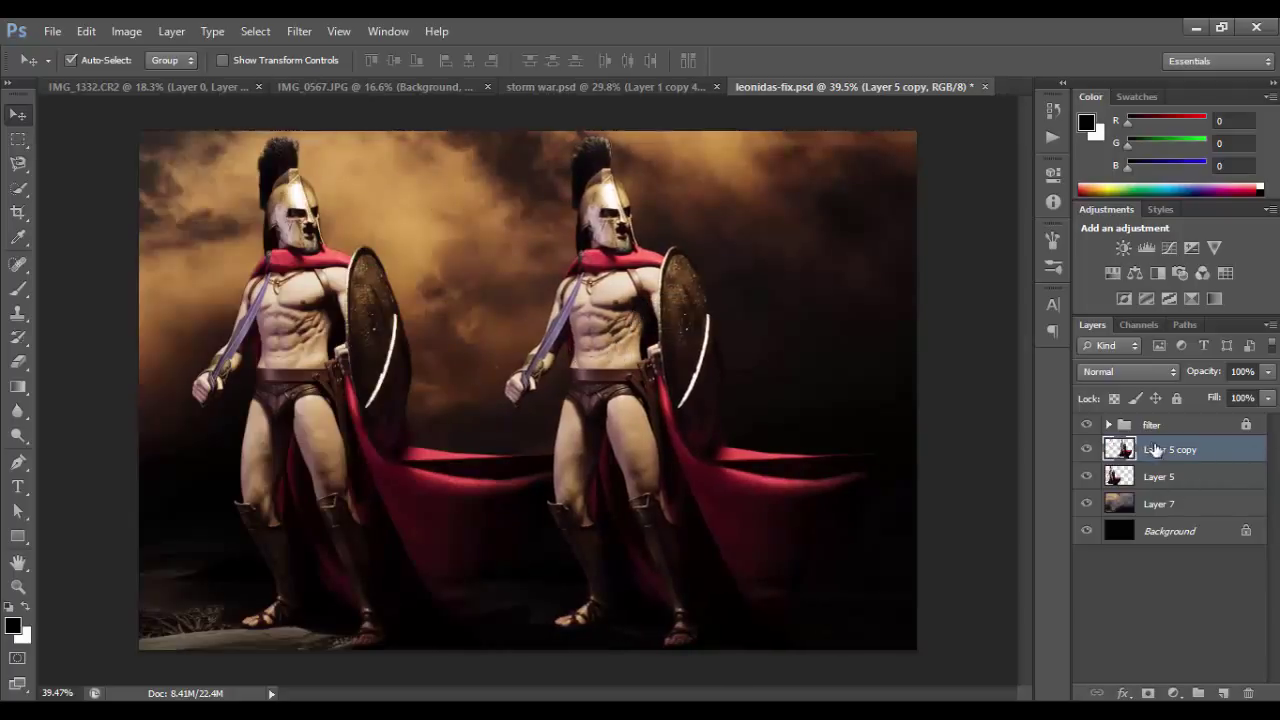
{"action": "right_click", "coordinate": [1116, 497]}
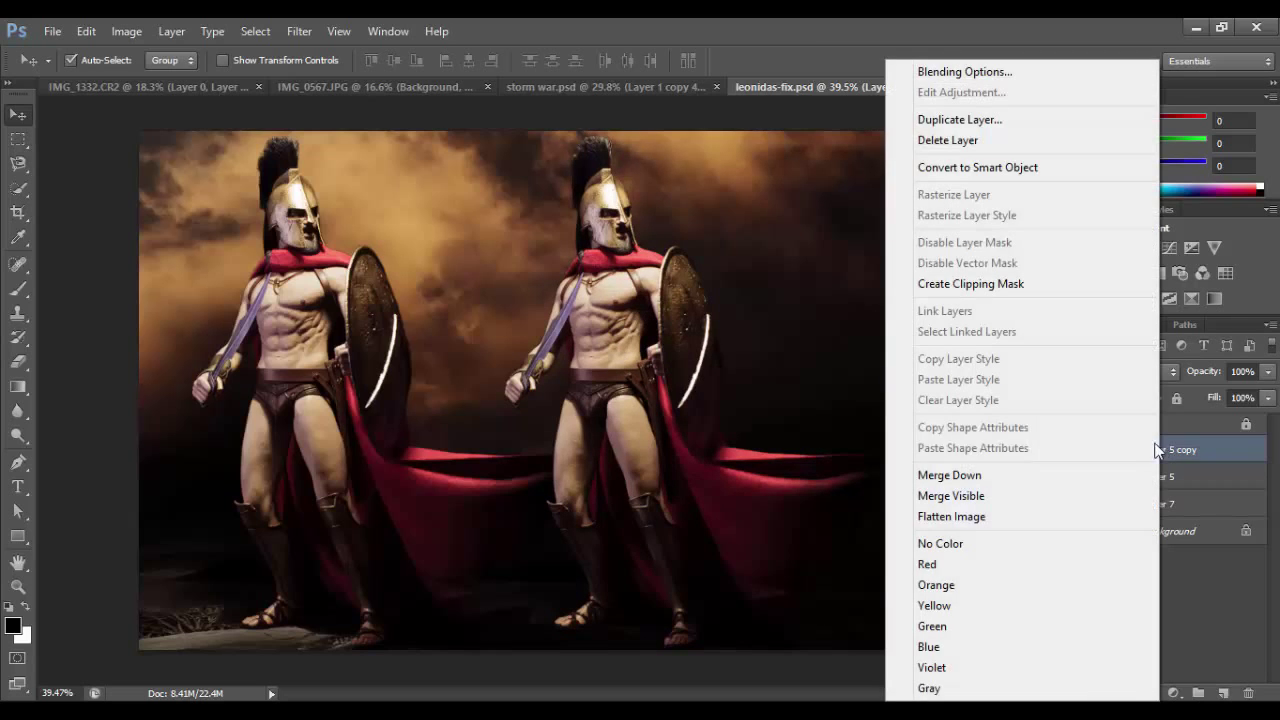
{"action": "left_click", "coordinate": [1006, 170]}
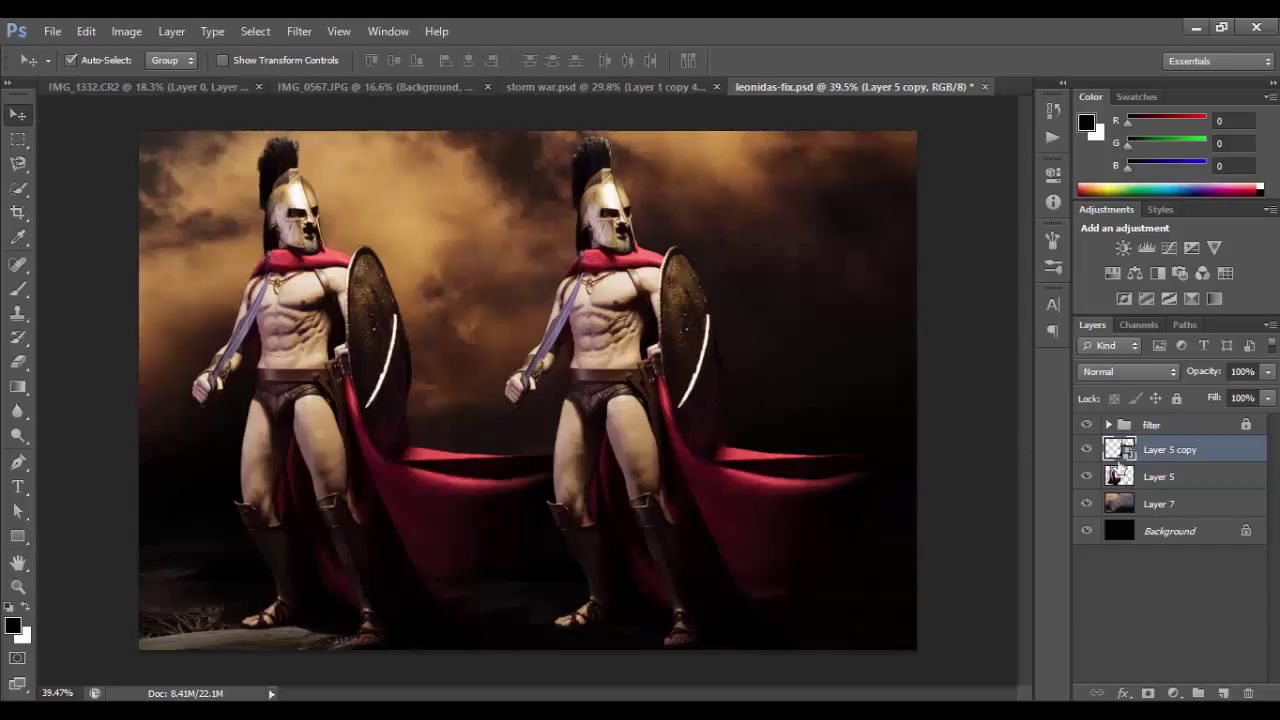
Step: Scale Layer 5 and its Smart Object copy down together to about 43.8%, keeping them at the image's lower left corner
{"action": "left_click", "coordinate": [1176, 479], "text": "shift"}
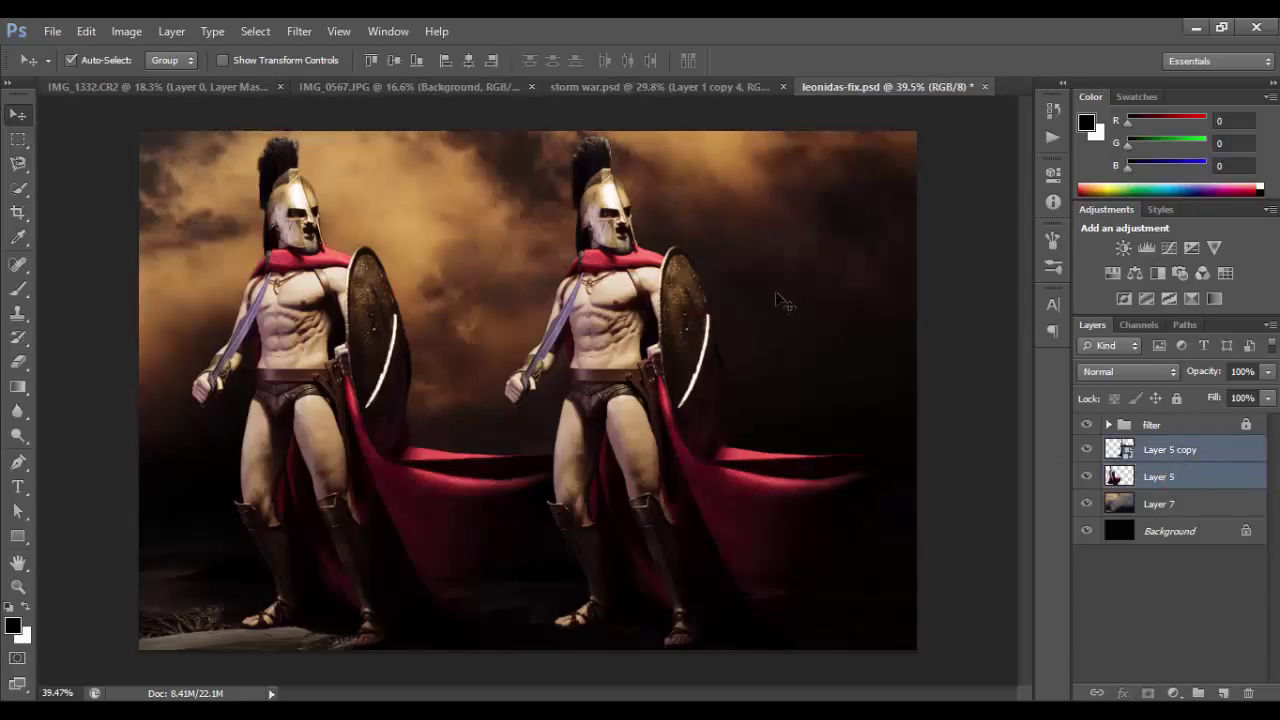
{"action": "key", "text": "ctrl+t"}
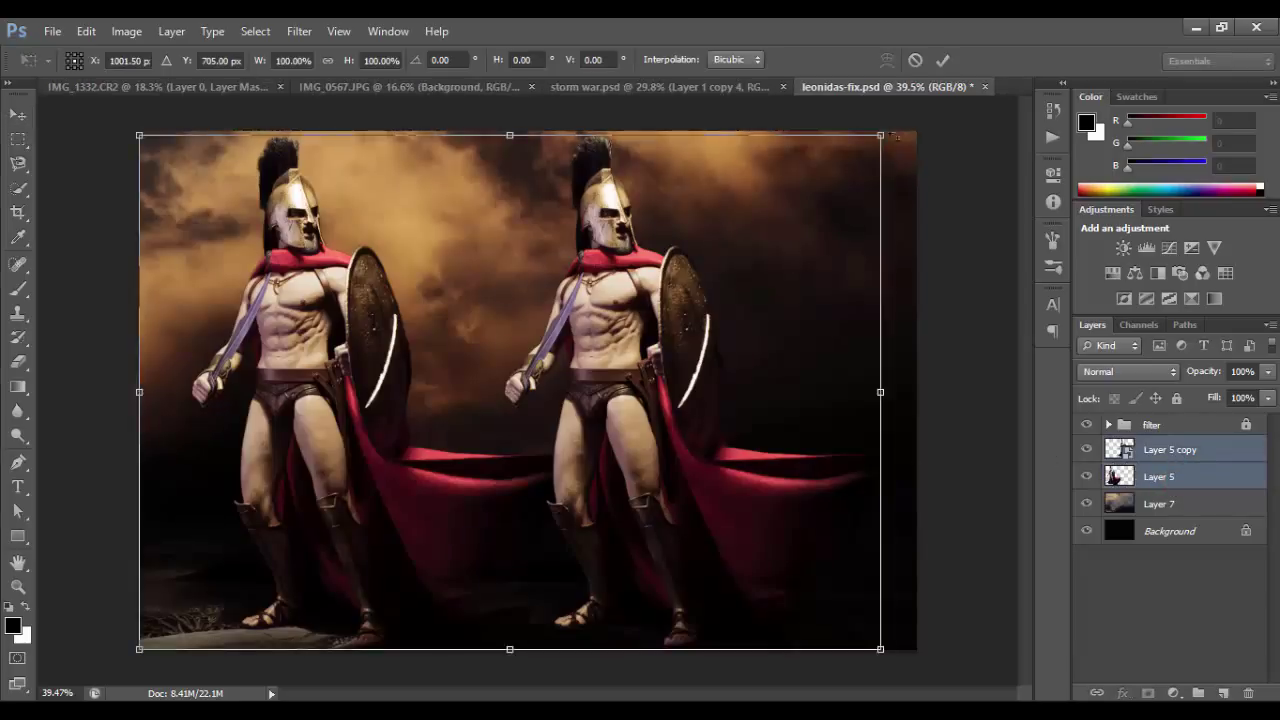
{"action": "left_click_drag", "start_coordinate": [882, 133], "coordinate": [464, 420]}
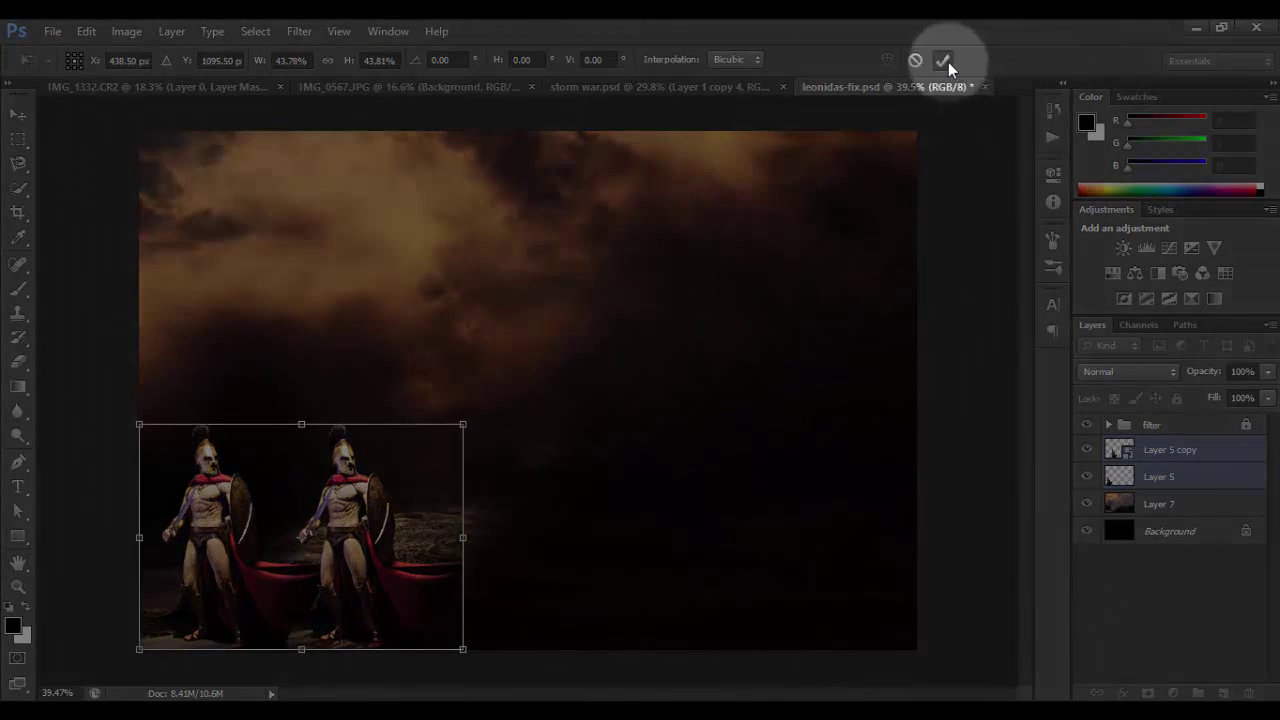
{"action": "left_click", "coordinate": [943, 60]}
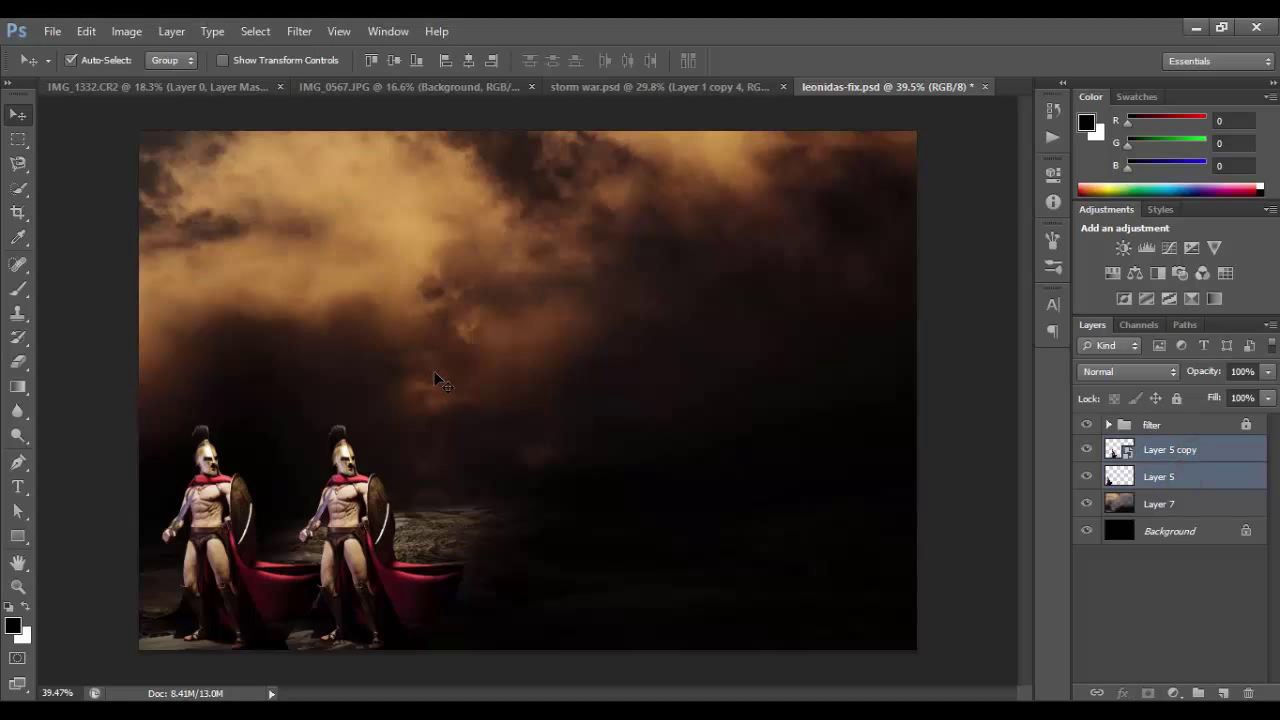
Step: Scale both warrior layers up to about 226.5% to compare their sharpness, and select only the Smart Object copy
{"action": "key", "text": "ctrl+t"}
{"action": "left_click_drag", "start_coordinate": [465, 426], "coordinate": [912, 193]}
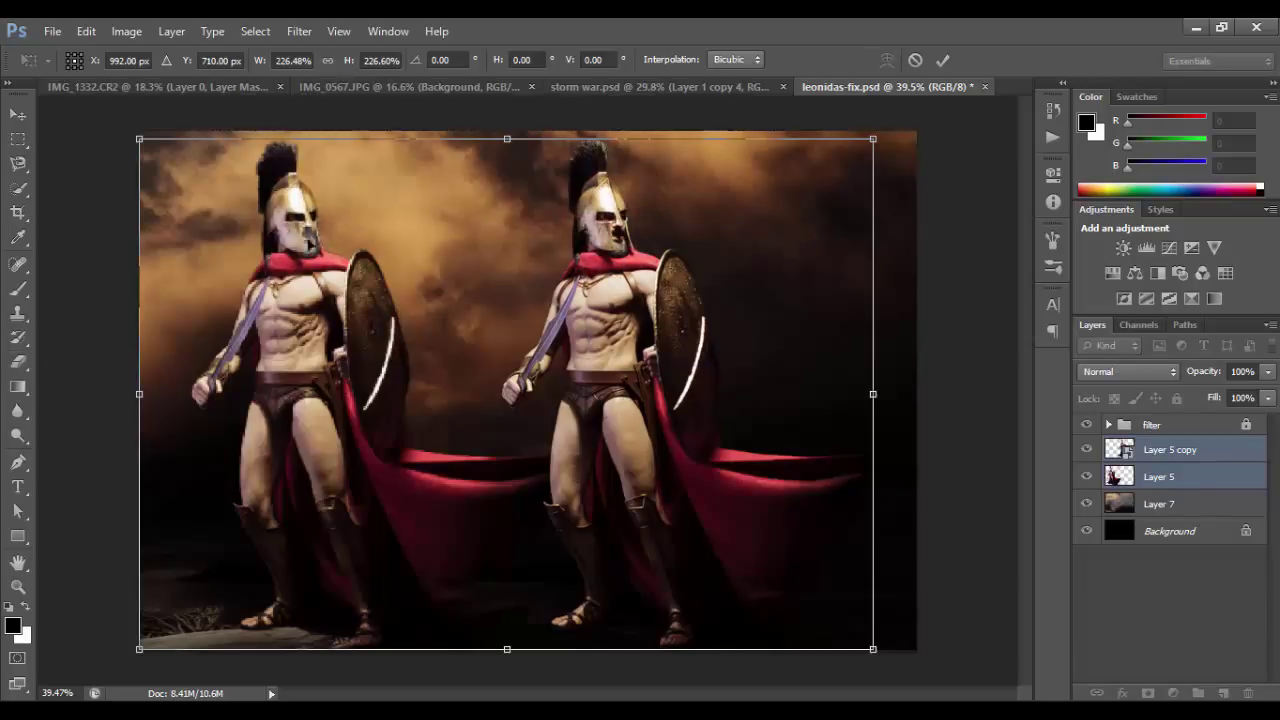
{"action": "scroll", "coordinate": [326, 245], "scroll_direction": "up", "scroll_amount": 4}
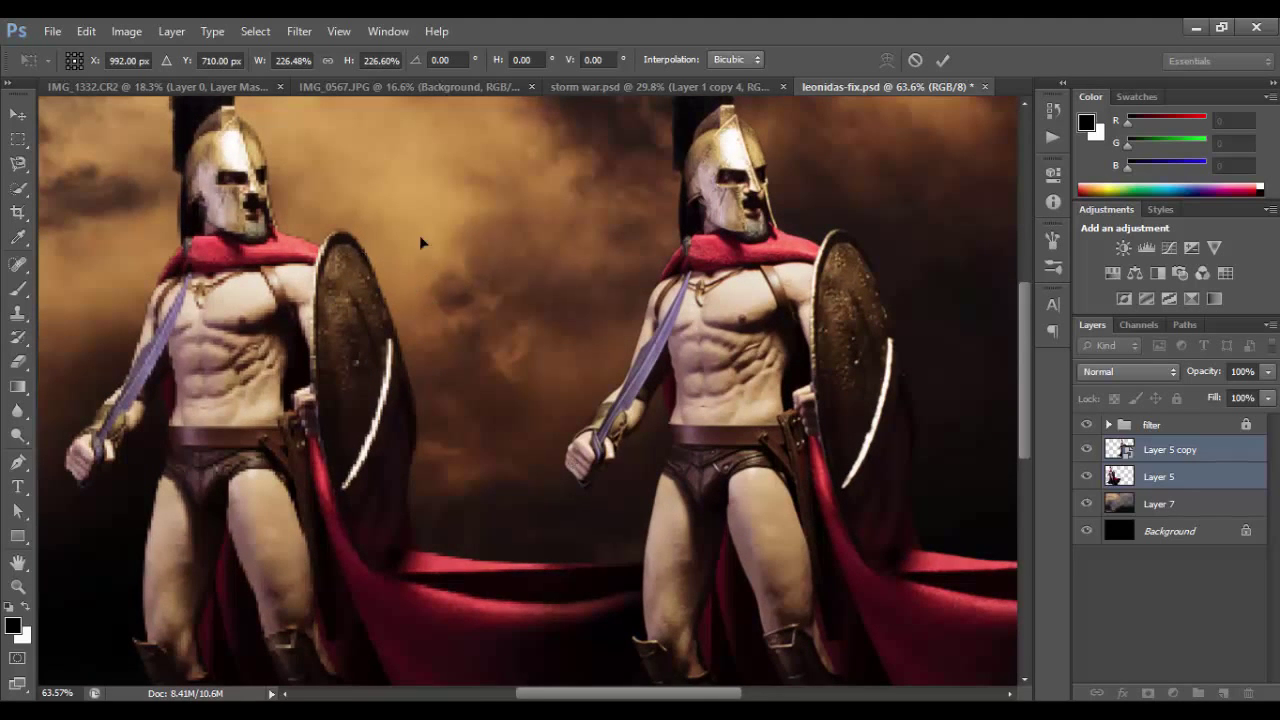
{"action": "scroll", "coordinate": [514, 261], "scroll_direction": "up", "scroll_amount": 1}
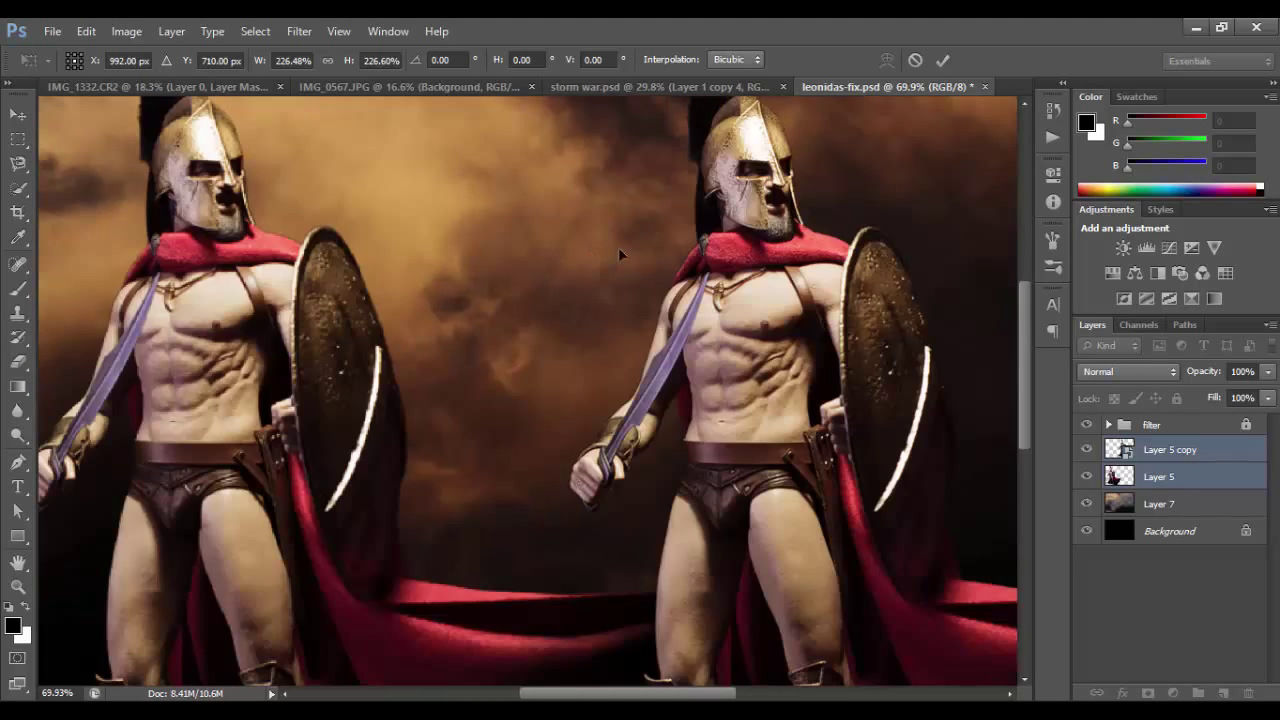
{"action": "left_click", "coordinate": [949, 63]}
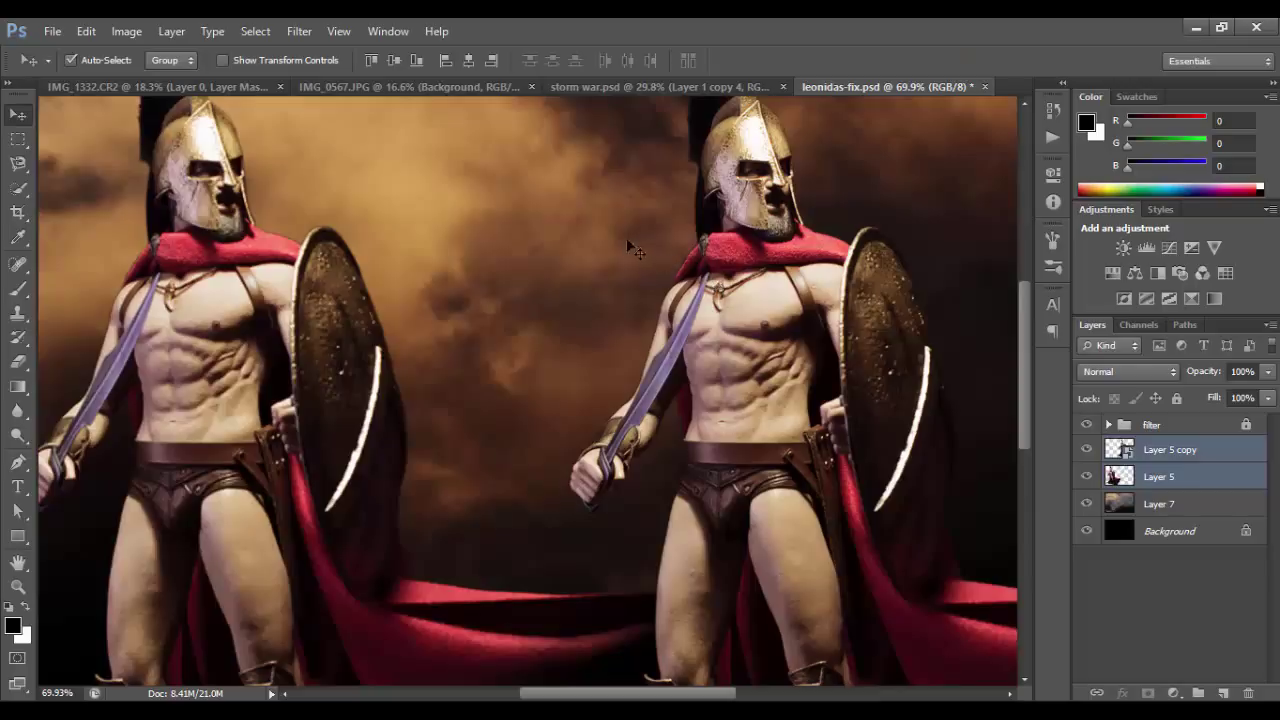
{"action": "left_click", "coordinate": [1137, 570]}
{"action": "left_click", "coordinate": [766, 190]}
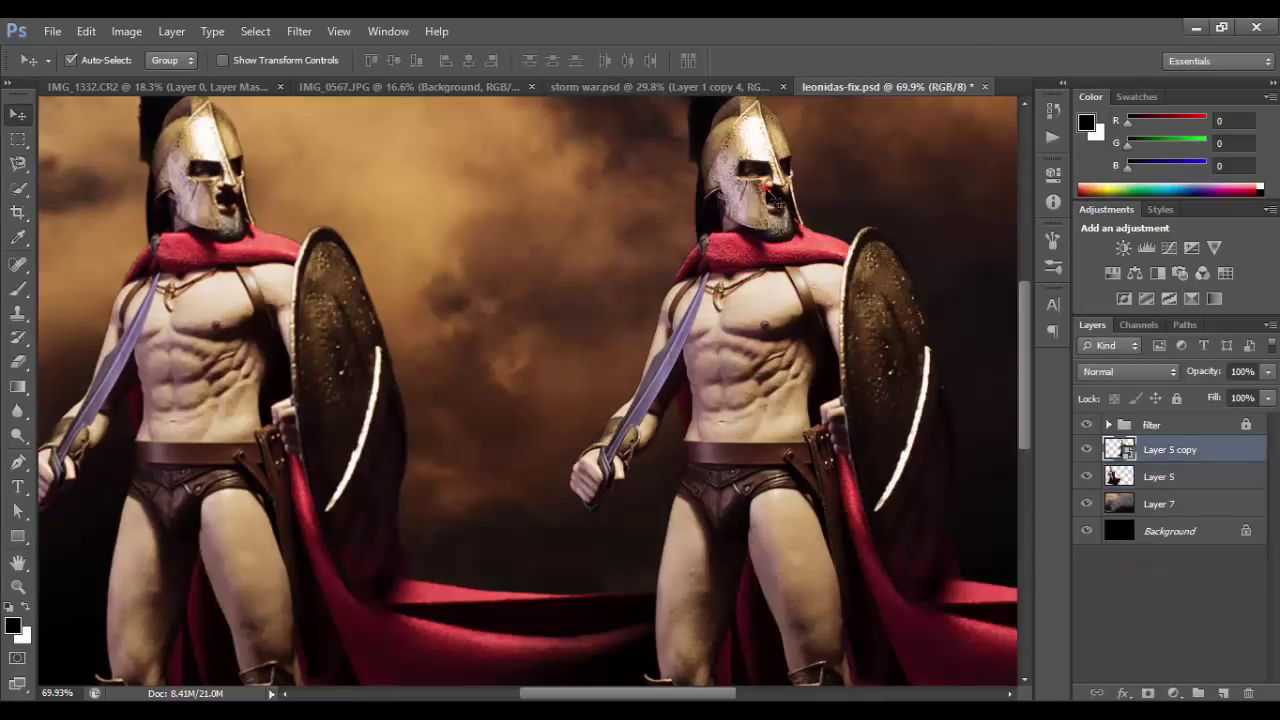
Step: Move the Smart Object copy close beside the original warrior and compare the sharpness of the two
{"action": "left_click_drag", "start_coordinate": [764, 176], "coordinate": [415, 270]}
{"action": "scroll", "coordinate": [297, 182], "scroll_direction": "up", "scroll_amount": 3}
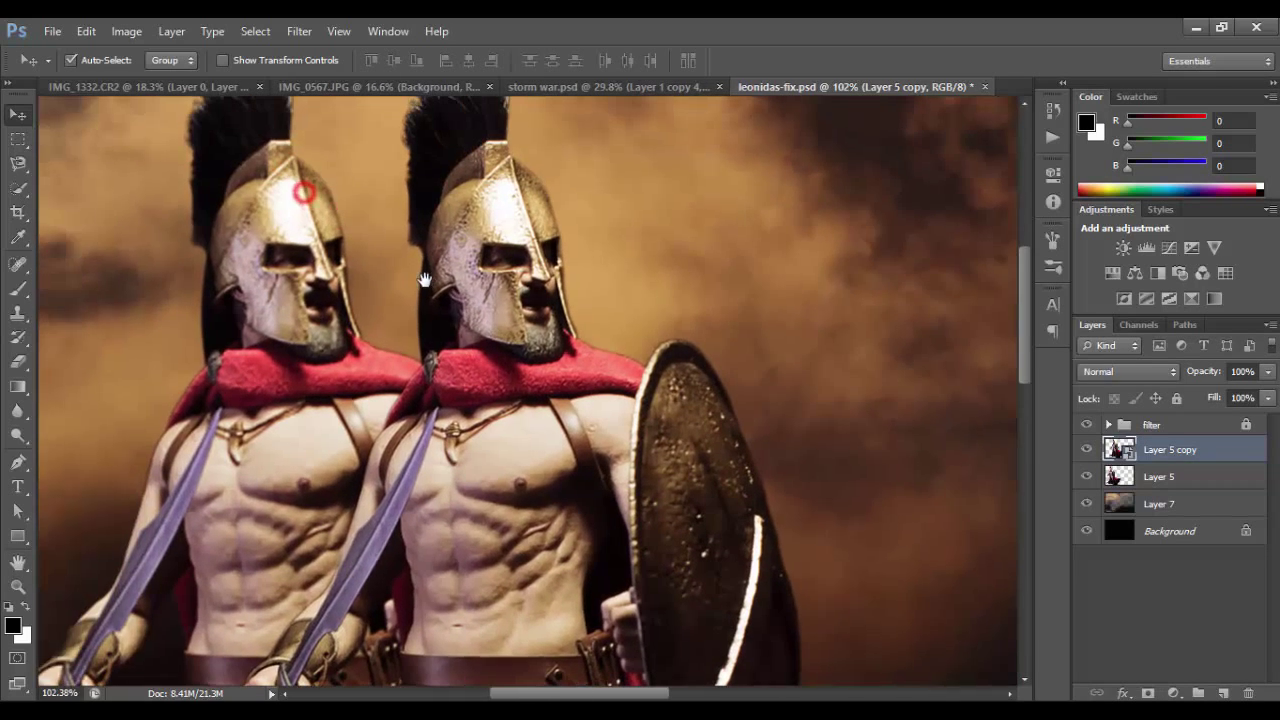
{"action": "scroll", "coordinate": [511, 330], "scroll_direction": "down", "scroll_amount": 1}
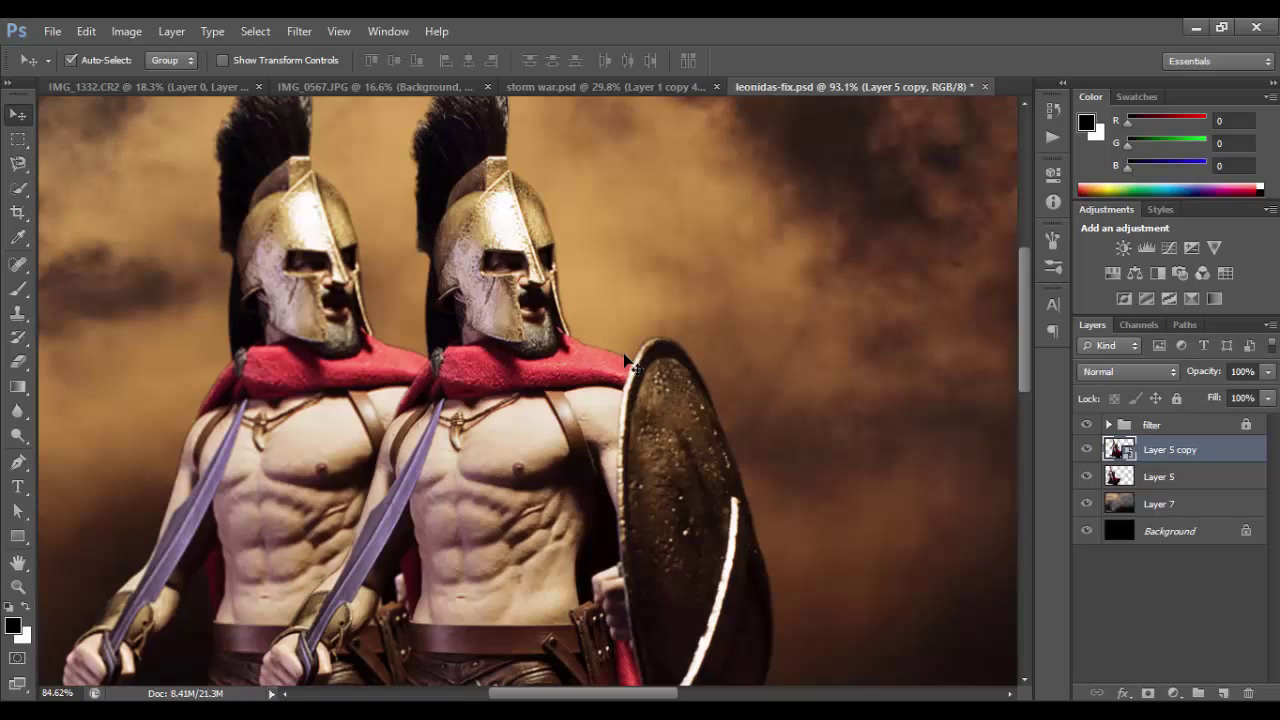
{"action": "scroll", "coordinate": [632, 365], "scroll_direction": "down", "scroll_amount": 5}
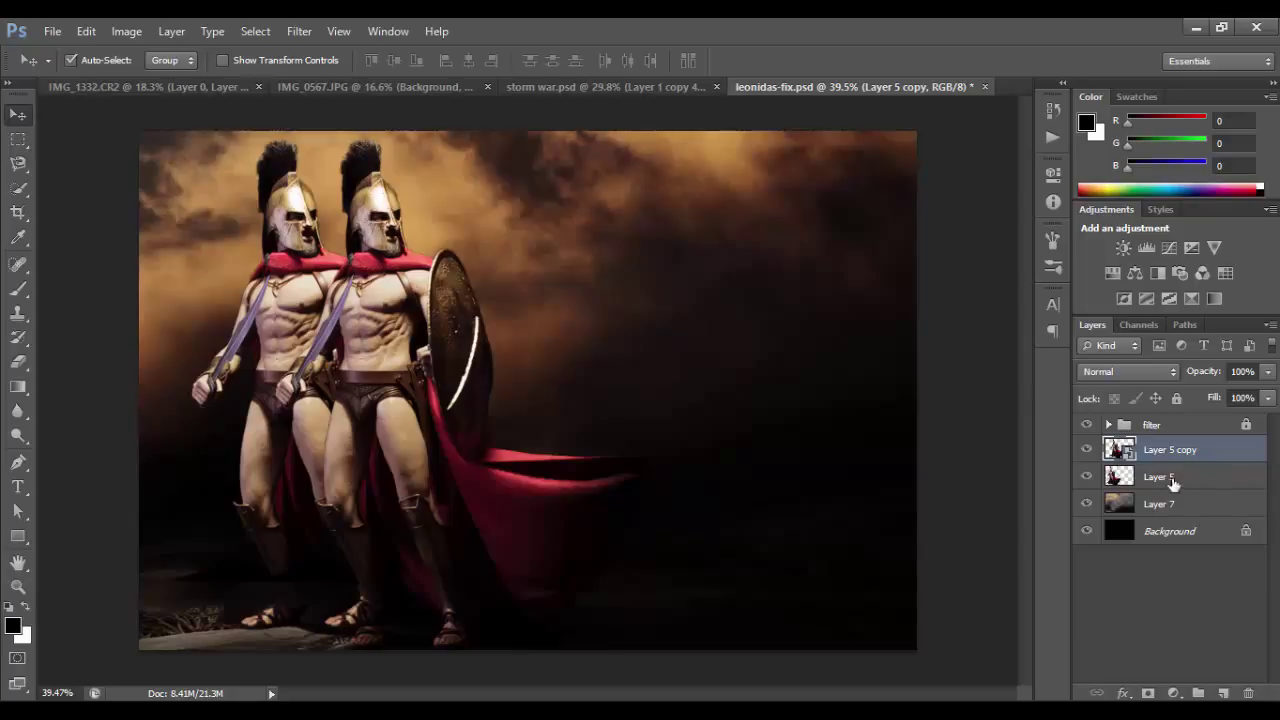
Step: Undo the warrior duplication and scaling so only the original, non-Smart Object Layer 5 remains
{"action": "key", "text": "ctrl+alt+z"}
{"action": "key", "text": "ctrl+alt+z"}
{"action": "key", "text": "ctrl+alt+z"}
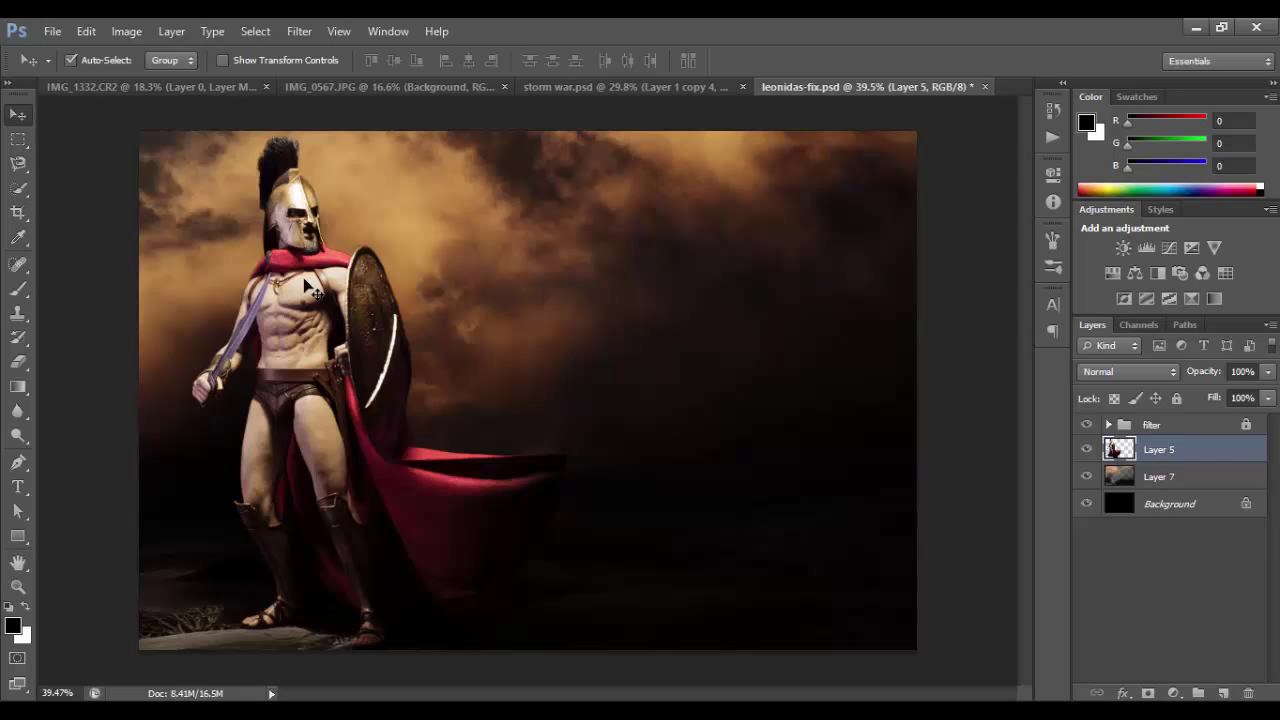
Step: Apply a Gaussian Blur with a 10-pixel radius to the ordinary Layer 5, and undo it
{"action": "left_click", "coordinate": [299, 31]}
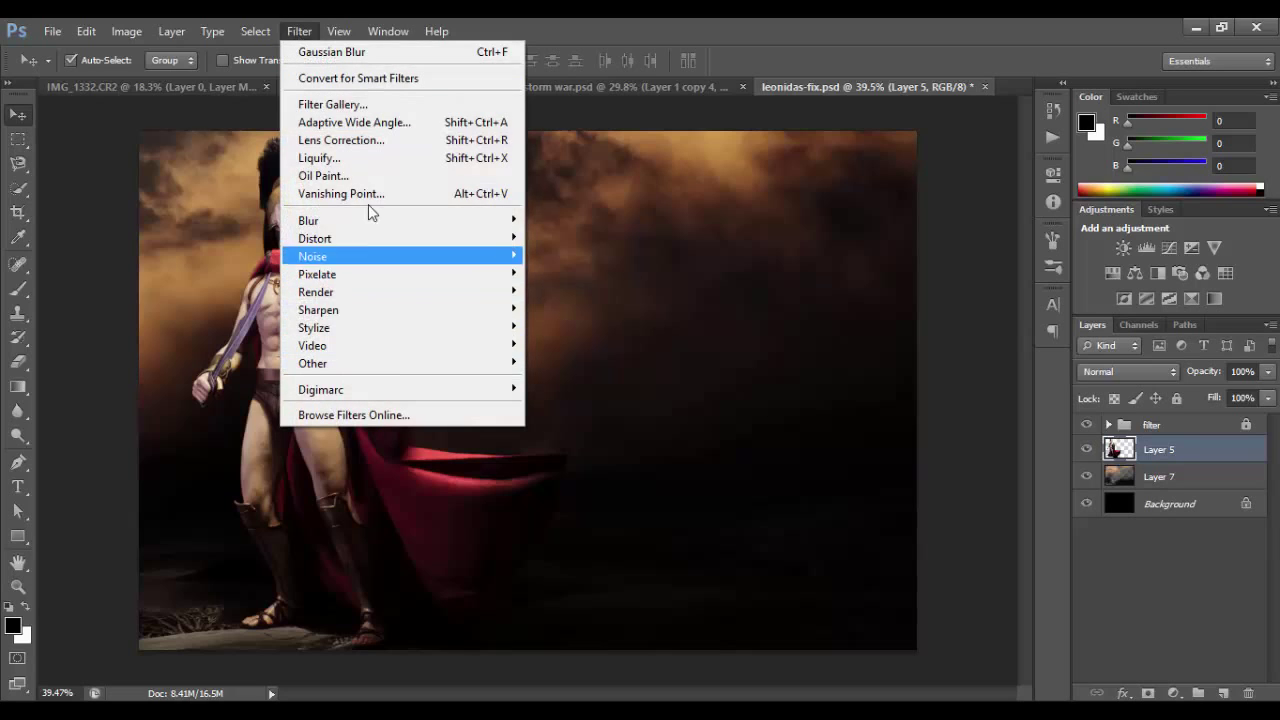
{"action": "mouse_move", "coordinate": [378, 220]}
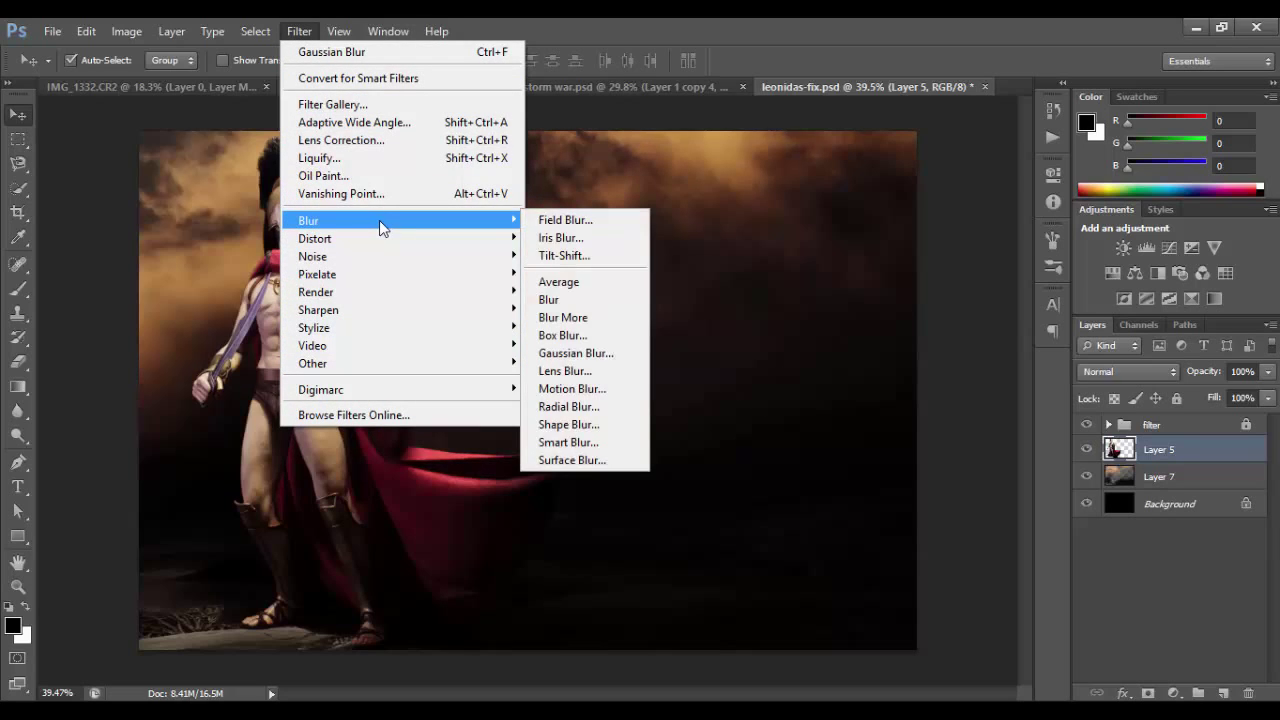
{"action": "left_click", "coordinate": [578, 354]}
{"action": "left_click_drag", "start_coordinate": [1158, 392], "coordinate": [1092, 392]}
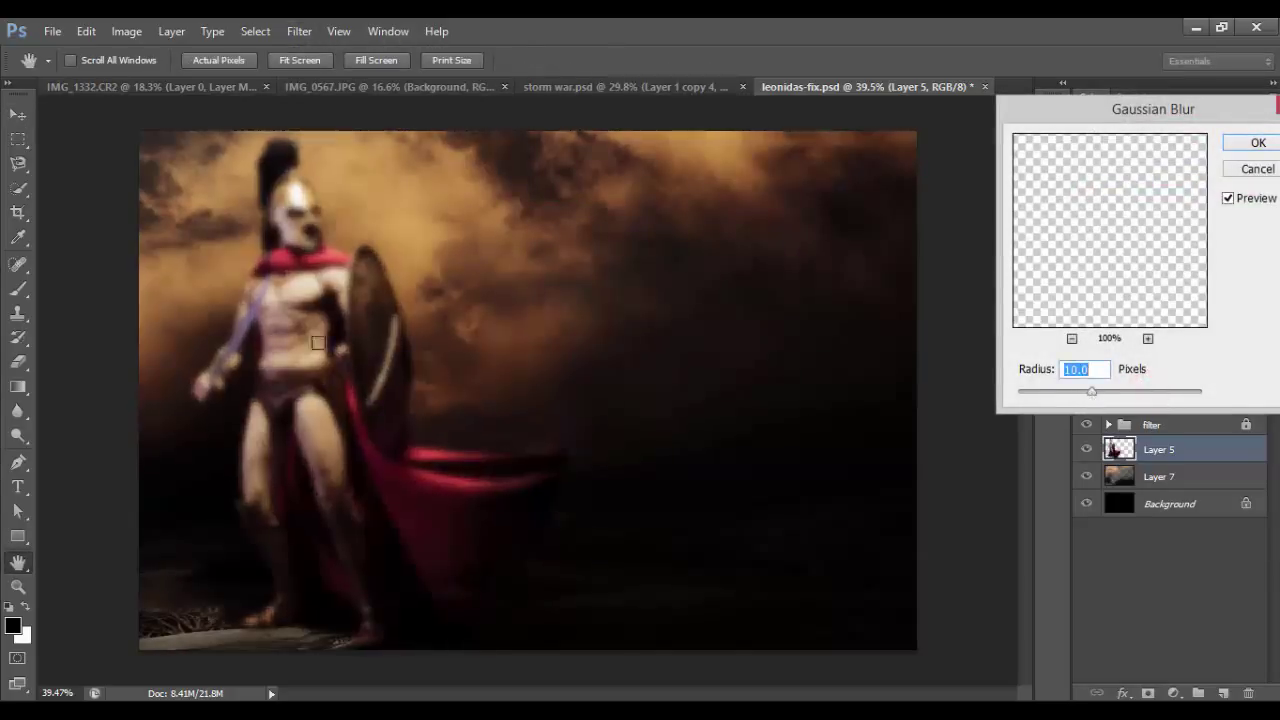
{"action": "left_click_drag", "start_coordinate": [1058, 118], "coordinate": [806, 190]}
{"action": "left_click", "coordinate": [1000, 213]}
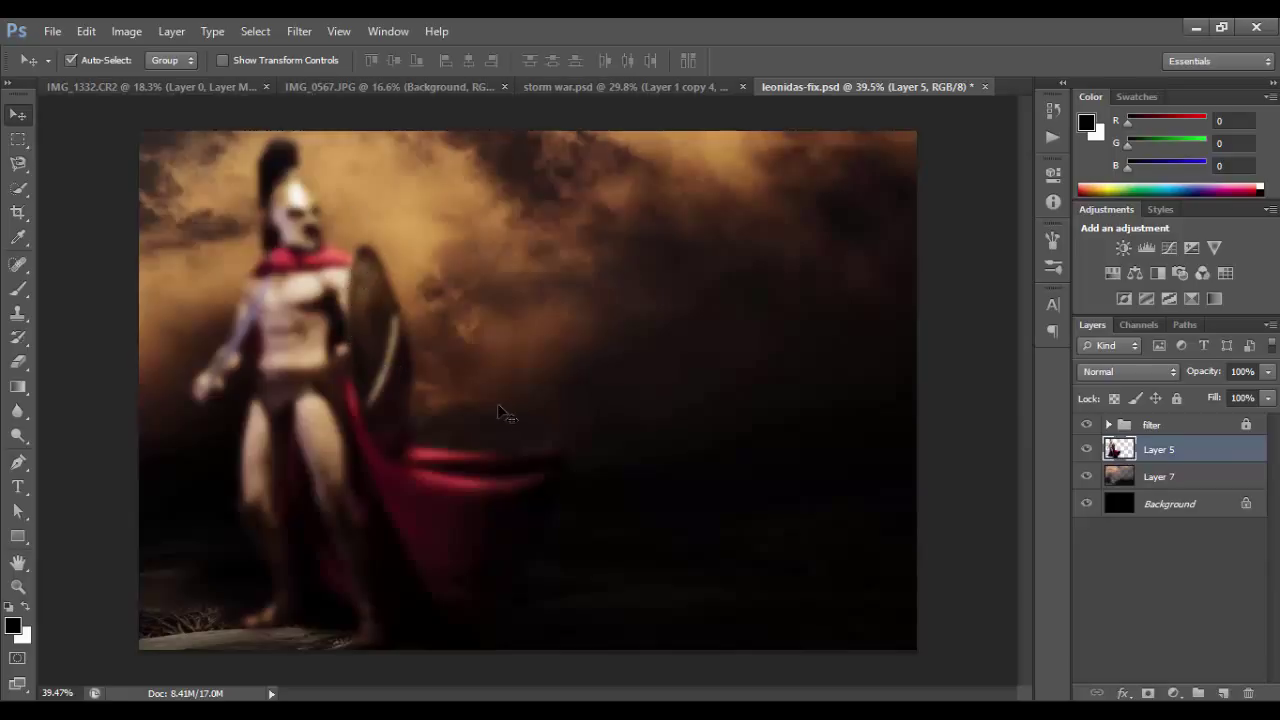
{"action": "key", "text": "ctrl+z"}
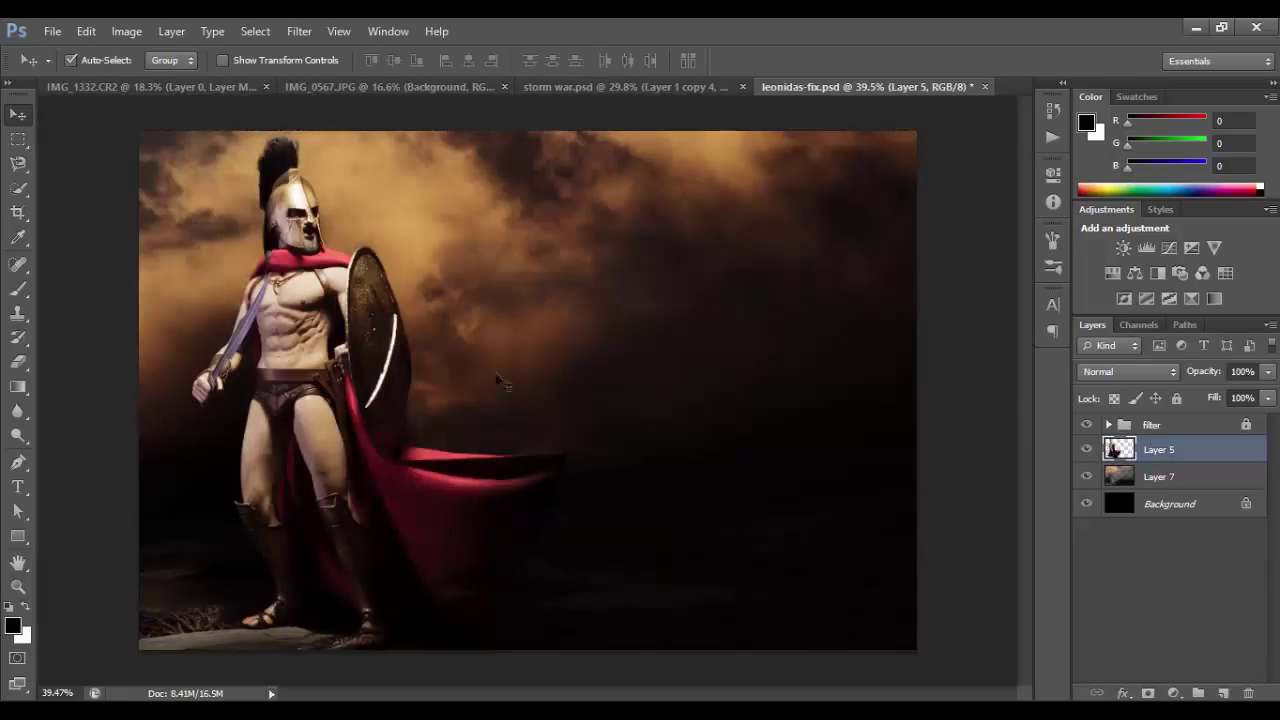
Step: Convert Layer 5 to a Smart Object and apply a Gaussian Blur with a radius of 52.1 pixels to it
{"action": "right_click", "coordinate": [1147, 452]}
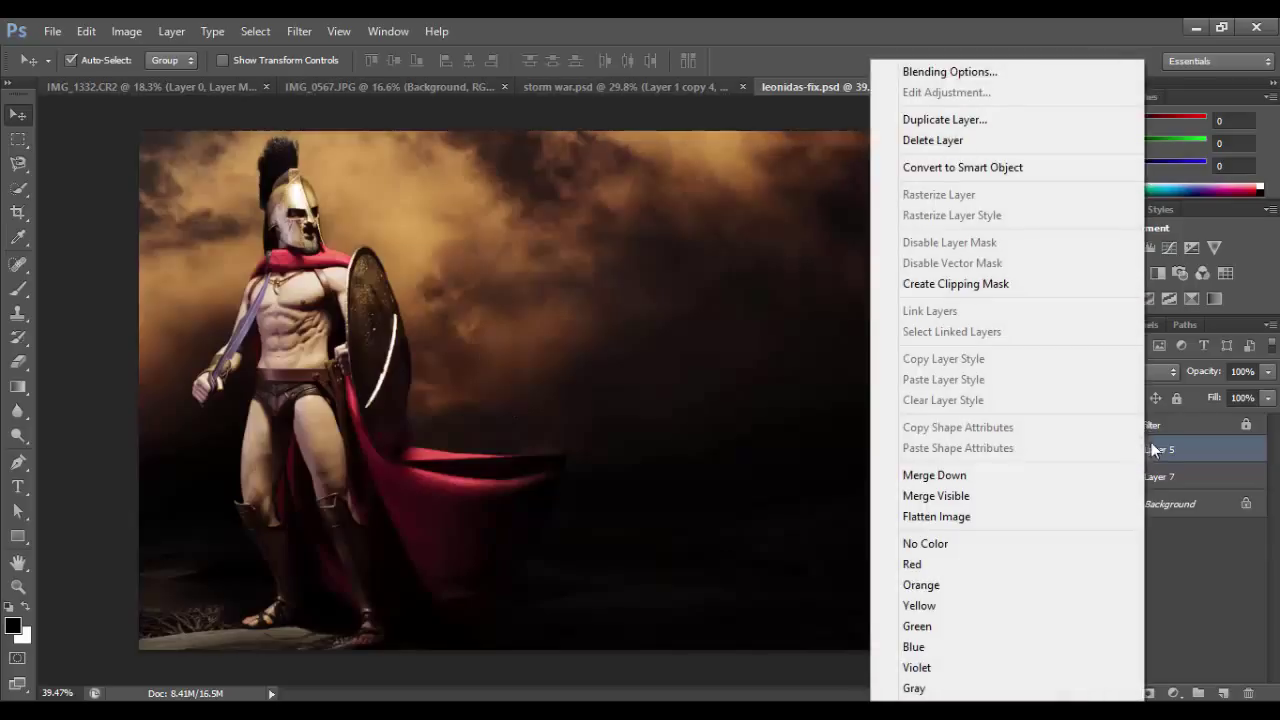
{"action": "left_click", "coordinate": [1040, 168]}
{"action": "left_click", "coordinate": [298, 31]}
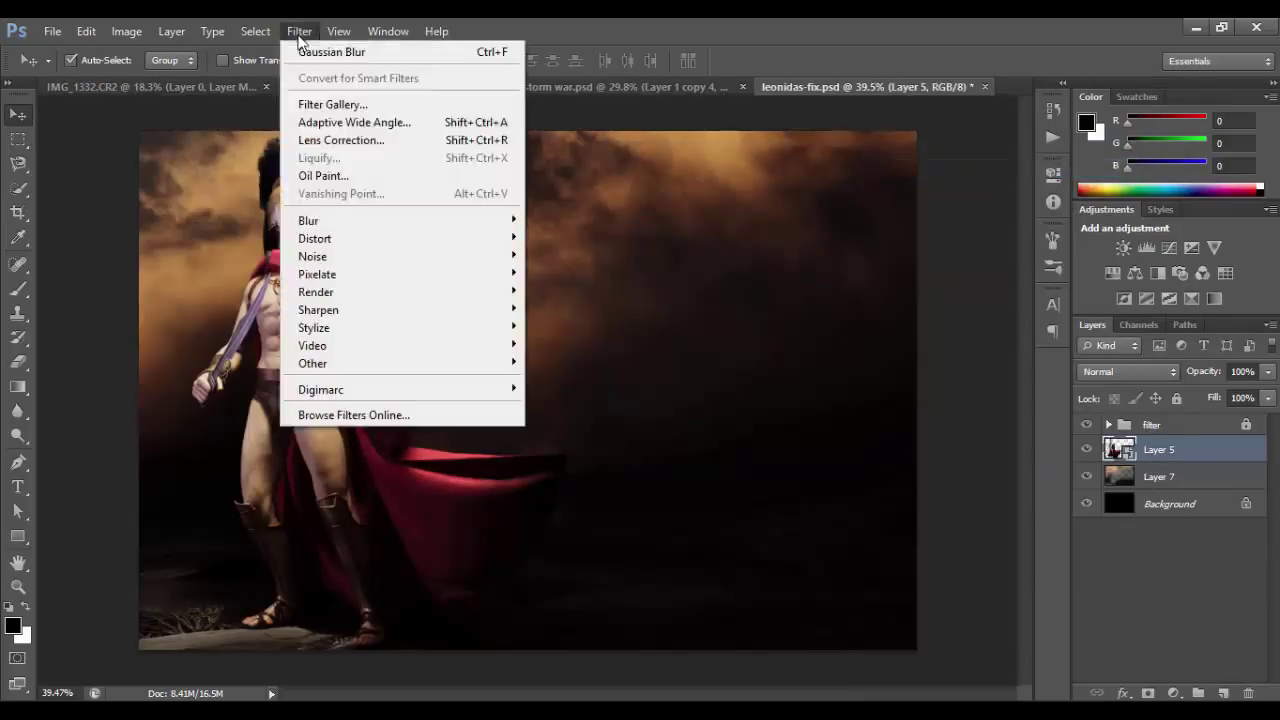
{"action": "mouse_move", "coordinate": [394, 224]}
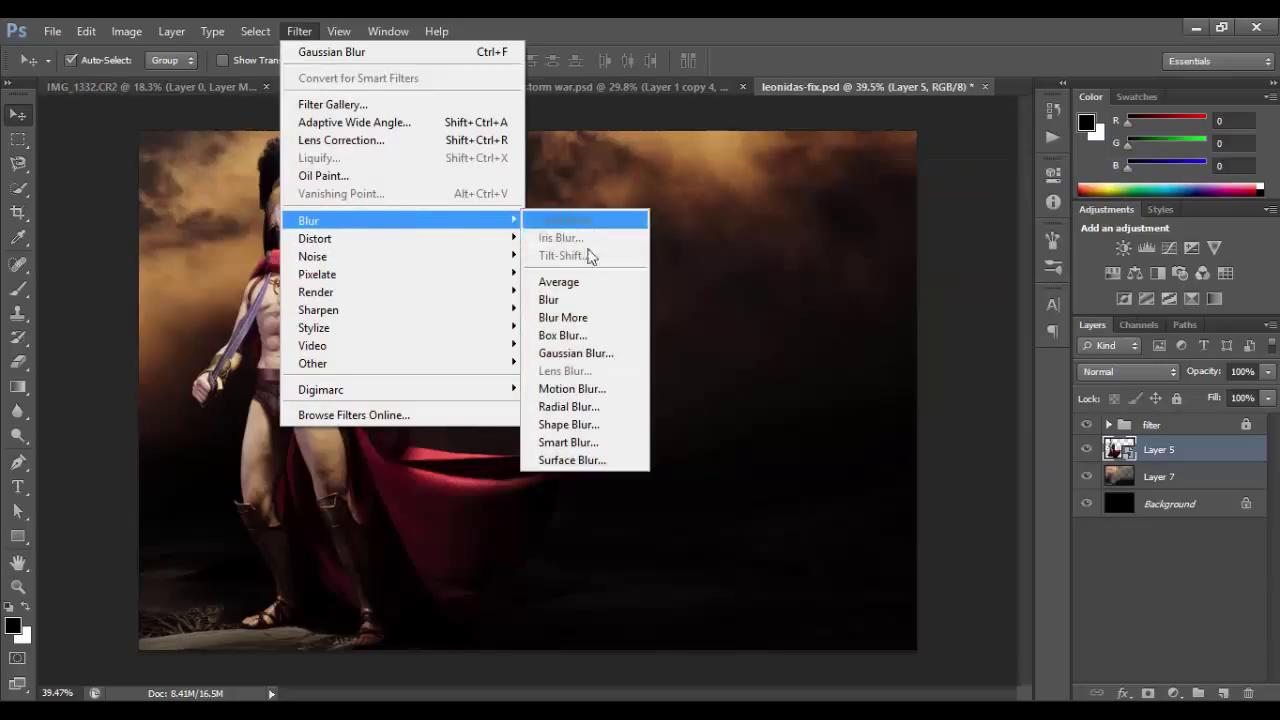
{"action": "left_click", "coordinate": [591, 356]}
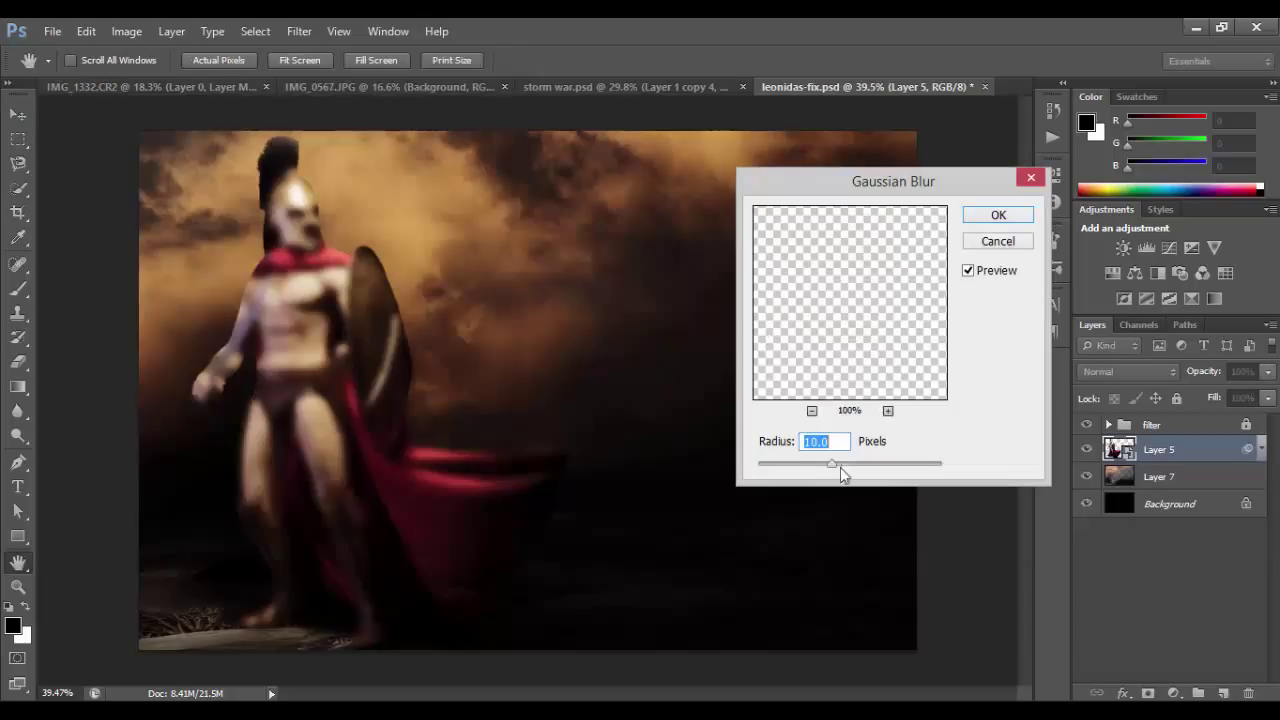
{"action": "left_click_drag", "start_coordinate": [855, 463], "coordinate": [869, 466]}
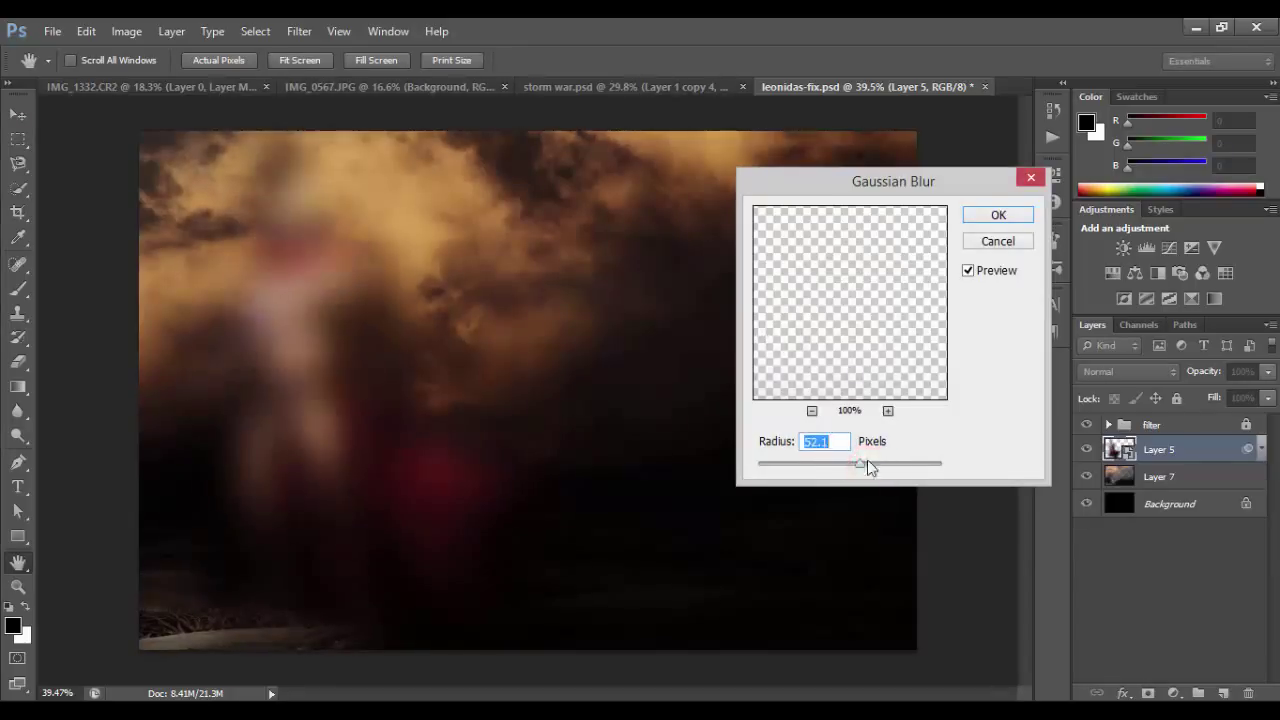
{"action": "left_click", "coordinate": [985, 220]}
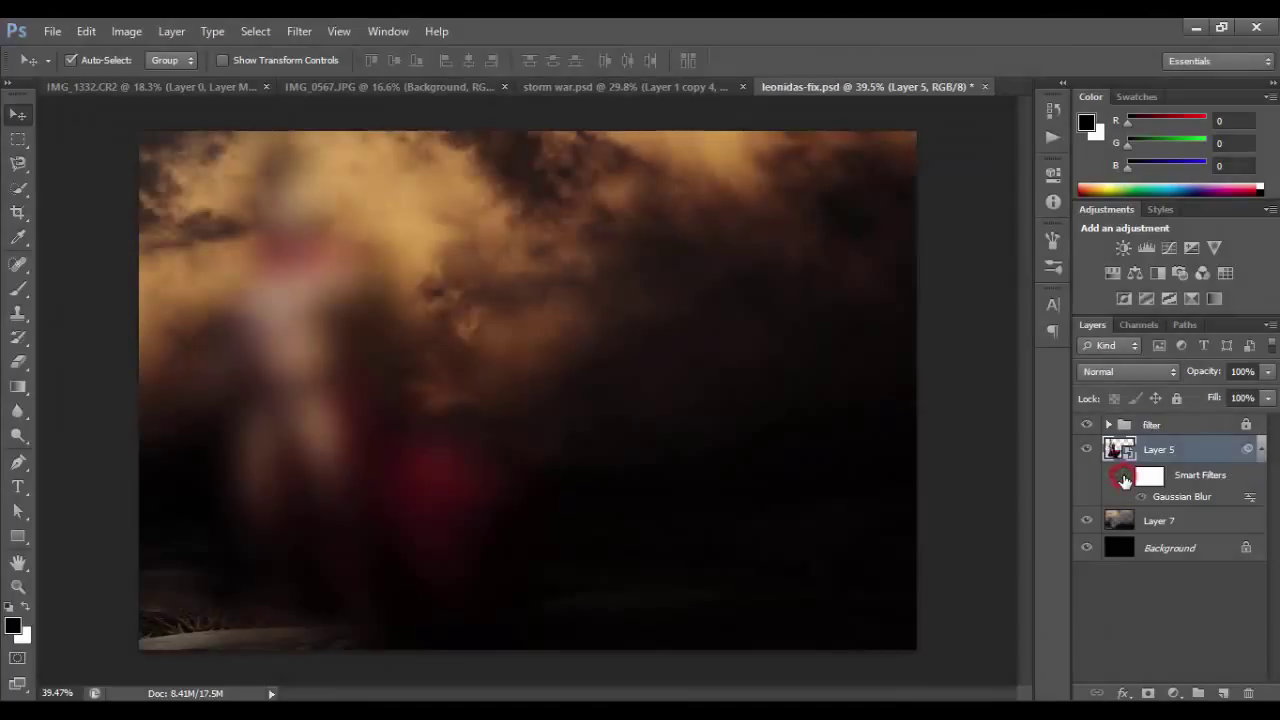
Step: Toggle Layer 5's Smart Filters off and on, and paint black on the filter mask over the warrior's head, torso and thigh
{"action": "left_click", "coordinate": [1125, 478]}
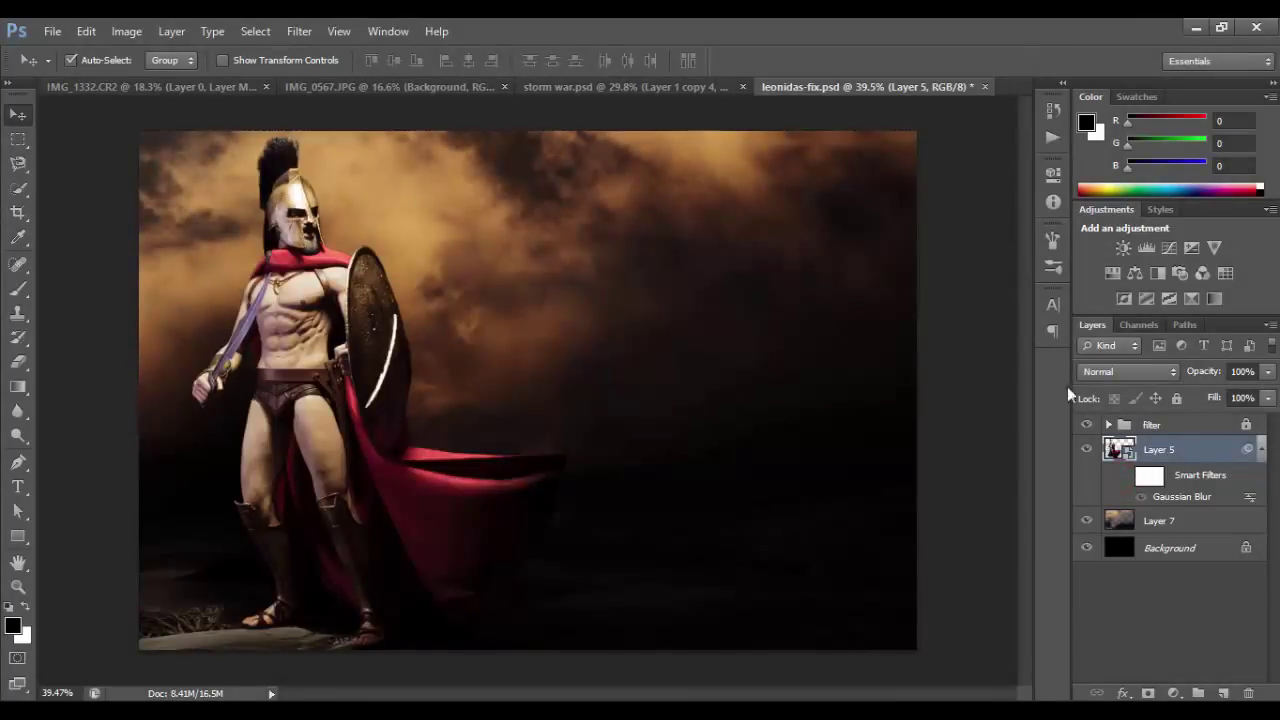
{"action": "left_click", "coordinate": [1126, 477]}
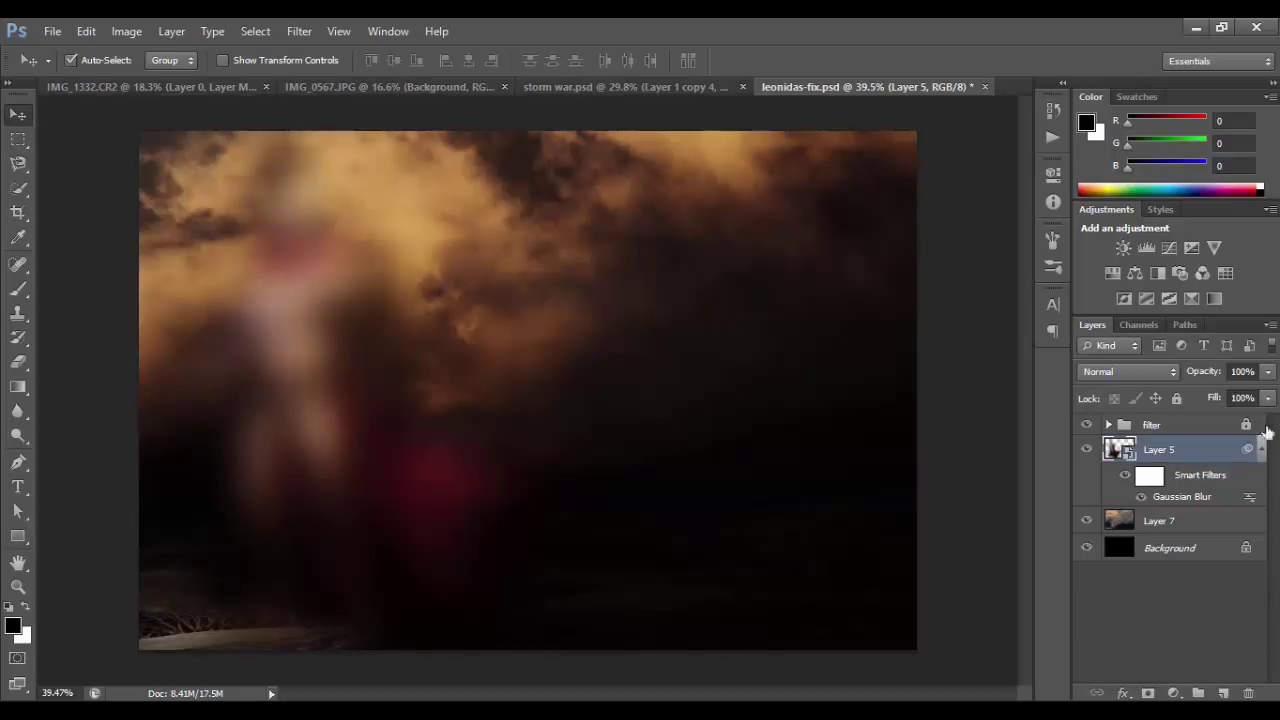
{"action": "left_click", "coordinate": [1155, 478]}
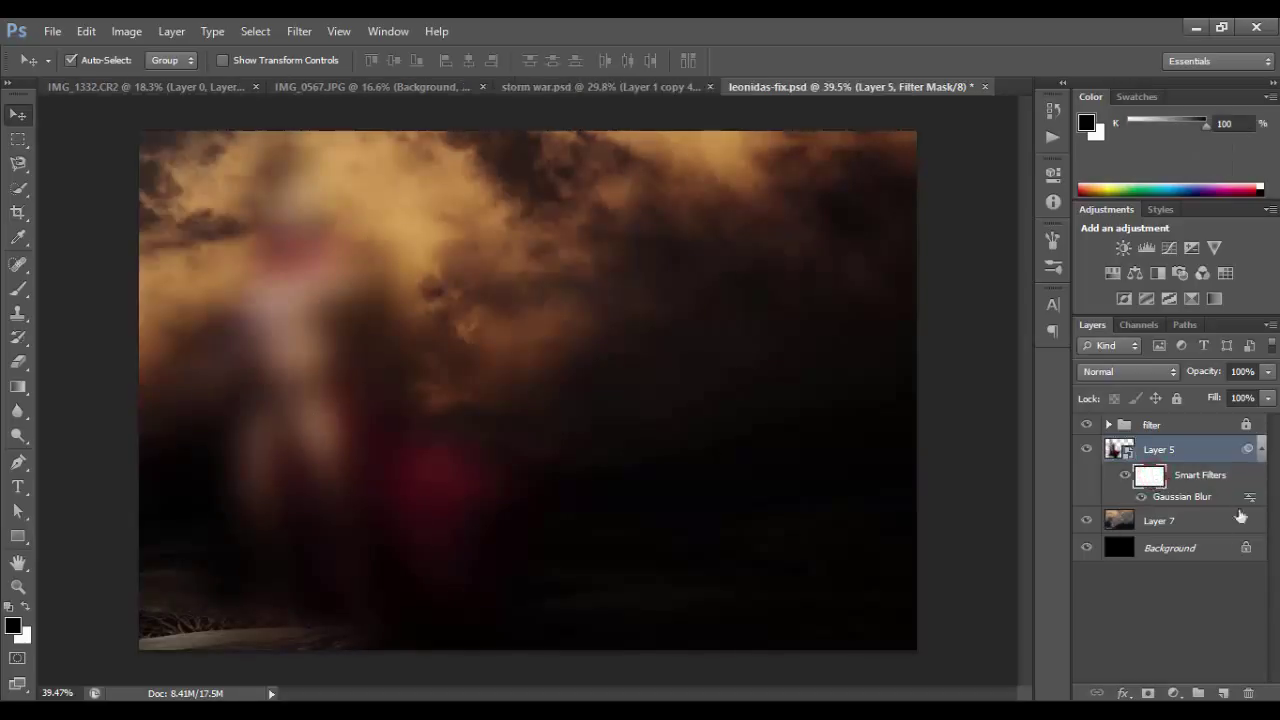
{"action": "left_click", "coordinate": [17, 291]}
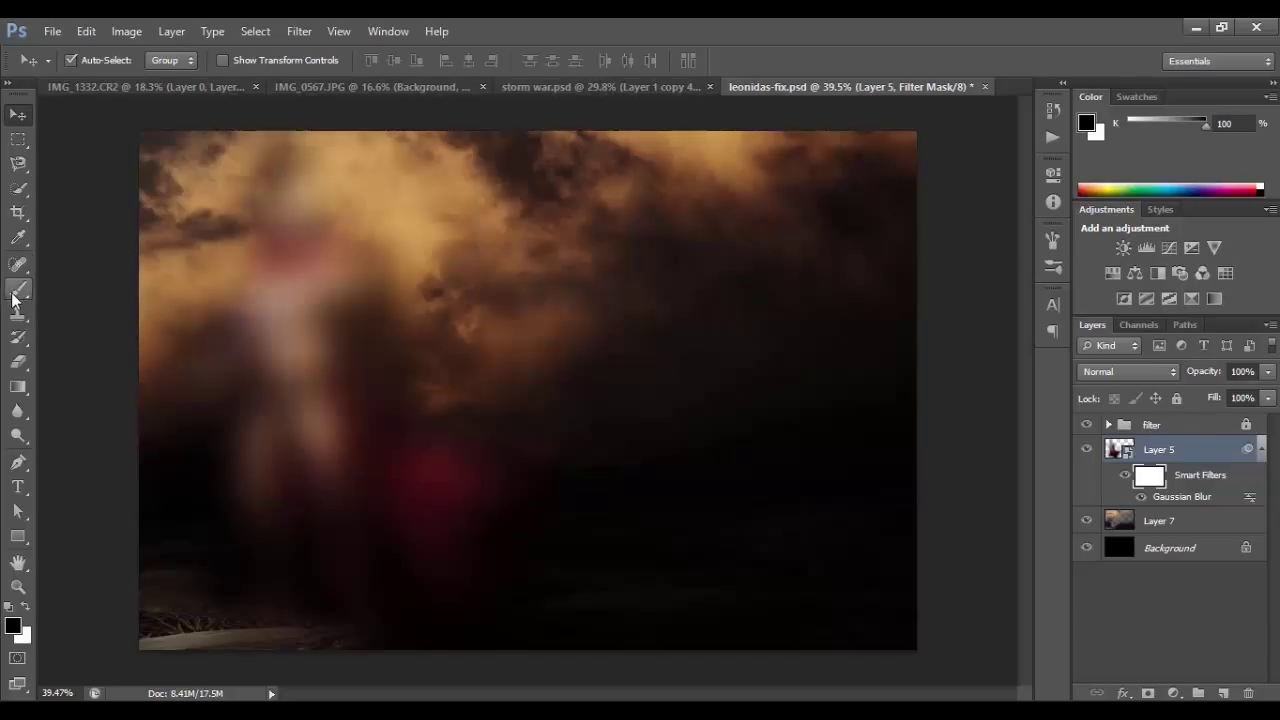
{"action": "mouse_move", "coordinate": [300, 215]}
{"action": "left_mouse_down"}
{"action": "mouse_move", "coordinate": [307, 287]}
{"action": "mouse_move", "coordinate": [311, 421]}
{"action": "mouse_move", "coordinate": [290, 280]}
{"action": "mouse_move", "coordinate": [279, 381]}
{"action": "left_mouse_up"}
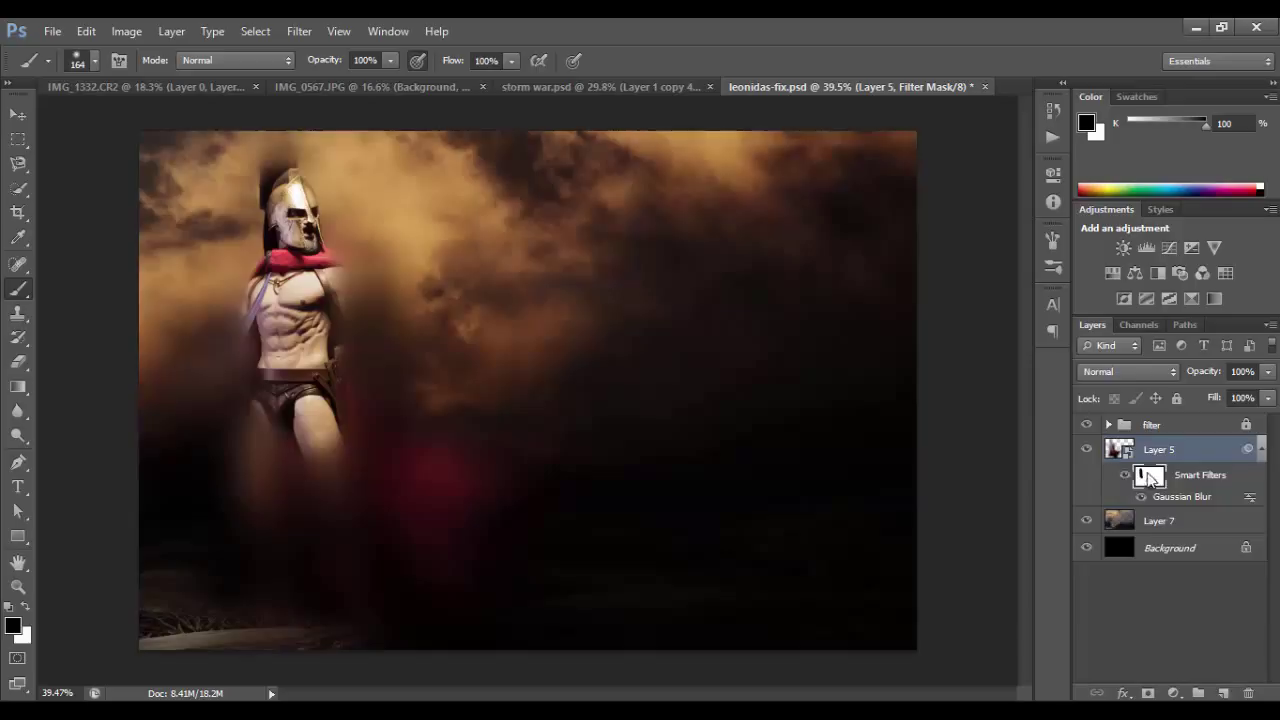
Step: Disable and delete the filter mask on Layer 5, and clear its Smart Filters
{"action": "right_click", "coordinate": [1150, 478]}
{"action": "left_click", "coordinate": [1100, 487]}
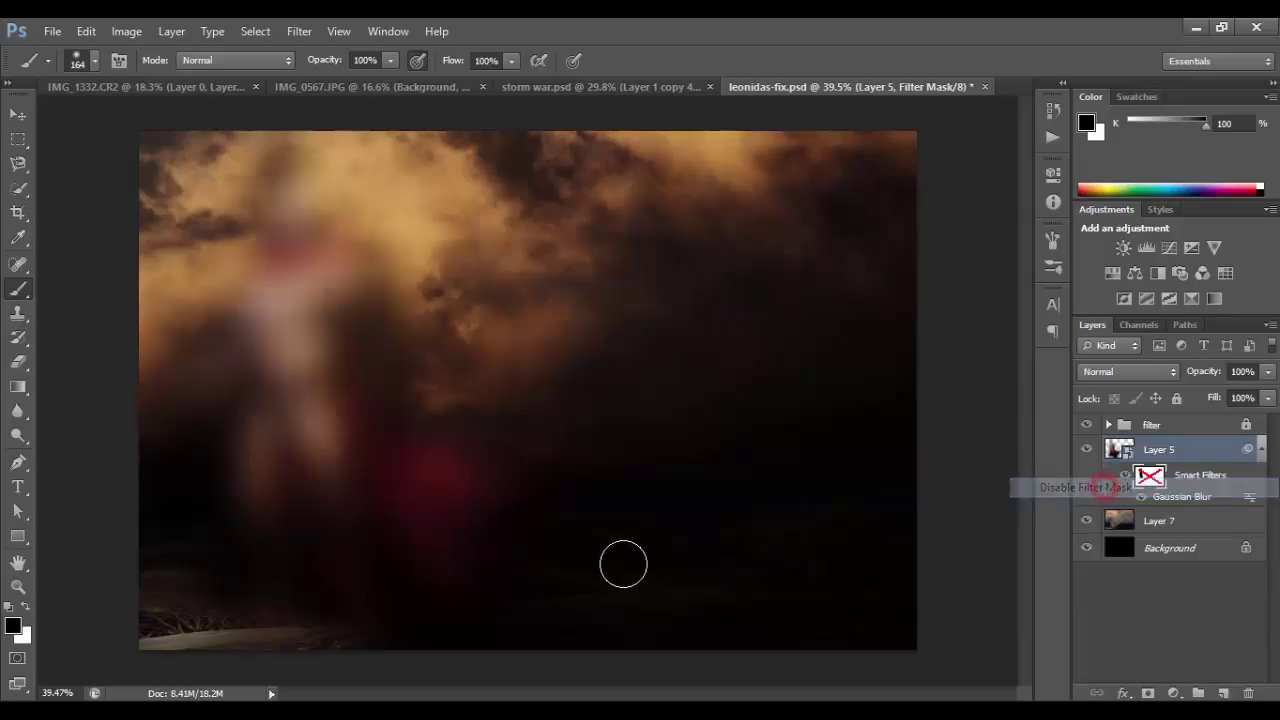
{"action": "left_click", "coordinate": [1193, 480]}
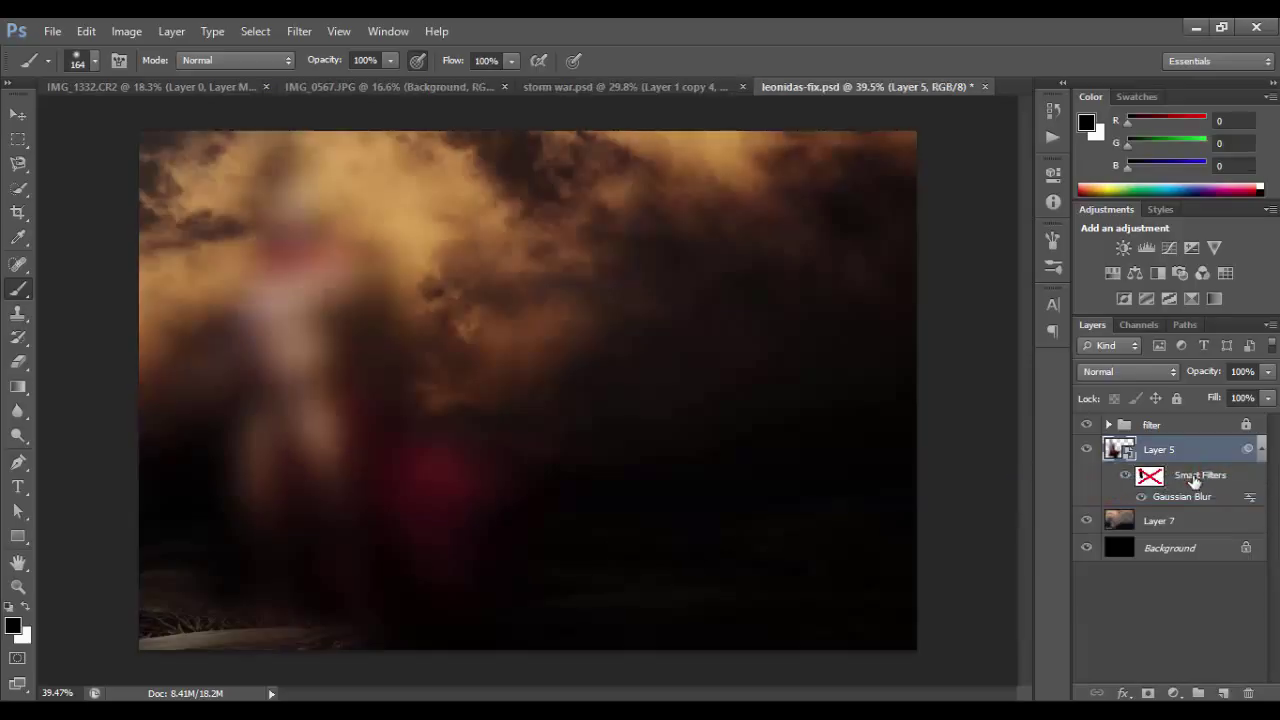
{"action": "right_click", "coordinate": [1193, 480]}
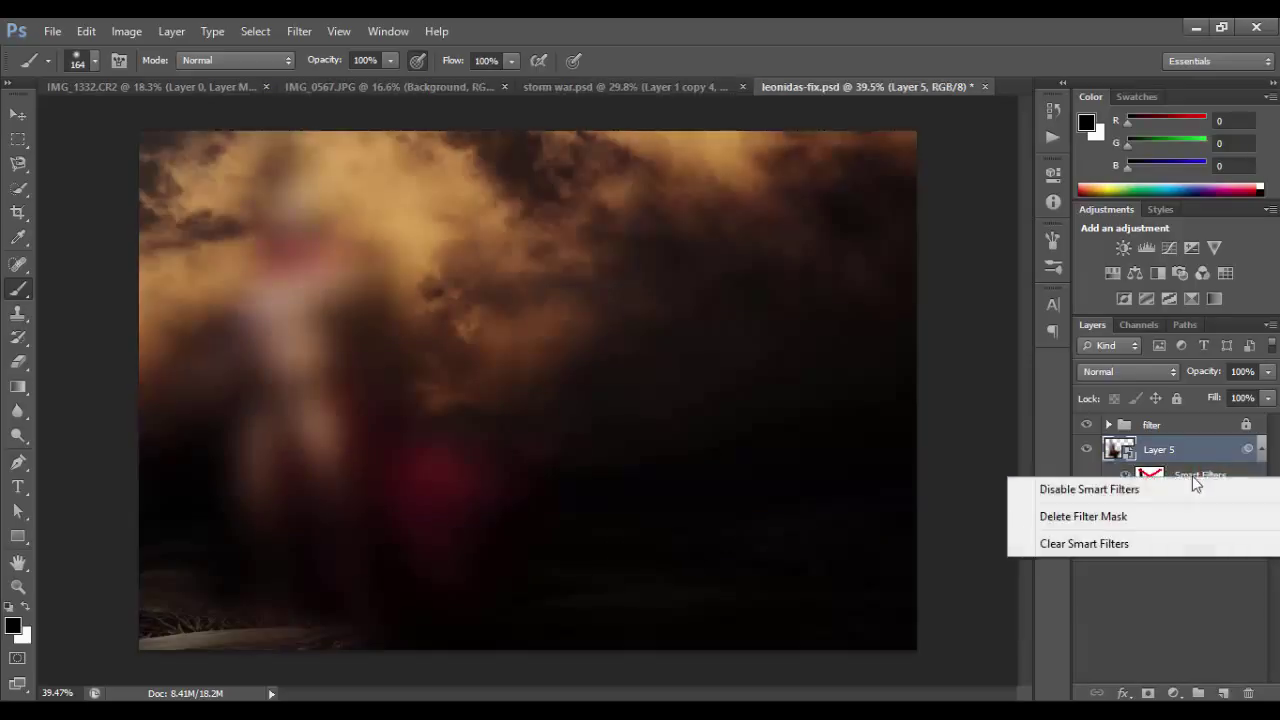
{"action": "left_click", "coordinate": [1102, 515]}
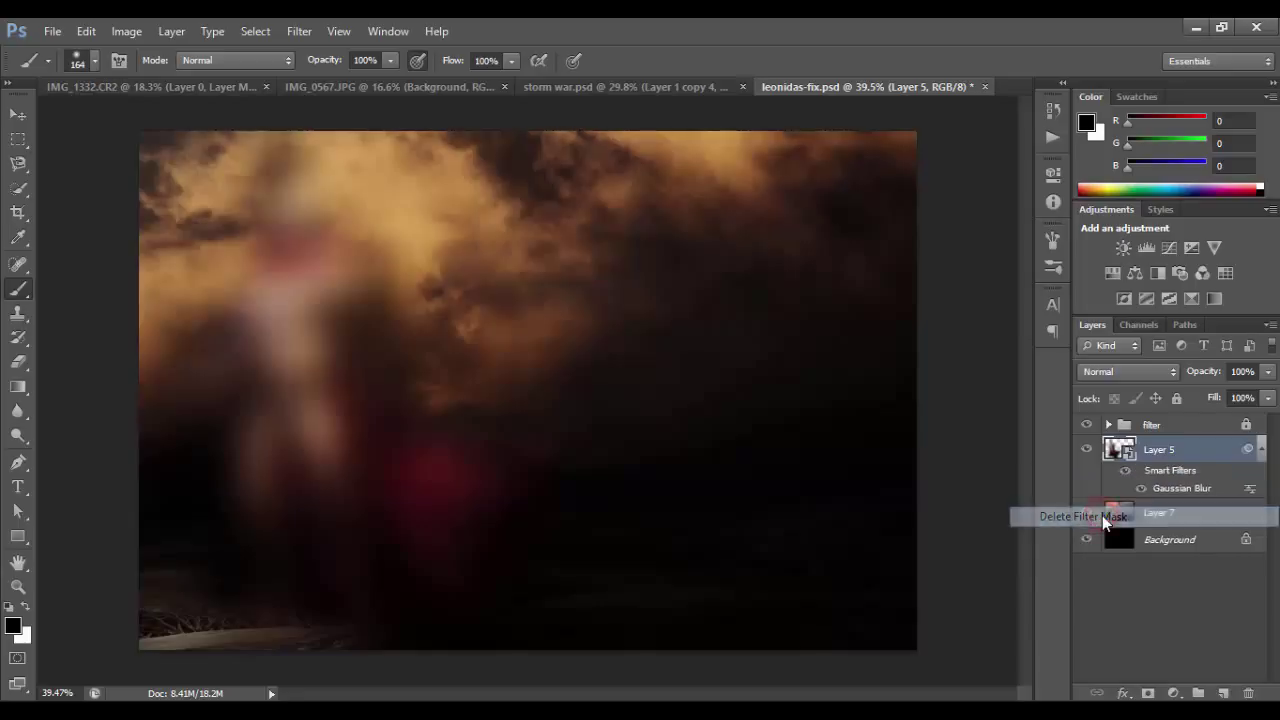
{"action": "right_click", "coordinate": [1176, 481]}
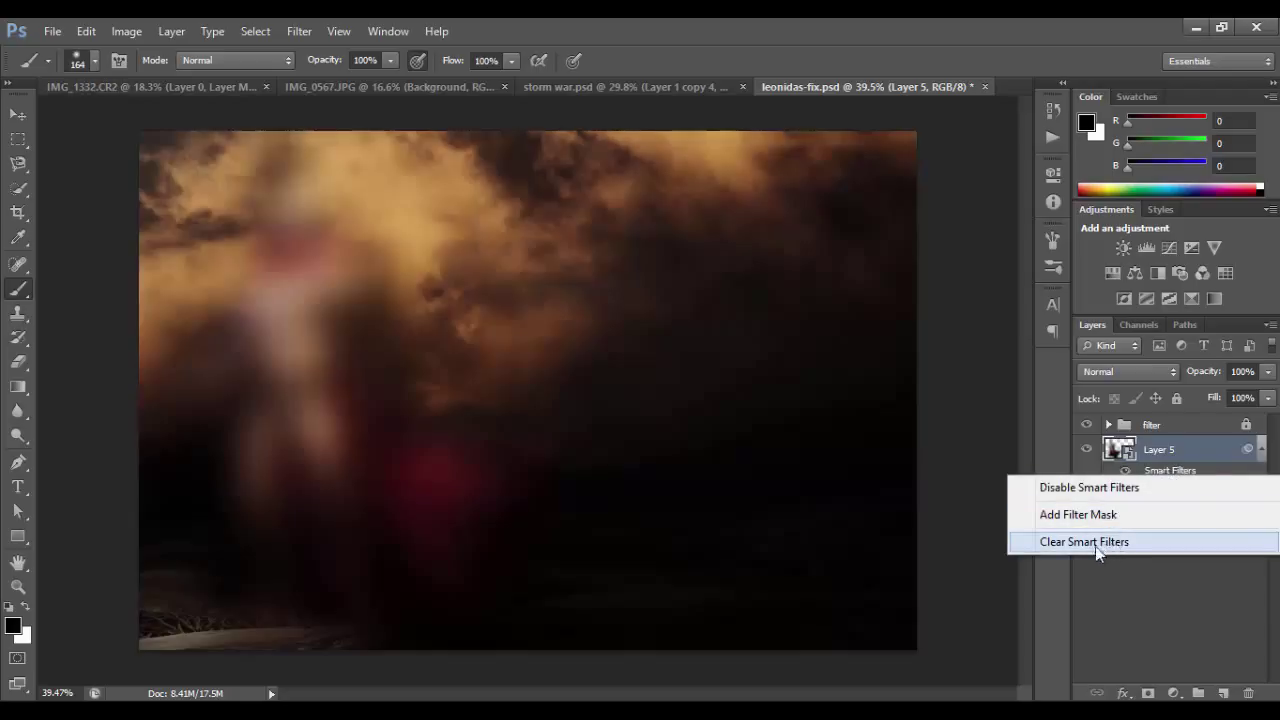
{"action": "left_click", "coordinate": [1118, 542]}
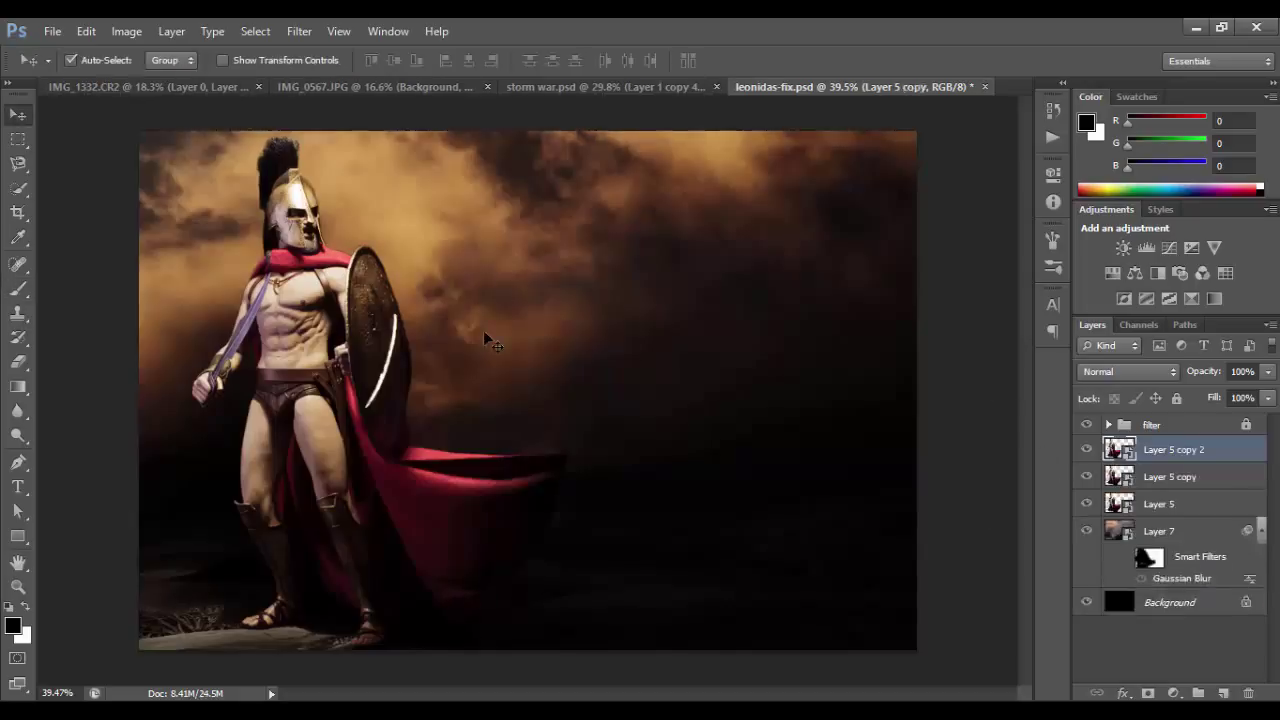
Step: Spread the two warrior copies across the middle and right of the image, and scale down the rightmost one, Layer 5 copy
{"action": "left_click_drag", "start_coordinate": [297, 275], "coordinate": [497, 276]}
{"action": "left_click_drag", "start_coordinate": [325, 290], "coordinate": [812, 266]}
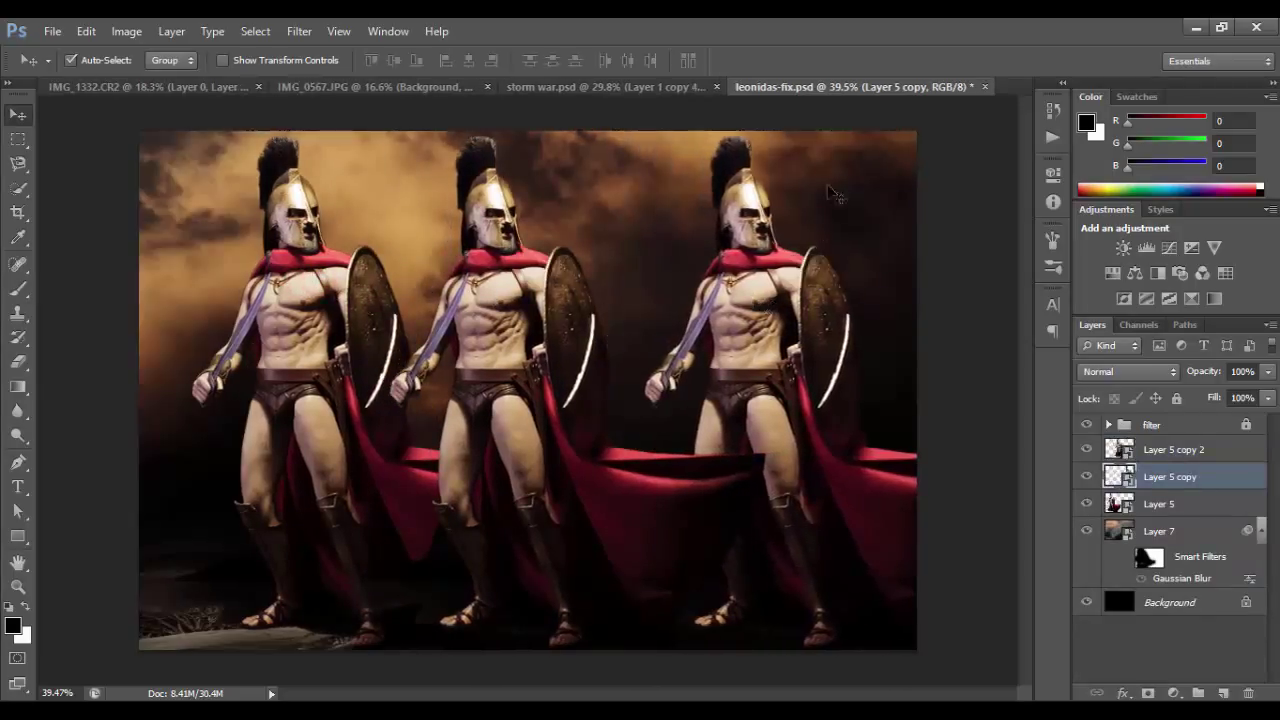
{"action": "key", "text": "ctrl+t"}
{"action": "left_click_drag", "start_coordinate": [588, 132], "coordinate": [700, 232]}
{"action": "left_click", "coordinate": [942, 60]}
Step: Shrink Layer 5 copy 2 to the smallest figure, placed between the other warriors, and move Layer 5 above both copies in the stack
{"action": "left_click", "coordinate": [530, 273]}
{"action": "key", "text": "ctrl+t"}
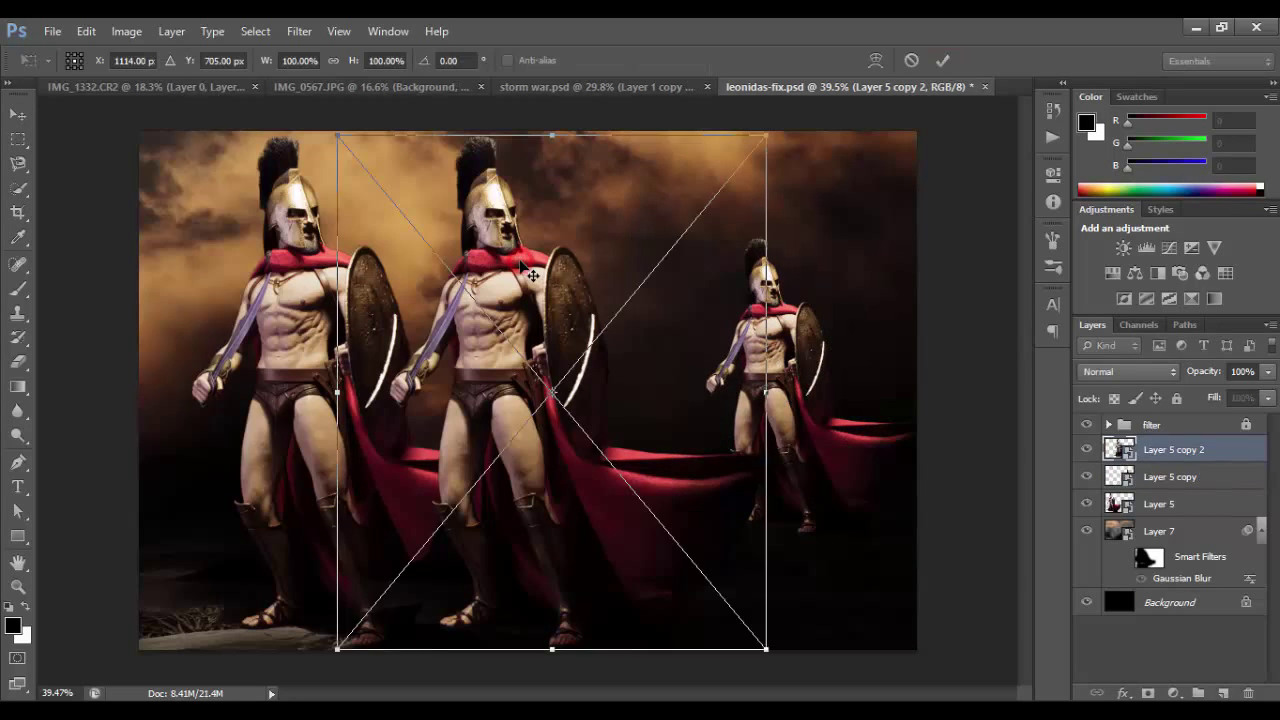
{"action": "left_click_drag", "start_coordinate": [766, 134], "coordinate": [620, 308]}
{"action": "left_click_drag", "start_coordinate": [406, 368], "coordinate": [485, 270]}
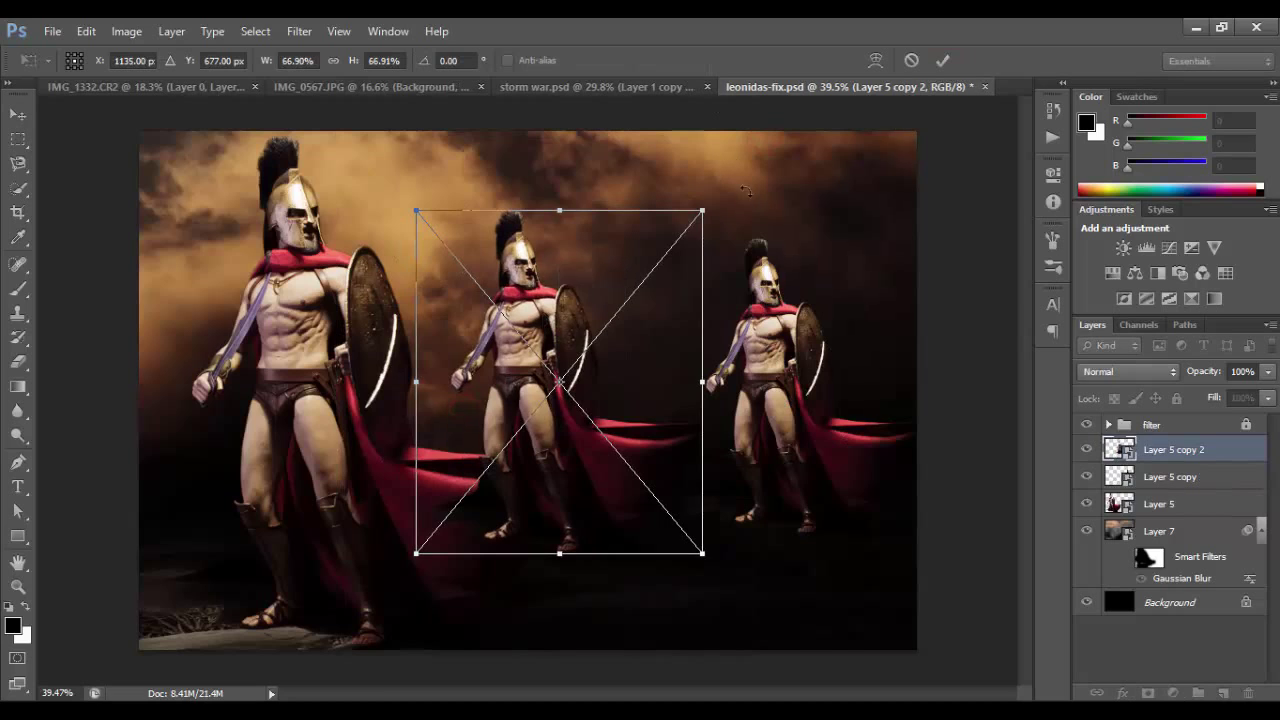
{"action": "left_click_drag", "start_coordinate": [702, 210], "coordinate": [586, 346]}
{"action": "left_click_drag", "start_coordinate": [491, 400], "coordinate": [565, 348]}
{"action": "left_click", "coordinate": [943, 60]}
{"action": "left_click_drag", "start_coordinate": [1160, 505], "coordinate": [1165, 440]}
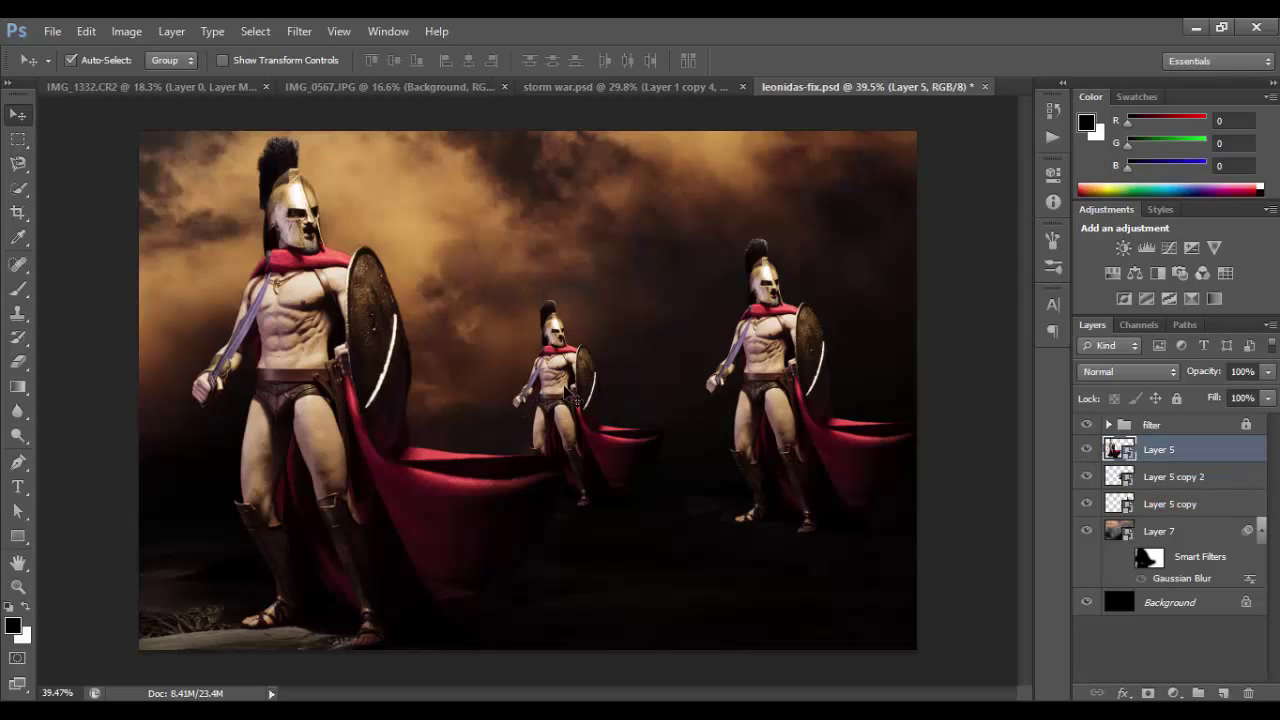
{"action": "left_click_drag", "start_coordinate": [578, 337], "coordinate": [560, 330]}
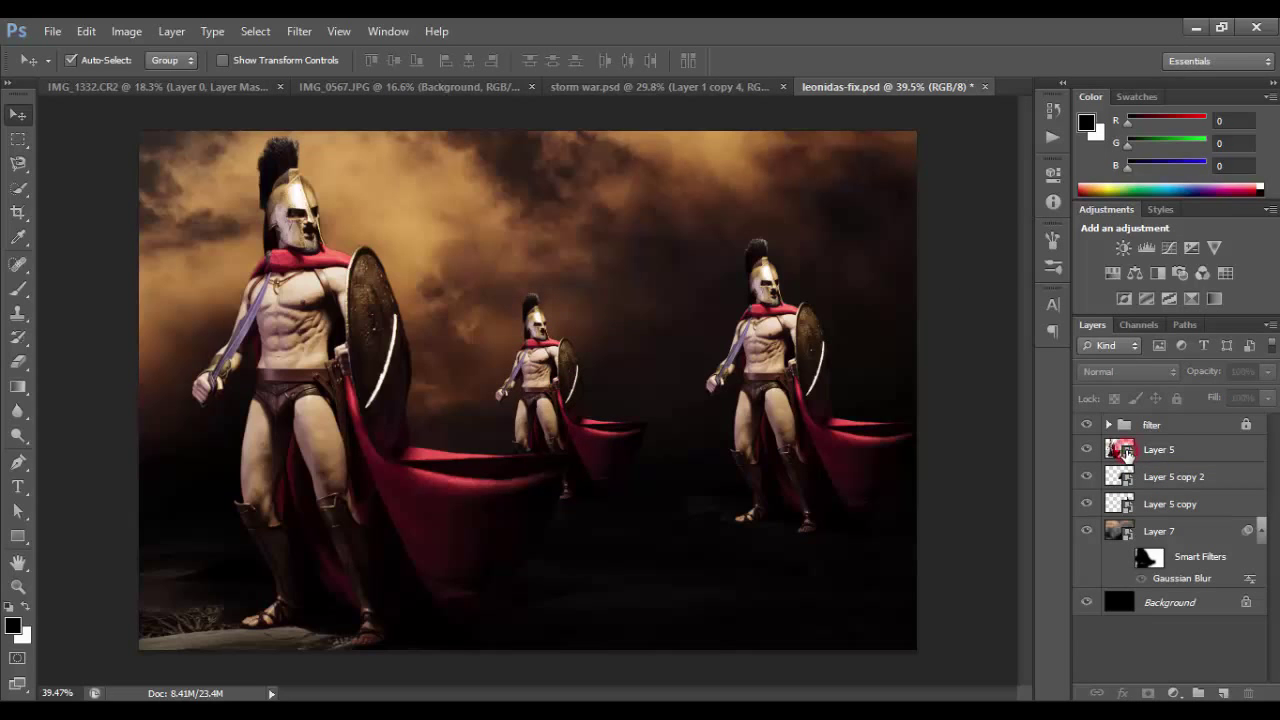
Step: Open the contents of the Layer 5 Smart Object for editing as Layer 5.psb
{"action": "double_click", "coordinate": [1127, 452]}
{"action": "left_click", "coordinate": [533, 241]}
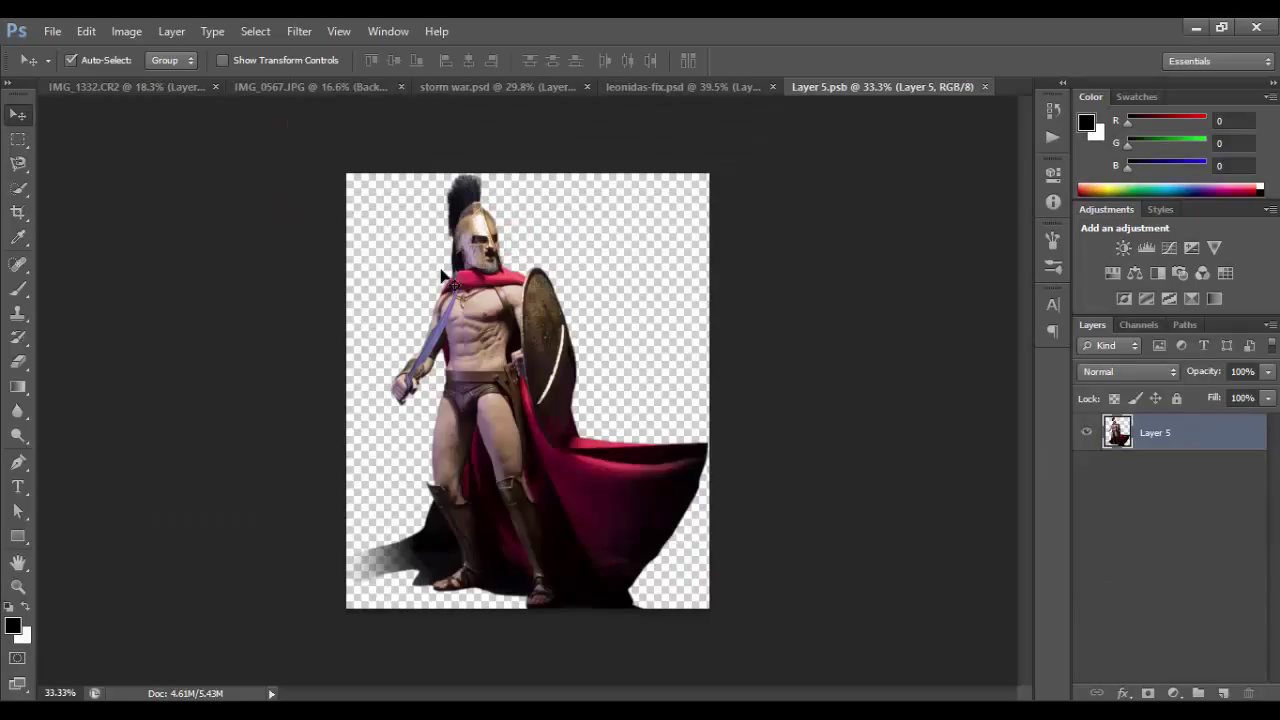
{"action": "left_click", "coordinate": [654, 86]}
{"action": "left_click", "coordinate": [909, 85]}
Step: Add a Hue/Saturation adjustment layer above the warrior in Layer 5.psb, shifting the hue until the skin is blue and the cape green
{"action": "scroll", "coordinate": [535, 268], "scroll_direction": "up", "scroll_amount": 2}
{"action": "scroll", "coordinate": [535, 268], "scroll_direction": "up", "scroll_amount": 2}
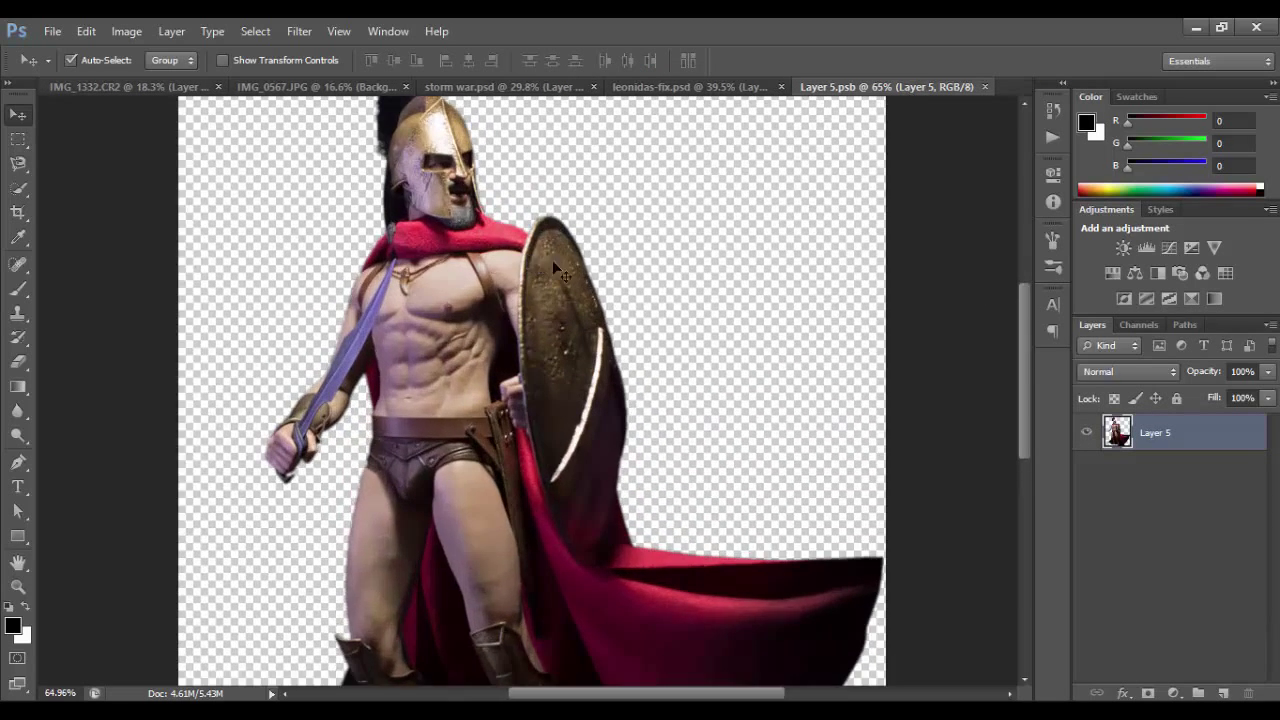
{"action": "left_click_drag", "start_coordinate": [607, 190], "coordinate": [637, 240]}
{"action": "left_click", "coordinate": [1175, 693]}
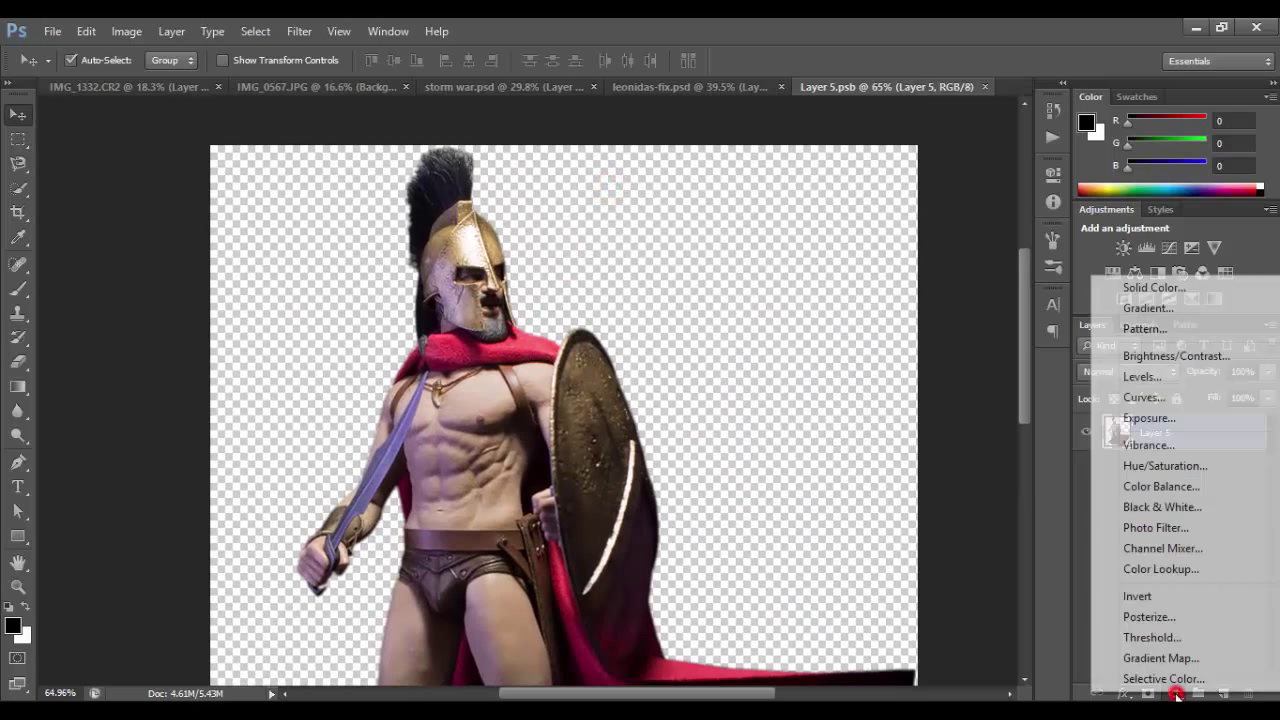
{"action": "left_click", "coordinate": [1201, 465]}
{"action": "mouse_move", "coordinate": [917, 326]}
{"action": "left_mouse_down"}
{"action": "mouse_move", "coordinate": [1016, 321]}
{"action": "mouse_move", "coordinate": [933, 332]}
{"action": "left_mouse_up"}
{"action": "left_click_drag", "start_coordinate": [893, 289], "coordinate": [1048, 300]}
{"action": "left_click", "coordinate": [998, 162]}
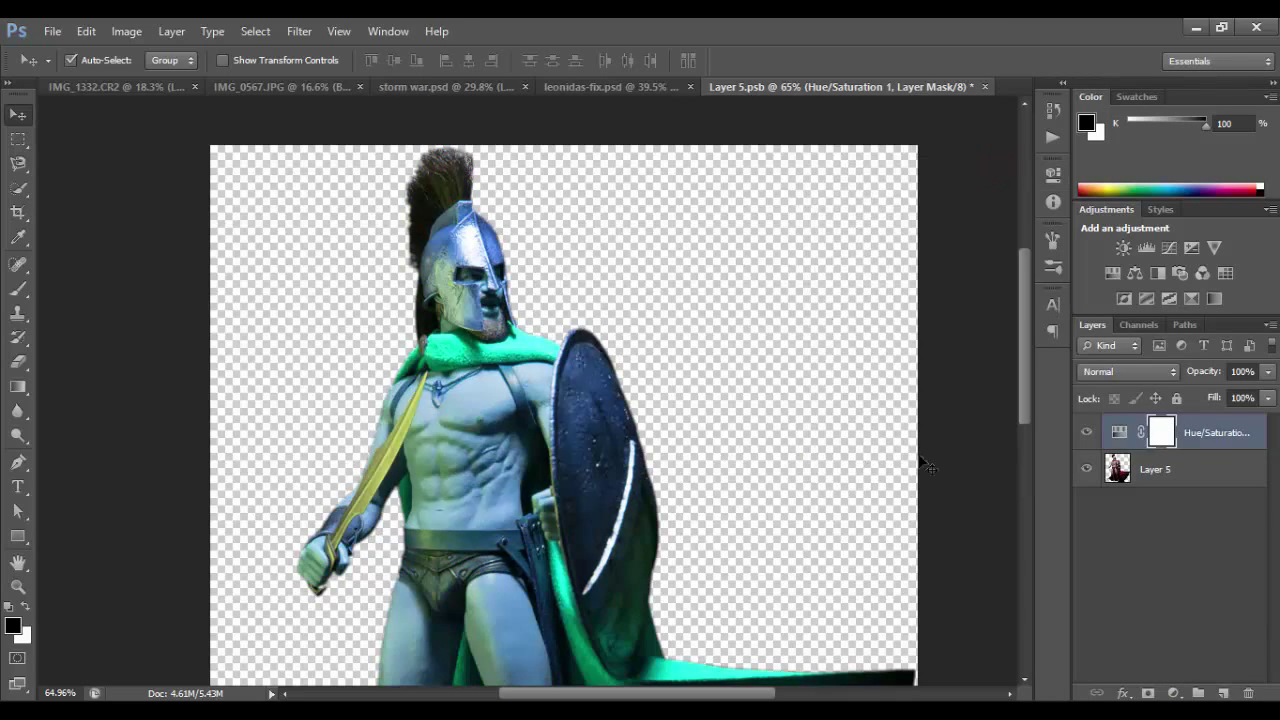
Step: Save the recoloured Layer 5.psb and close it to update all the warrior copies in leonidas-fix.psd
{"action": "left_click", "coordinate": [51, 31]}
{"action": "left_click", "coordinate": [94, 238]}
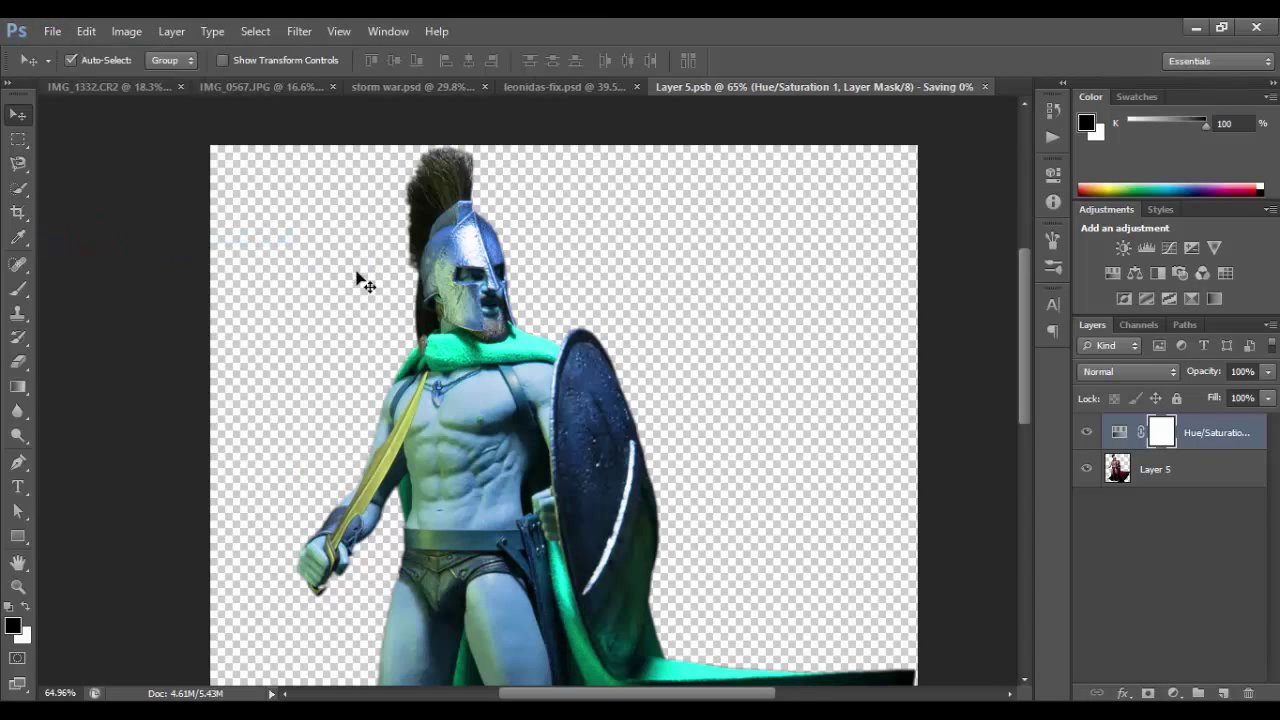
{"action": "left_click", "coordinate": [986, 87]}
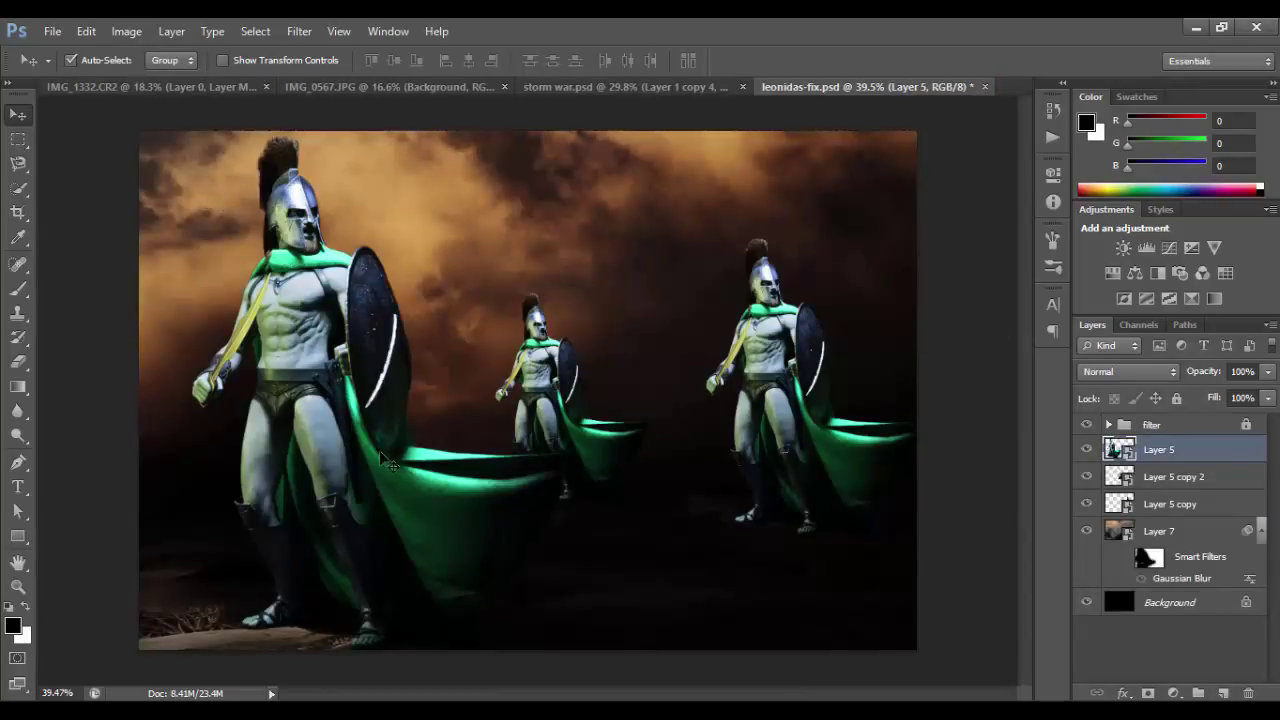
Step: Reopen the contents of the Layer 5 Smart Object and delete the Hue/Saturation adjustment layer
{"action": "double_click", "coordinate": [1124, 451]}
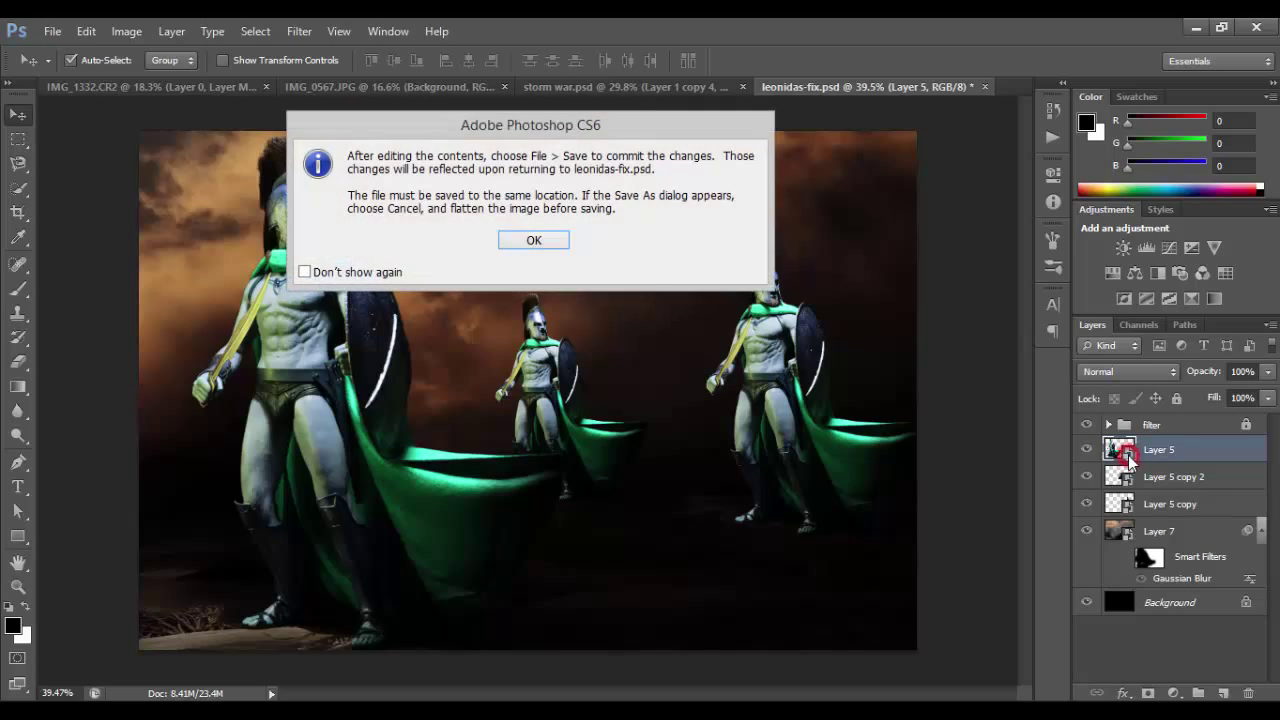
{"action": "left_click", "coordinate": [522, 240]}
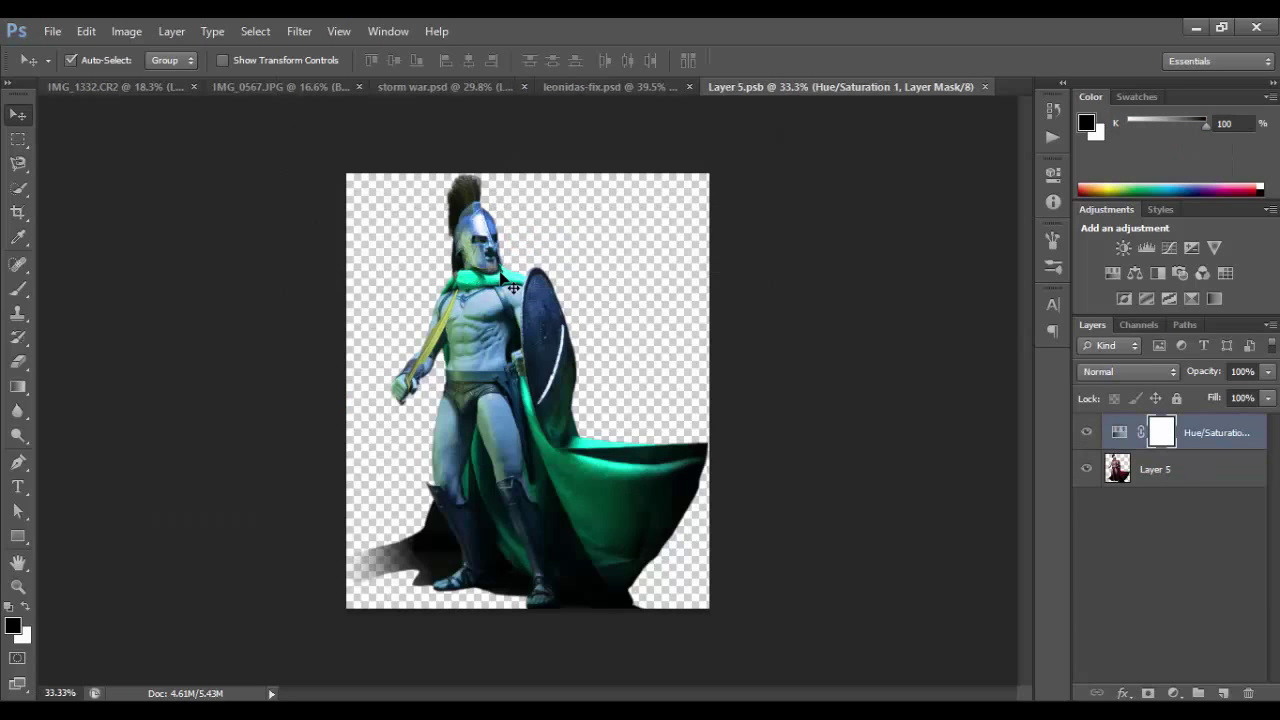
{"action": "key", "text": "ctrl+0"}
{"action": "left_click", "coordinate": [1086, 432]}
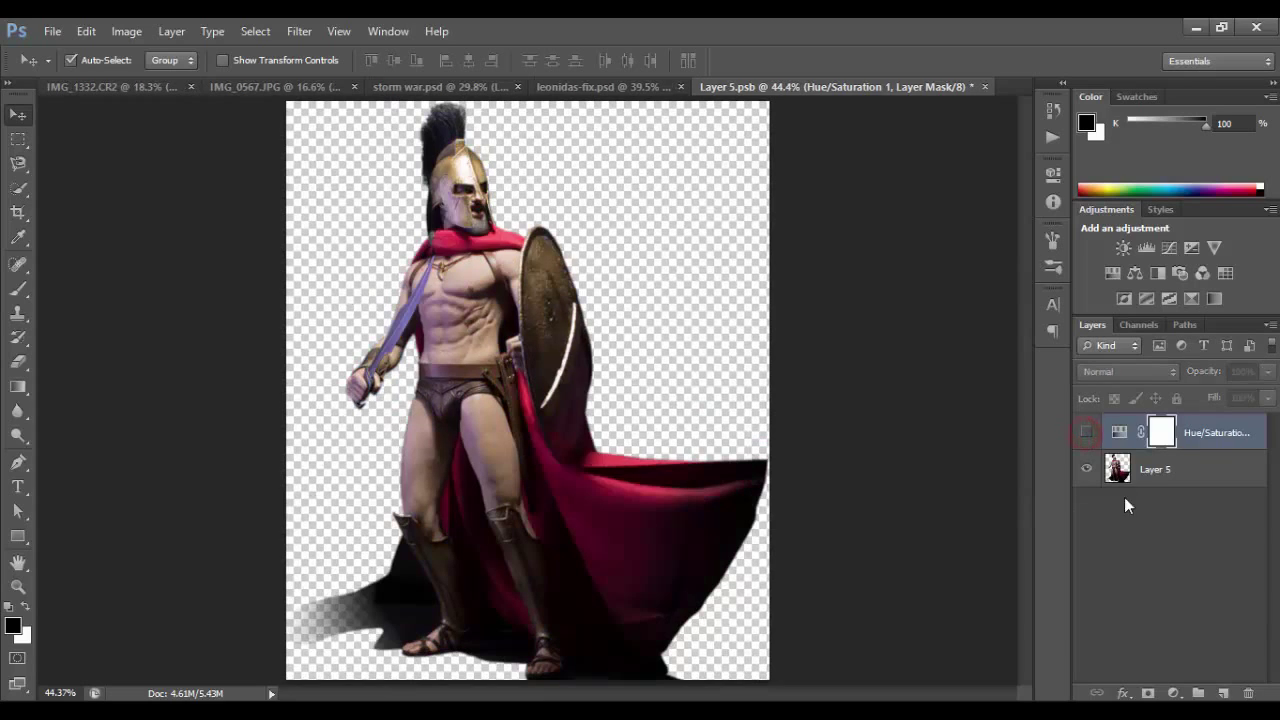
{"action": "left_click", "coordinate": [1228, 430]}
{"action": "key", "text": "Delete"}
Step: Save Layer 5.psb without the colour adjustment and close it to restore the warriors' original colours
{"action": "left_click", "coordinate": [52, 31]}
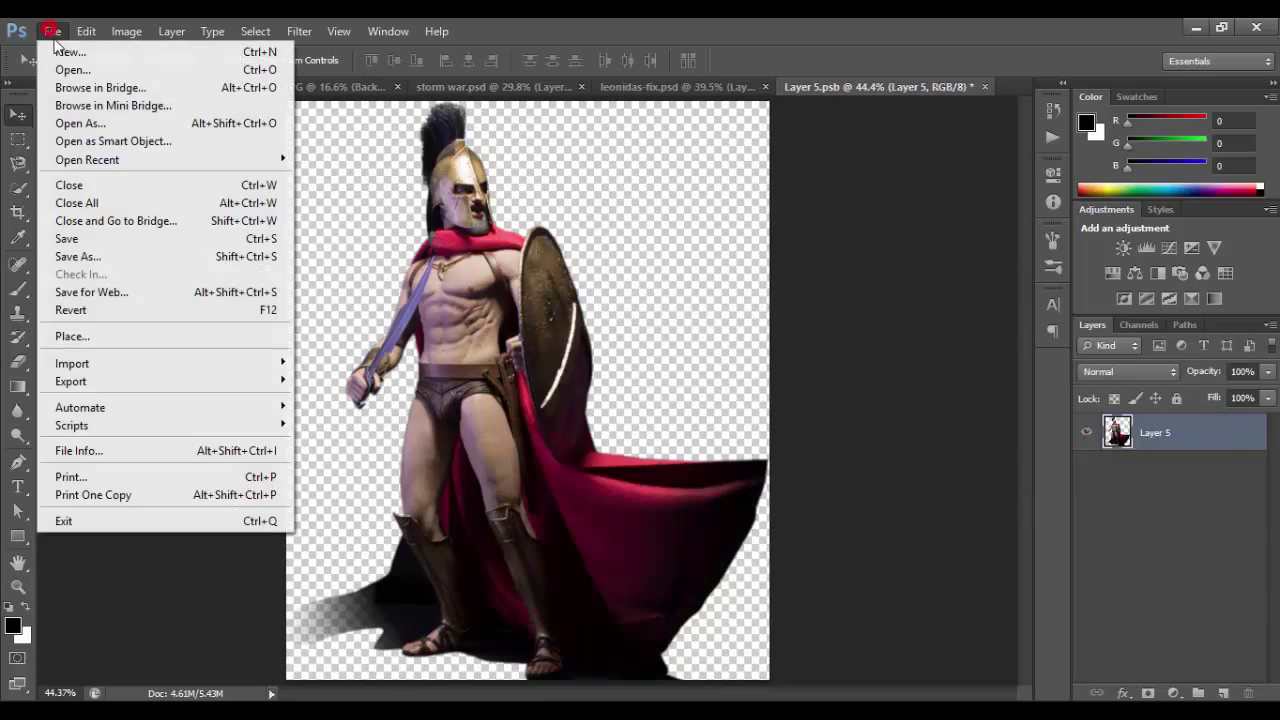
{"action": "left_click", "coordinate": [105, 237]}
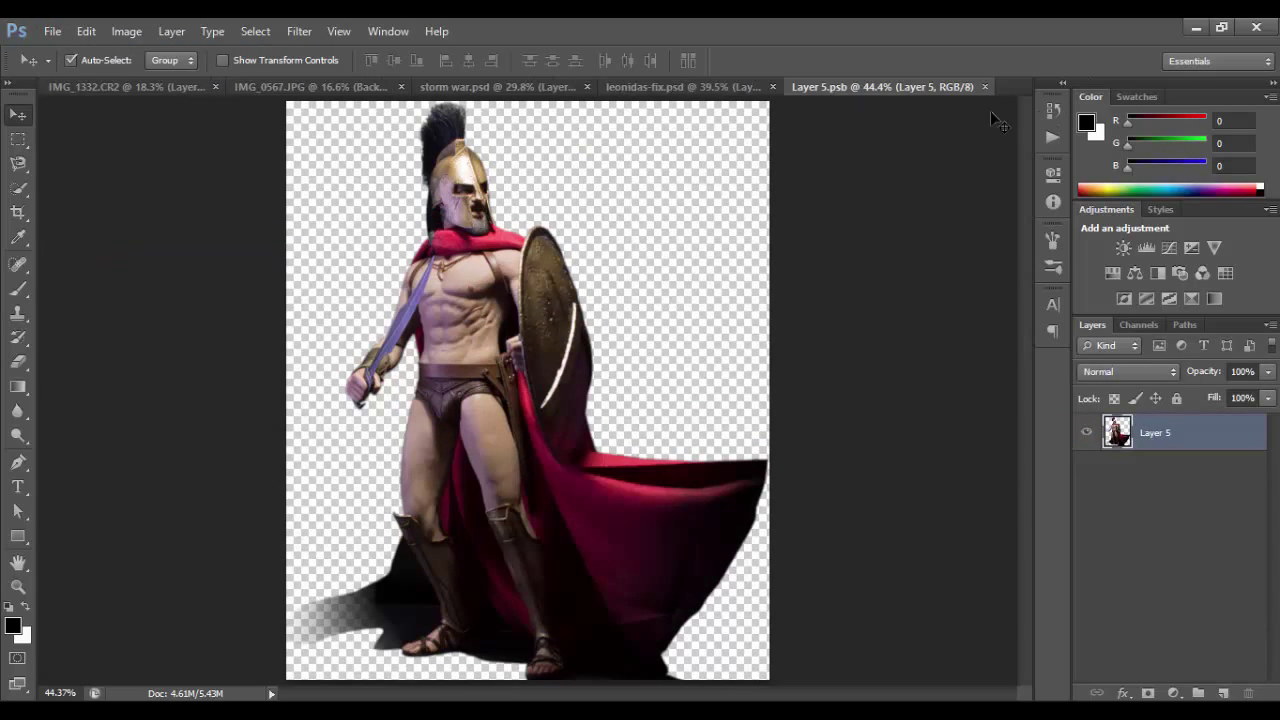
{"action": "left_click", "coordinate": [985, 87]}
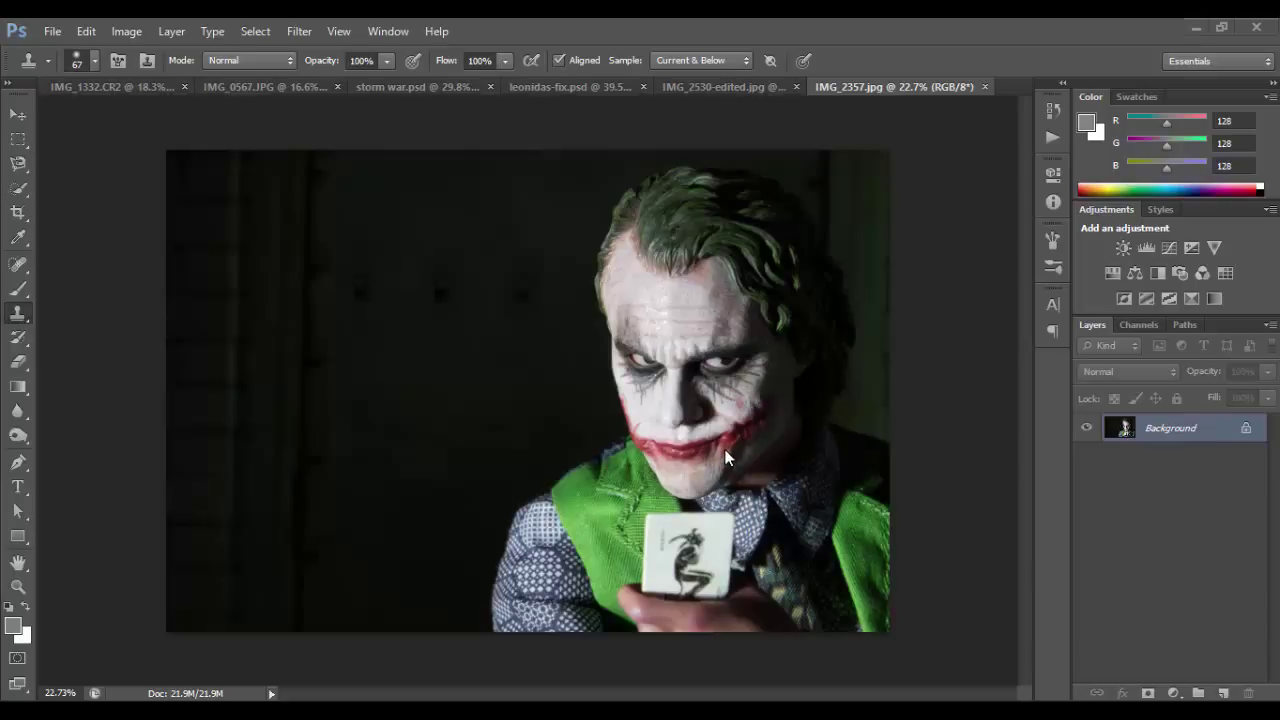
Step: Clone a spot of skin onto the tip of the nose directly on the Background layer of IMG_2357.jpg with the Clone Stamp
{"action": "left_click", "coordinate": [19, 116]}
{"action": "scroll", "coordinate": [740, 450], "scroll_direction": "up", "scroll_amount": 1}
{"action": "scroll", "coordinate": [740, 450], "scroll_direction": "up", "scroll_amount": 1}
{"action": "scroll", "coordinate": [715, 462], "scroll_direction": "up", "scroll_amount": 1}
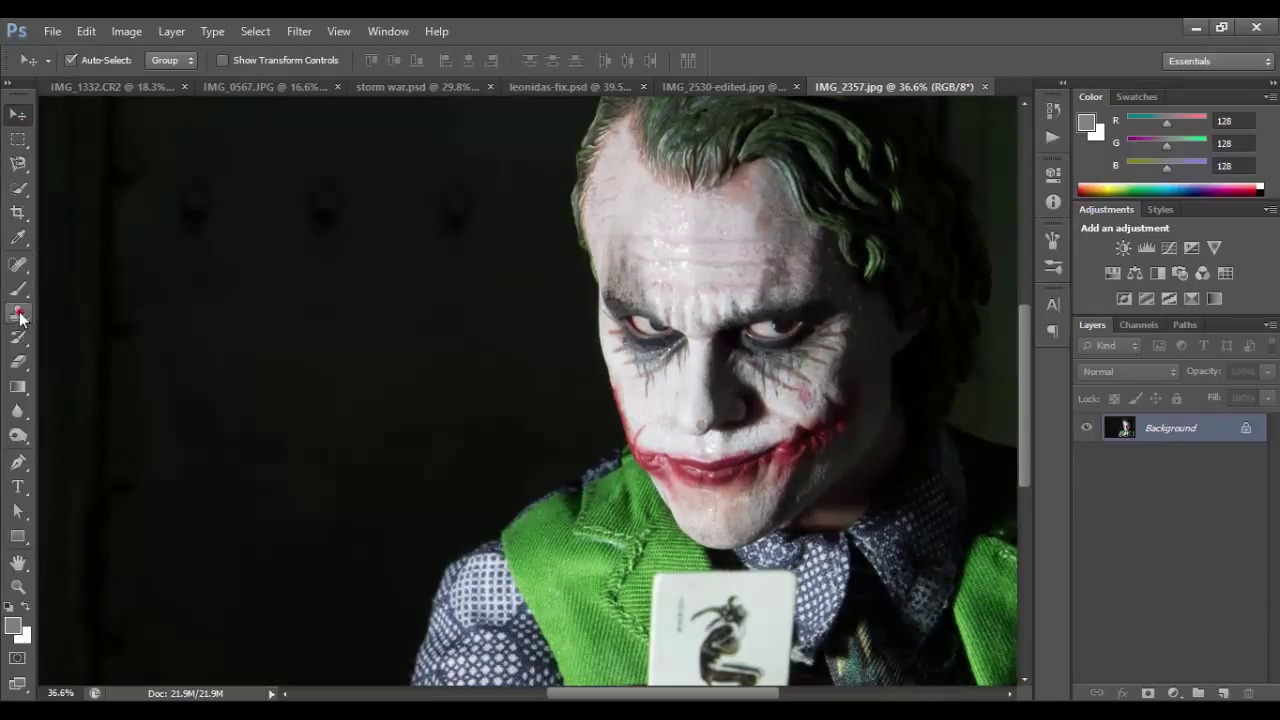
{"action": "left_click", "coordinate": [19, 316]}
{"action": "scroll", "coordinate": [726, 443], "scroll_direction": "up", "scroll_amount": 2}
{"action": "left_click", "coordinate": [682, 402], "text": "alt"}
{"action": "left_click", "coordinate": [688, 415]}
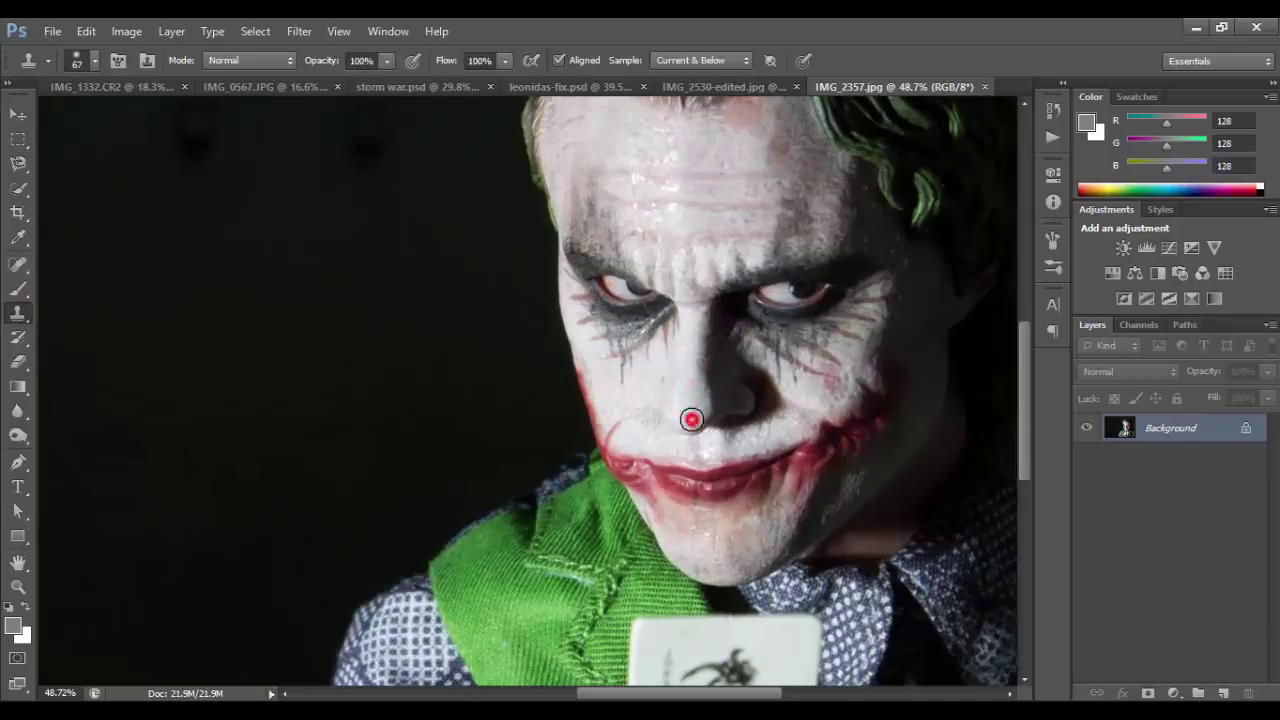
{"action": "scroll", "coordinate": [686, 406], "scroll_direction": "down", "scroll_amount": 3}
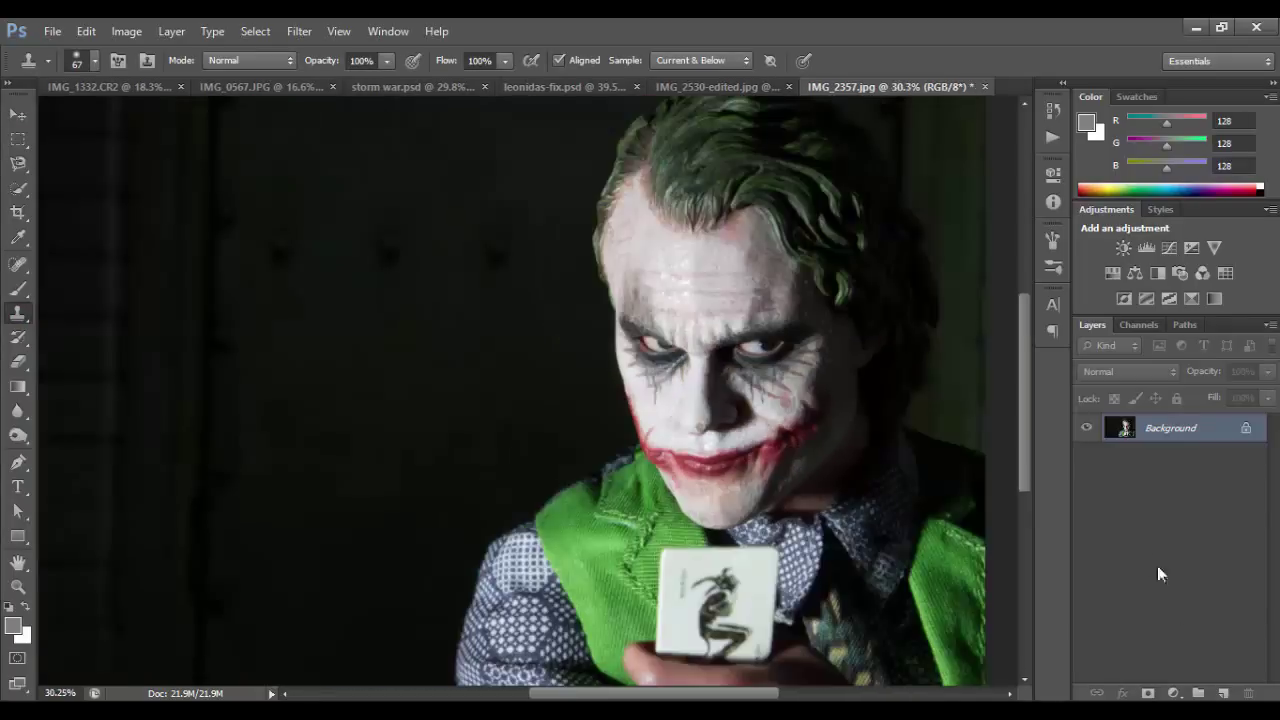
Step: Create a new empty layer above the Background and name it stamp
{"action": "left_click", "coordinate": [1226, 694]}
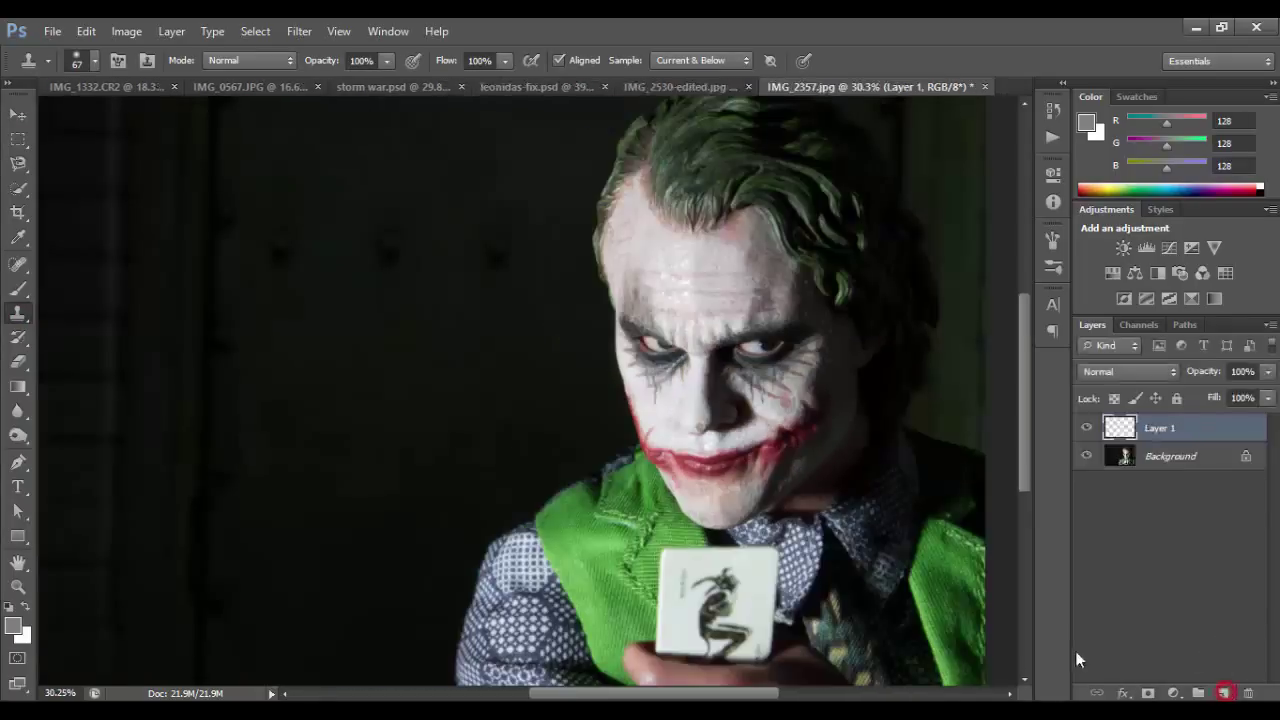
{"action": "double_click", "coordinate": [1156, 430]}
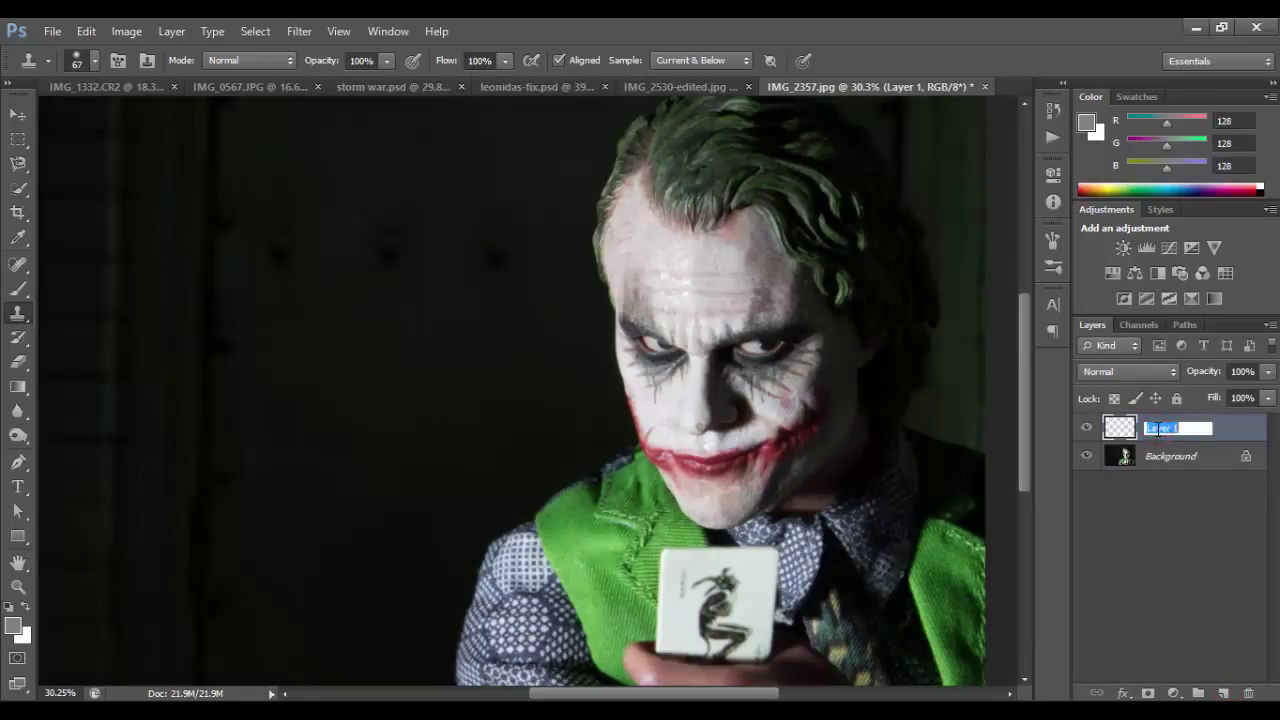
{"action": "type", "text": "stamp"}
{"action": "key", "text": "Return"}
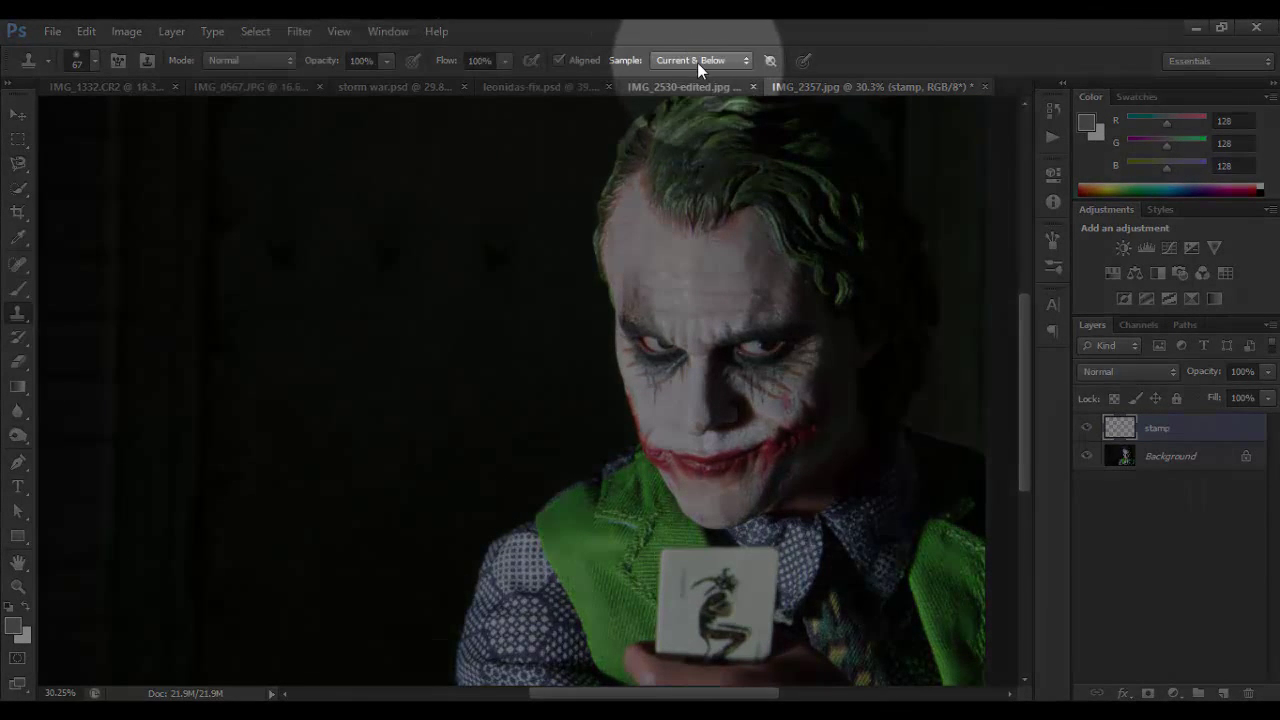
Step: Clone white skin over the red mouth makeup on the stamp layer, sampling Current & Below, and toggle the layer's visibility to compare
{"action": "left_click", "coordinate": [697, 61]}
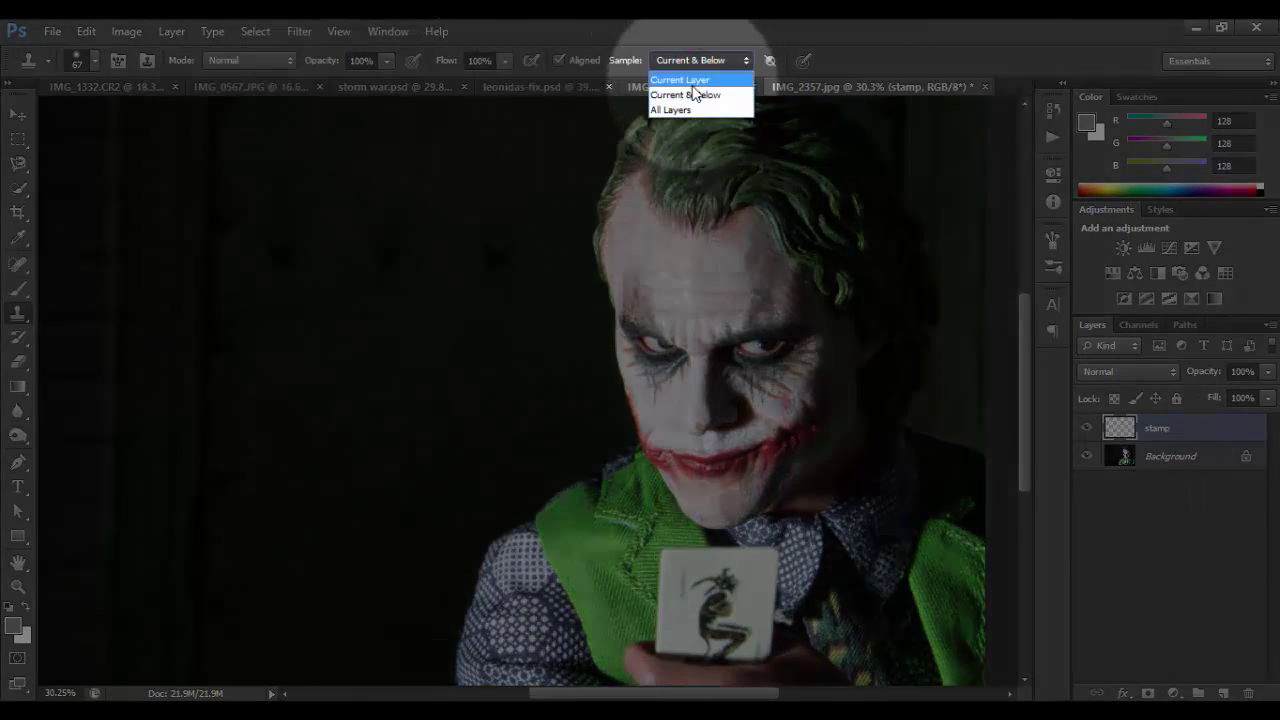
{"action": "left_click", "coordinate": [690, 88]}
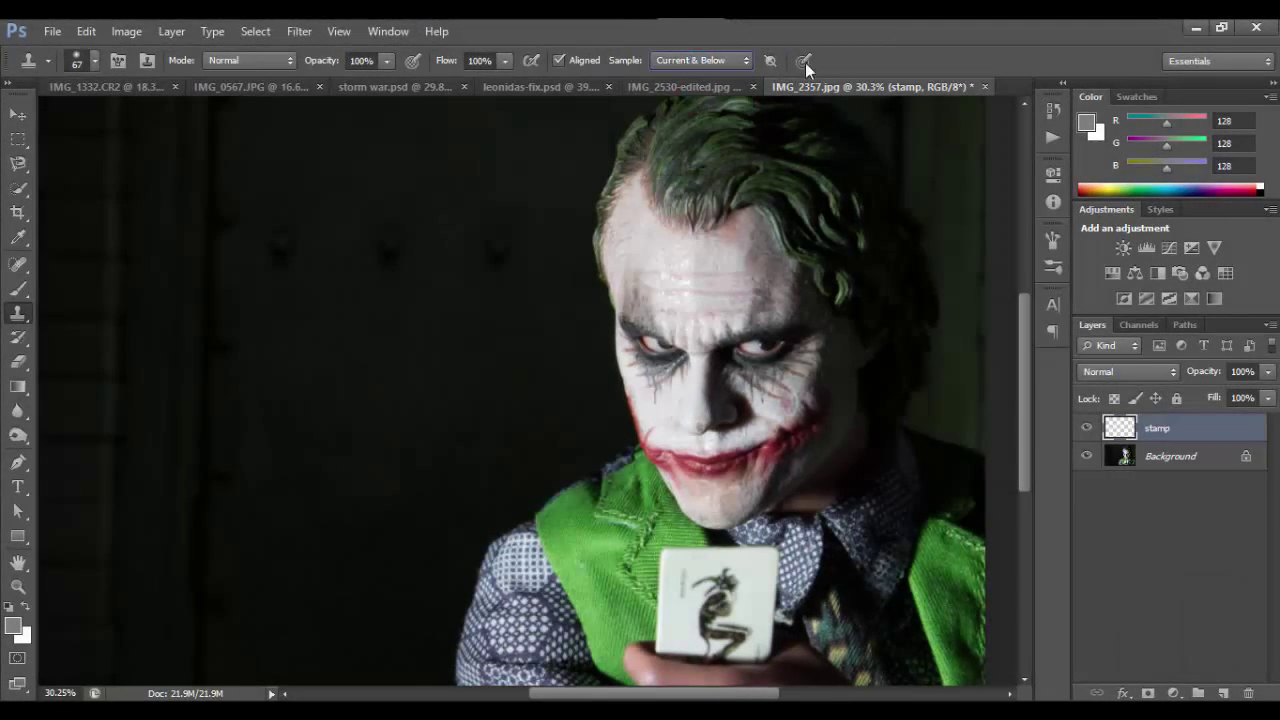
{"action": "scroll", "coordinate": [713, 451], "scroll_direction": "up", "scroll_amount": 4}
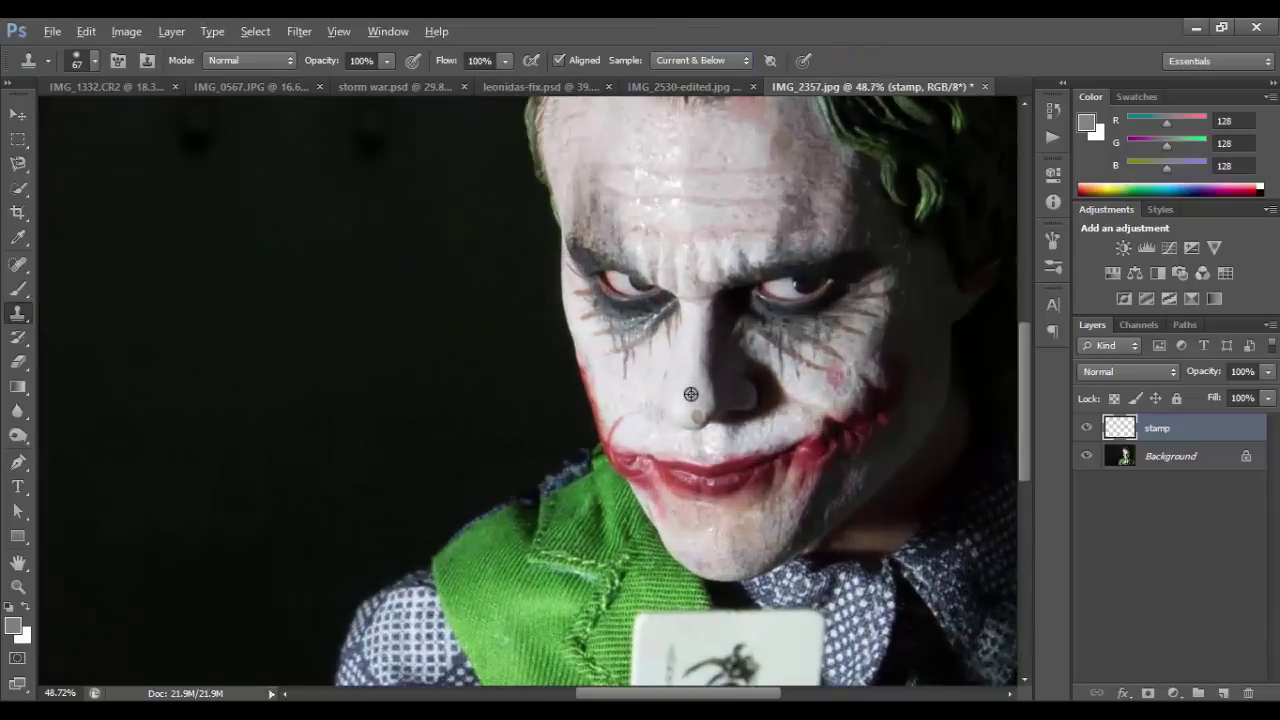
{"action": "mouse_move", "coordinate": [647, 466]}
{"action": "left_mouse_down"}
{"action": "mouse_move", "coordinate": [651, 451]}
{"action": "mouse_move", "coordinate": [760, 455]}
{"action": "mouse_move", "coordinate": [697, 517]}
{"action": "left_mouse_up"}
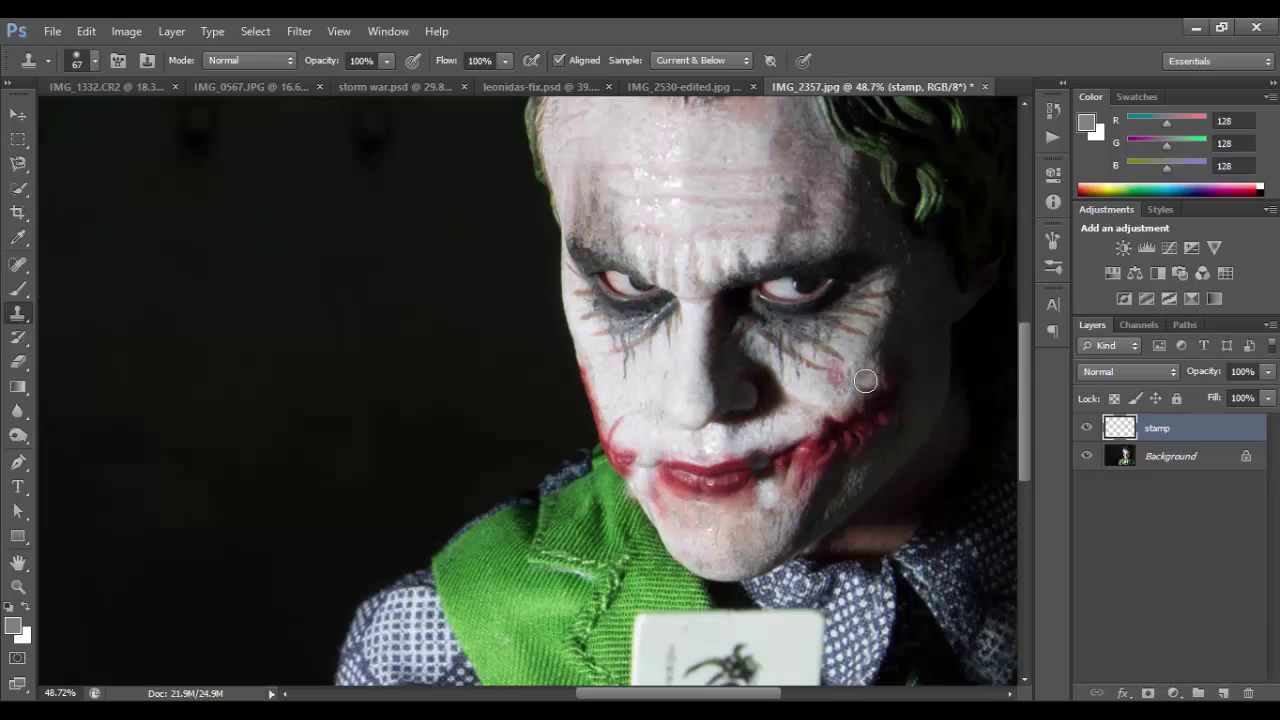
{"action": "scroll", "coordinate": [865, 381], "scroll_direction": "down", "scroll_amount": 4}
{"action": "scroll", "coordinate": [865, 381], "scroll_direction": "down", "scroll_amount": 1}
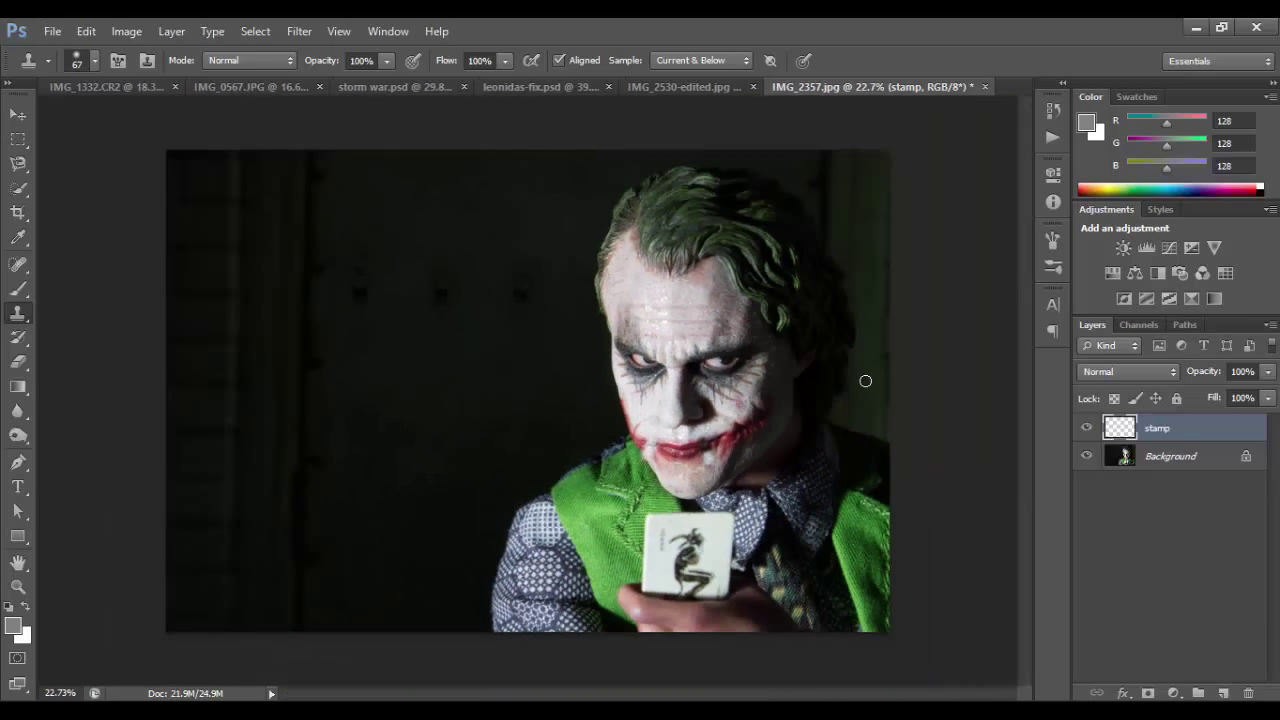
{"action": "left_click", "coordinate": [1088, 429]}
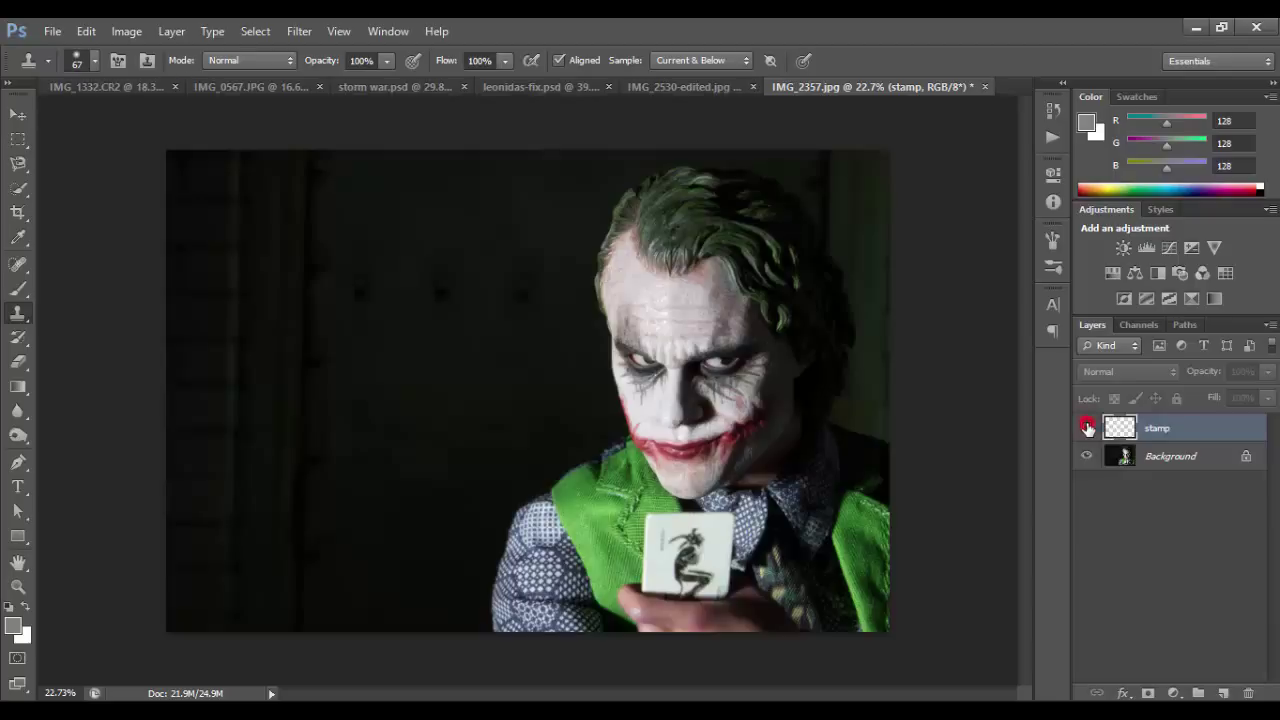
{"action": "left_click", "coordinate": [1087, 428]}
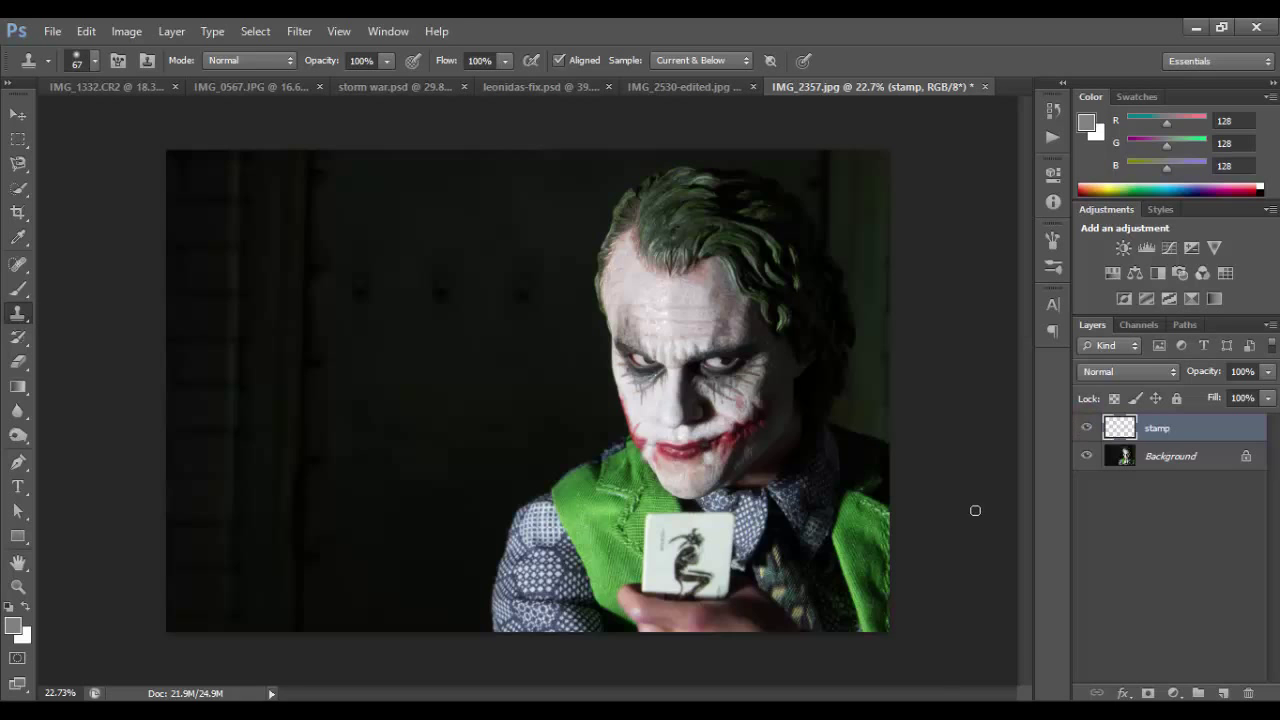
Step: Erase the cloned strokes around the mouth and chin from the stamp layer with the Eraser
{"action": "scroll", "coordinate": [652, 434], "scroll_direction": "up", "scroll_amount": 3}
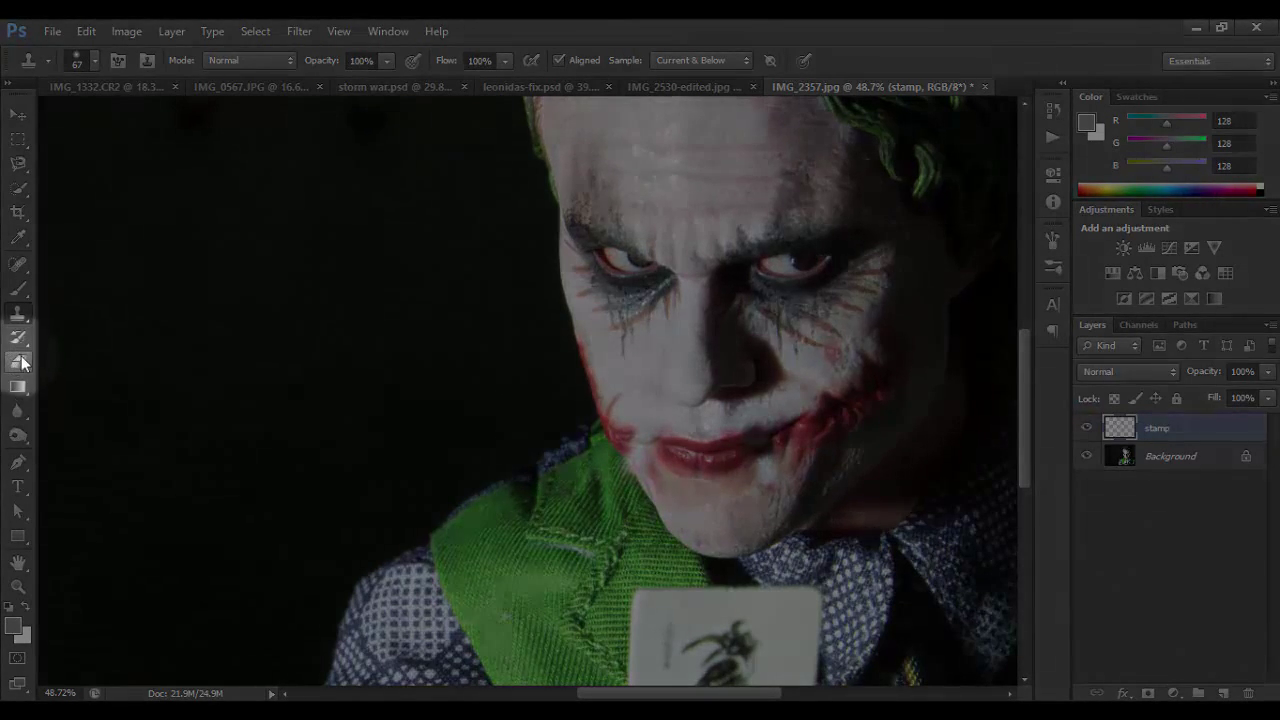
{"action": "left_click", "coordinate": [18, 361]}
{"action": "mouse_move", "coordinate": [750, 500]}
{"action": "left_mouse_down"}
{"action": "mouse_move", "coordinate": [761, 457]}
{"action": "mouse_move", "coordinate": [671, 472]}
{"action": "mouse_move", "coordinate": [622, 462]}
{"action": "mouse_move", "coordinate": [646, 447]}
{"action": "mouse_move", "coordinate": [674, 454]}
{"action": "mouse_move", "coordinate": [637, 439]}
{"action": "mouse_move", "coordinate": [724, 470]}
{"action": "mouse_move", "coordinate": [668, 456]}
{"action": "left_mouse_up"}
{"action": "mouse_move", "coordinate": [846, 420]}
{"action": "left_mouse_down"}
{"action": "mouse_move", "coordinate": [638, 463]}
{"action": "mouse_move", "coordinate": [649, 493]}
{"action": "left_mouse_up"}
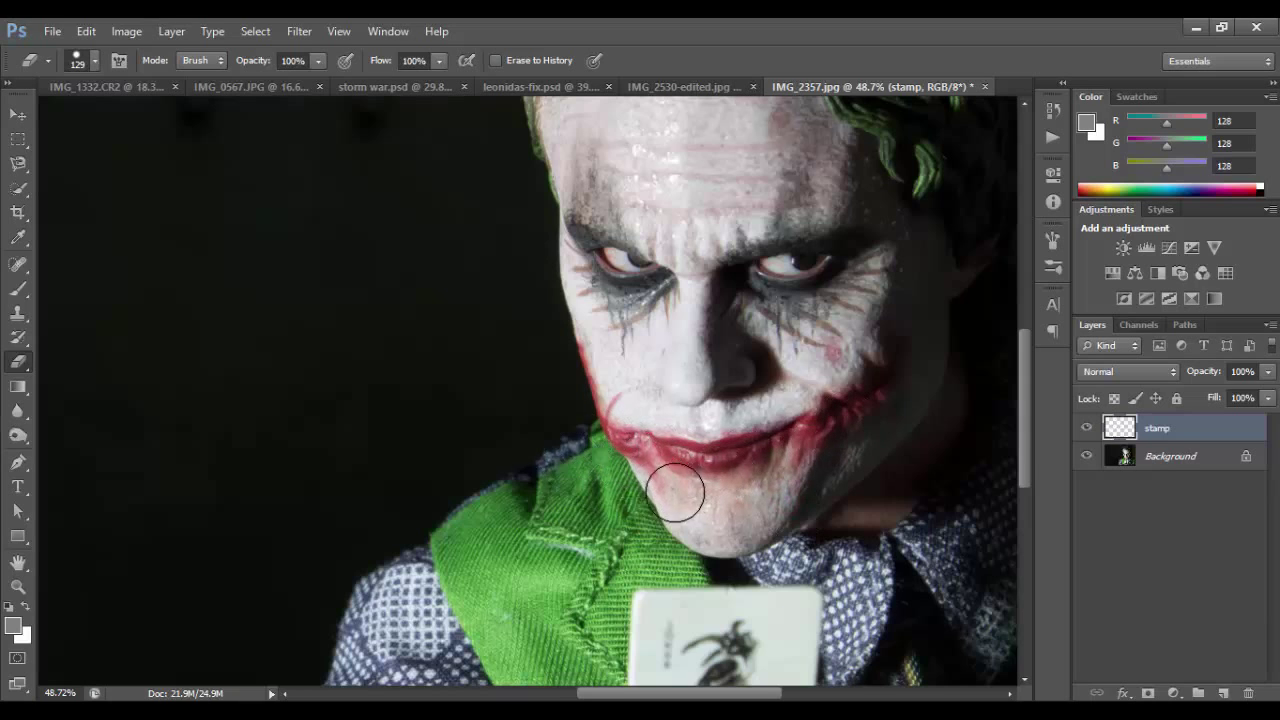
{"action": "scroll", "coordinate": [812, 440], "scroll_direction": "down", "scroll_amount": 3}
{"action": "scroll", "coordinate": [812, 453], "scroll_direction": "up", "scroll_amount": 1}
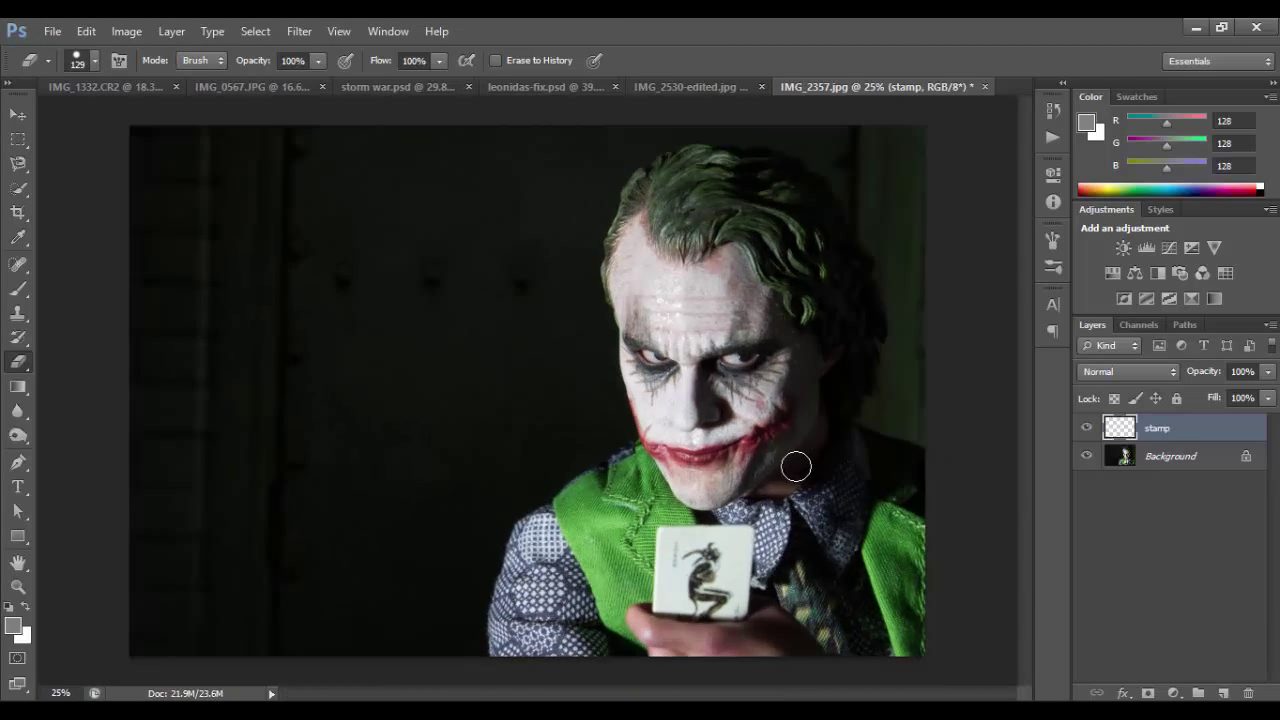
{"action": "key", "text": "ctrl+alt+a"}
{"action": "scroll", "coordinate": [905, 450], "scroll_direction": "down", "scroll_amount": 1}
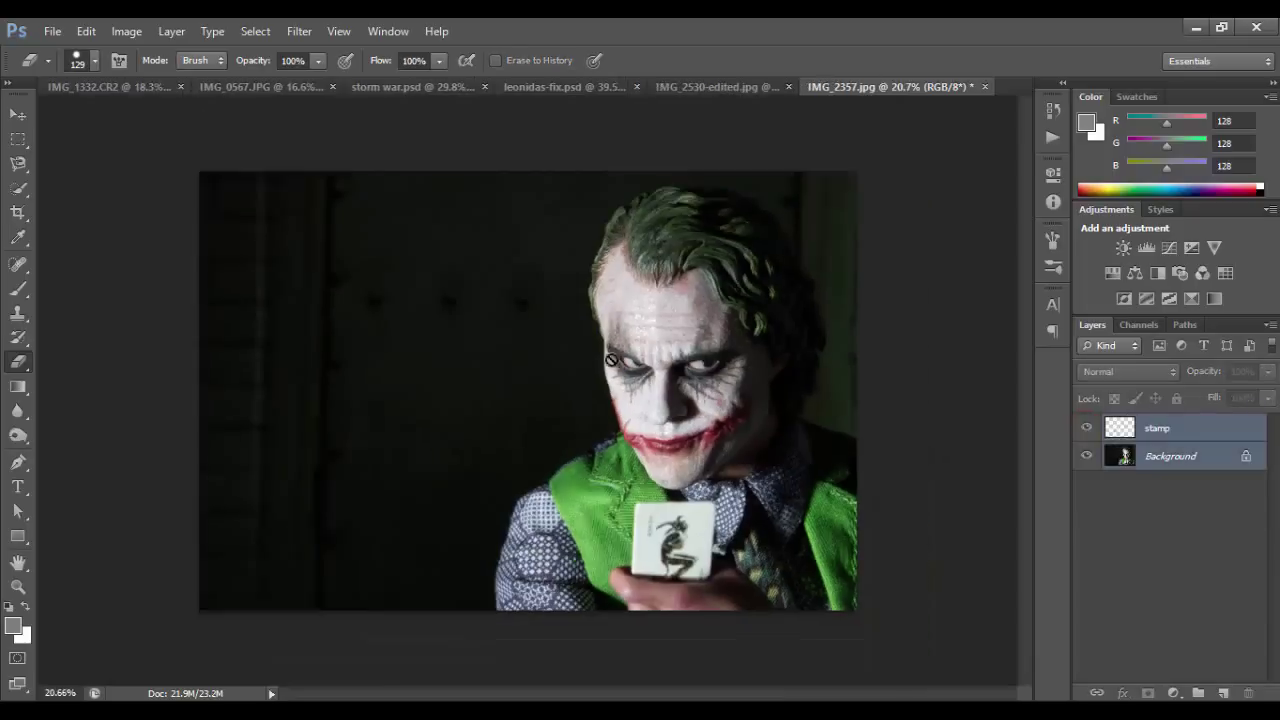
{"action": "left_click", "coordinate": [18, 114]}
{"action": "left_click", "coordinate": [113, 165]}
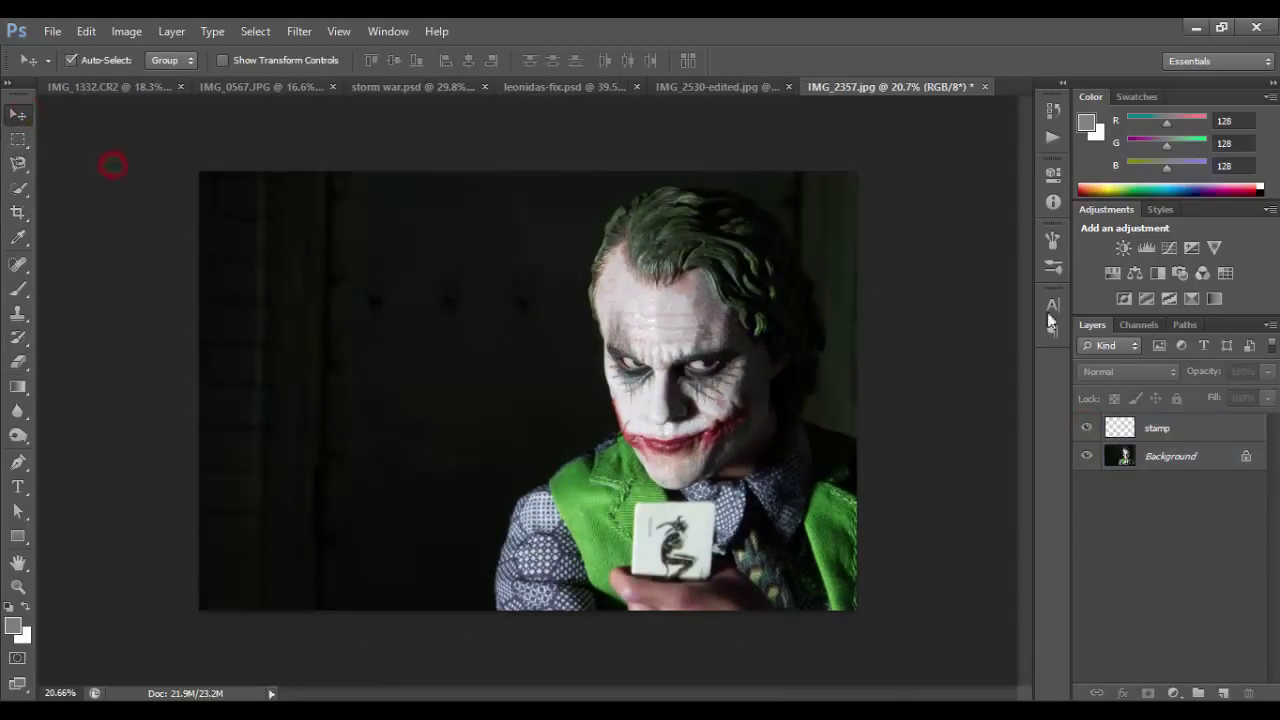
{"action": "left_click", "coordinate": [1176, 432]}
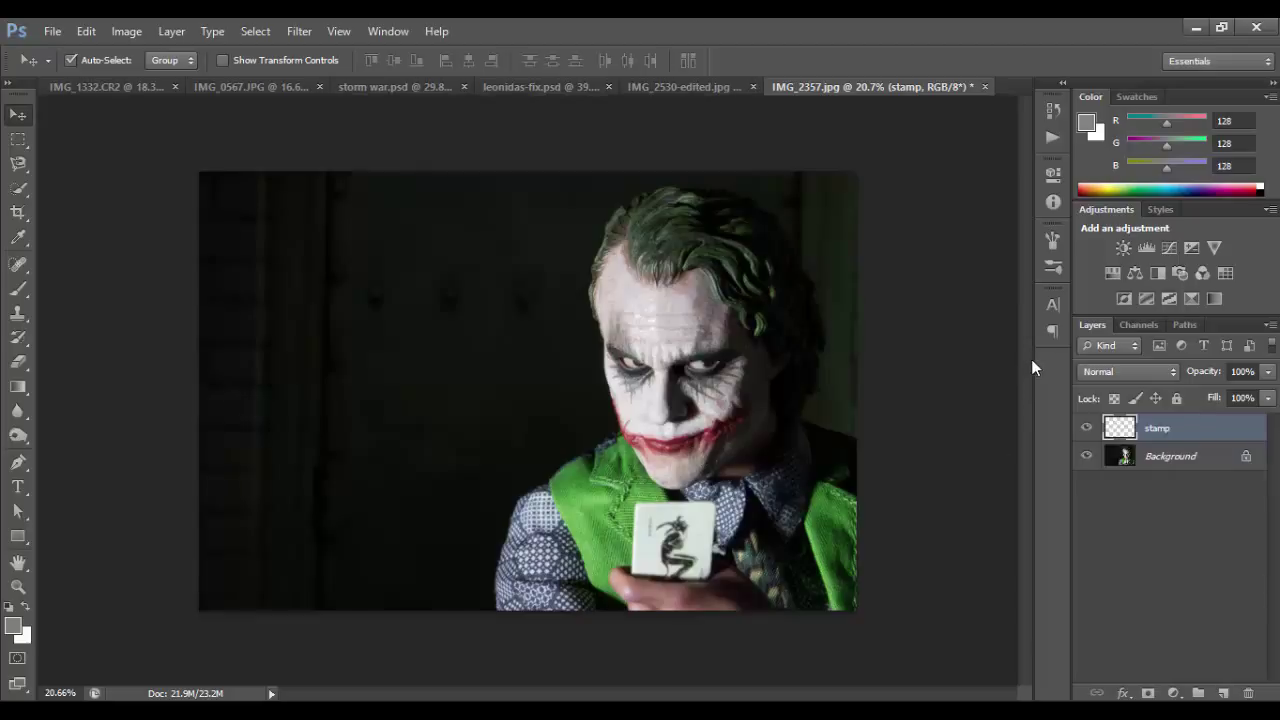
{"action": "left_click", "coordinate": [1180, 457]}
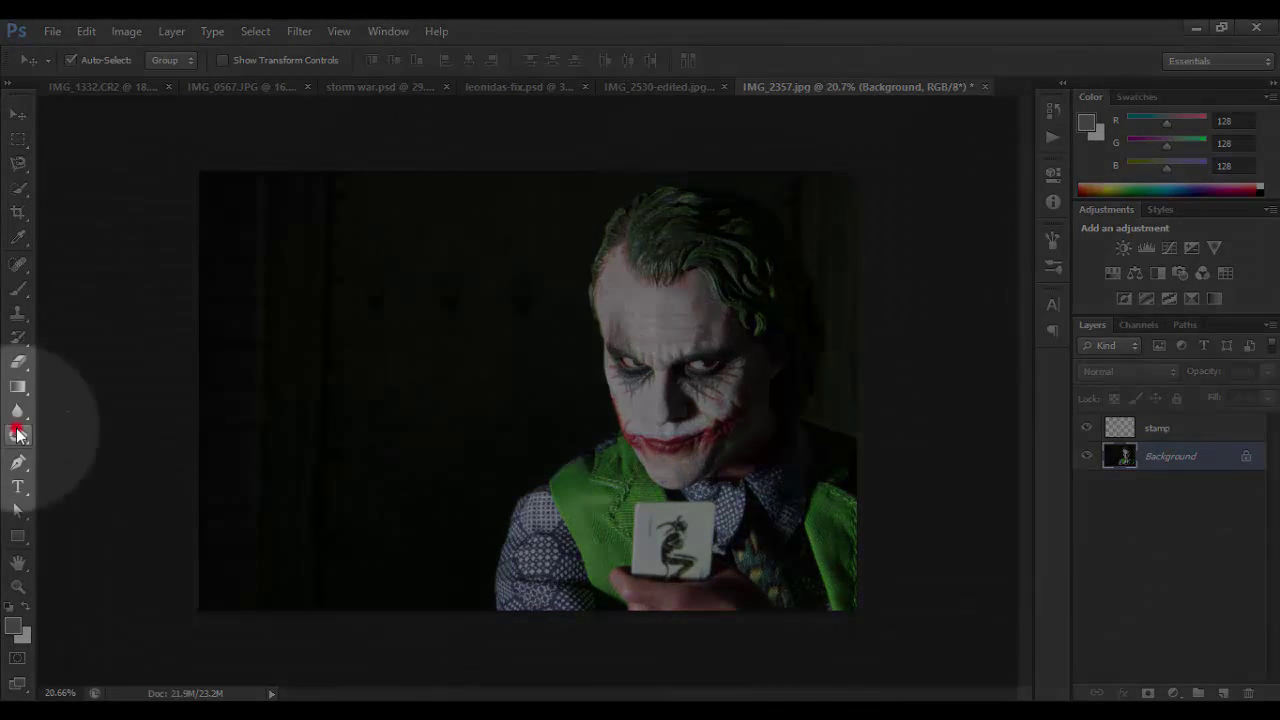
{"action": "left_click", "coordinate": [18, 435]}
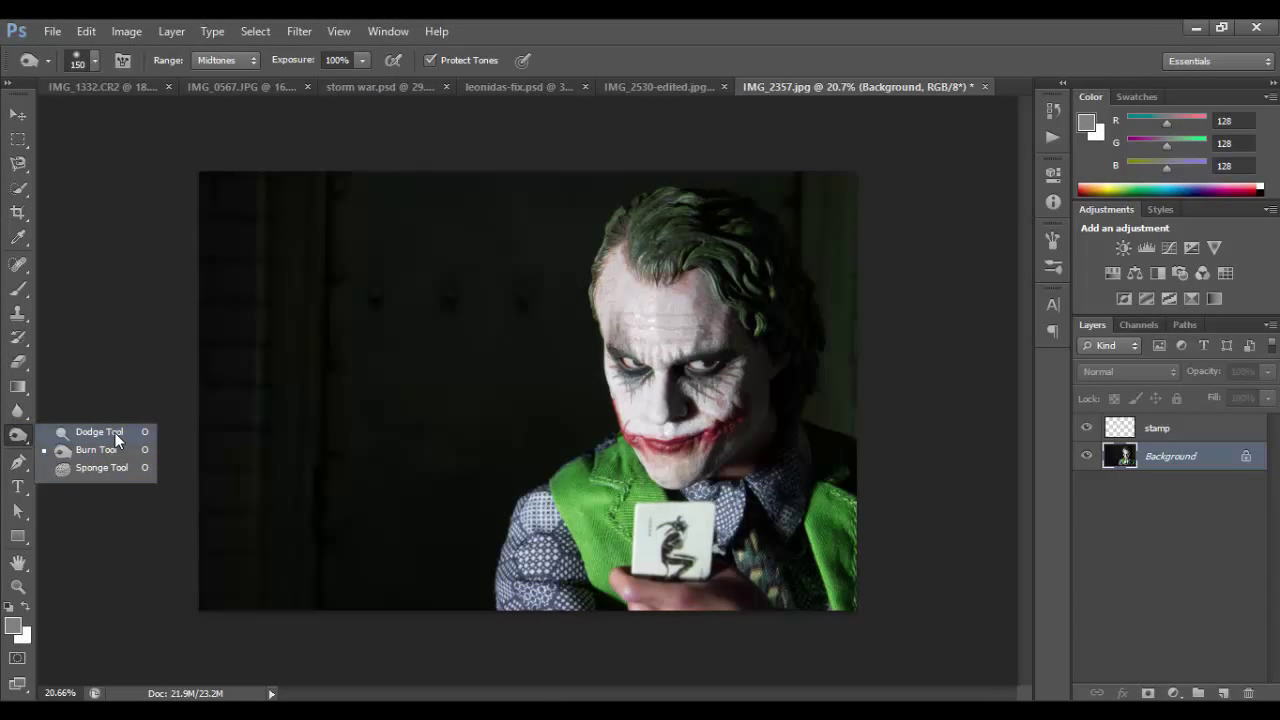
{"action": "left_click", "coordinate": [117, 438]}
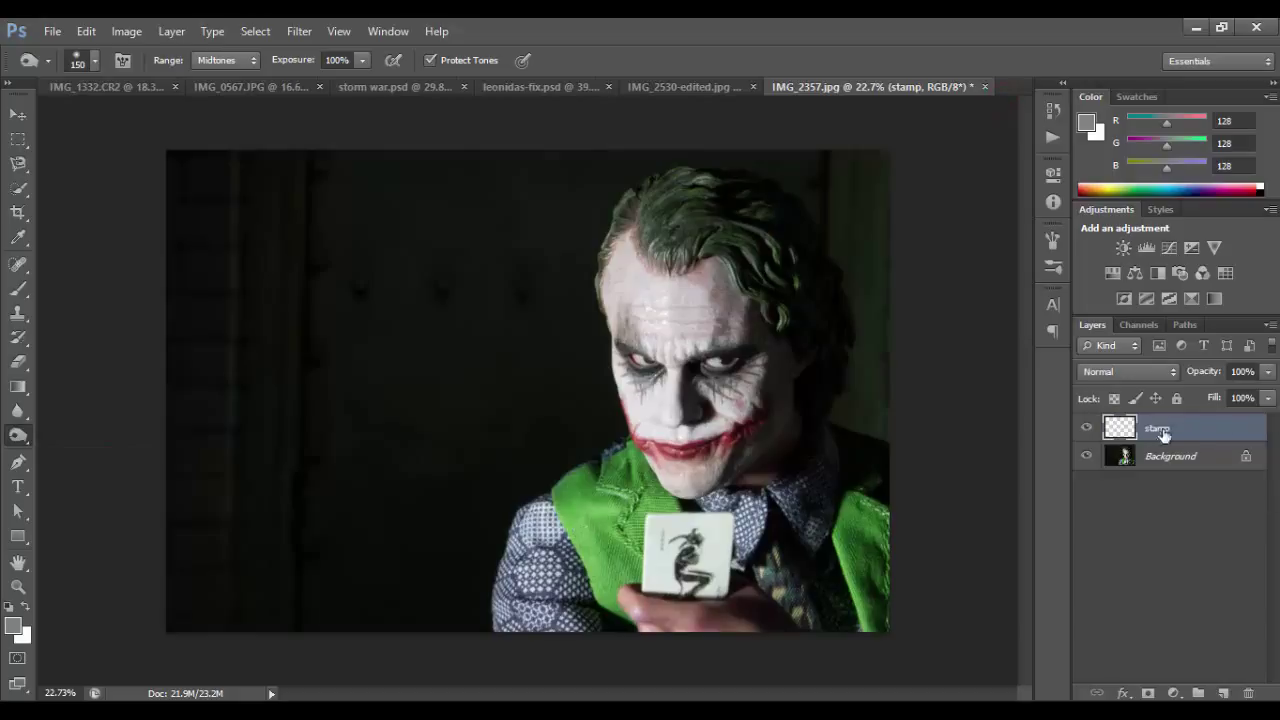
Step: Create a new empty layer above the stamp layer and name it dodge and burn
{"action": "left_click", "coordinate": [1224, 692]}
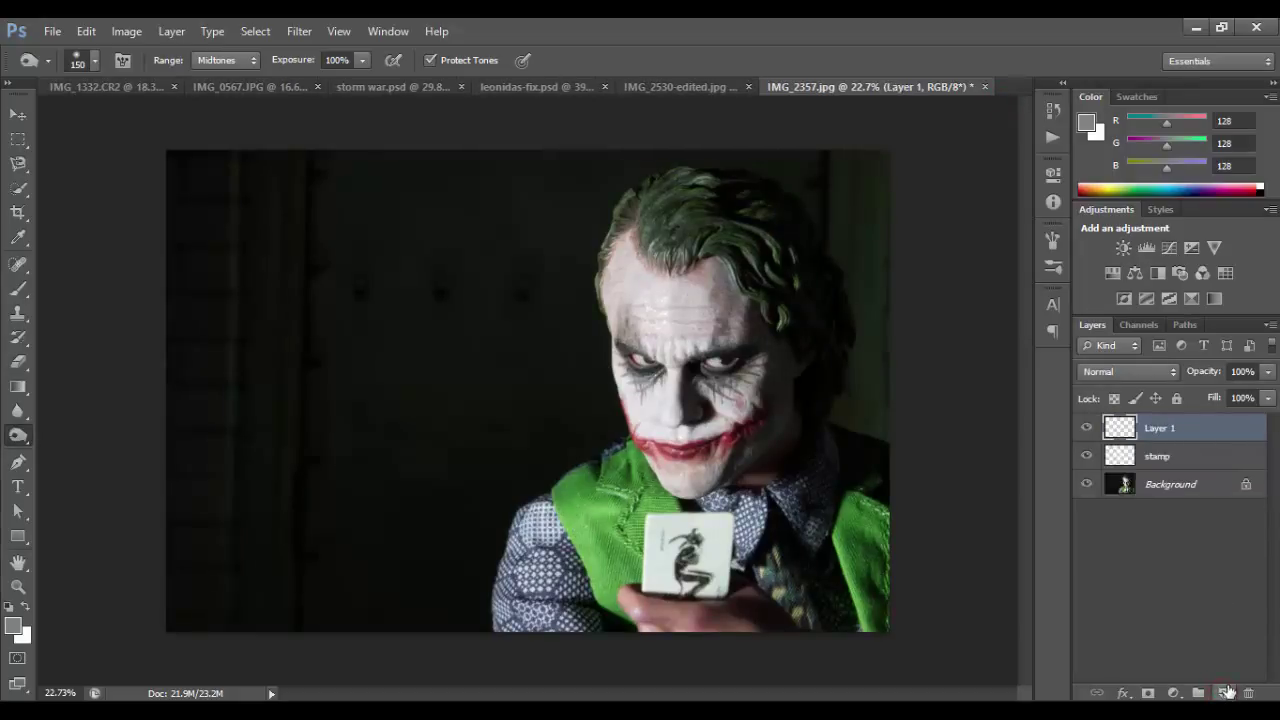
{"action": "double_click", "coordinate": [1161, 429]}
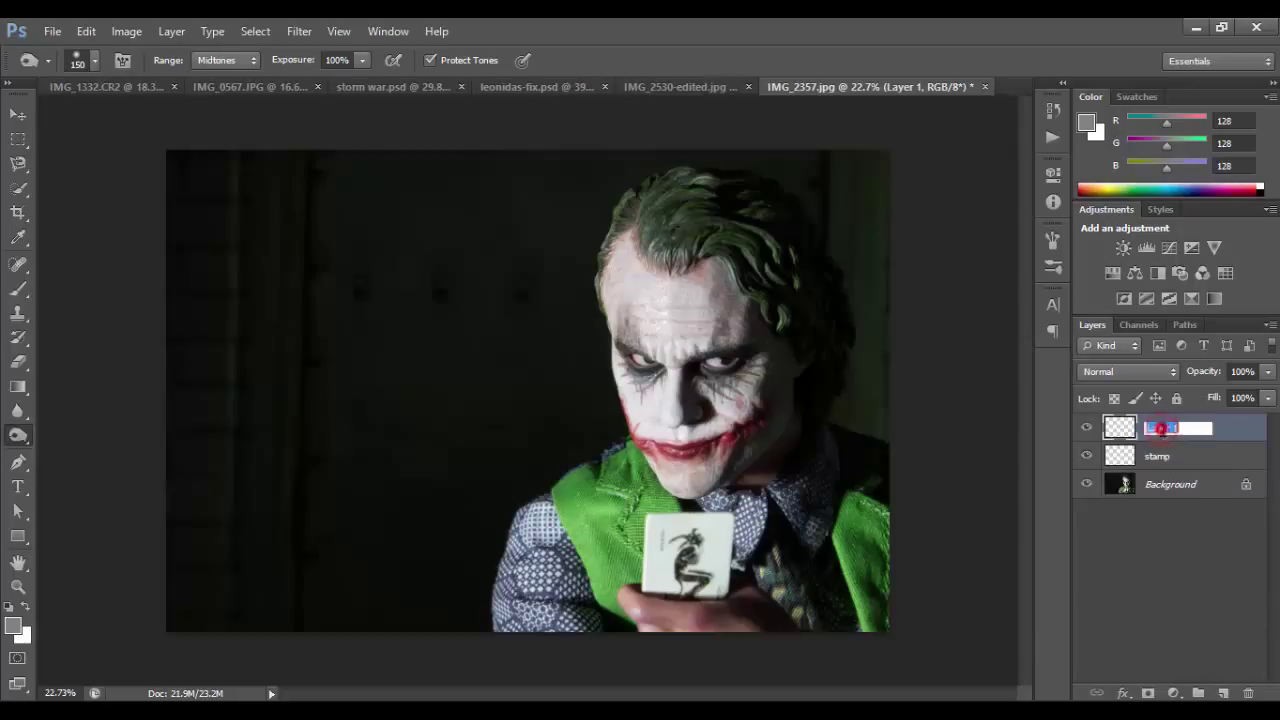
{"action": "type", "text": "dodge and burn"}
{"action": "key", "text": "Return"}
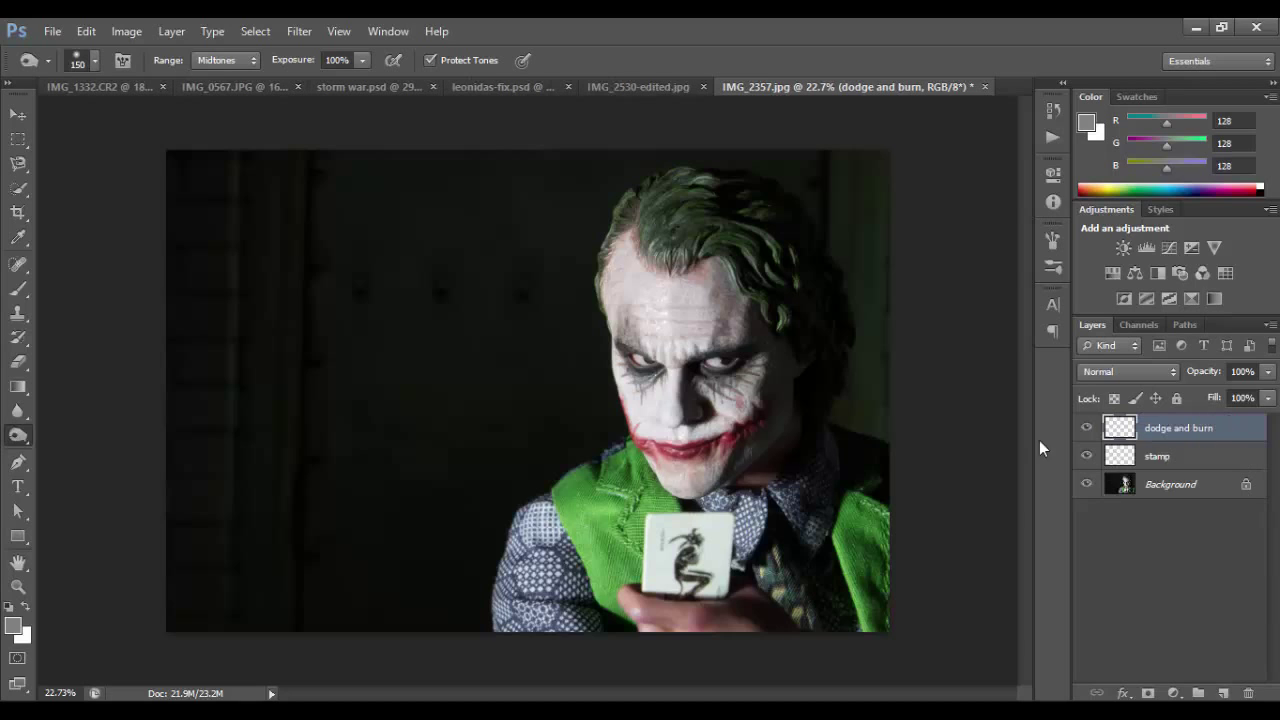
Step: Fill the dodge and burn layer with 50% Gray
{"action": "left_click", "coordinate": [17, 115]}
{"action": "left_click", "coordinate": [86, 31]}
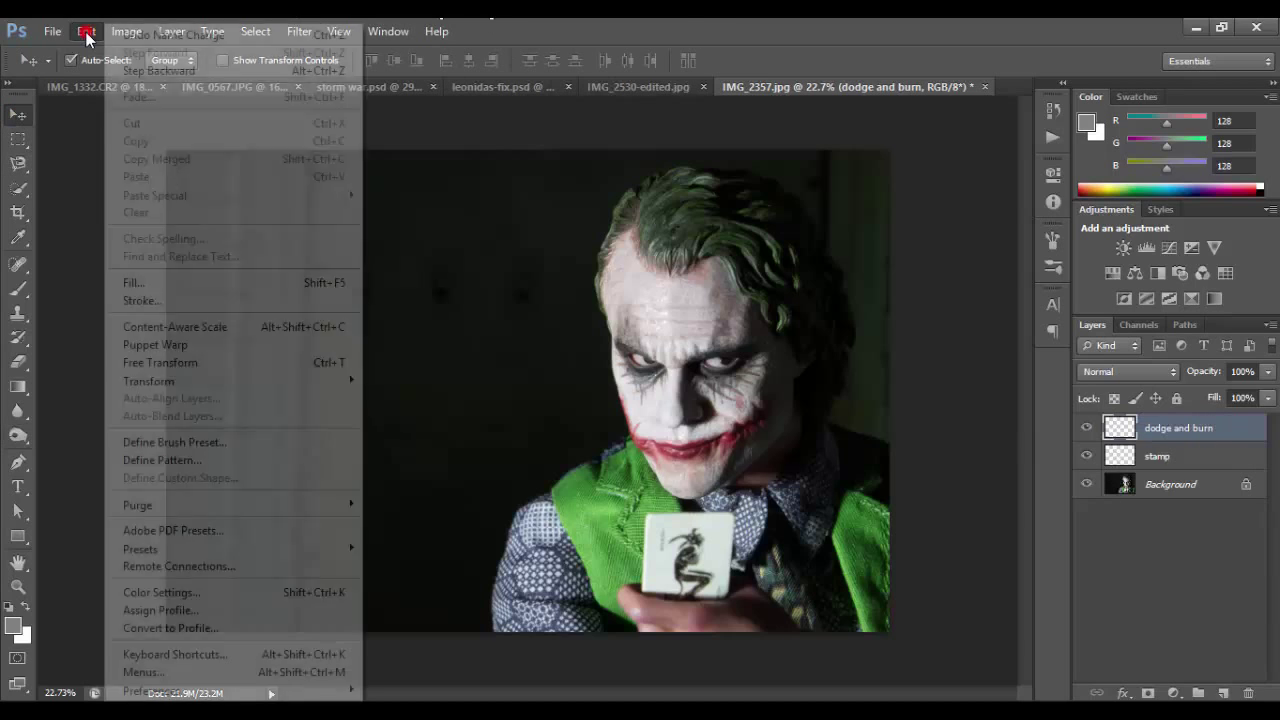
{"action": "left_click", "coordinate": [147, 284]}
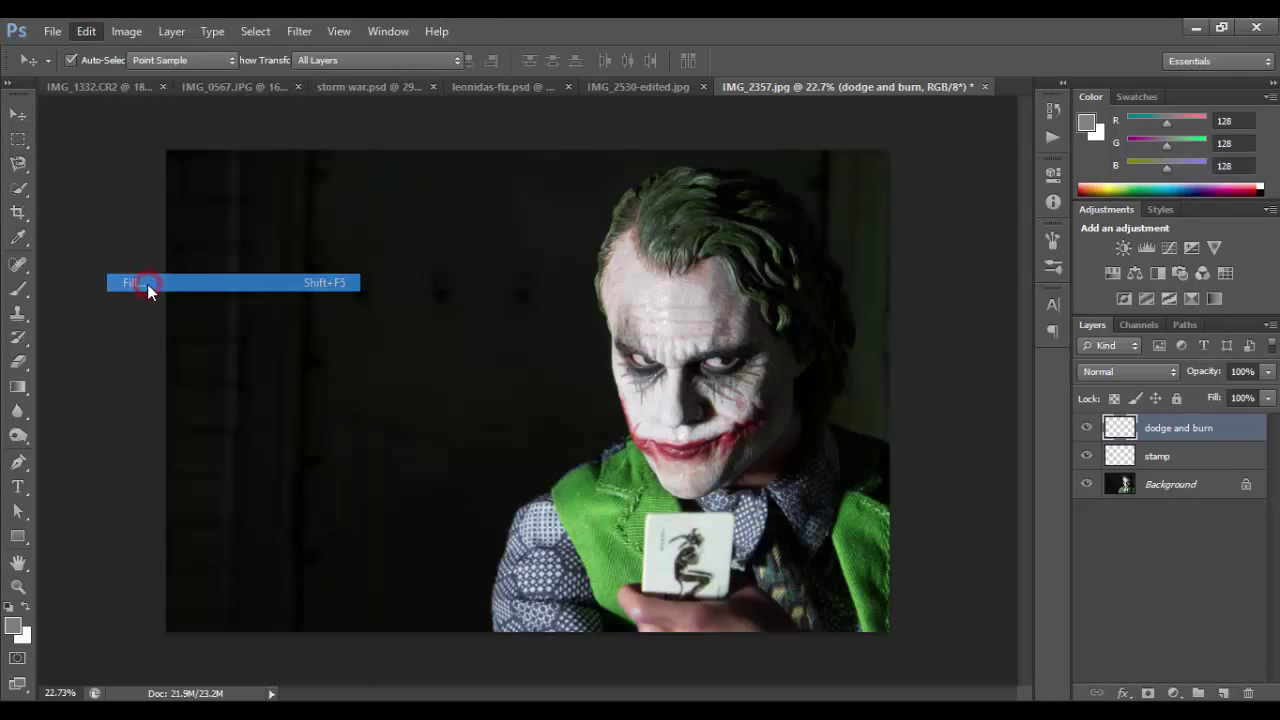
{"action": "left_click", "coordinate": [390, 207]}
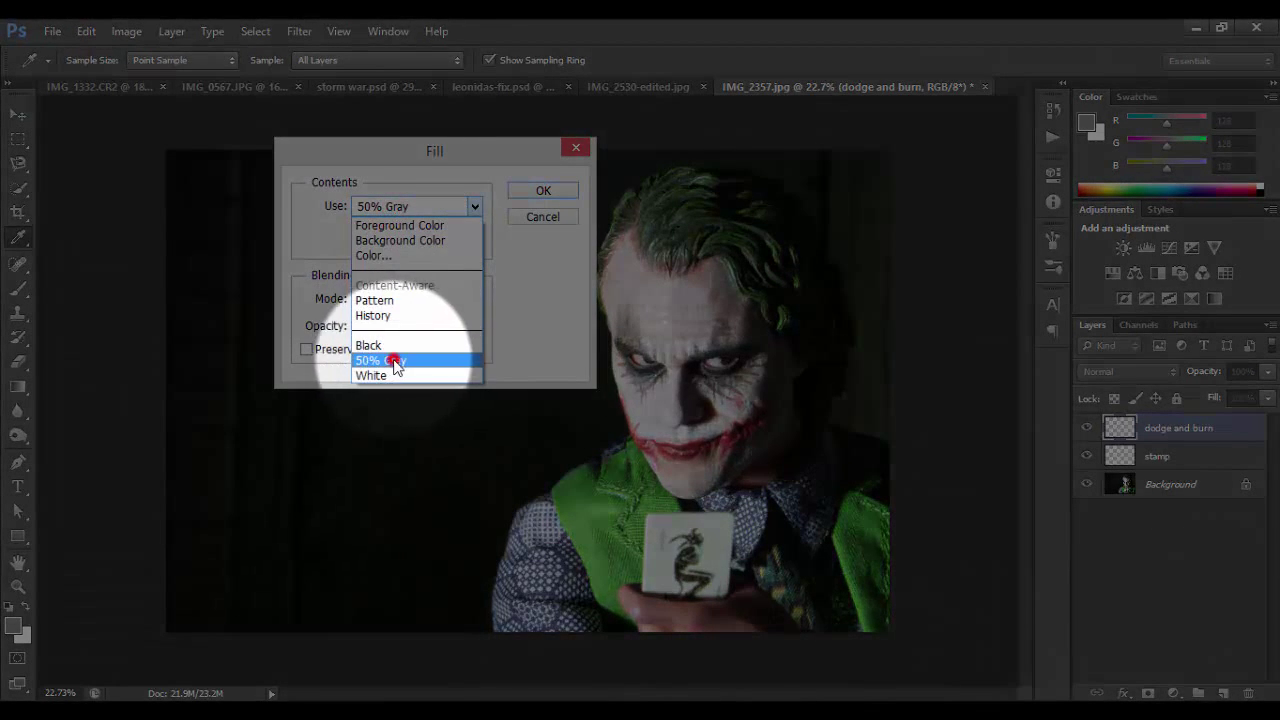
{"action": "left_click", "coordinate": [388, 362]}
{"action": "left_click", "coordinate": [563, 190]}
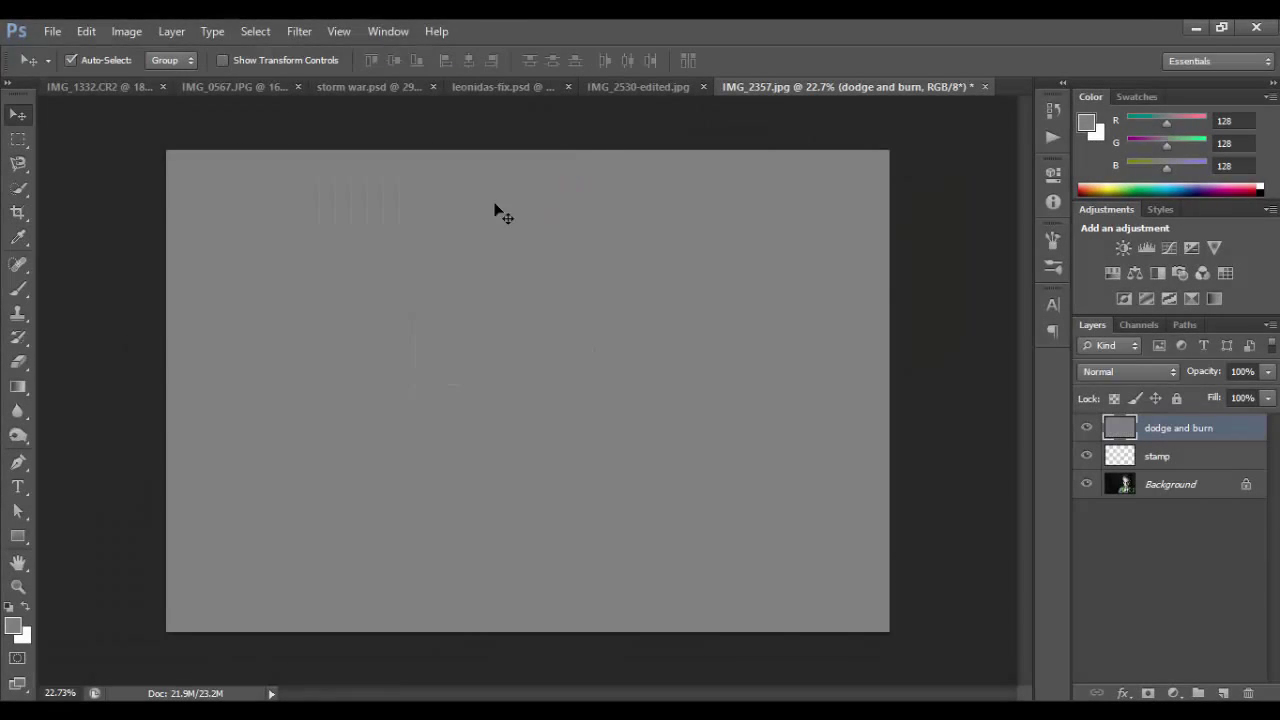
Step: Set the dodge and burn layer's blend mode to Overlay and toggle its visibility to compare
{"action": "left_click", "coordinate": [1143, 371]}
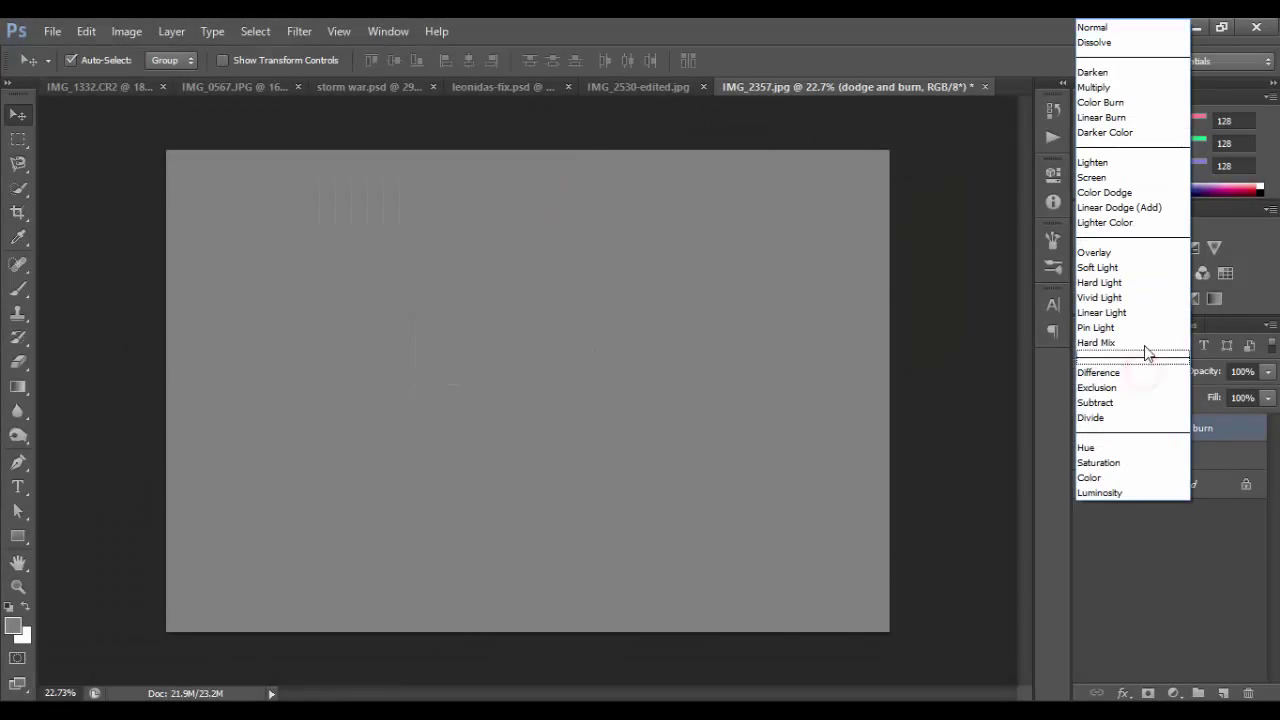
{"action": "left_click", "coordinate": [1120, 254]}
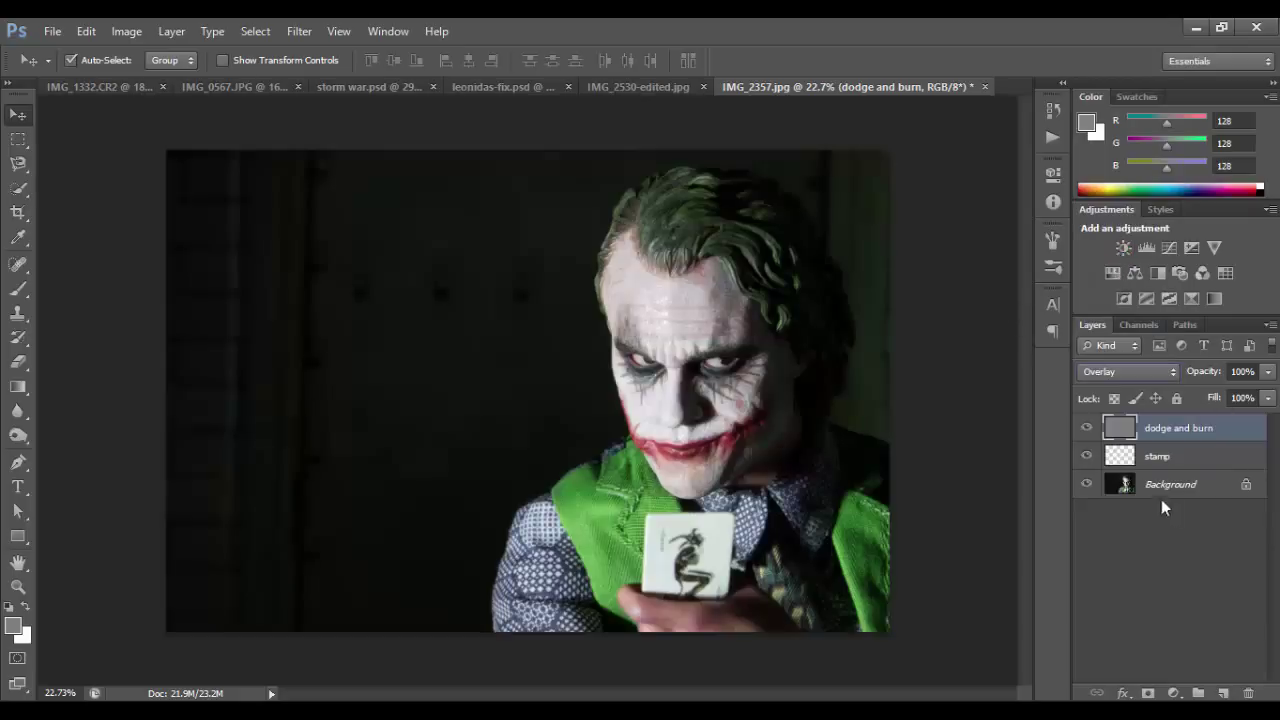
{"action": "left_click", "coordinate": [1088, 428]}
{"action": "left_click", "coordinate": [1088, 428]}
Step: Brighten the shadowed side of the face, from temple to jaw and neck, using the Dodge tool on Midtones at 100% exposure
{"action": "scroll", "coordinate": [760, 440], "scroll_direction": "up", "scroll_amount": 2}
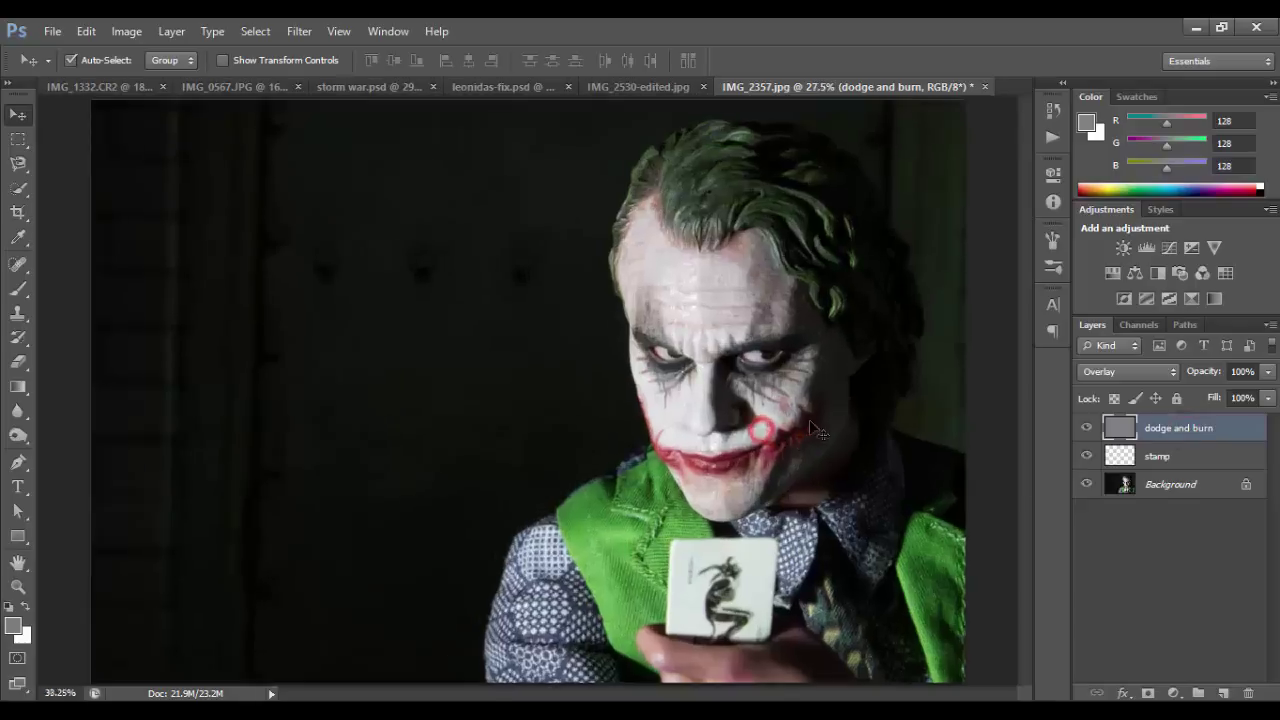
{"action": "left_click", "coordinate": [18, 435]}
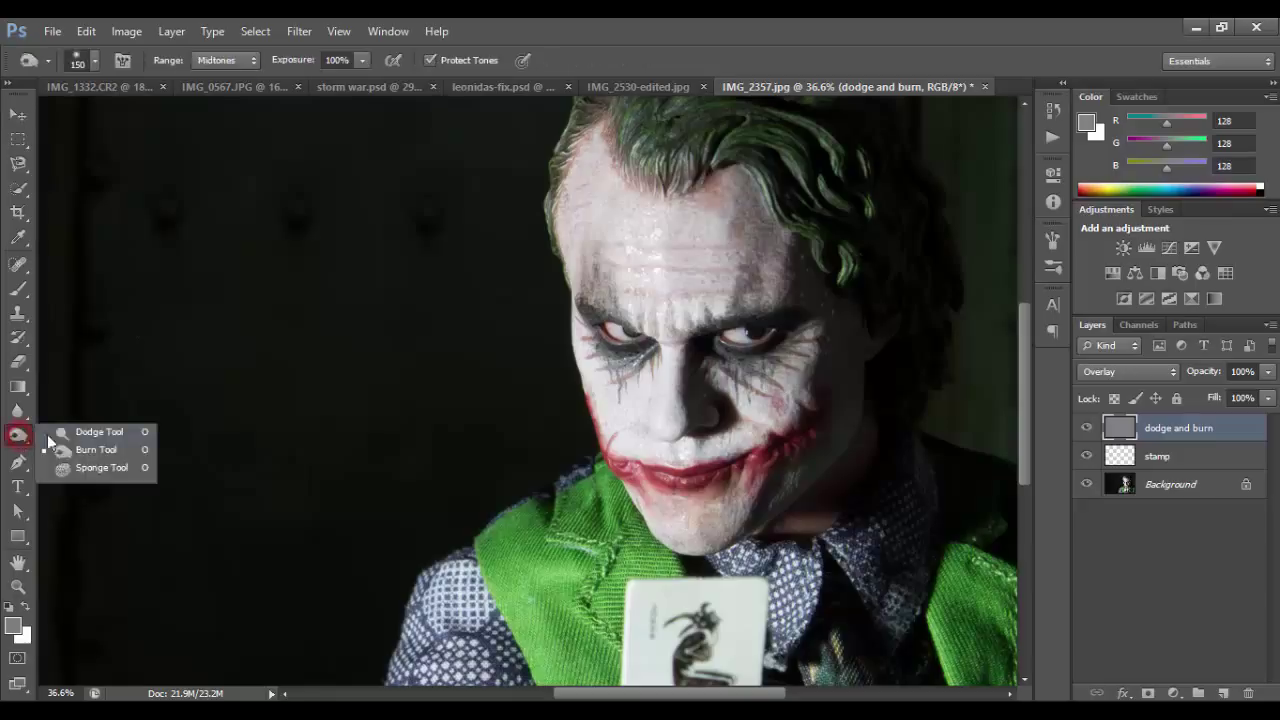
{"action": "mouse_move", "coordinate": [873, 383]}
{"action": "left_mouse_down"}
{"action": "mouse_move", "coordinate": [713, 402]}
{"action": "mouse_move", "coordinate": [711, 390]}
{"action": "left_mouse_up"}
{"action": "key", "text": "bracketright"}
{"action": "key", "text": "bracketright"}
{"action": "key", "text": "bracketright"}
{"action": "left_click_drag", "start_coordinate": [634, 264], "coordinate": [689, 400]}
{"action": "left_click_drag", "start_coordinate": [652, 476], "coordinate": [665, 332]}
{"action": "left_click", "coordinate": [225, 60]}
{"action": "left_click", "coordinate": [222, 84]}
{"action": "mouse_move", "coordinate": [647, 268]}
{"action": "left_mouse_down"}
{"action": "mouse_move", "coordinate": [696, 324]}
{"action": "mouse_move", "coordinate": [693, 374]}
{"action": "left_mouse_up"}
{"action": "scroll", "coordinate": [670, 500], "scroll_direction": "up", "scroll_amount": 1}
{"action": "left_click_drag", "start_coordinate": [720, 438], "coordinate": [677, 520]}
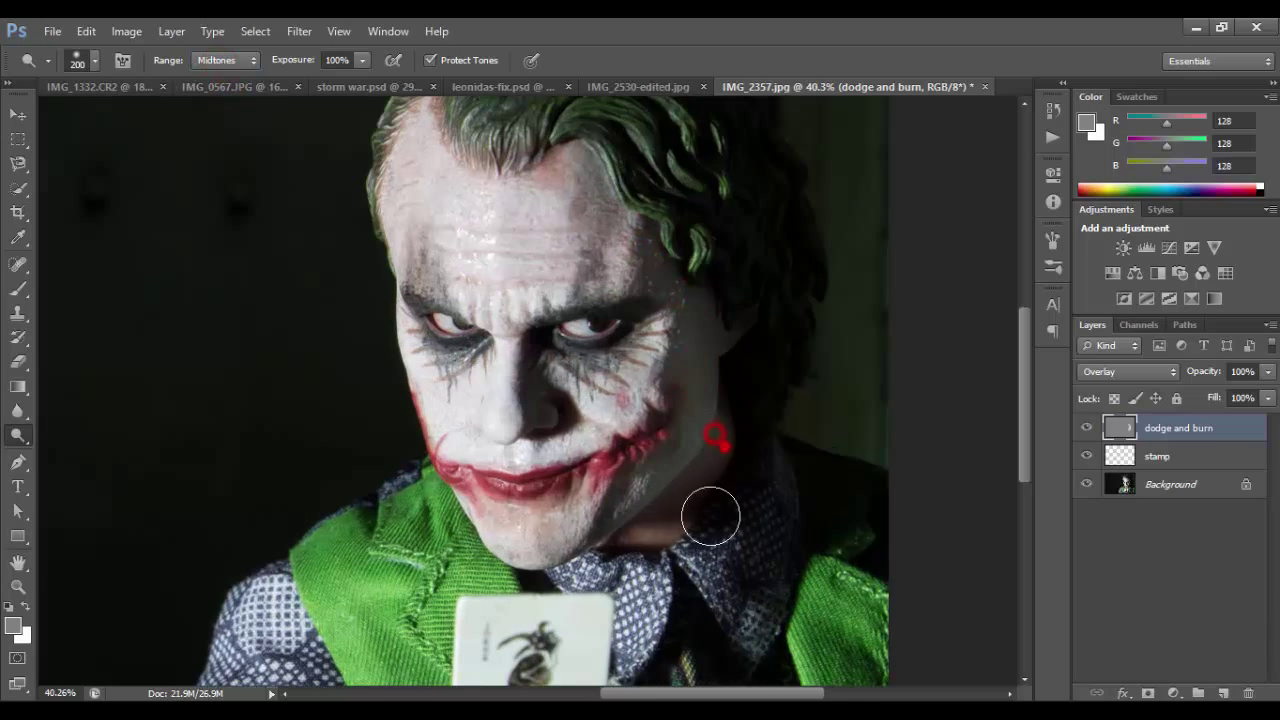
Step: Dodge the nose, and brighten both eyes using a smaller brush
{"action": "left_click_drag", "start_coordinate": [552, 410], "coordinate": [527, 345]}
{"action": "key", "text": "bracketleft"}
{"action": "key", "text": "bracketleft"}
{"action": "key", "text": "bracketleft"}
{"action": "key", "text": "bracketleft"}
{"action": "left_click", "coordinate": [597, 324]}
{"action": "left_click", "coordinate": [458, 327]}
Step: Darken the makeup around both eyes using the Burn tool on Midtones at 100% exposure with a 100 px brush
{"action": "right_click", "coordinate": [18, 435]}
{"action": "left_click", "coordinate": [90, 451]}
{"action": "key", "text": "bracketleft"}
{"action": "key", "text": "bracketleft"}
{"action": "mouse_move", "coordinate": [543, 334]}
{"action": "left_mouse_down"}
{"action": "mouse_move", "coordinate": [626, 331]}
{"action": "mouse_move", "coordinate": [482, 349]}
{"action": "mouse_move", "coordinate": [391, 289]}
{"action": "mouse_move", "coordinate": [406, 254]}
{"action": "left_mouse_up"}
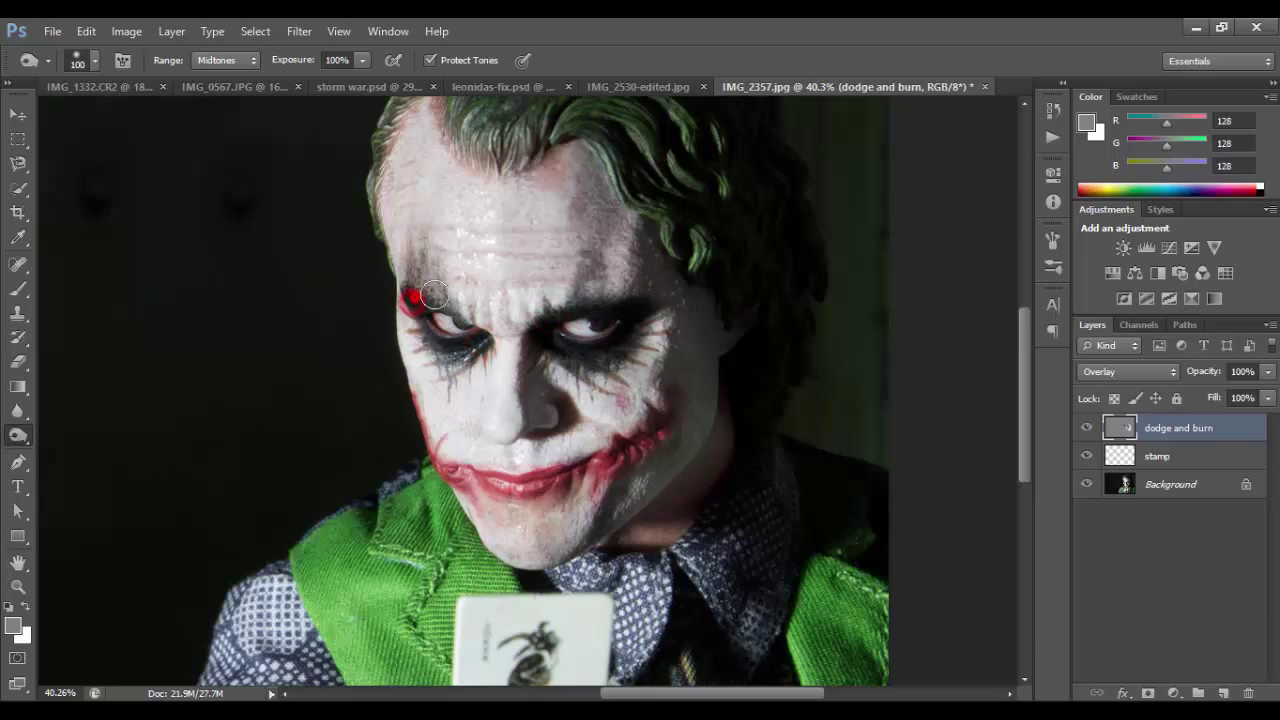
{"action": "left_click_drag", "start_coordinate": [551, 337], "coordinate": [601, 385]}
Step: Switch the dodge and burn layer to Normal blending to inspect its strokes on the gray fill, and restore Overlay
{"action": "key", "text": "ctrl+minus"}
{"action": "key", "text": "ctrl+plus"}
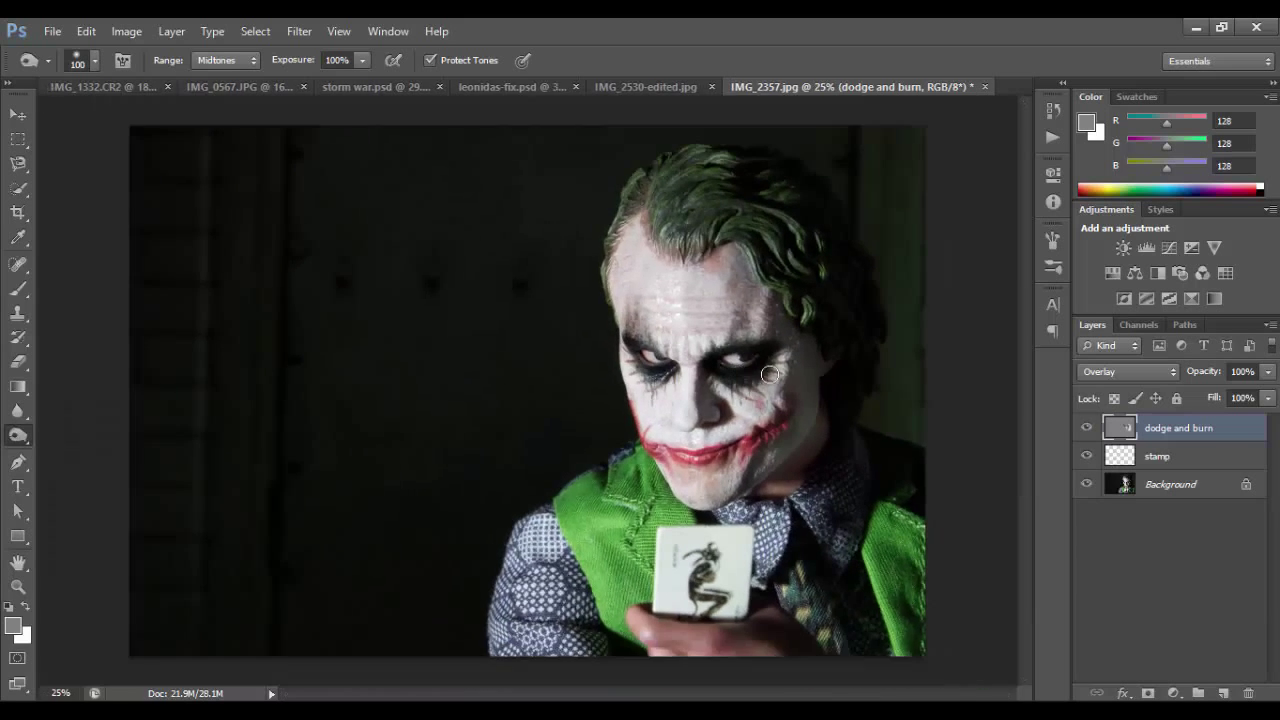
{"action": "key", "text": "ctrl+minus"}
{"action": "left_click", "coordinate": [1159, 371]}
{"action": "left_click", "coordinate": [1127, 28]}
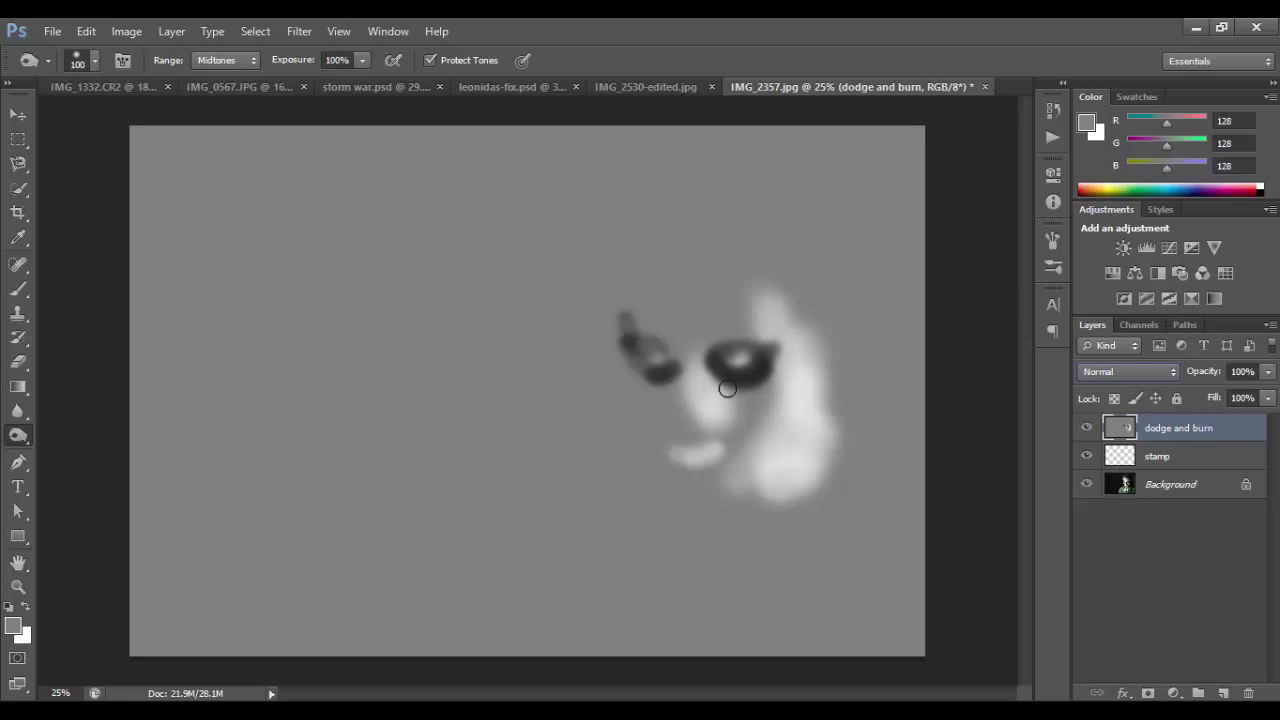
{"action": "left_click", "coordinate": [1107, 378]}
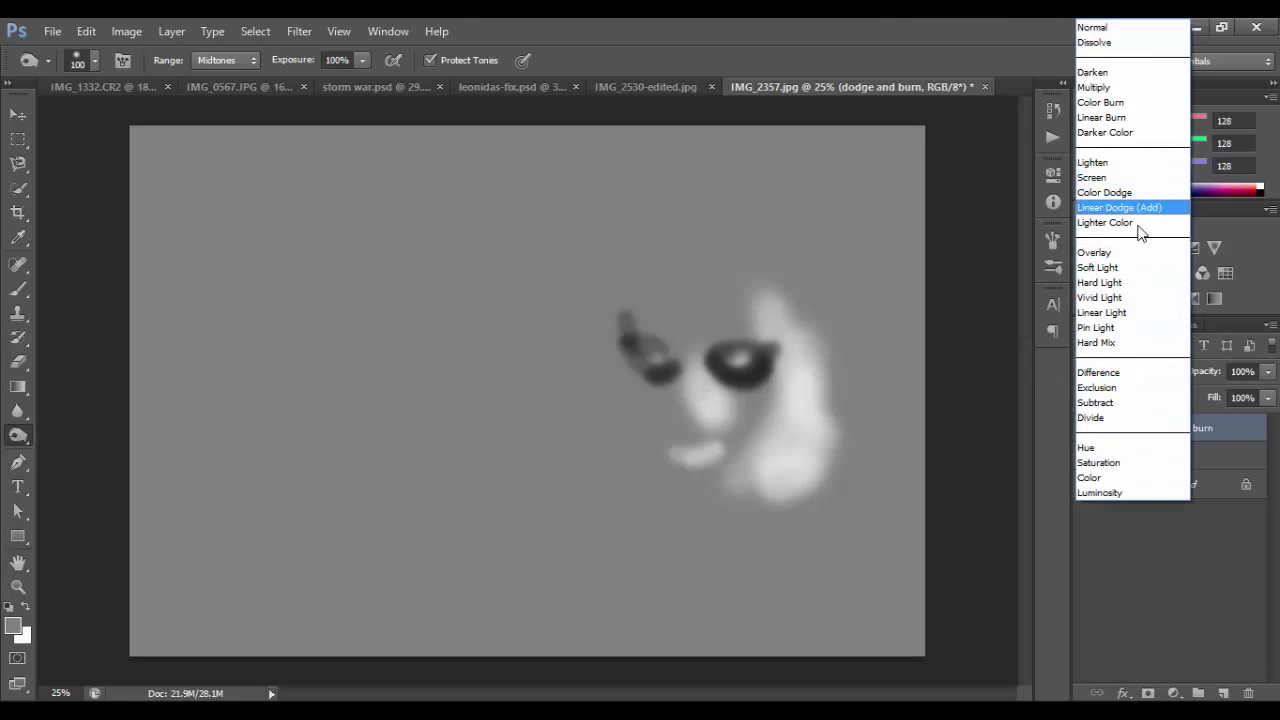
{"action": "left_click", "coordinate": [1146, 255]}
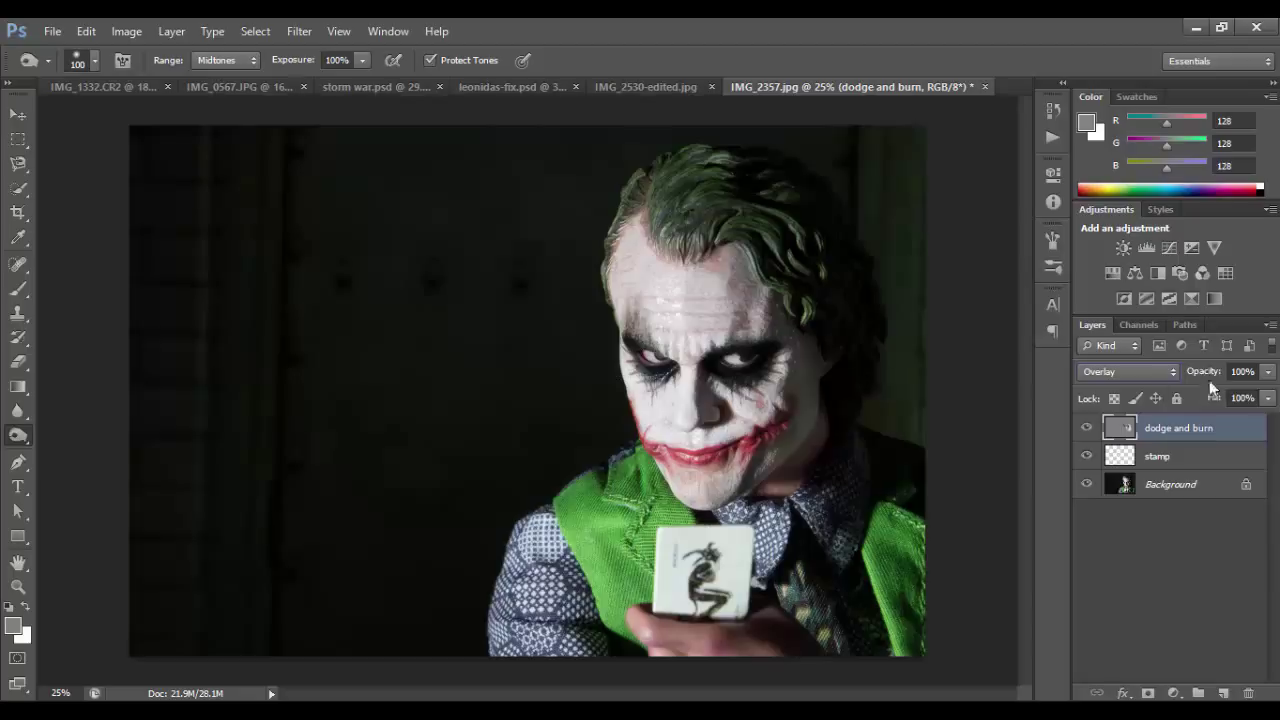
Step: Reduce the dodge and burn layer's opacity to 59% and toggle its visibility to compare
{"action": "left_click", "coordinate": [1267, 371]}
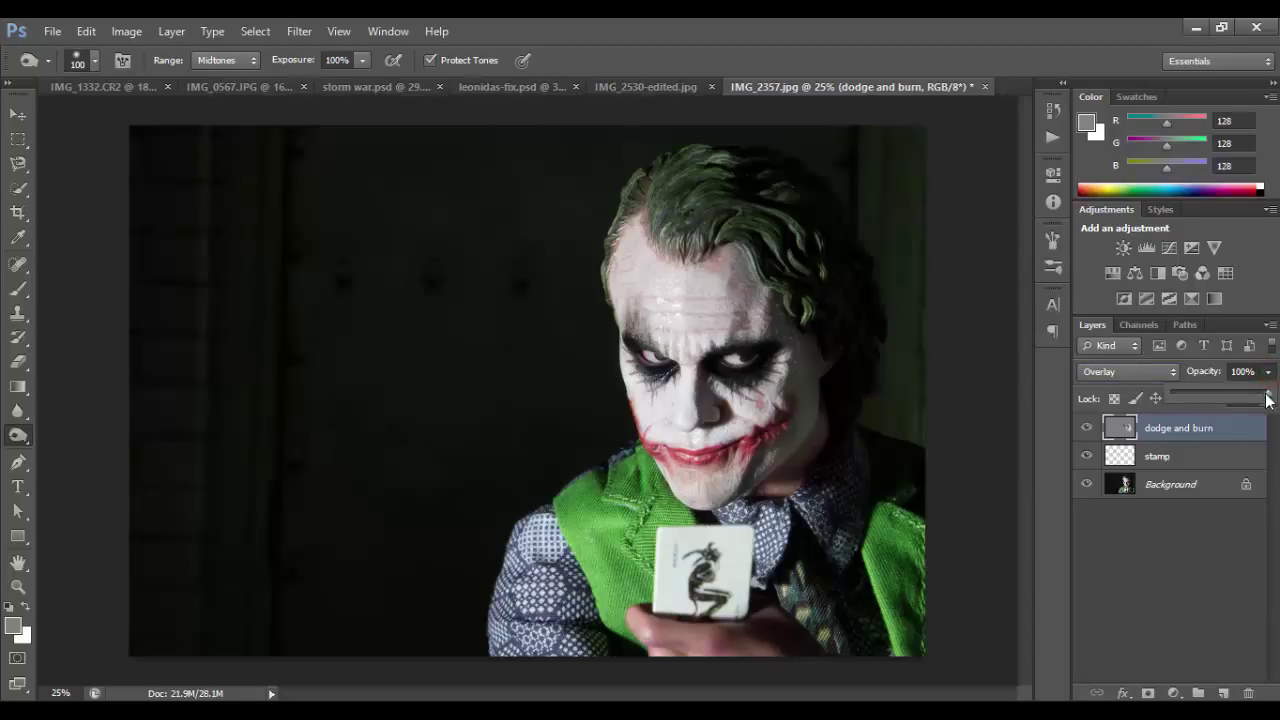
{"action": "left_click_drag", "start_coordinate": [1267, 397], "coordinate": [1228, 397]}
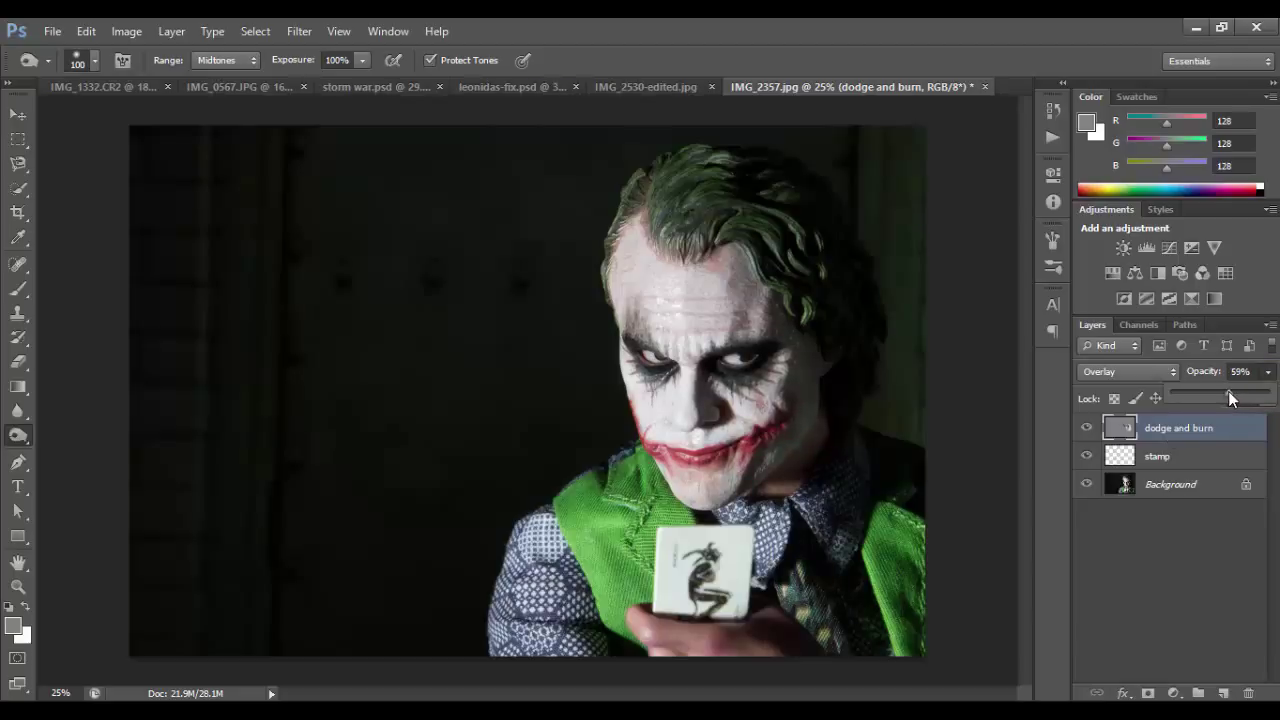
{"action": "left_click", "coordinate": [1089, 430]}
{"action": "left_click", "coordinate": [1089, 430]}
{"action": "left_click", "coordinate": [1089, 430]}
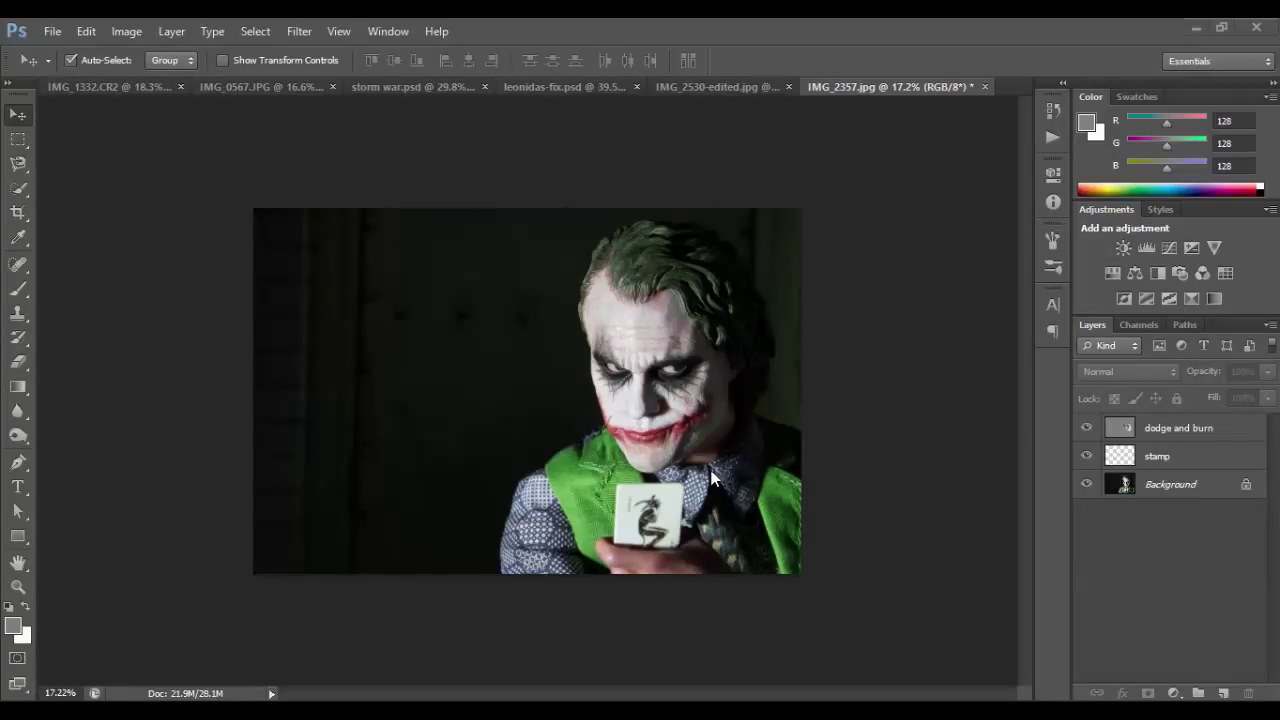
Step: Crop the image around the face and the upper part of the card with Delete Cropped Pixels enabled
{"action": "left_click", "coordinate": [19, 212]}
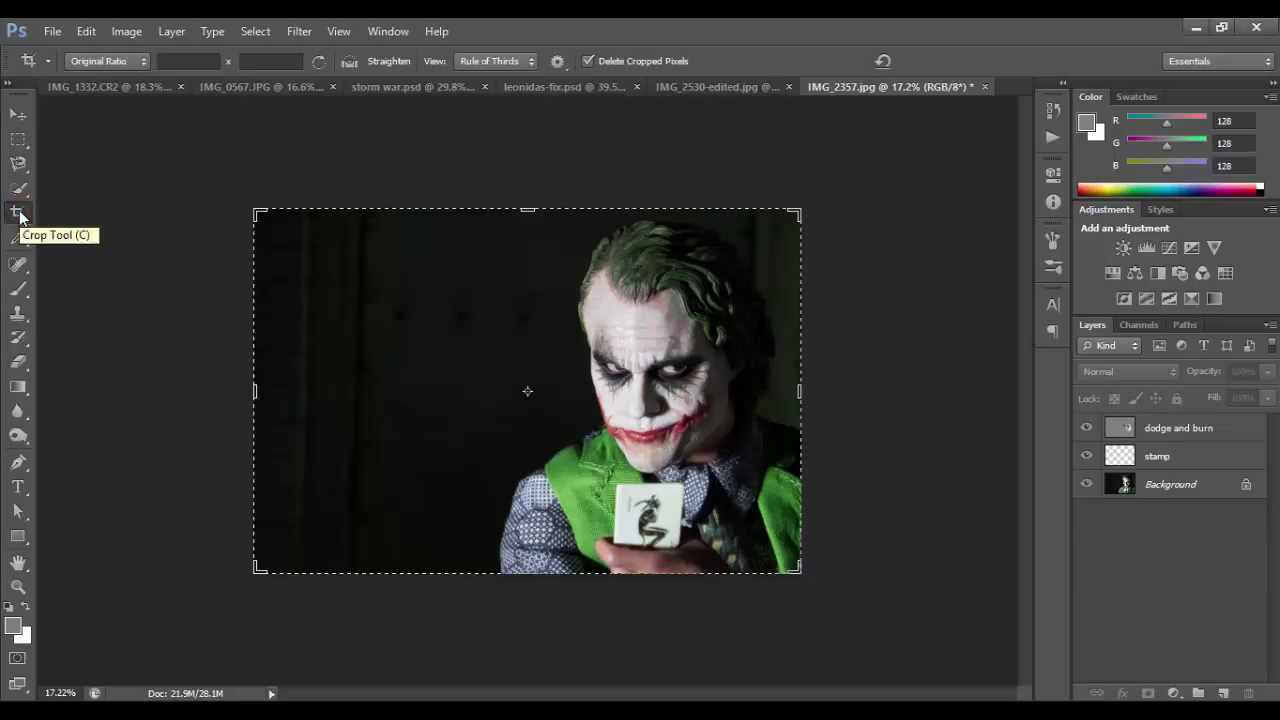
{"action": "left_click_drag", "start_coordinate": [255, 211], "coordinate": [363, 282]}
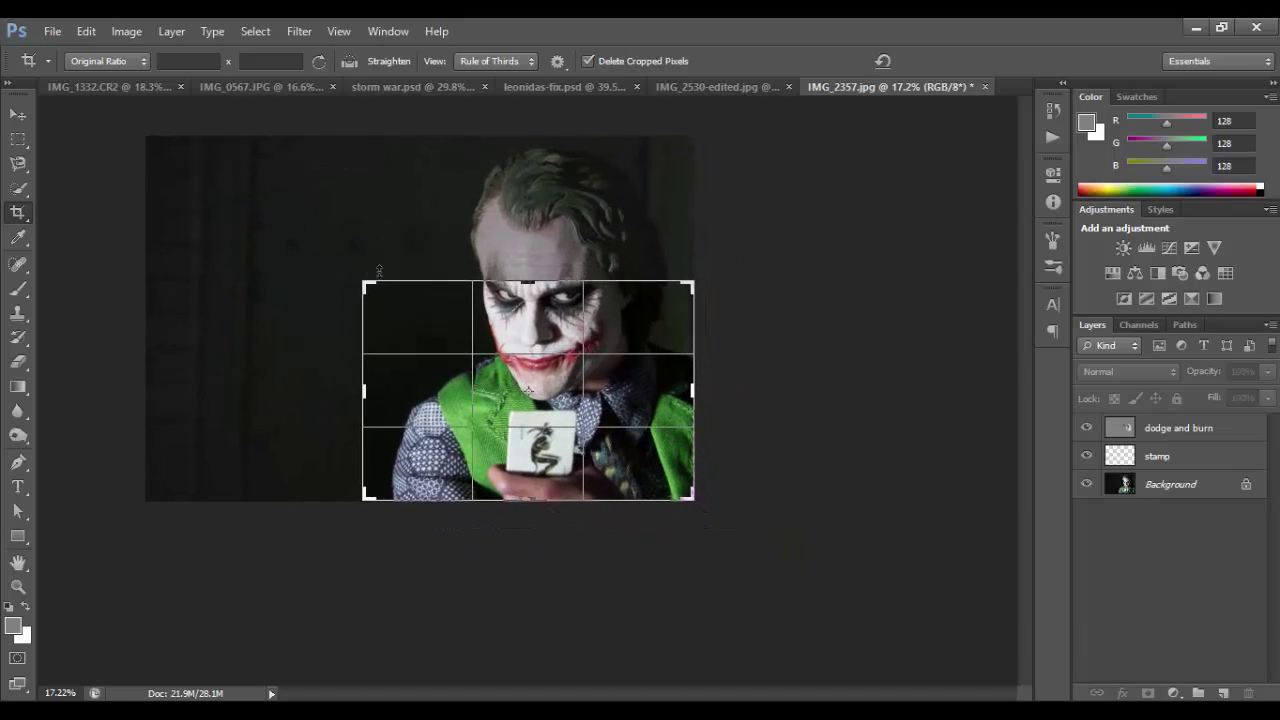
{"action": "left_click", "coordinate": [611, 317]}
{"action": "left_click_drag", "start_coordinate": [611, 317], "coordinate": [630, 363]}
{"action": "left_click", "coordinate": [942, 61]}
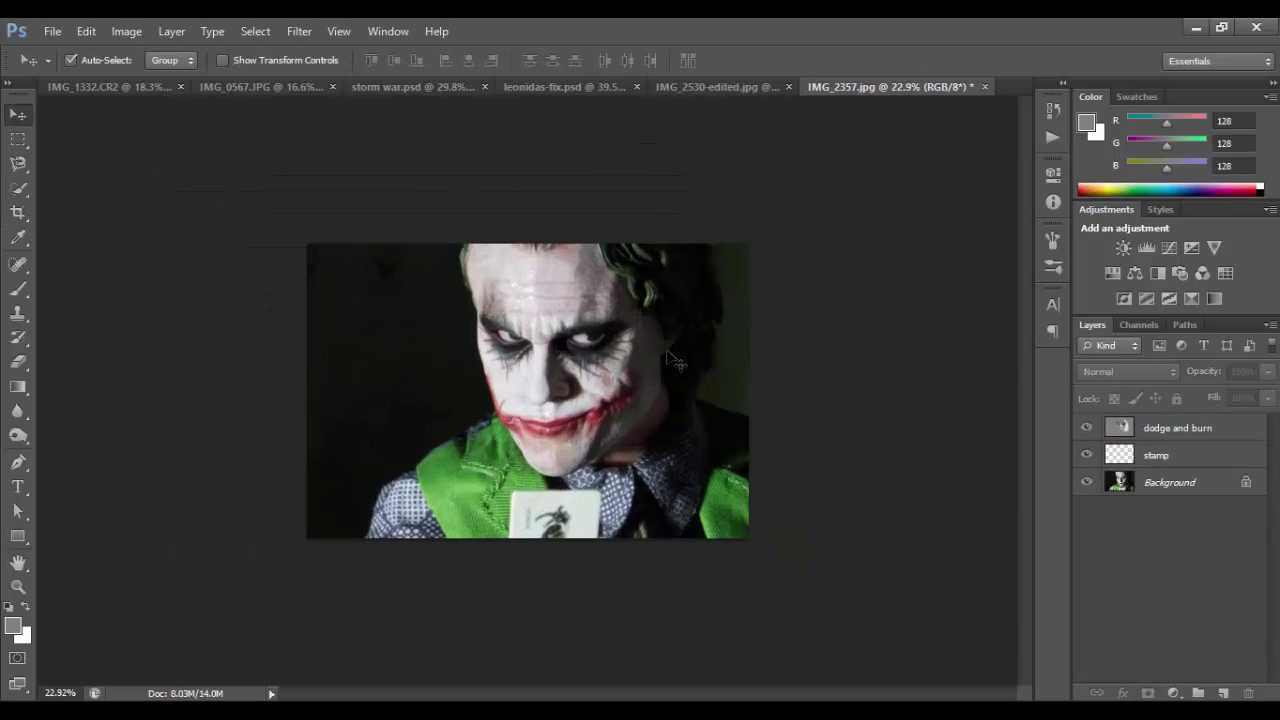
Step: Try to extend the crop frame beyond the cropped image to recover the removed areas, and undo the destructive cropping
{"action": "left_click", "coordinate": [18, 212]}
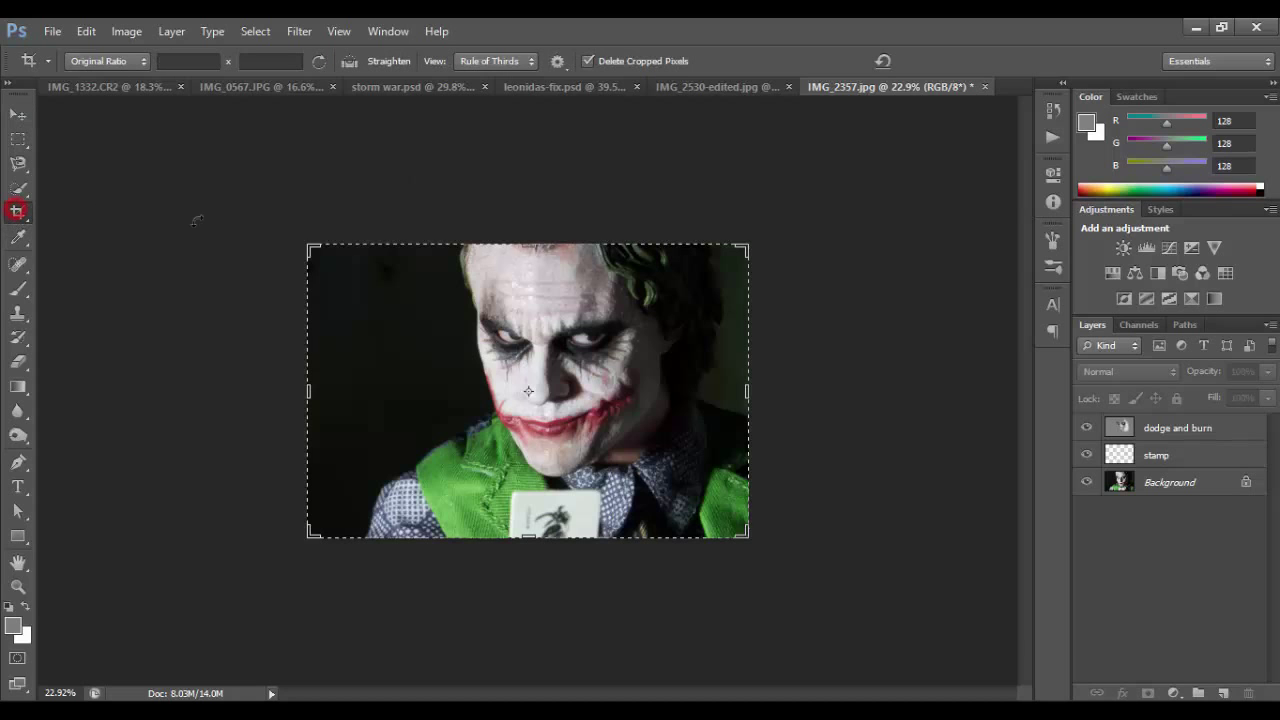
{"action": "left_click_drag", "start_coordinate": [748, 246], "coordinate": [882, 157]}
{"action": "left_click", "coordinate": [943, 61]}
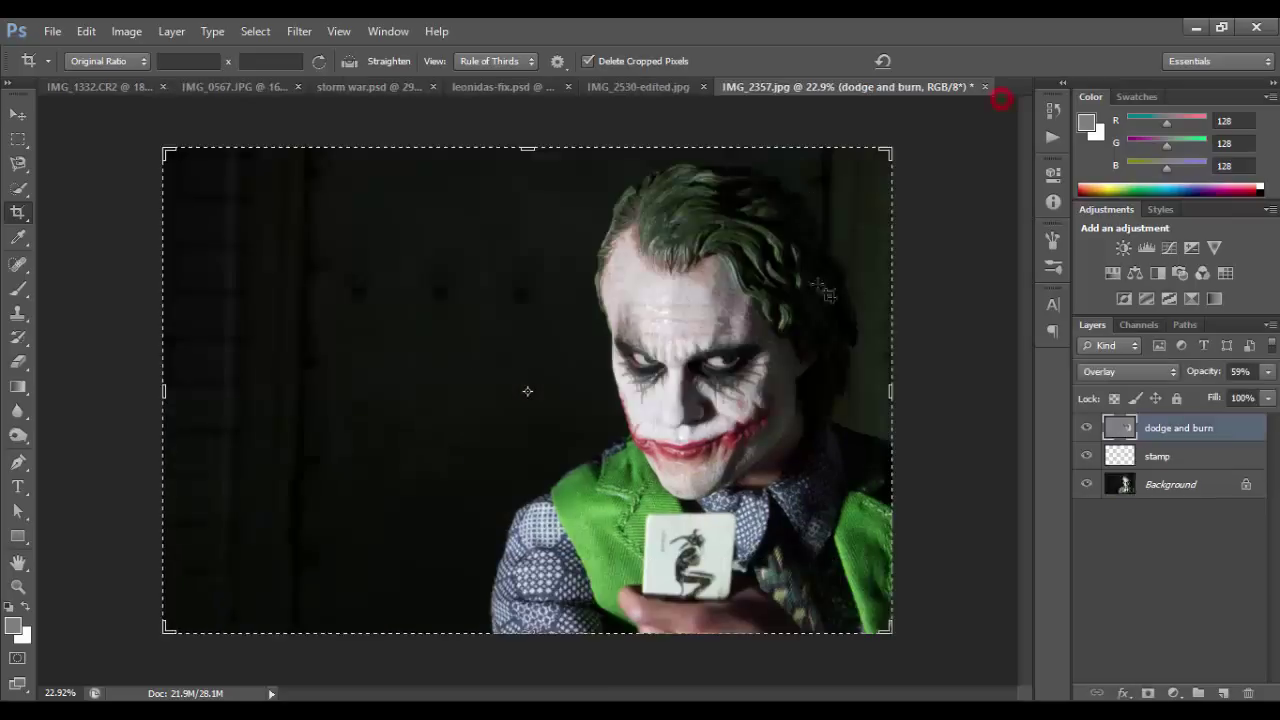
{"action": "key", "text": "ctrl+z"}
{"action": "left_click", "coordinate": [19, 118]}
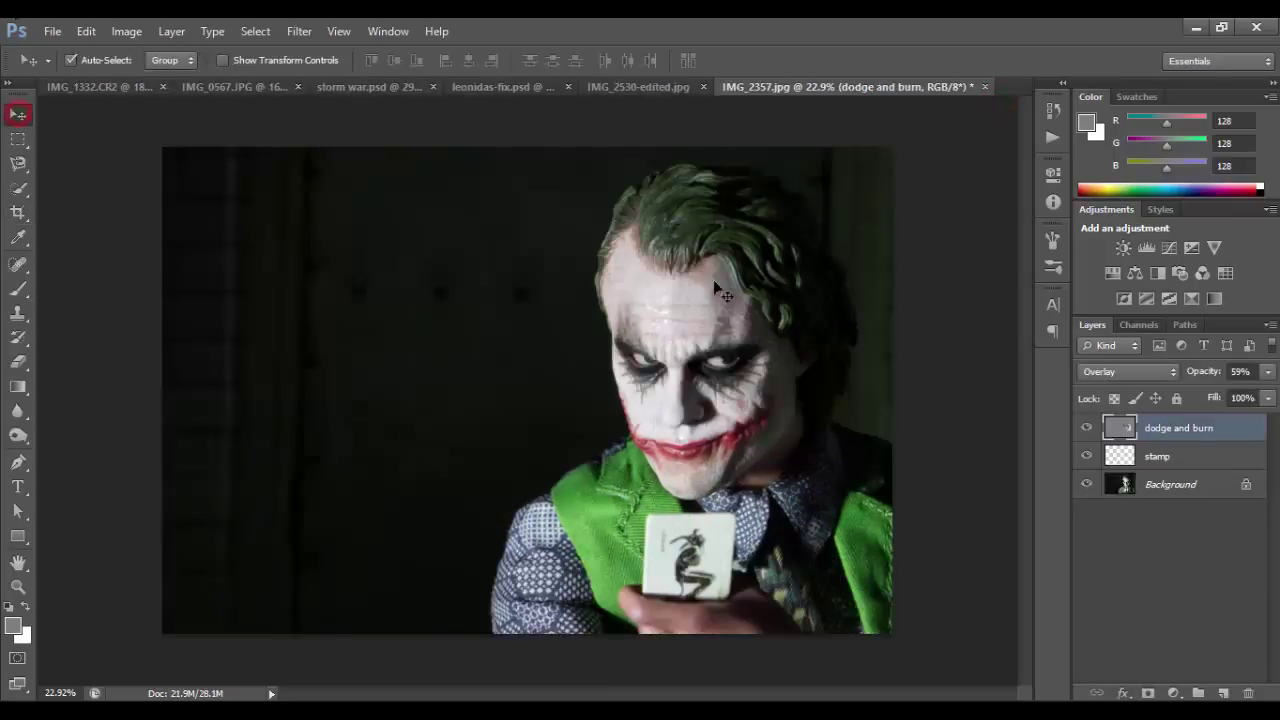
Step: Disable Delete Cropped Pixels and crop the image tightly around the face
{"action": "key", "text": "c"}
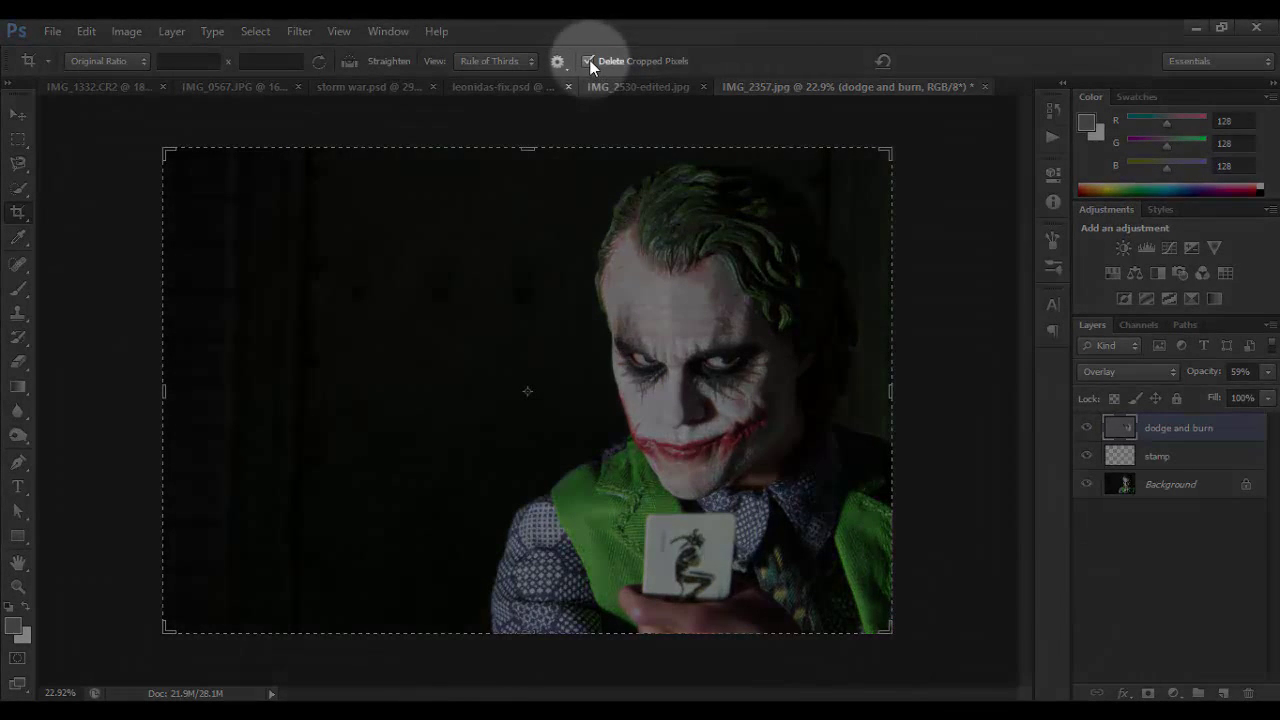
{"action": "left_click", "coordinate": [589, 60]}
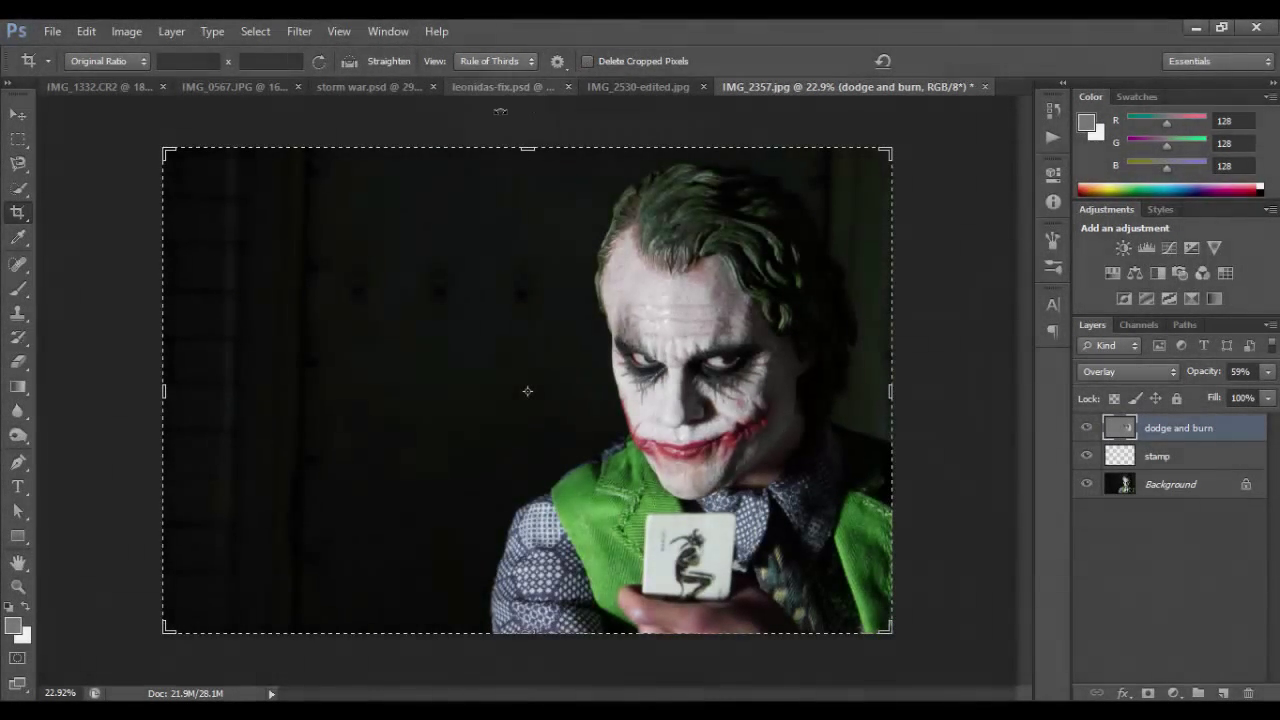
{"action": "left_click_drag", "start_coordinate": [166, 150], "coordinate": [352, 250]}
{"action": "left_click_drag", "start_coordinate": [620, 274], "coordinate": [703, 450]}
{"action": "left_click_drag", "start_coordinate": [709, 508], "coordinate": [657, 306]}
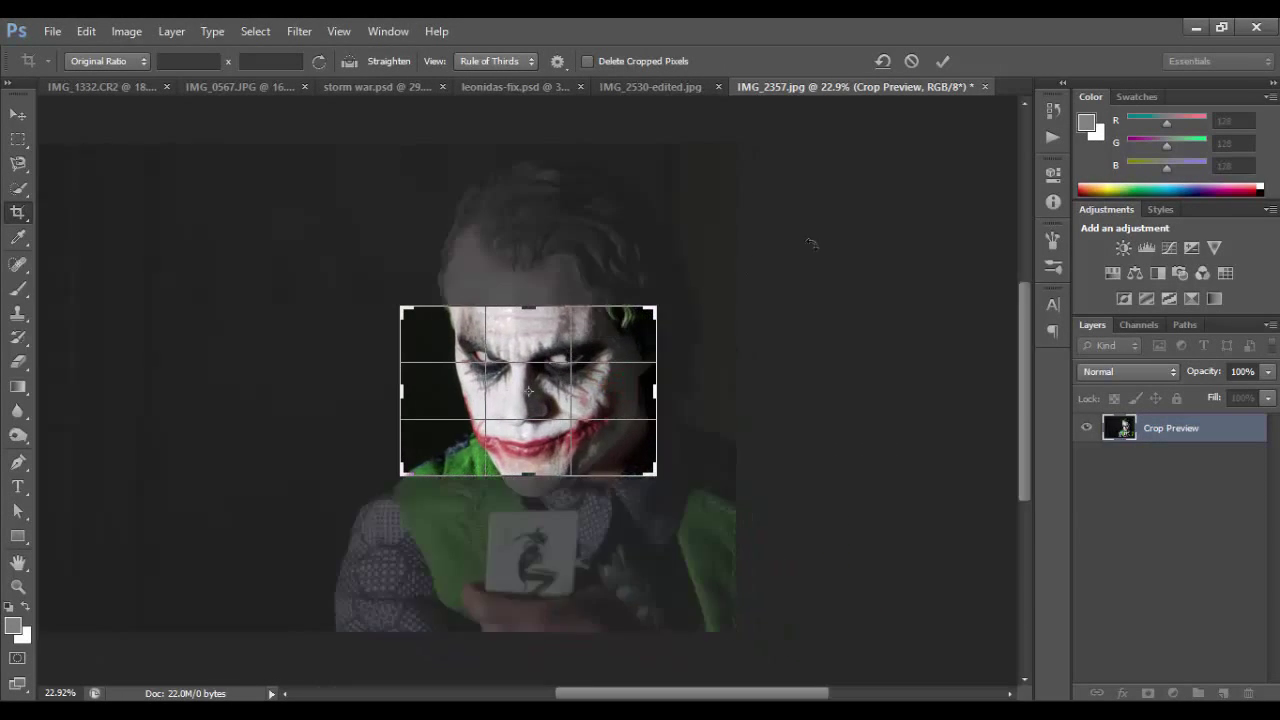
{"action": "left_click", "coordinate": [943, 61]}
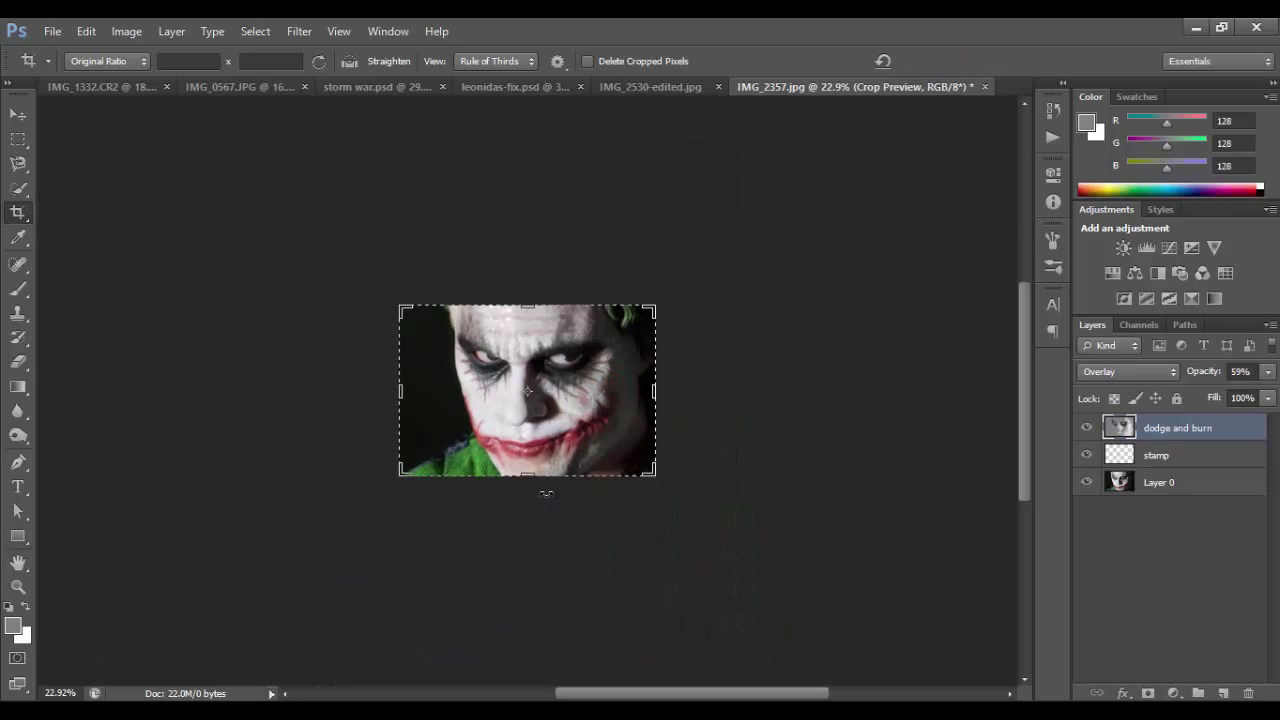
{"action": "left_click", "coordinate": [17, 114]}
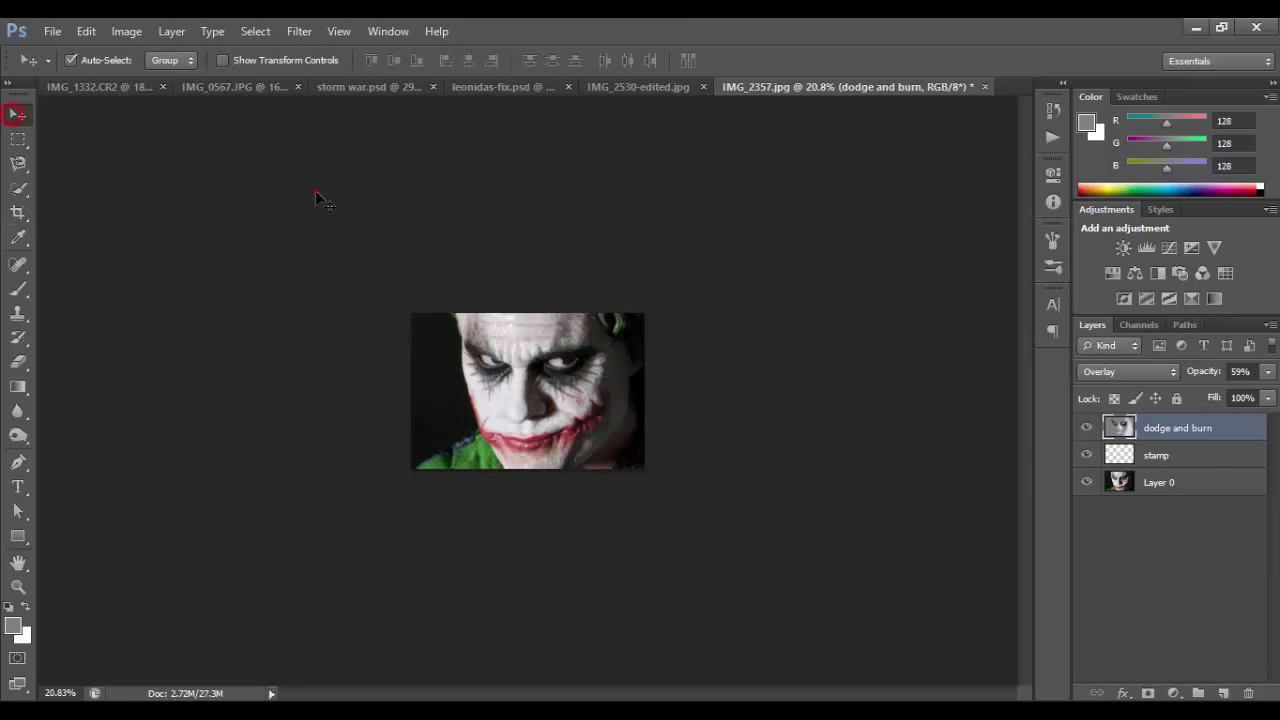
{"action": "left_click", "coordinate": [316, 194]}
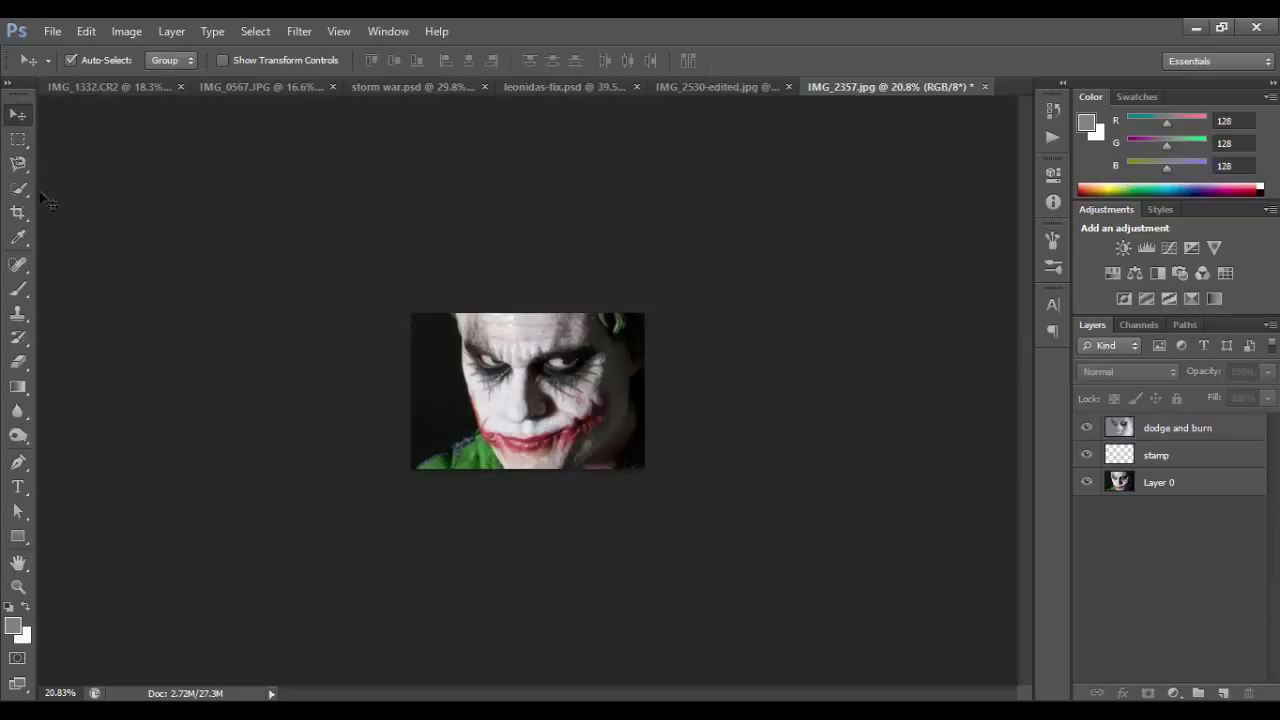
Step: Enlarge the crop to about 9.8 by 6.6 in to bring back the card, shoulder and surrounding background
{"action": "left_click", "coordinate": [16, 214]}
{"action": "scroll", "coordinate": [655, 335], "scroll_direction": "down", "scroll_amount": 2}
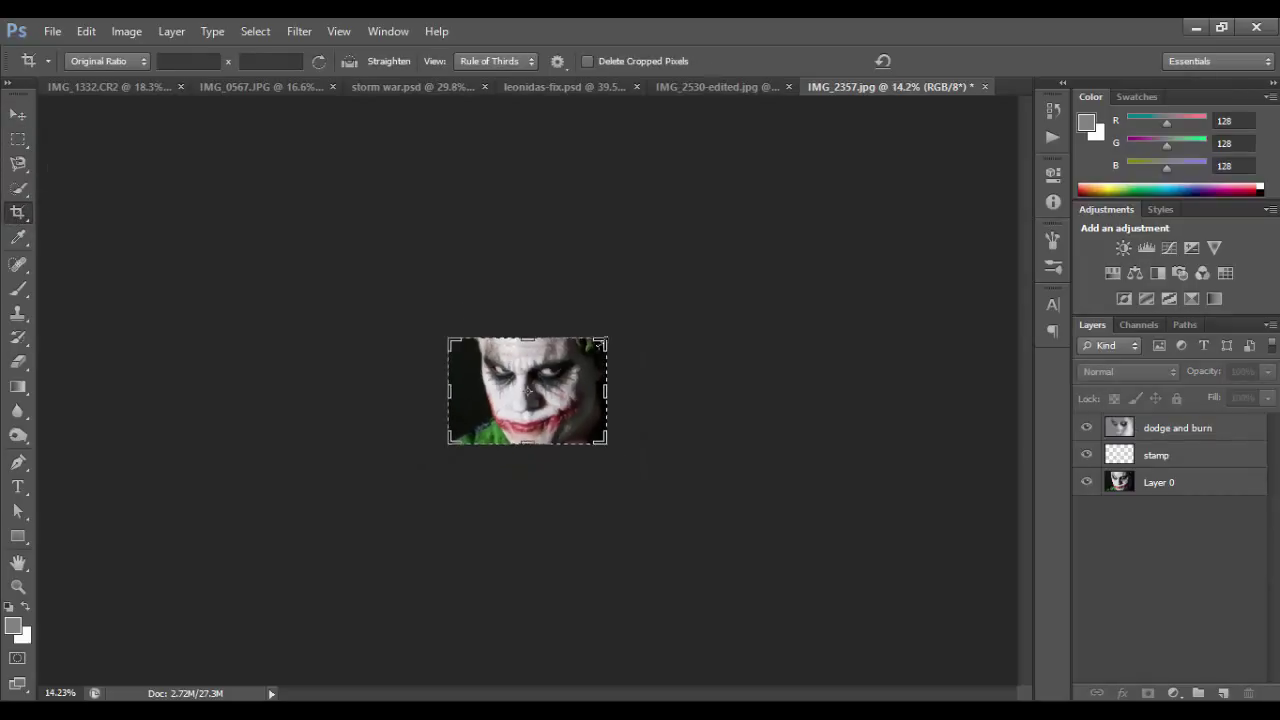
{"action": "mouse_move", "coordinate": [603, 343]}
{"action": "left_mouse_down"}
{"action": "mouse_move", "coordinate": [571, 340]}
{"action": "mouse_move", "coordinate": [686, 280]}
{"action": "mouse_move", "coordinate": [560, 337]}
{"action": "mouse_move", "coordinate": [591, 297]}
{"action": "mouse_move", "coordinate": [620, 290]}
{"action": "mouse_move", "coordinate": [618, 326]}
{"action": "mouse_move", "coordinate": [606, 320]}
{"action": "mouse_move", "coordinate": [618, 326]}
{"action": "left_mouse_up"}
{"action": "left_click_drag", "start_coordinate": [432, 452], "coordinate": [372, 482]}
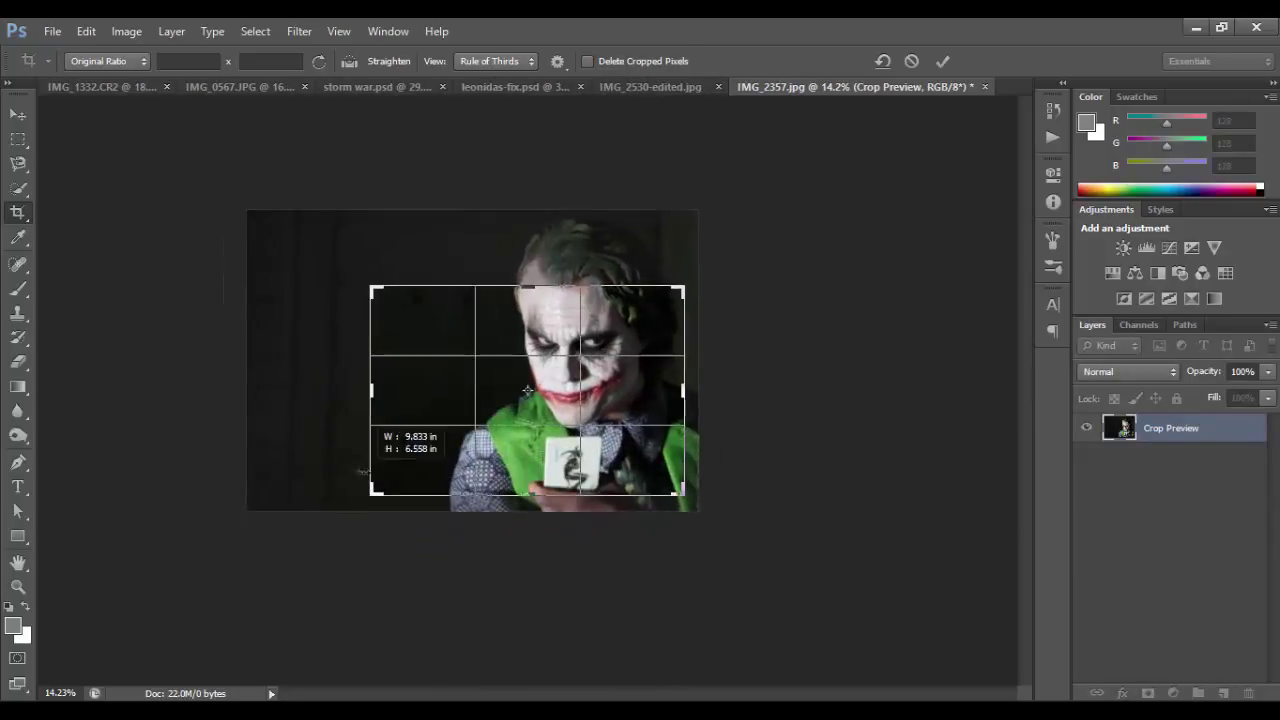
{"action": "left_click", "coordinate": [938, 62]}
{"action": "scroll", "coordinate": [370, 268], "scroll_direction": "up", "scroll_amount": 3}
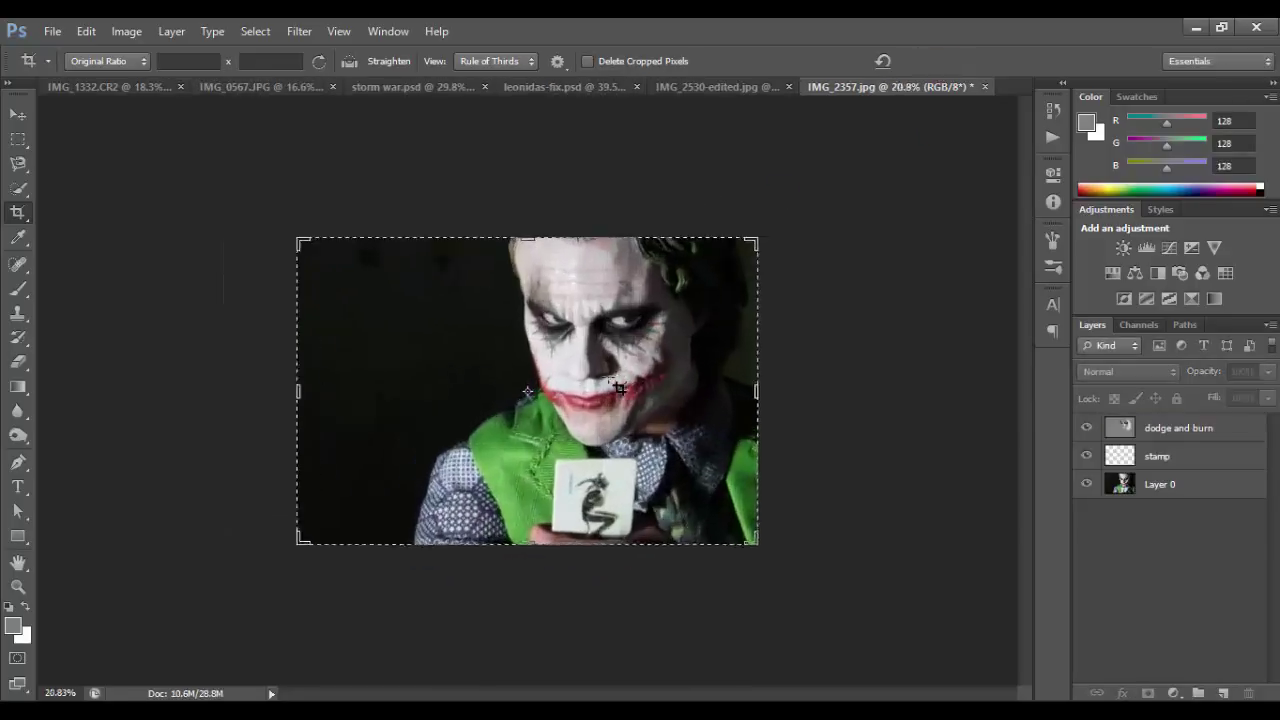
{"action": "left_click", "coordinate": [18, 114]}
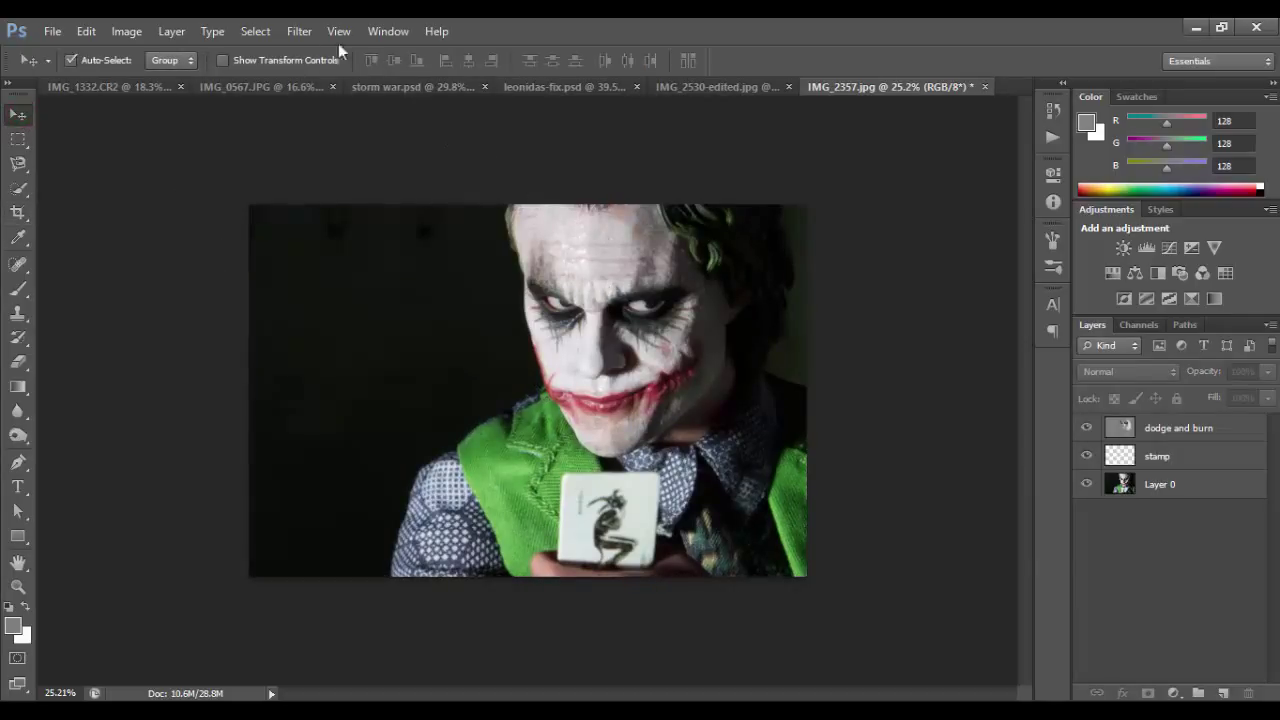
Step: Restore the full uncropped image with Reveal All
{"action": "left_click", "coordinate": [128, 32]}
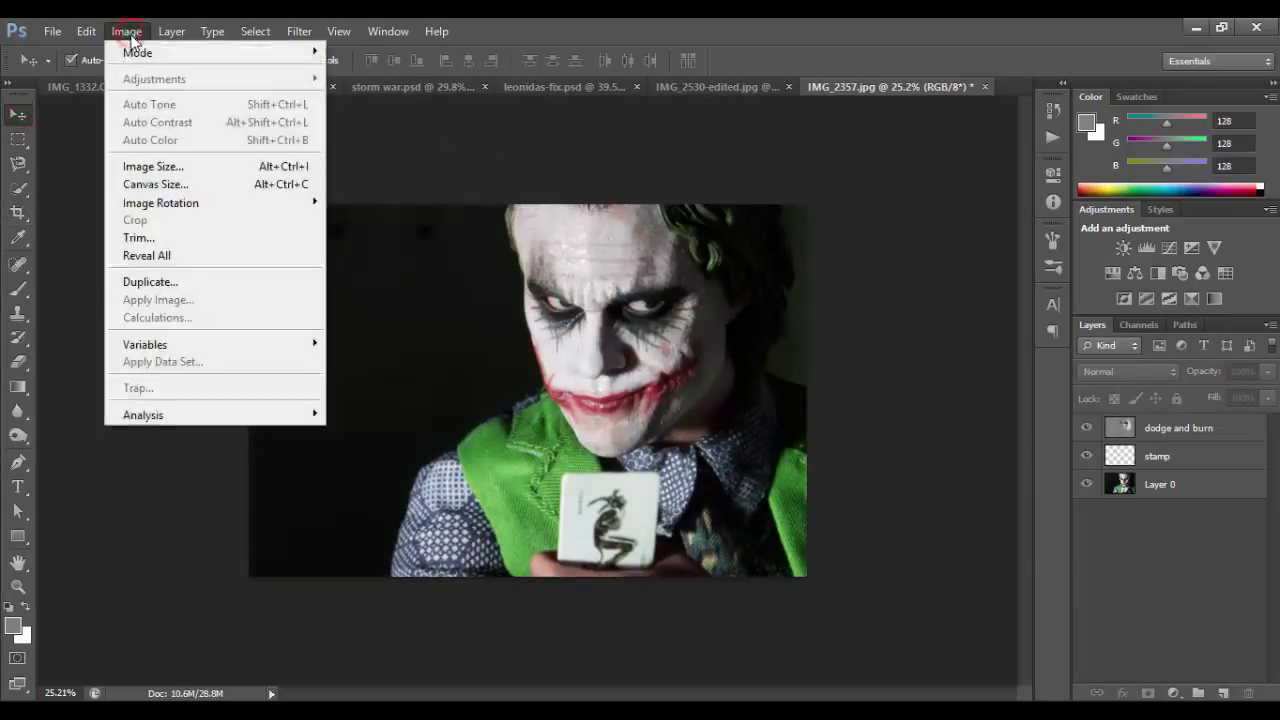
{"action": "left_click", "coordinate": [165, 256]}
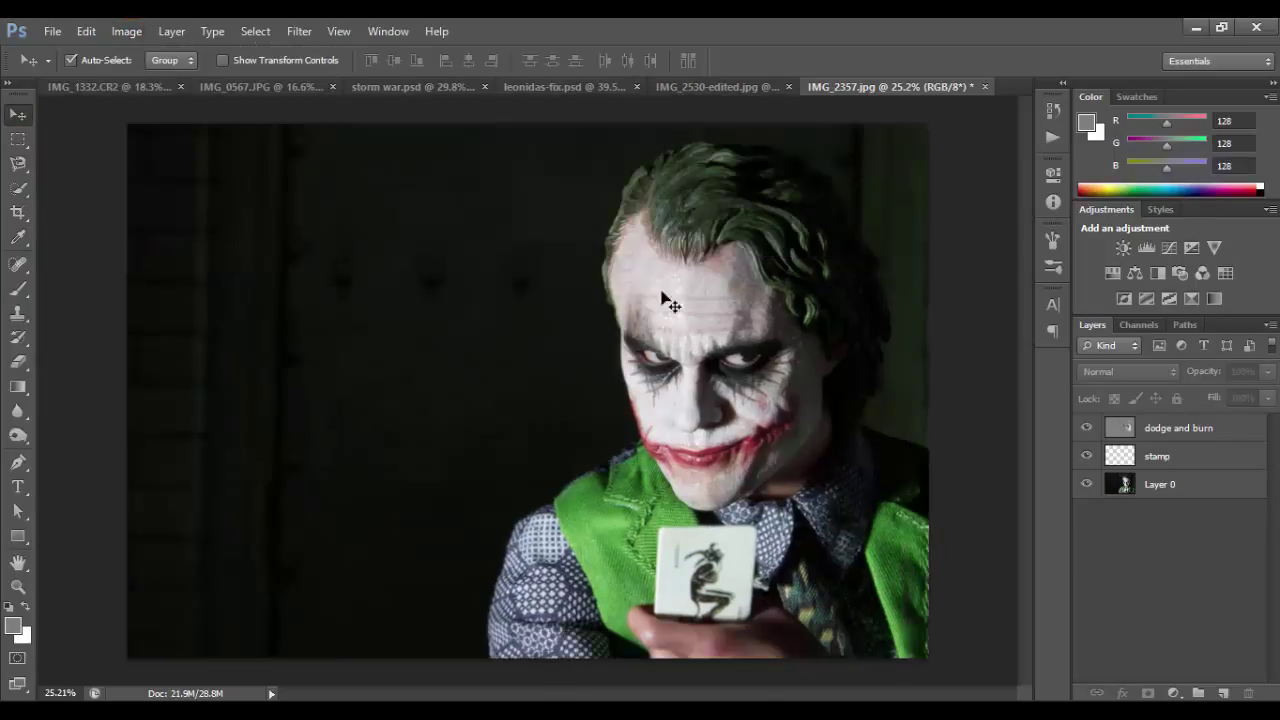
{"action": "scroll", "coordinate": [668, 300], "scroll_direction": "down", "scroll_amount": 2}
{"action": "scroll", "coordinate": [668, 308], "scroll_direction": "down", "scroll_amount": 1}
{"action": "scroll", "coordinate": [668, 308], "scroll_direction": "up", "scroll_amount": 2}
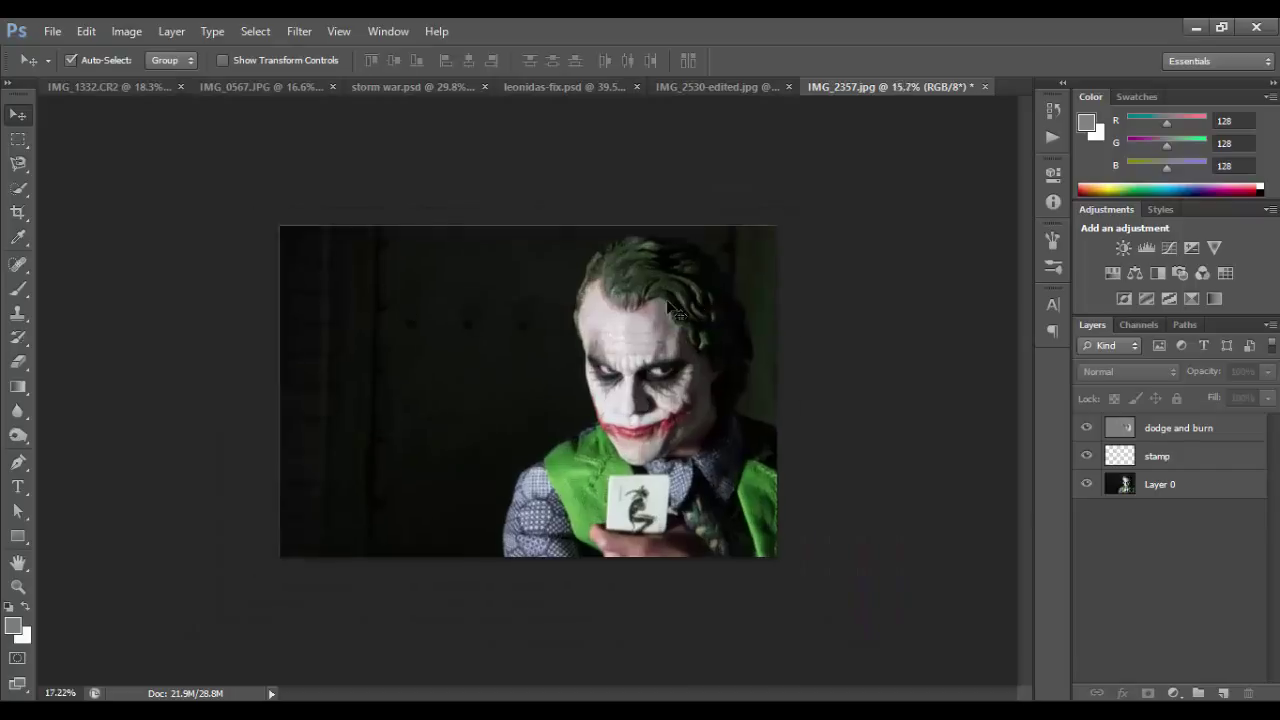